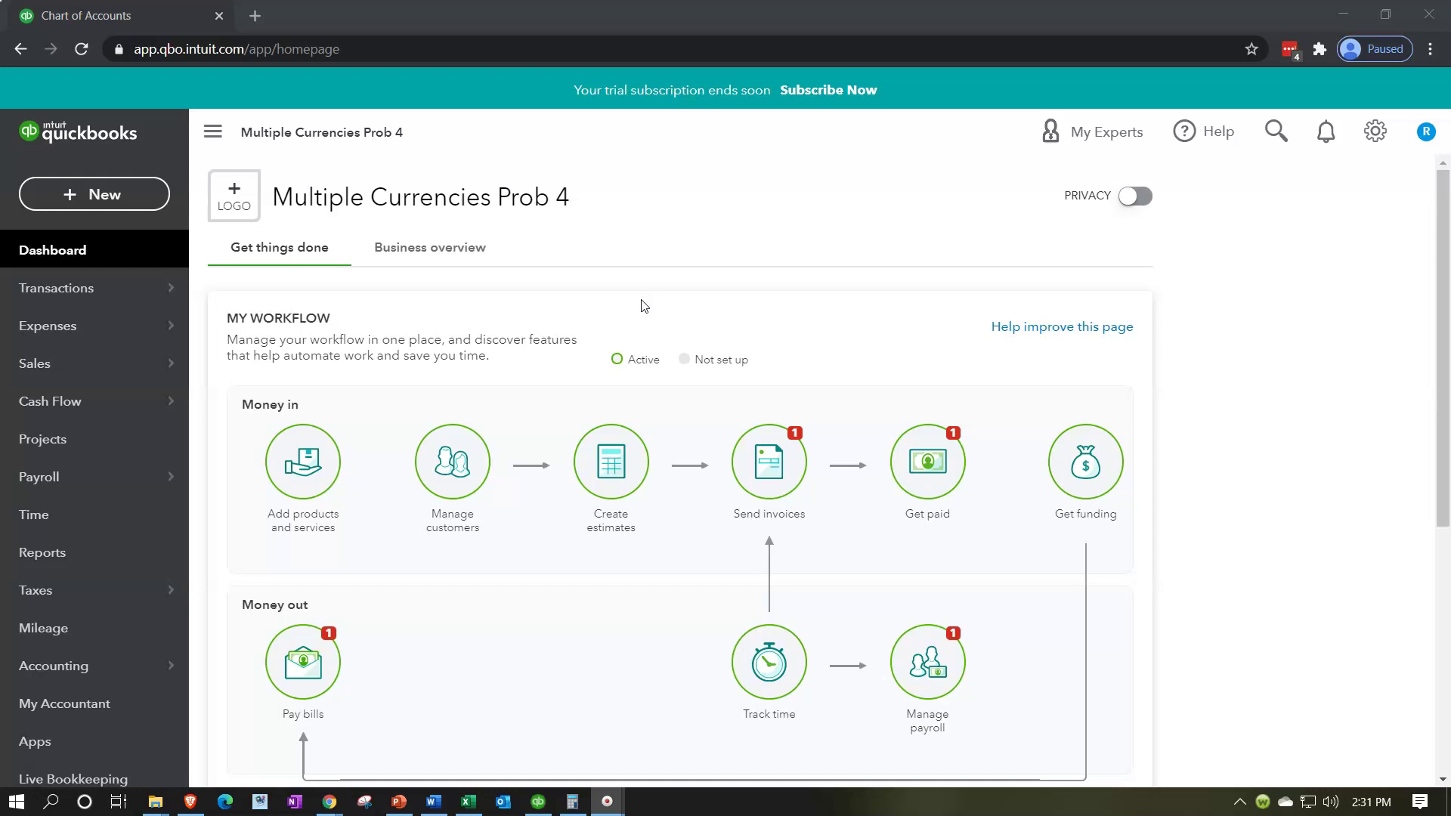
Step: Duplicate the QuickBooks Online browser tab twice so that three tabs of the company file are open
left_click(168, 25)
right_click(168, 23)
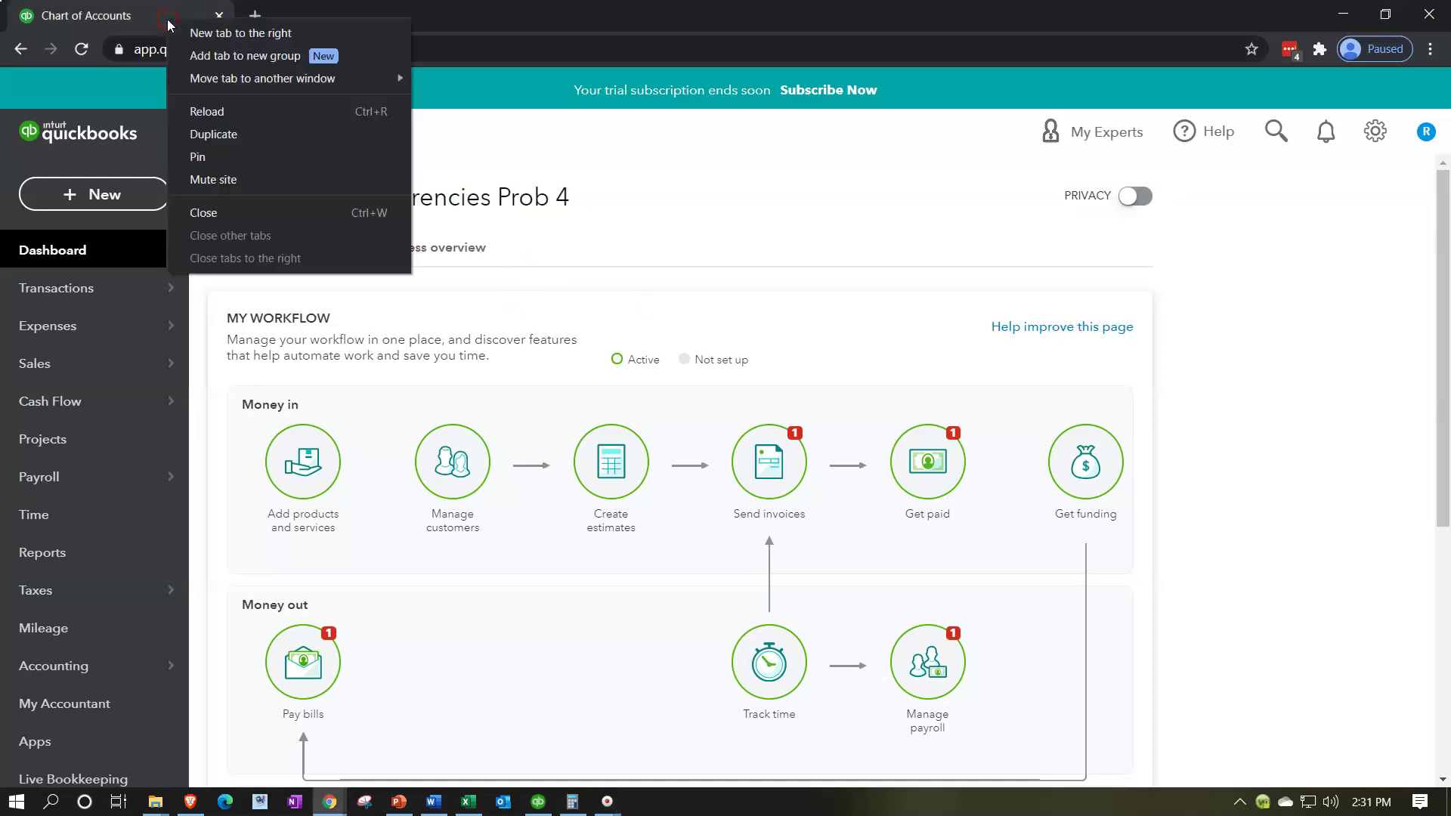
left_click(206, 134)
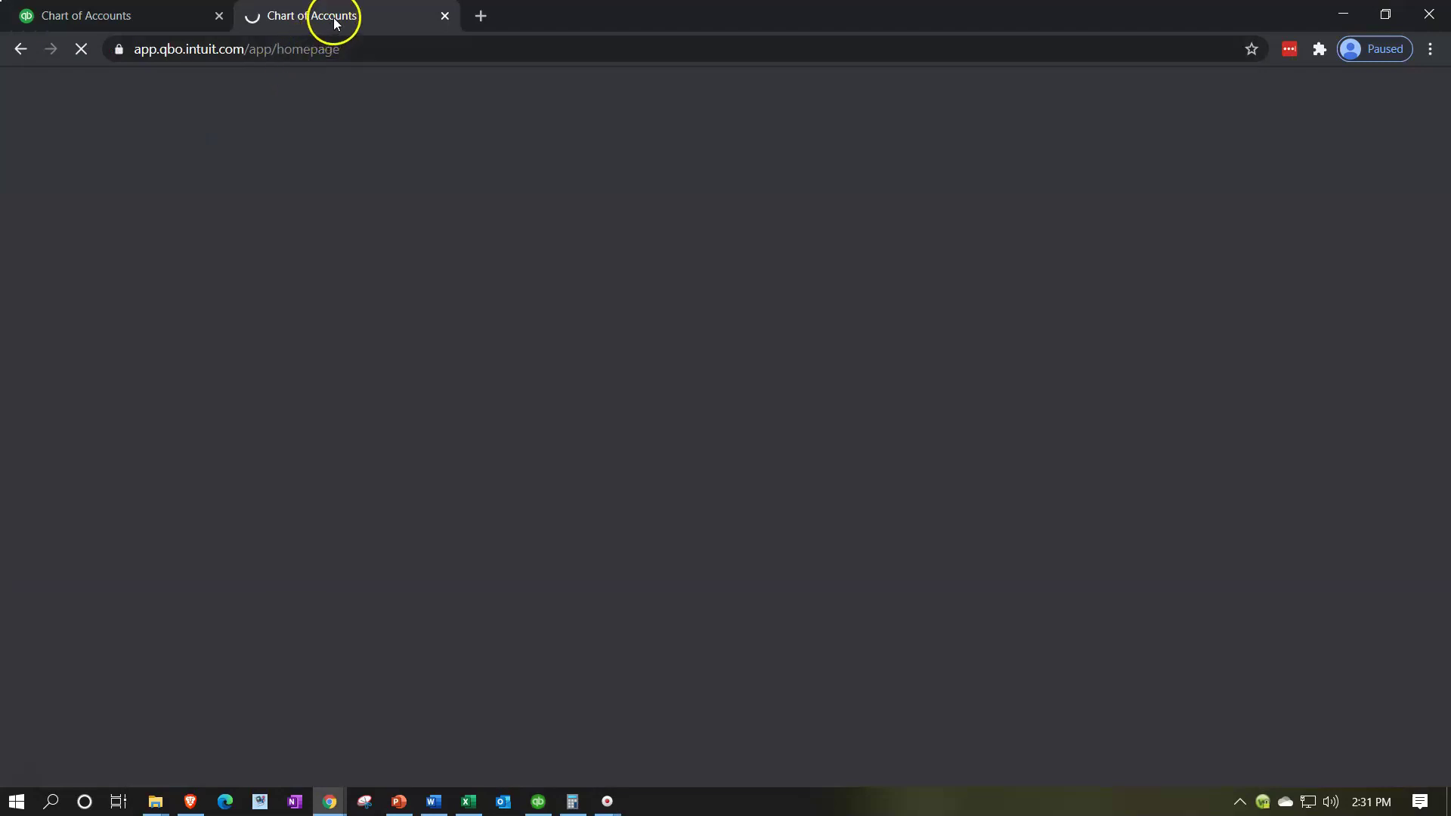
right_click(335, 15)
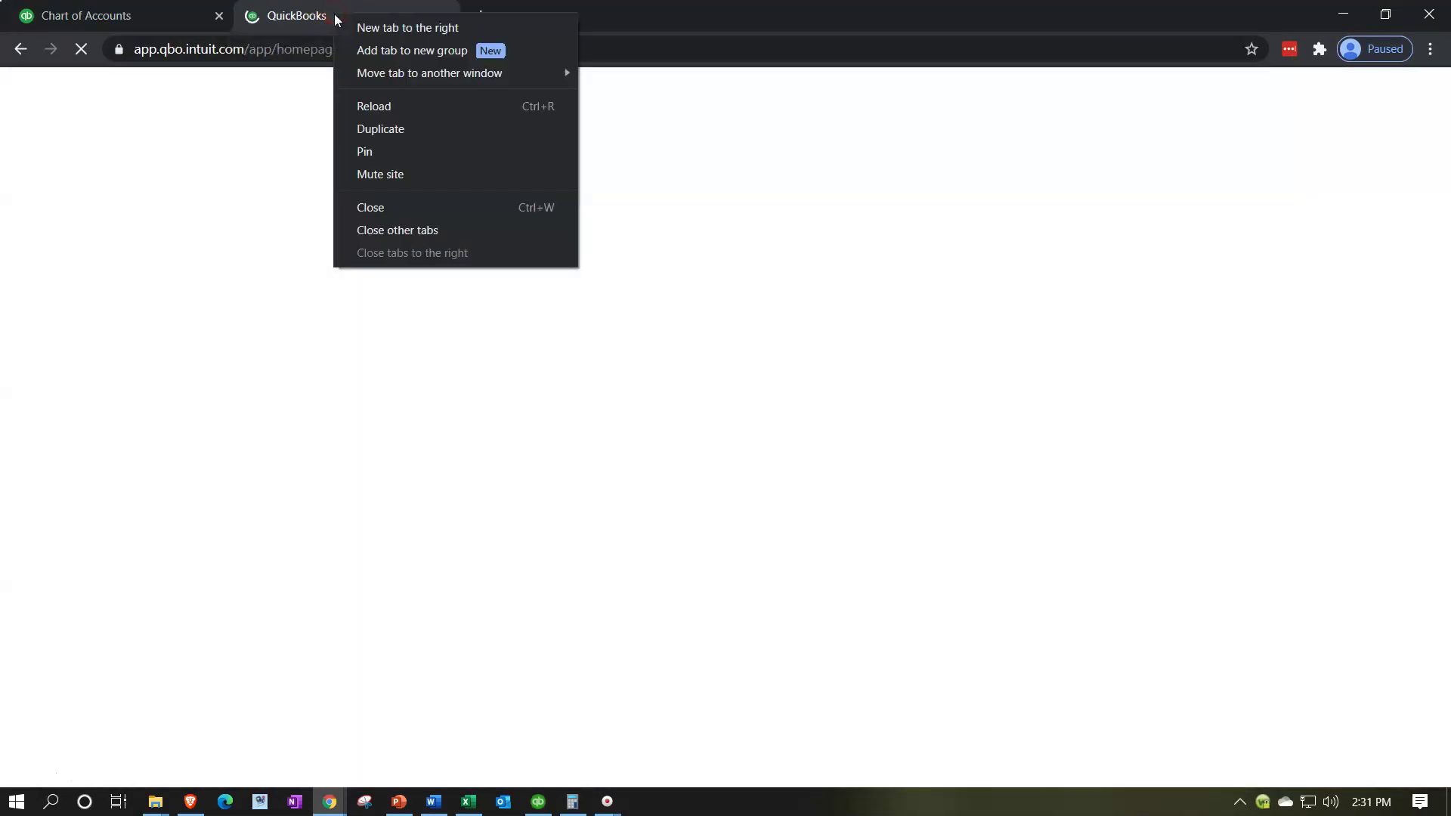
left_click(393, 130)
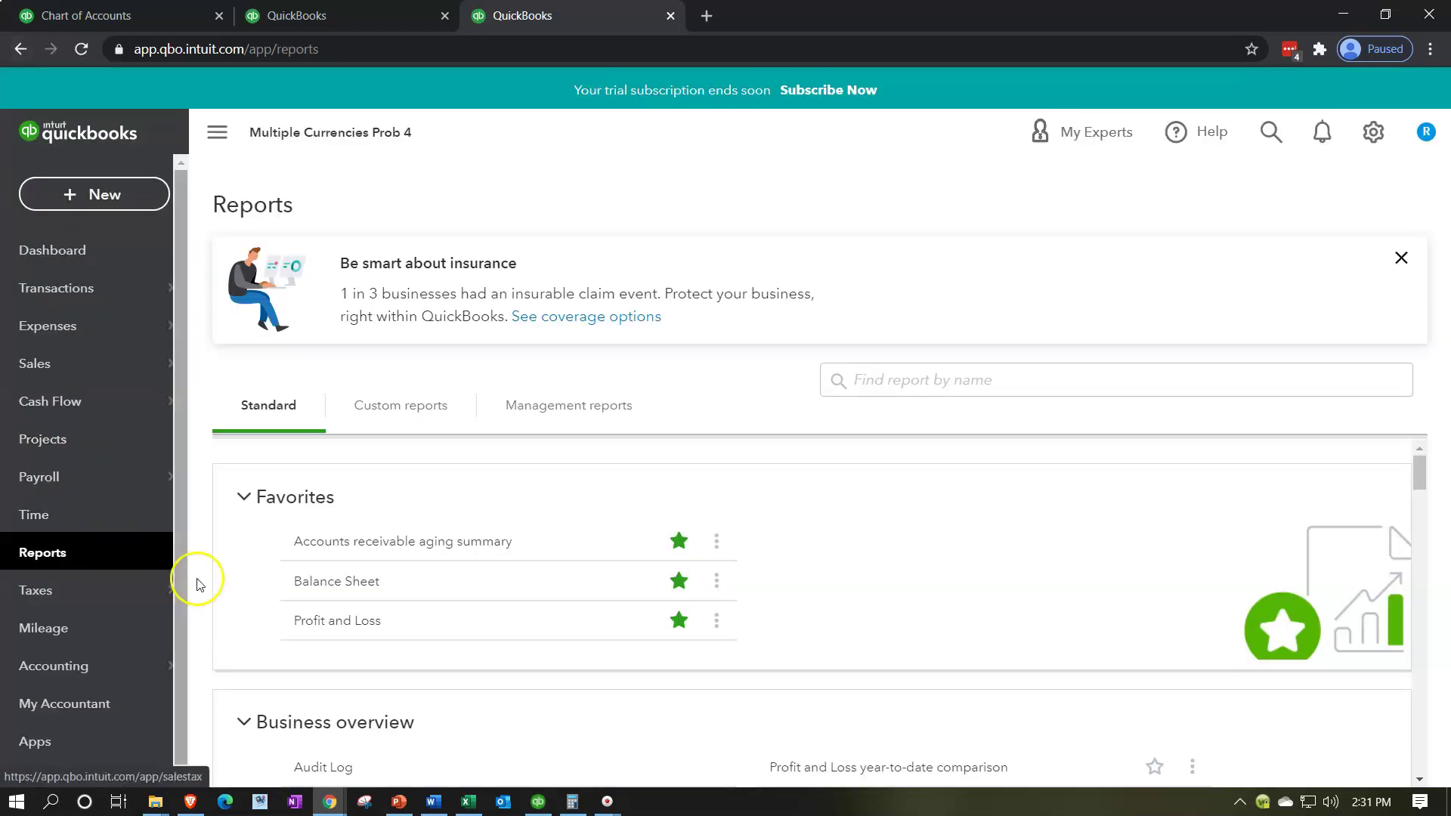
Step: Open the Profit and Loss report and run it for the period 01/01/2020 to 12/31/2020
left_click(323, 626)
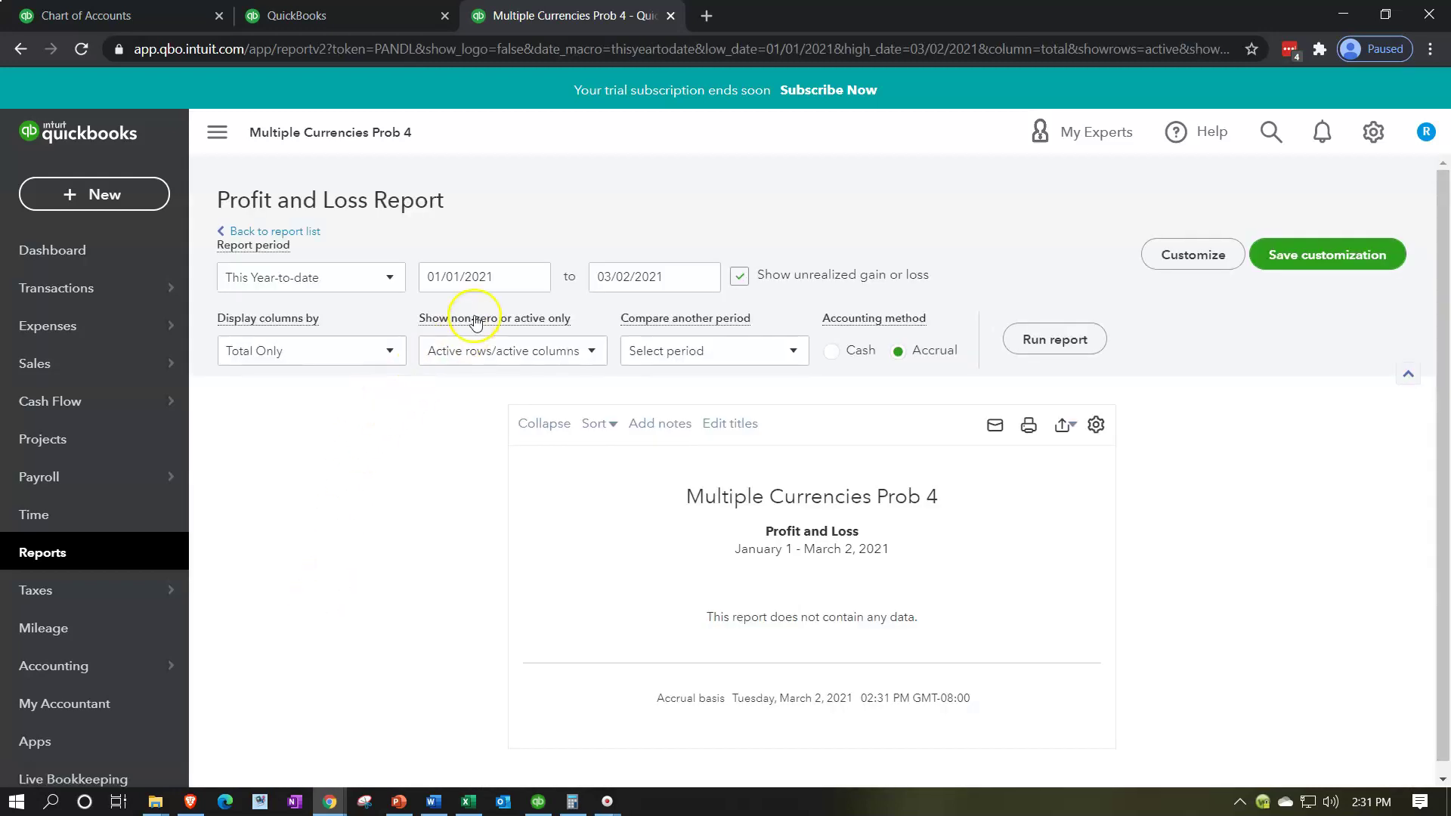
left_click(492, 277)
type("010120")
key("Tab")
type("123120")
key("Tab")
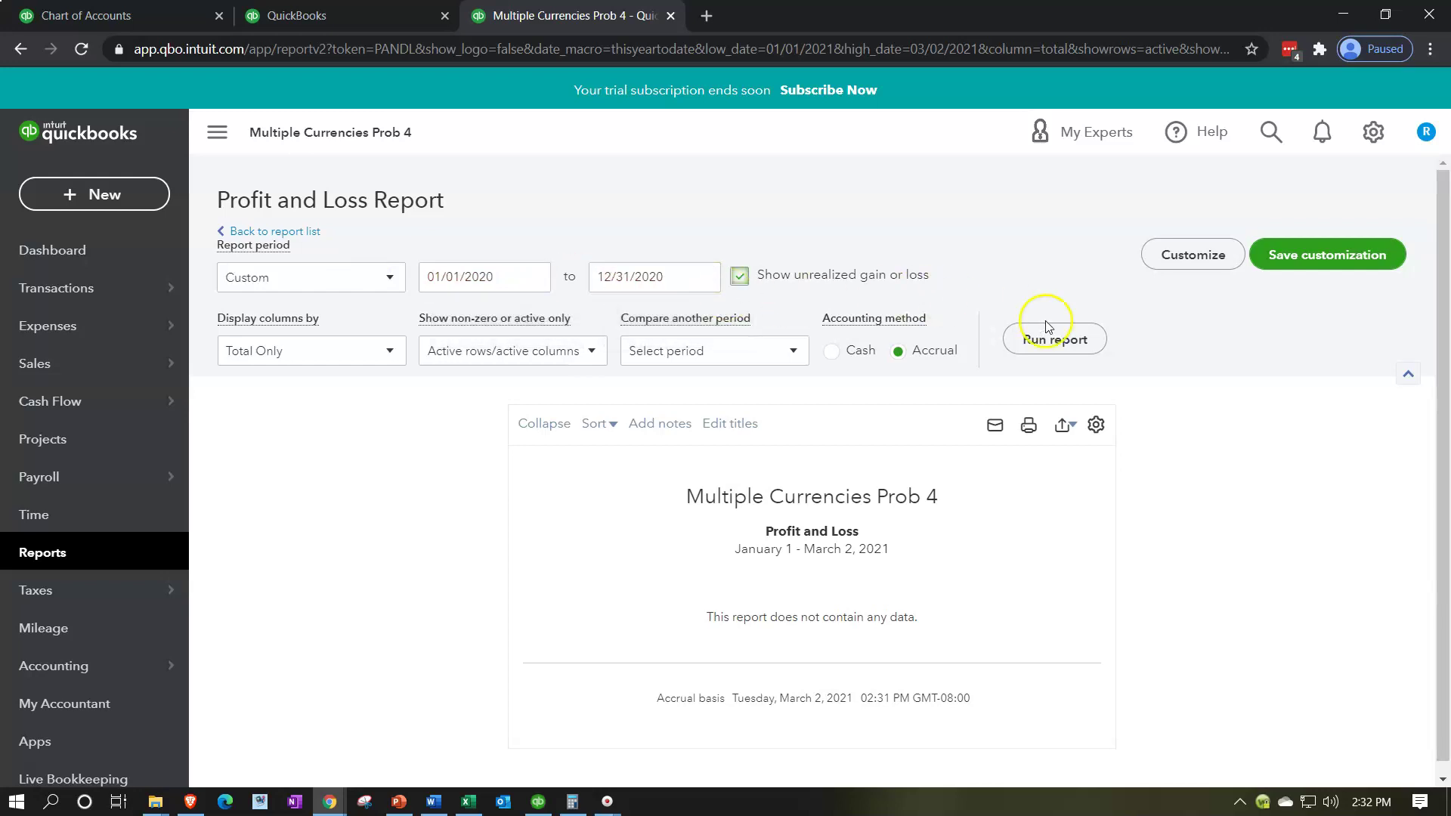
left_click(1060, 339)
scroll(319, 151, "down", 3)
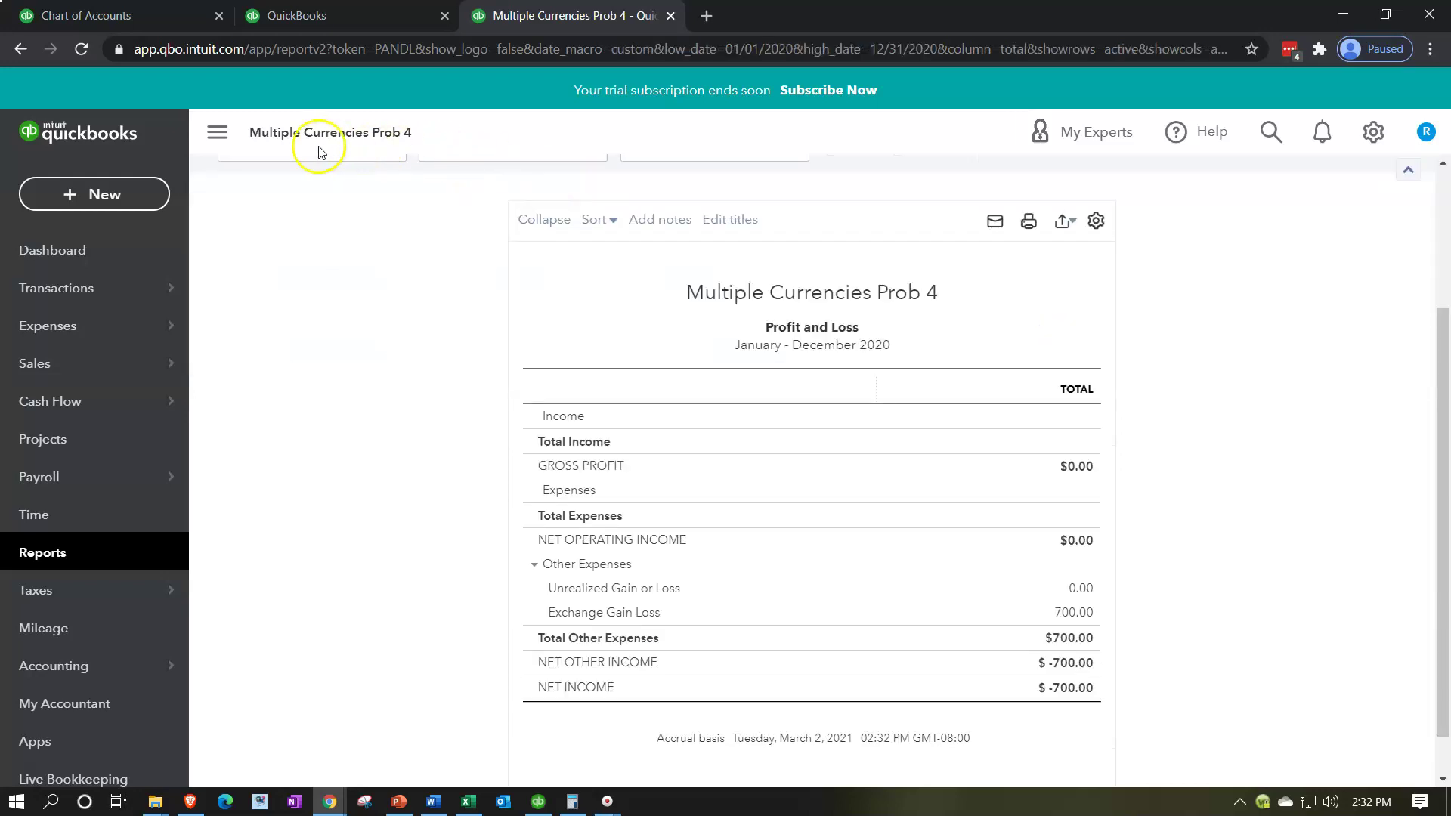
Step: Hide the navigation sidebar beside the Profit and Loss report and enlarge the page to 125%
left_click(217, 134)
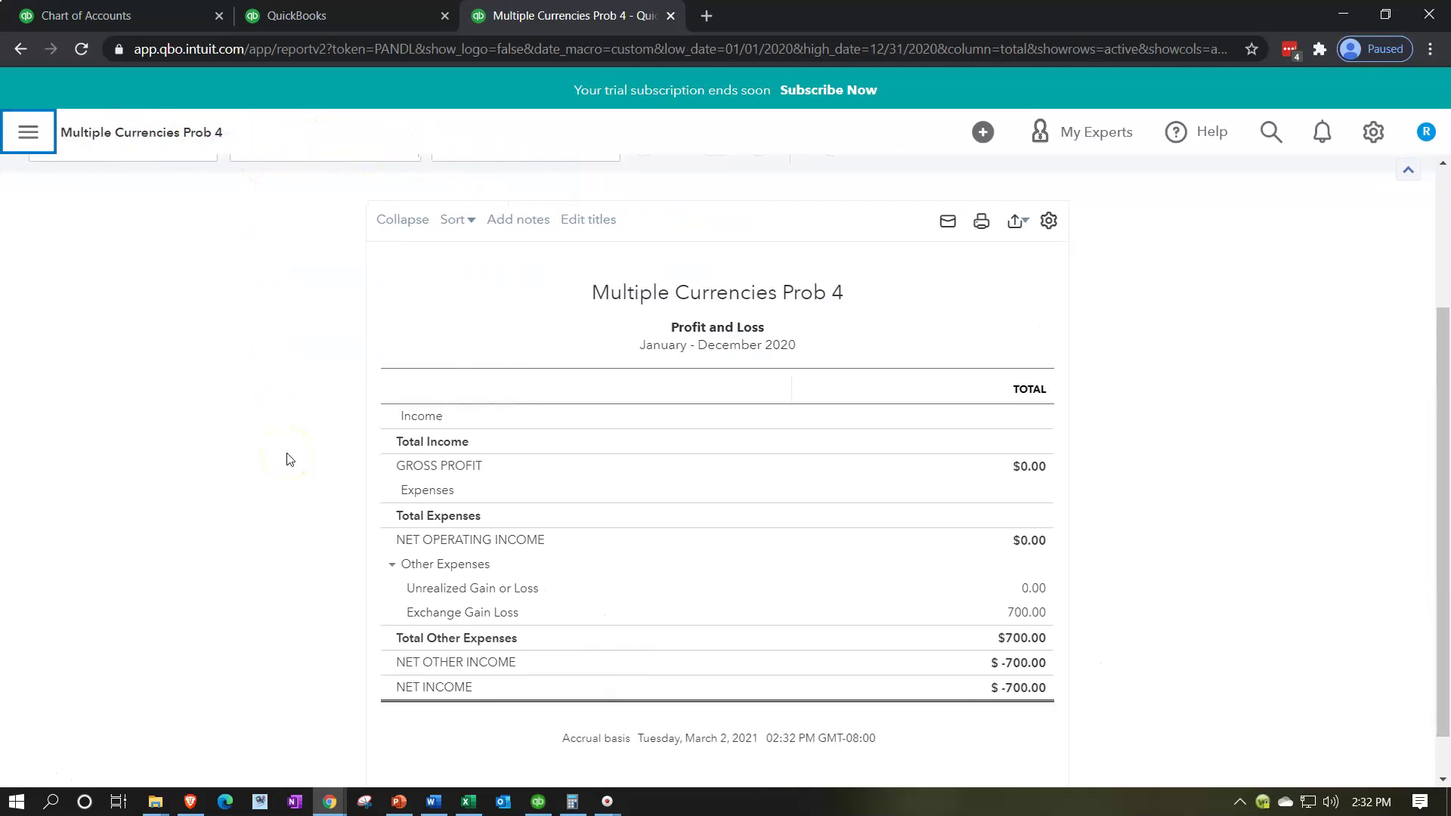
key("ctrl+plus")
key("ctrl+plus")
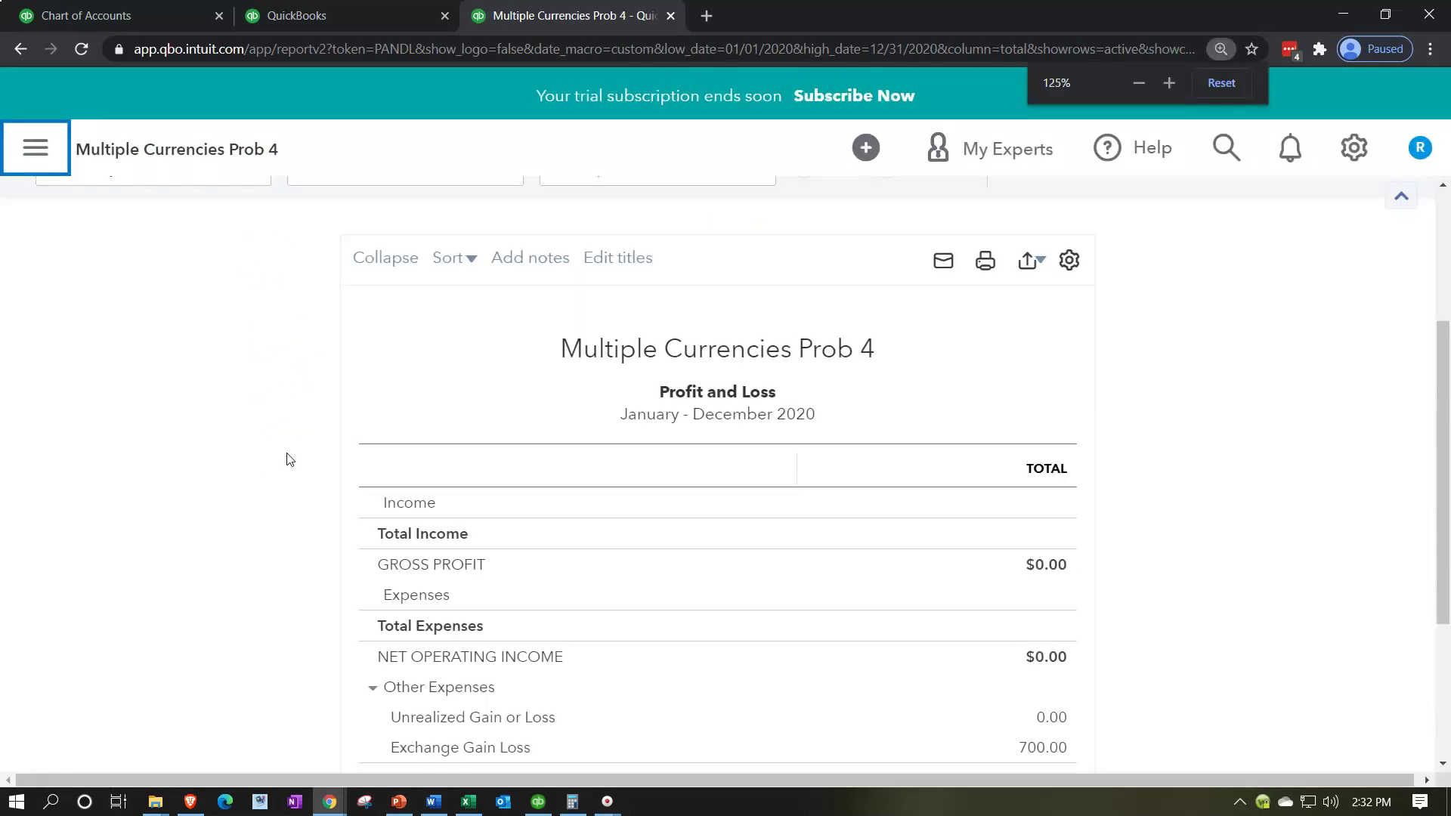
Step: Open the Balance Sheet report from the report list in the second QuickBooks browser tab
left_click(317, 16)
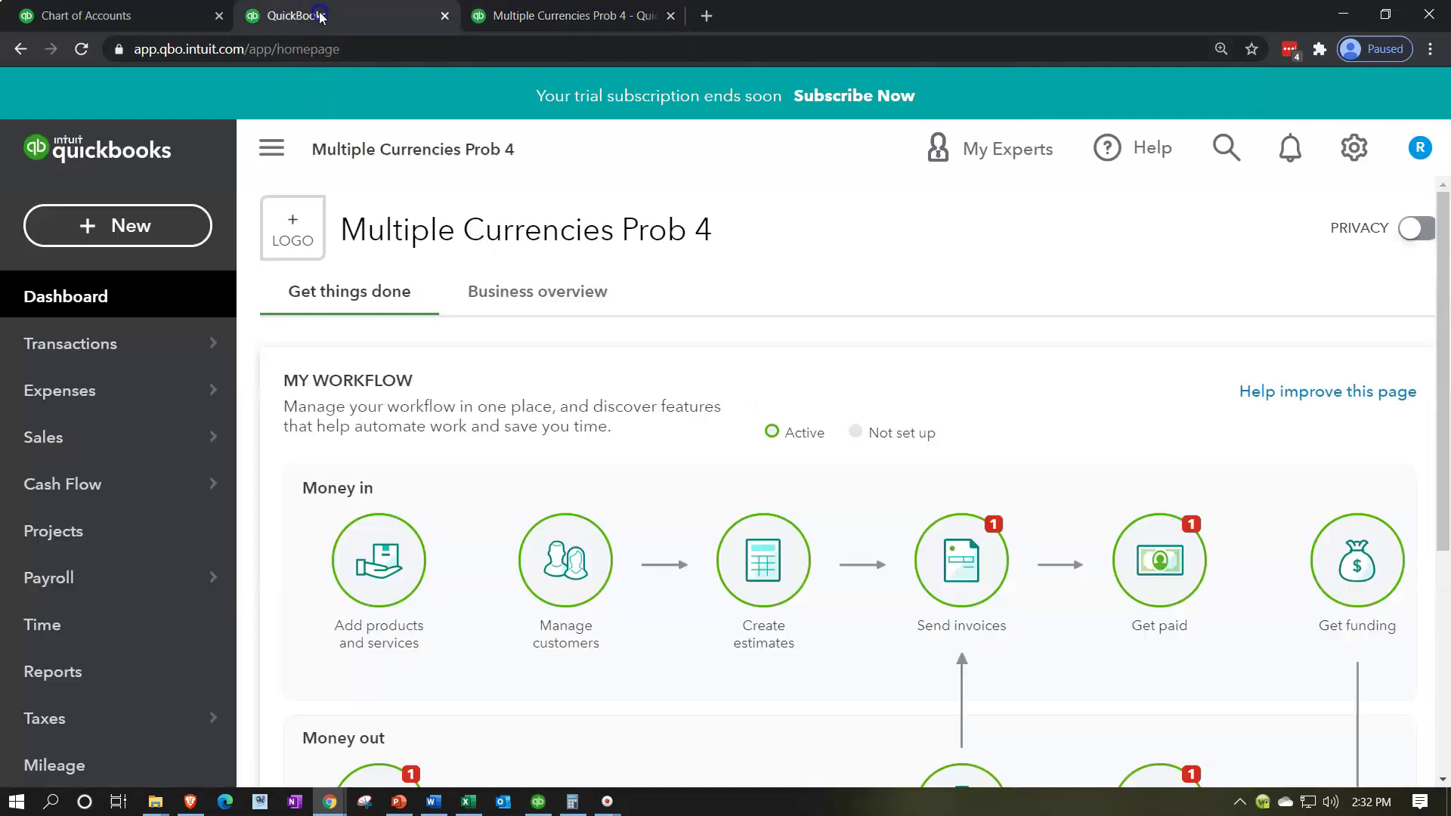
left_click(107, 674)
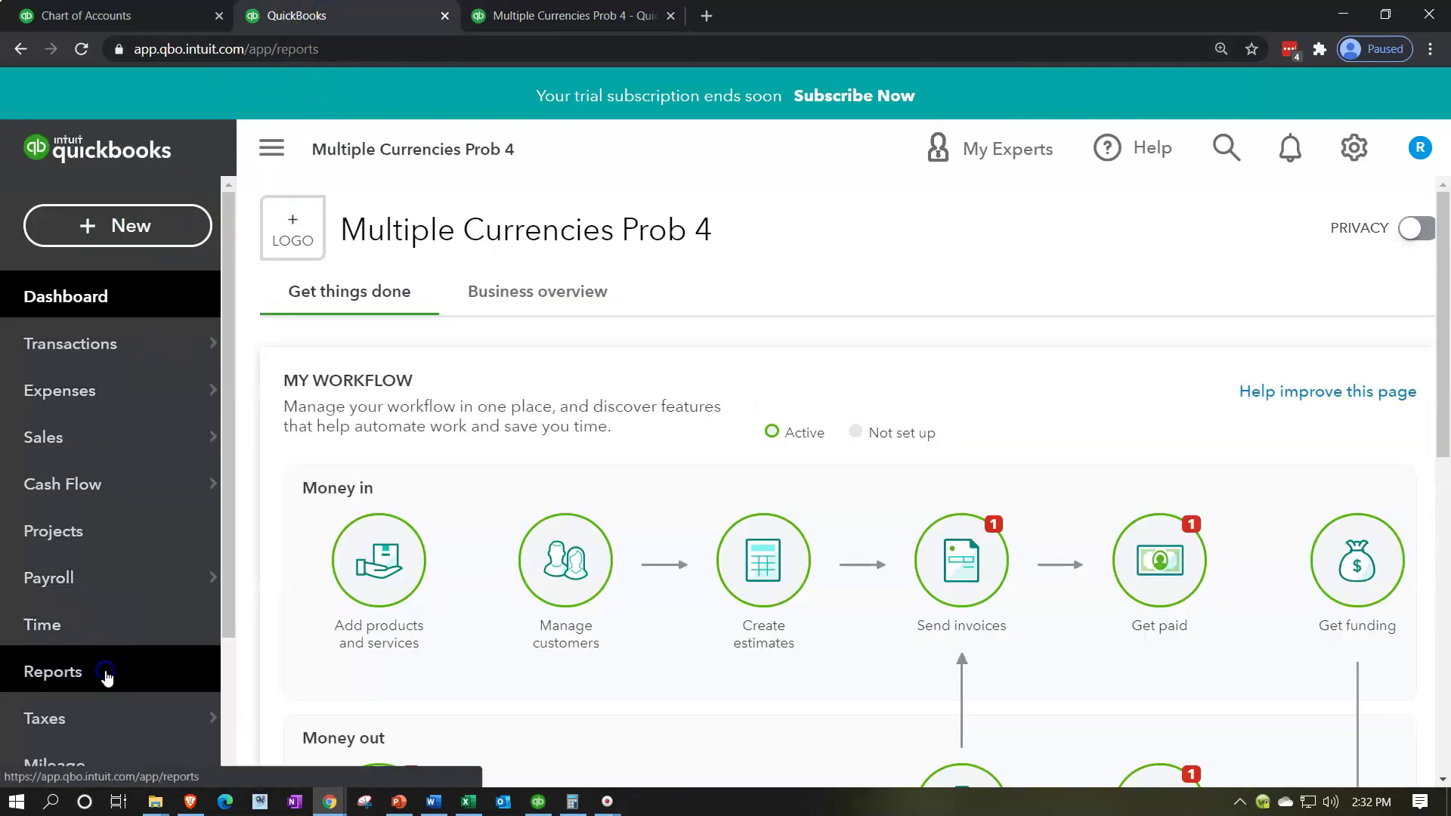
left_click(106, 669)
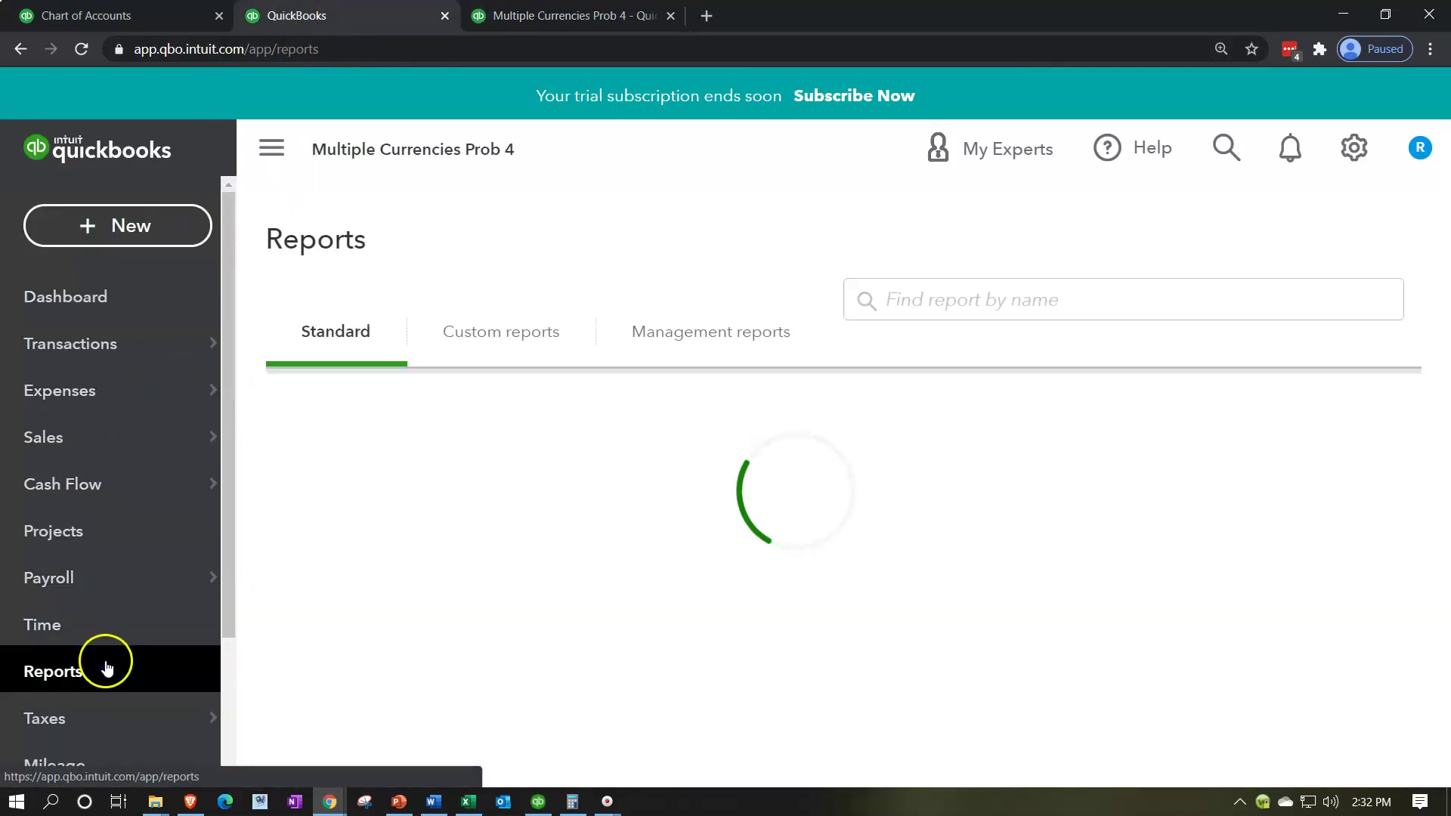
left_click(382, 709)
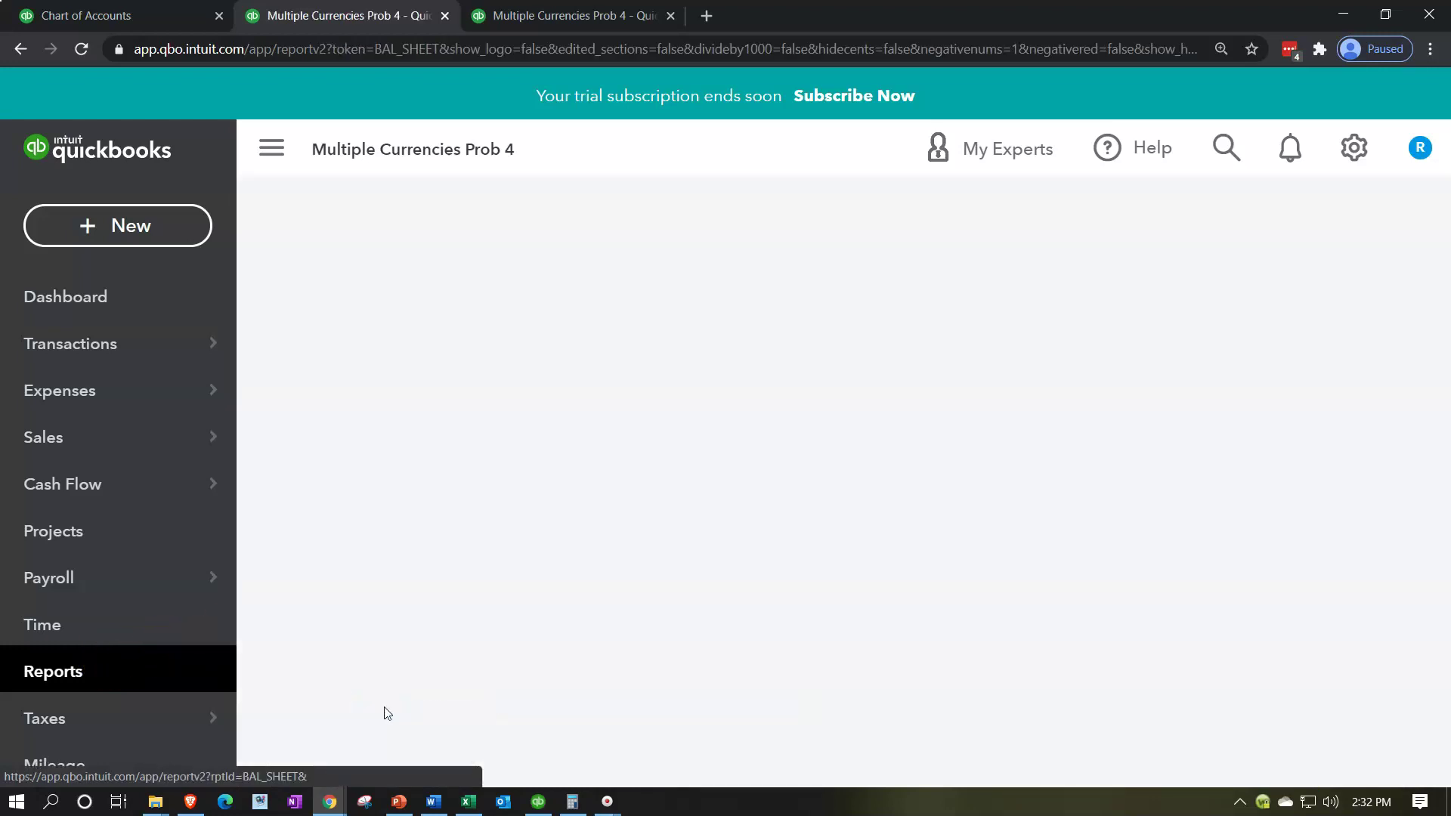
left_click(381, 641)
scroll(382, 646, "down", 4)
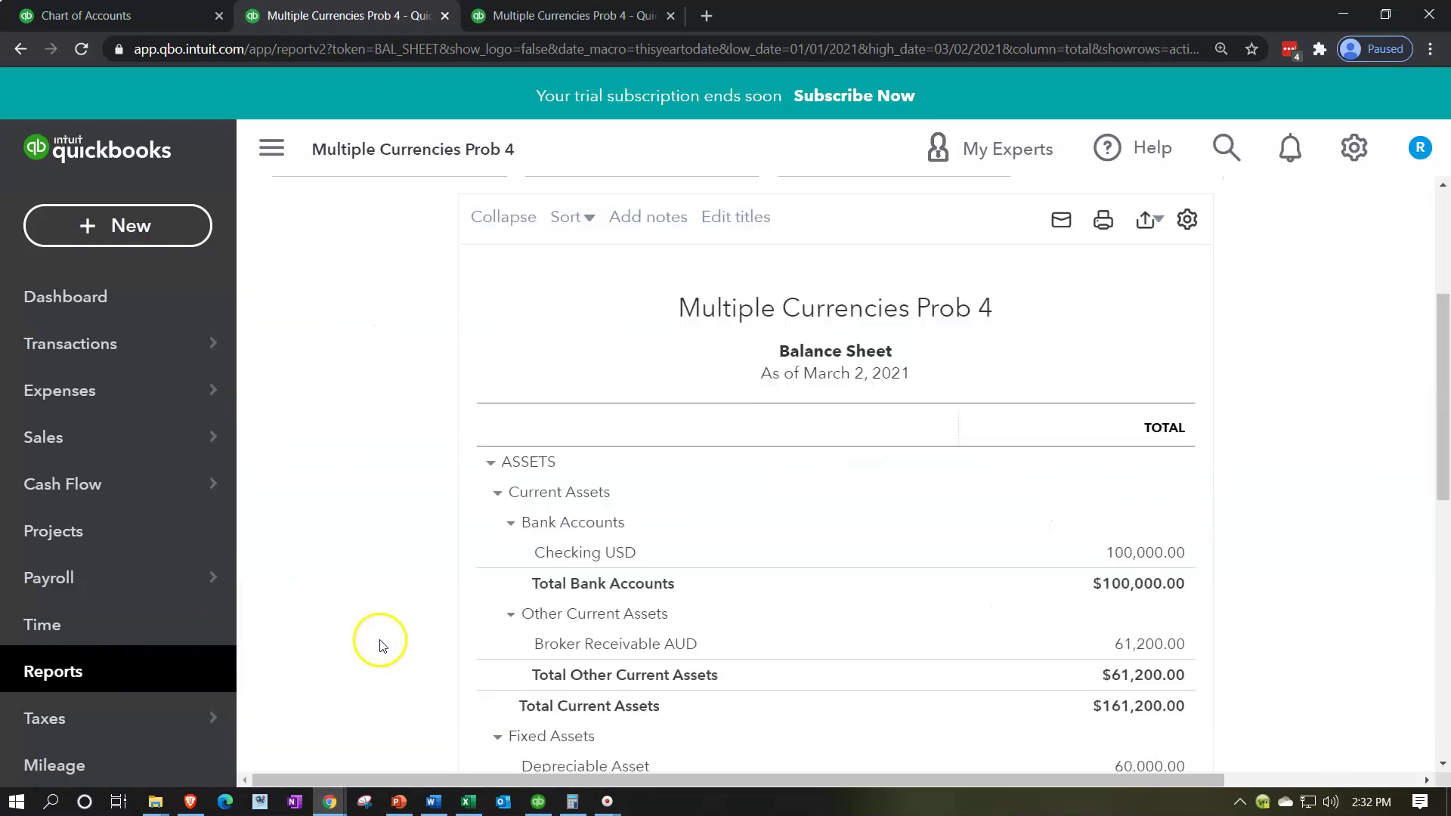
Step: Set the Balance Sheet period to 01/01/2020 through 12/31/2020 and run the report
scroll(382, 643, "up", 4)
left_click_drag(626, 328, 503, 302)
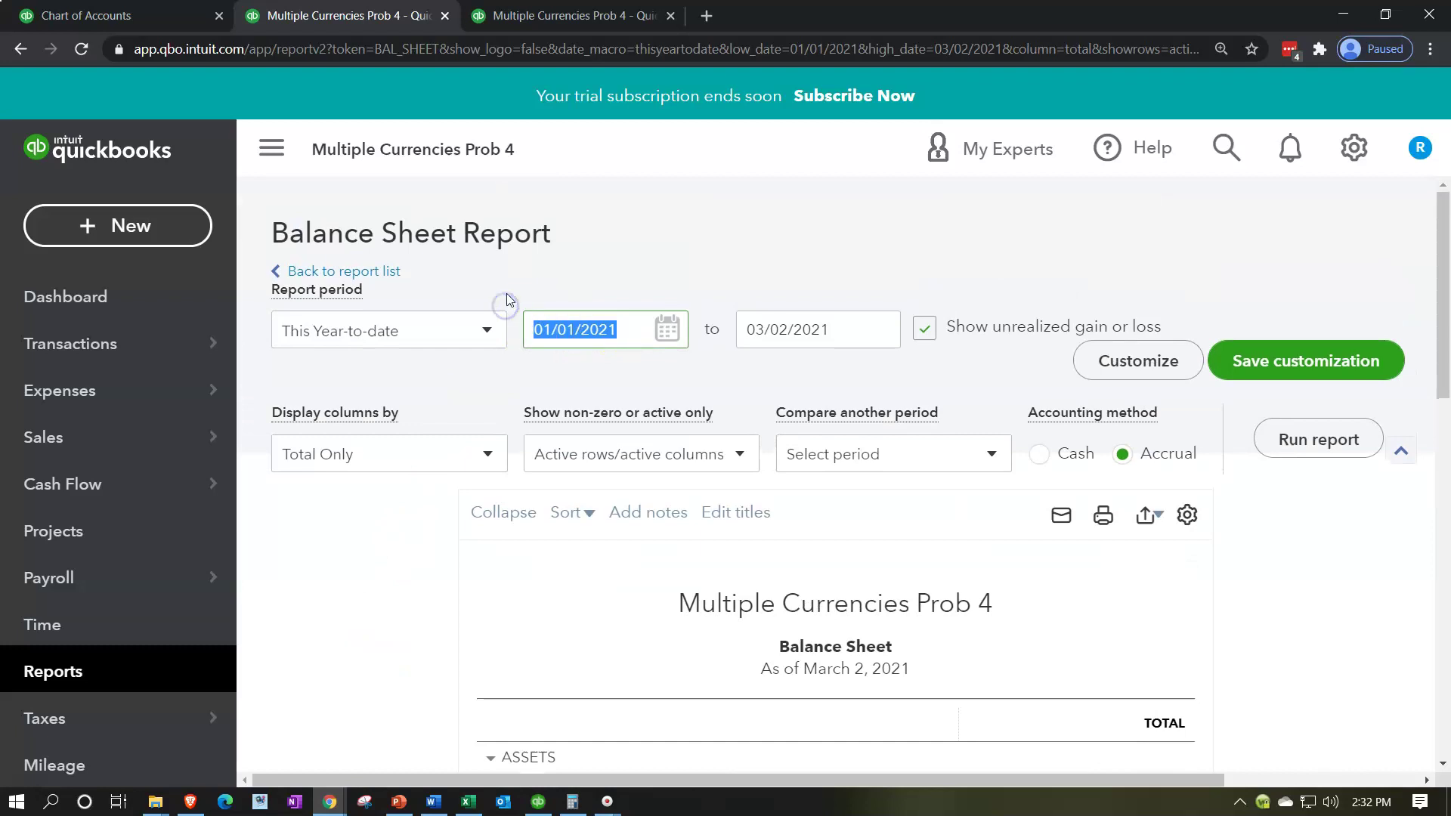
type("01012020")
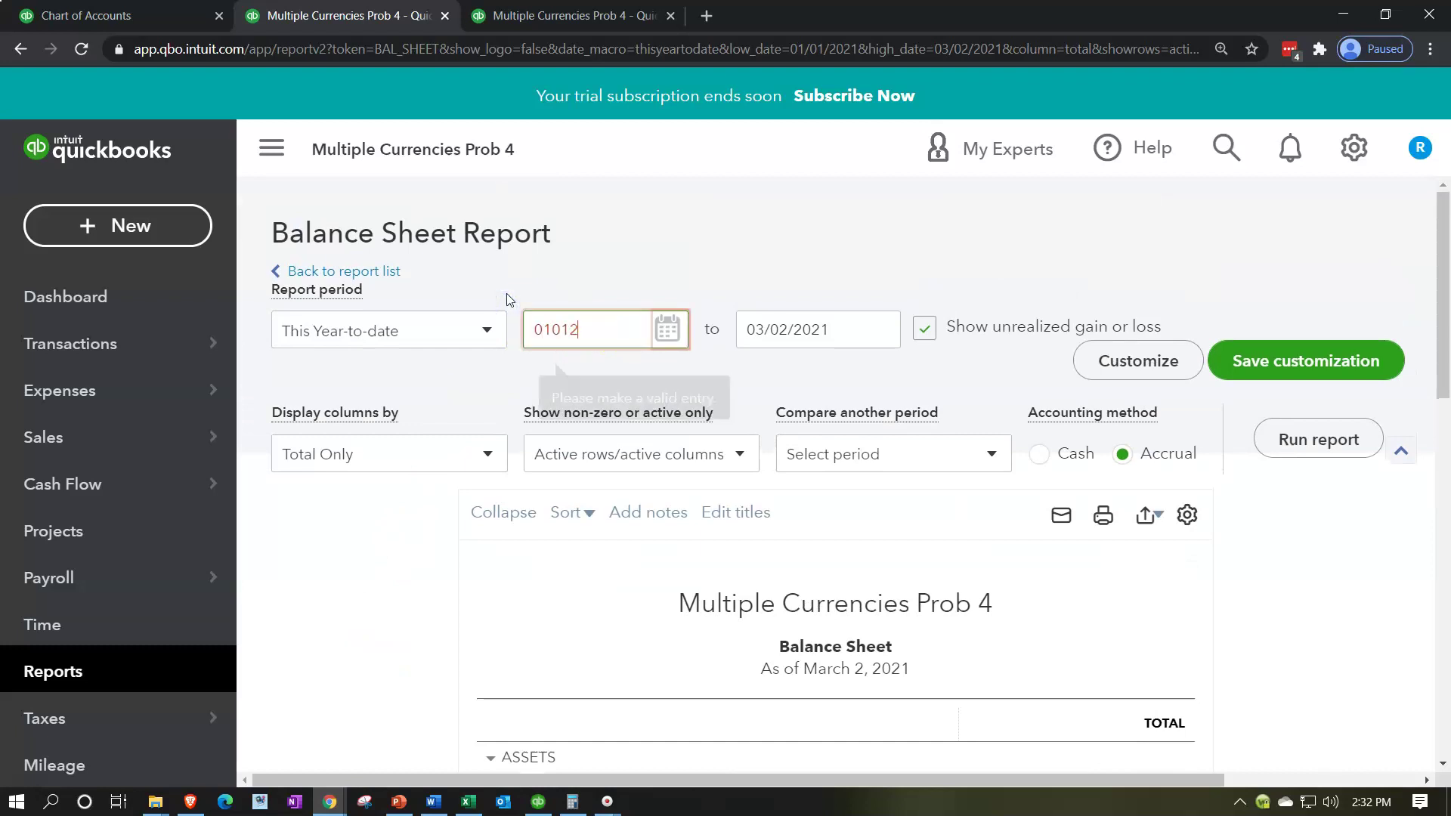
key("Tab")
type("12/31/2020")
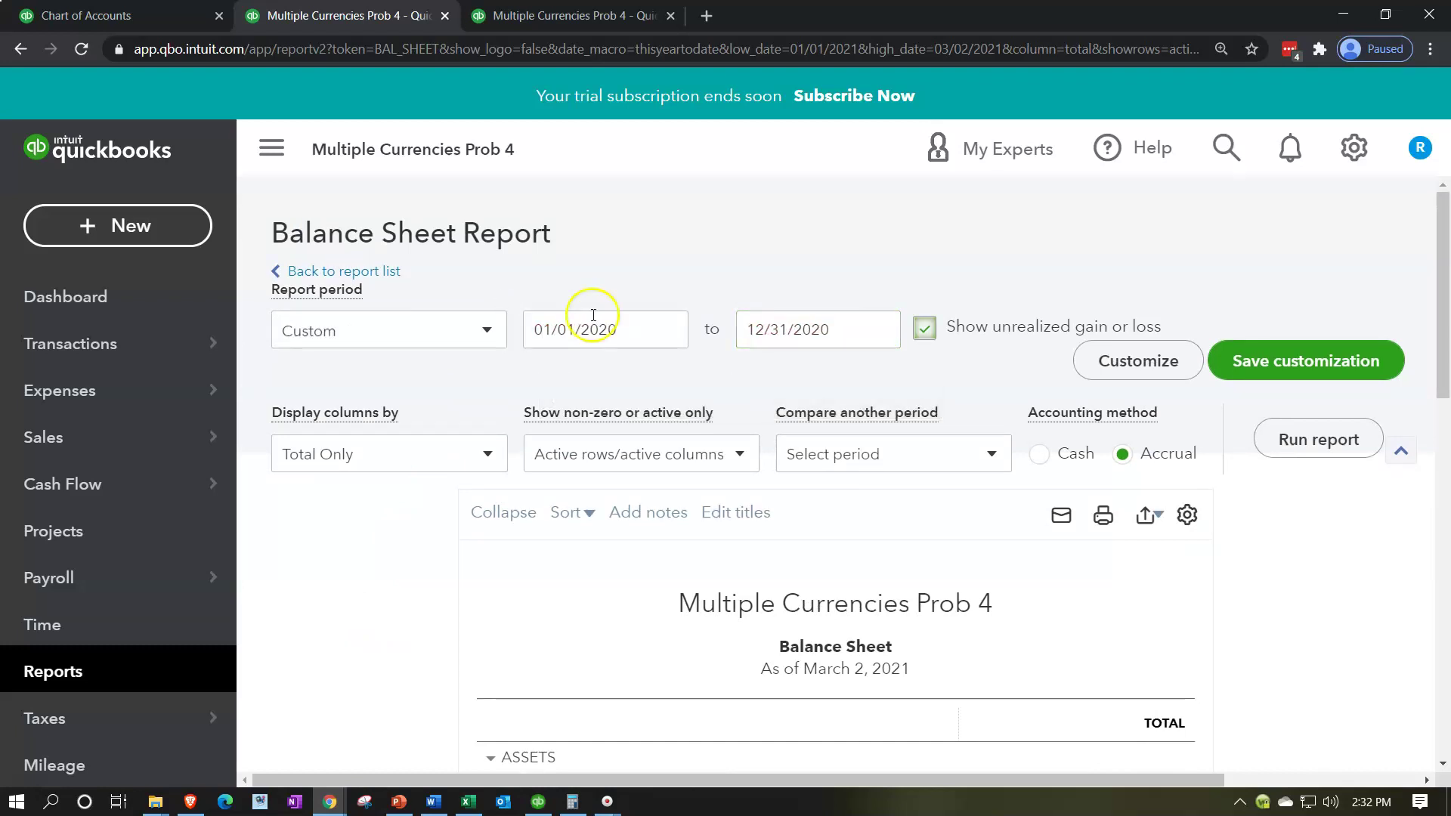
left_click(1315, 461)
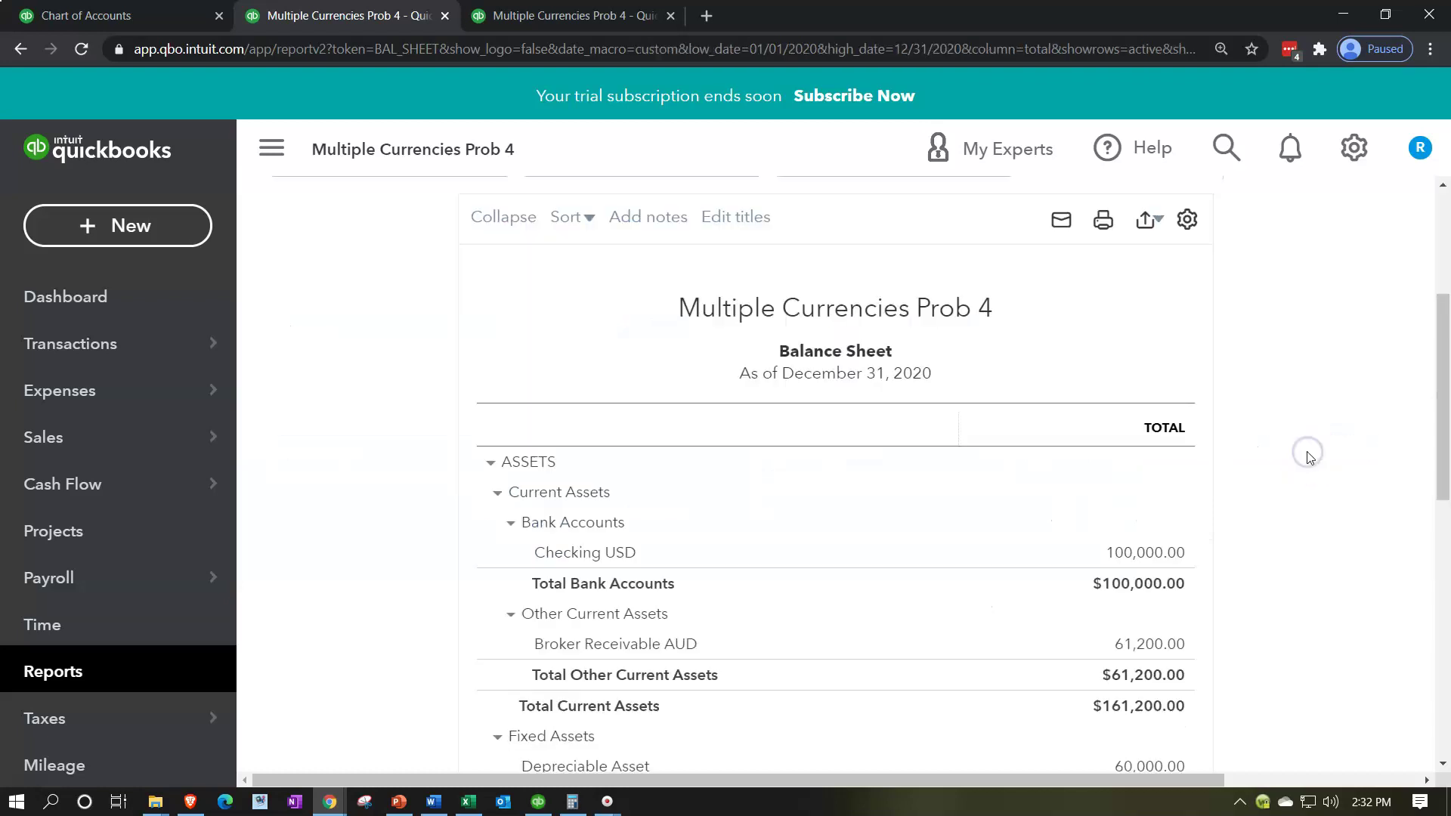
Step: Hide the navigation sidebar and review the assets and liabilities on the December 31, 2020 Balance Sheet
left_click(272, 153)
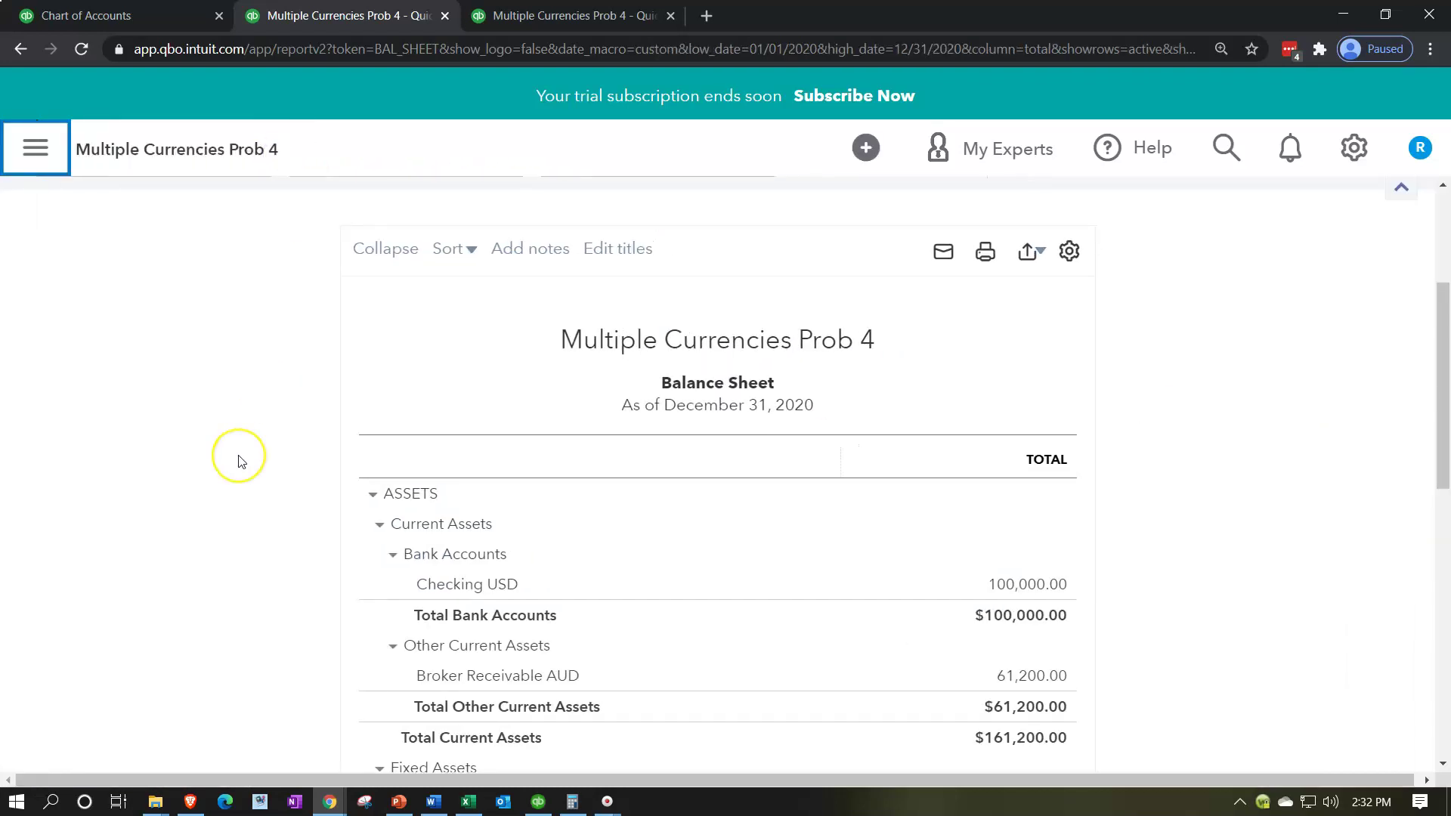
scroll(239, 461, "down", 1)
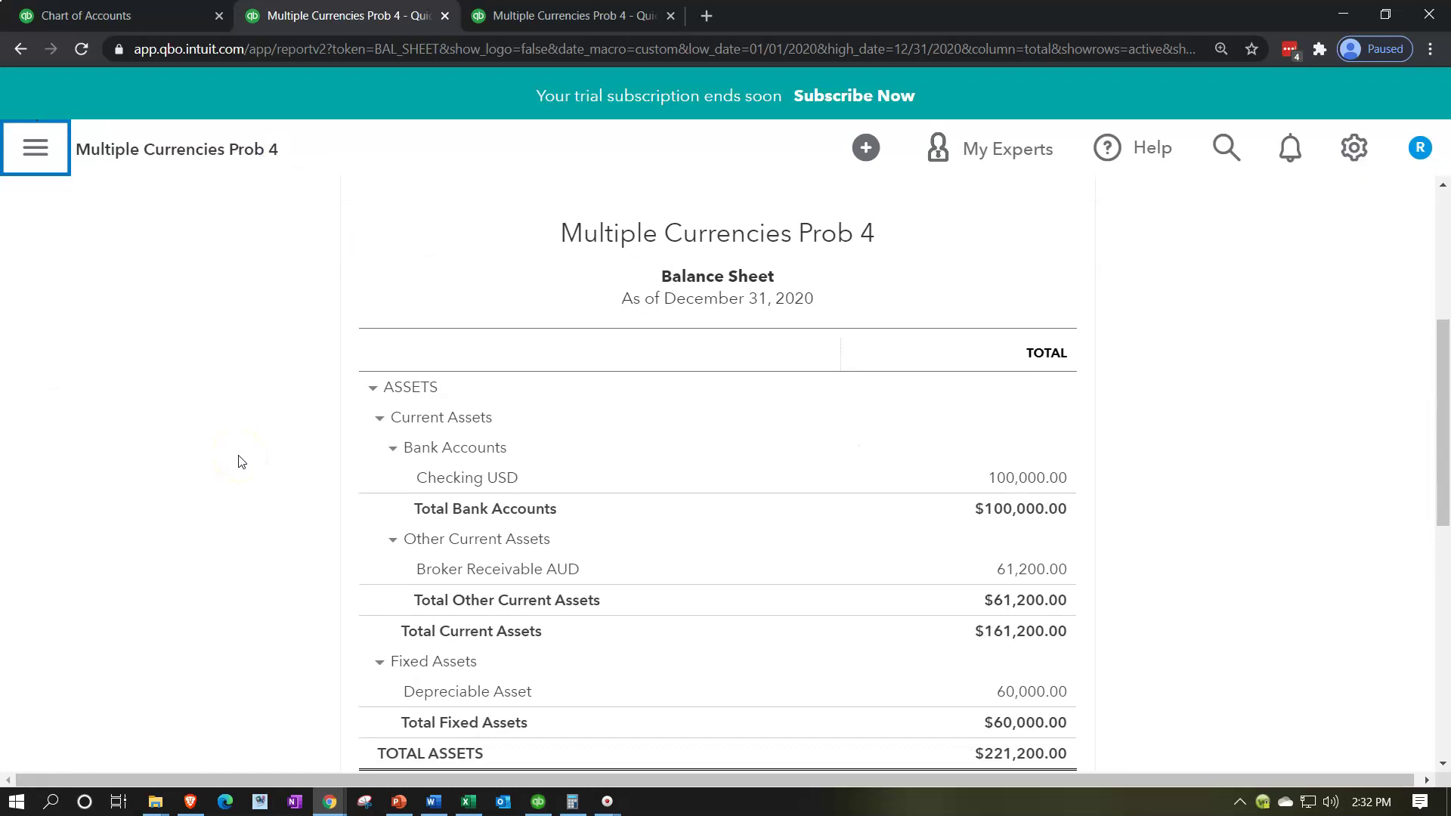
scroll(238, 460, "down", 1)
left_click(266, 424)
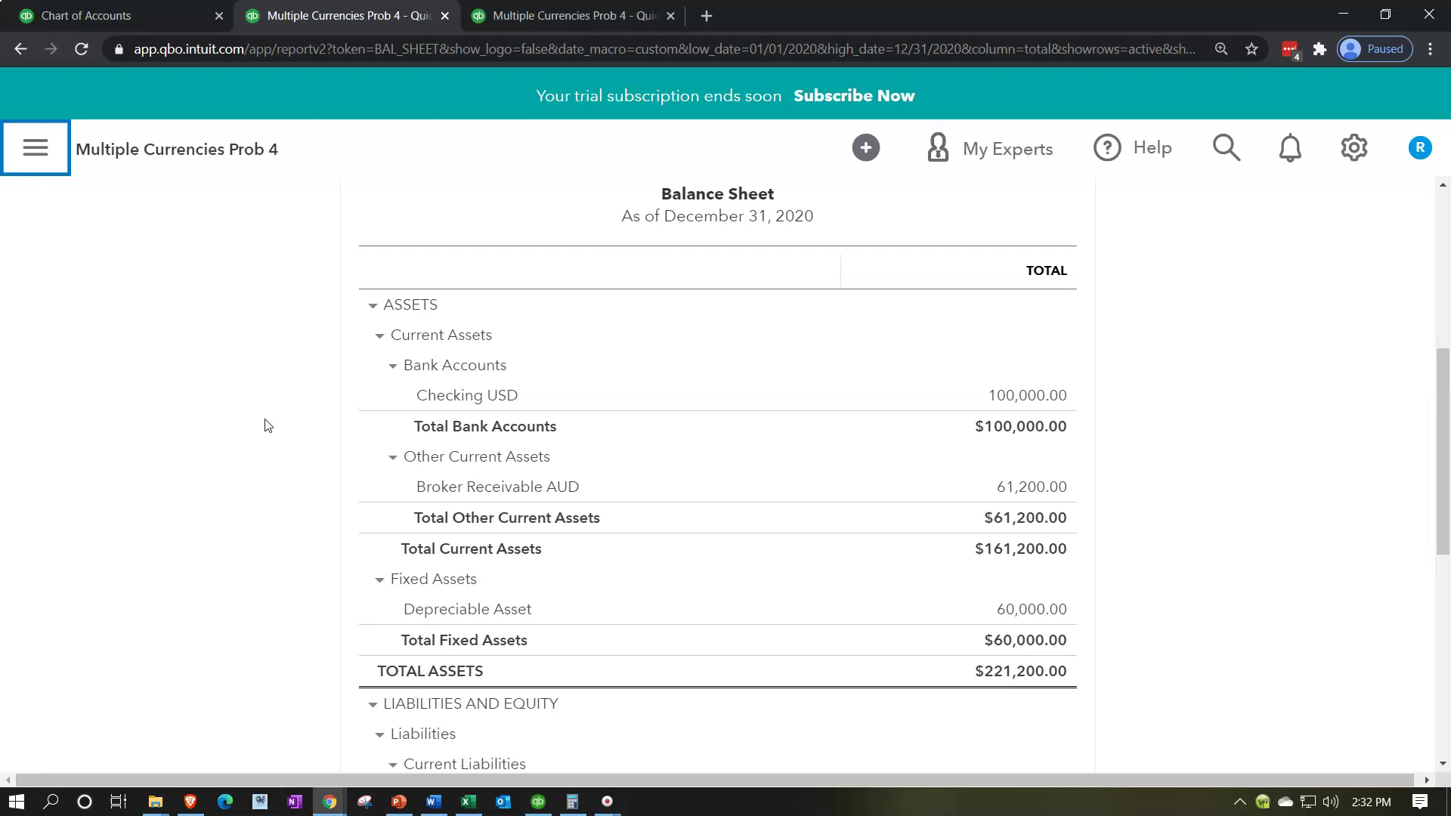
scroll(266, 426, "down", 3)
left_click(267, 425)
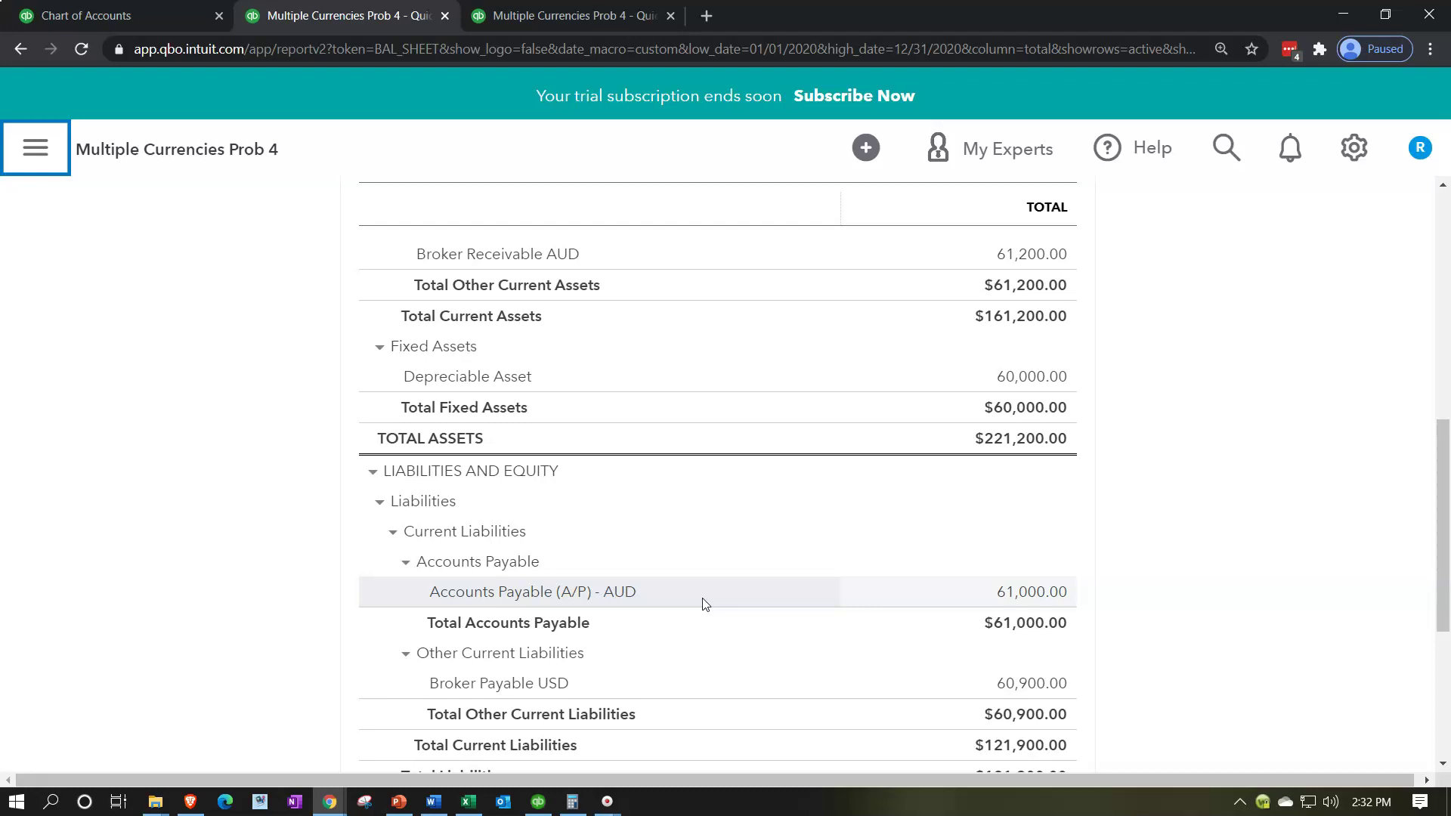
scroll(704, 603, "up", 1)
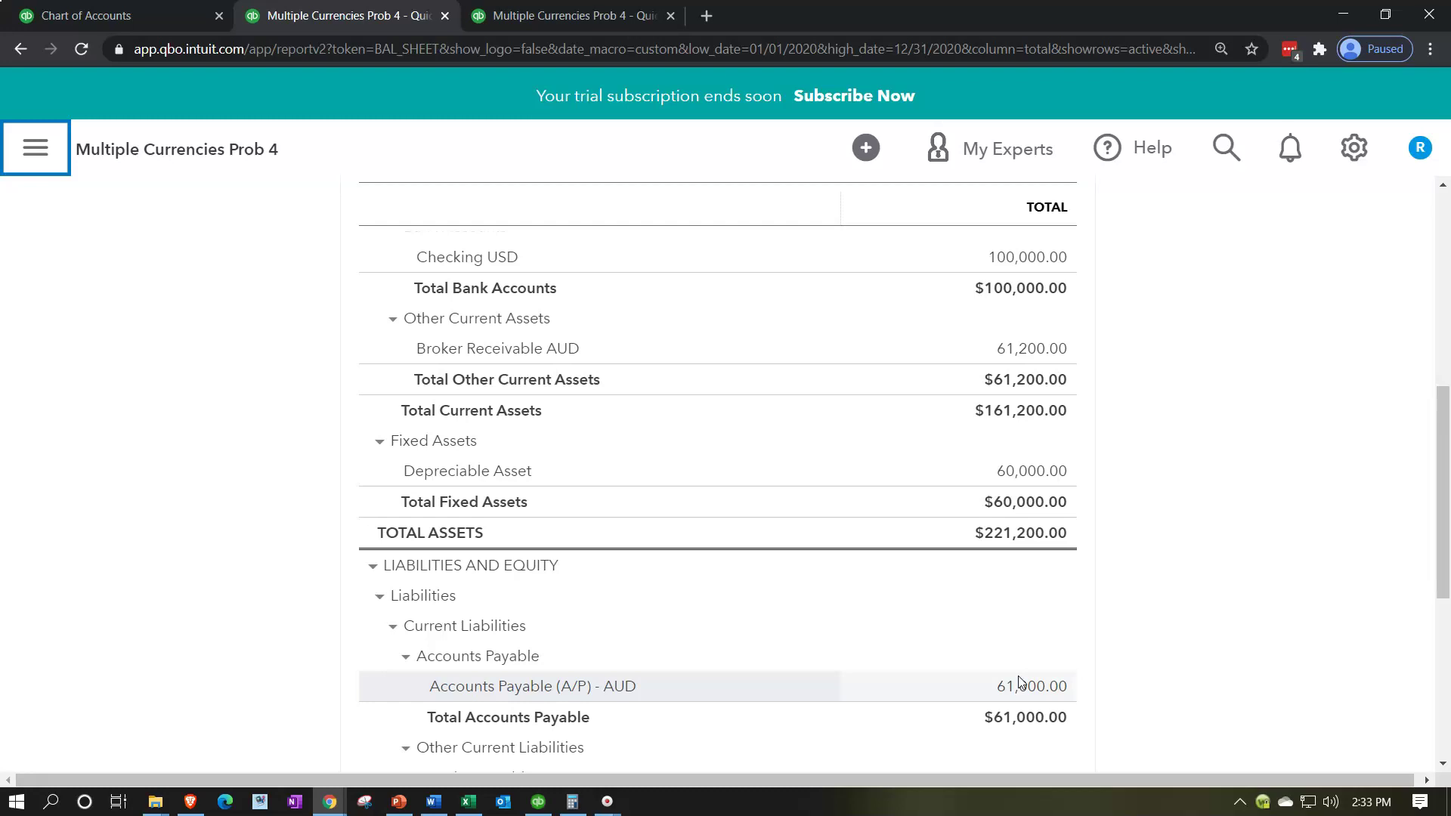
Step: Switch to the forward contract workbook in Excel and highlight the 12/1/x1 Depreciable Asset and Accounts Payable (AUD) journal entry
left_click(469, 806)
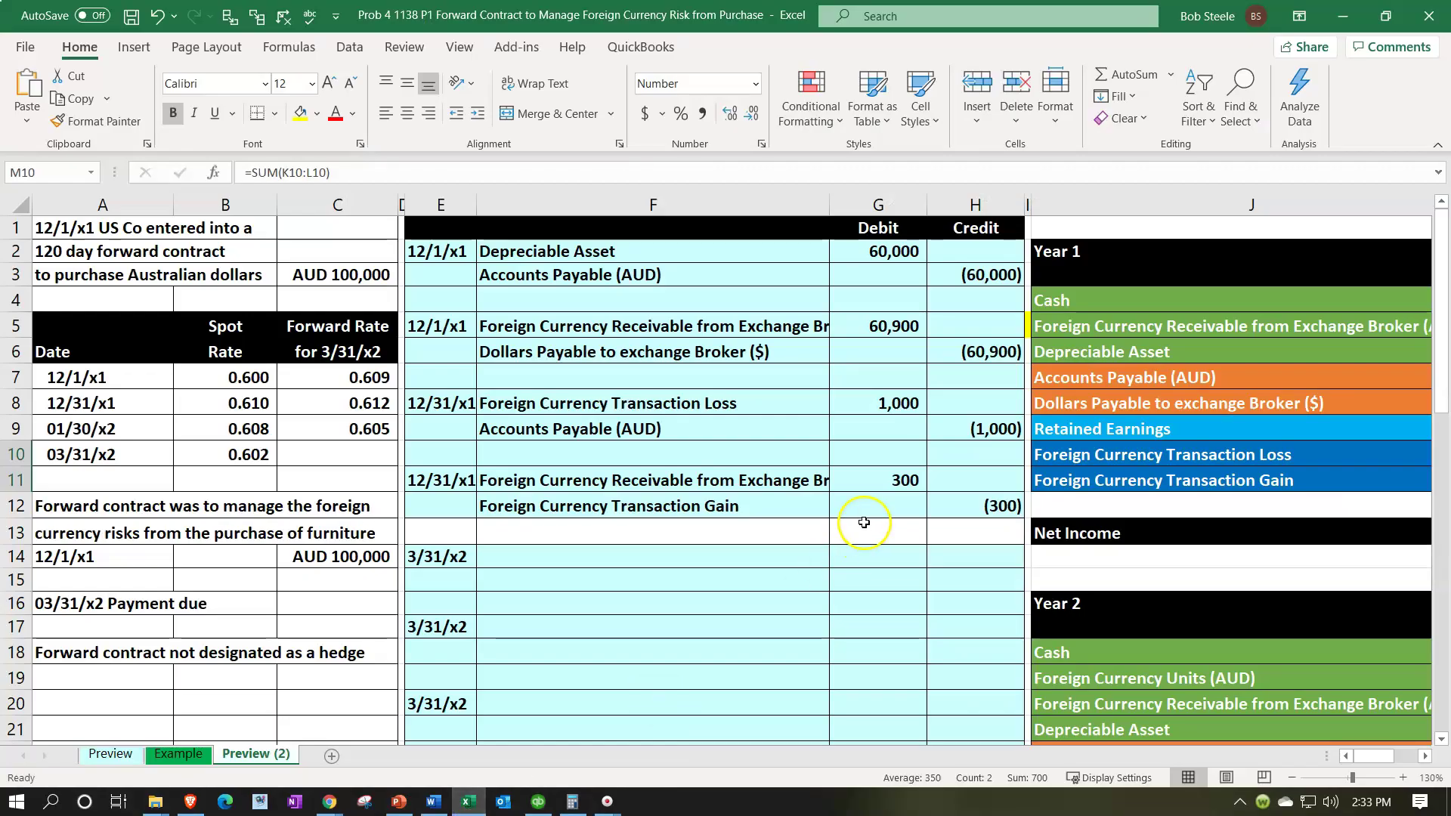
left_click(864, 523)
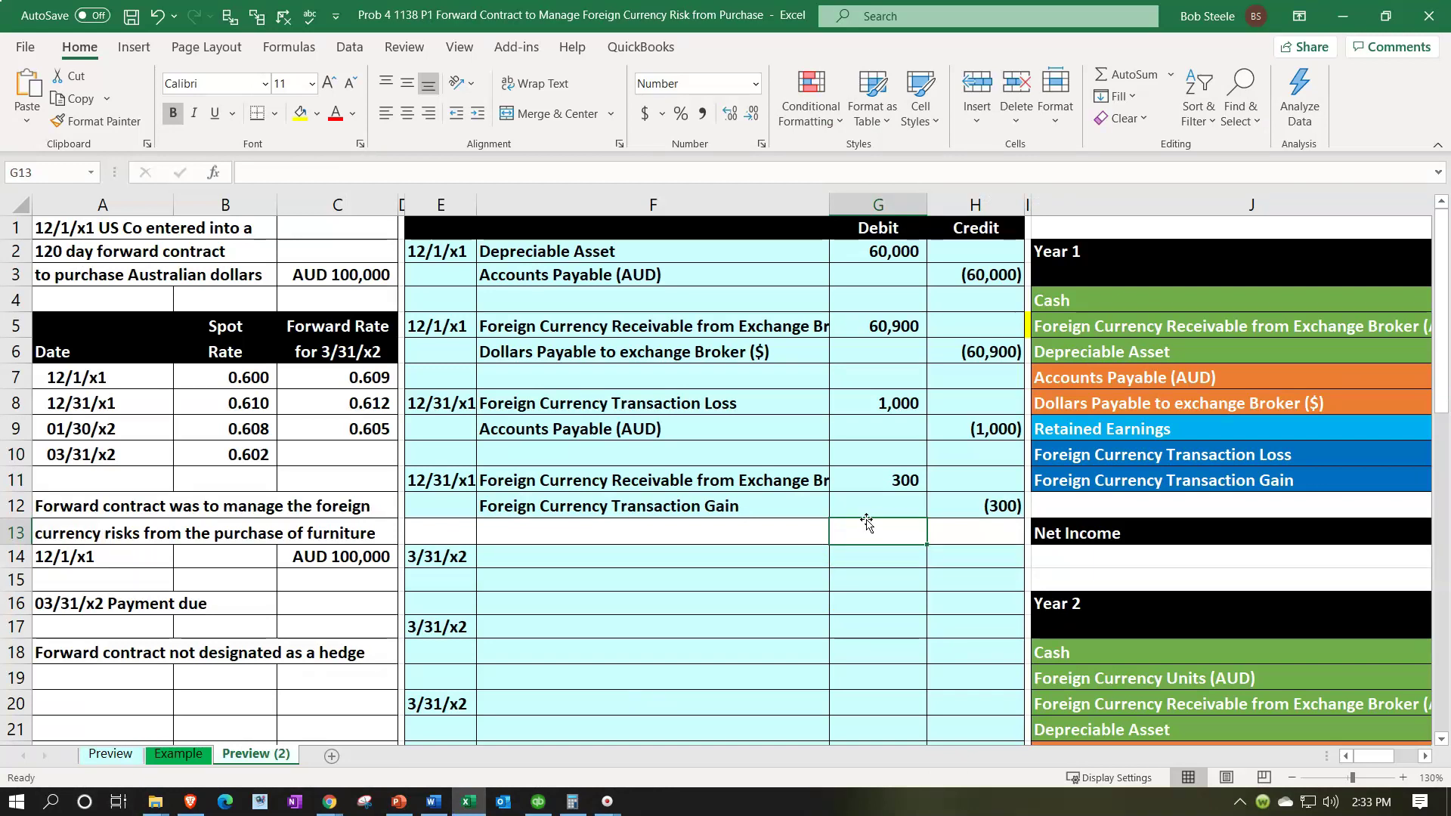
left_click(794, 398)
left_click(703, 250)
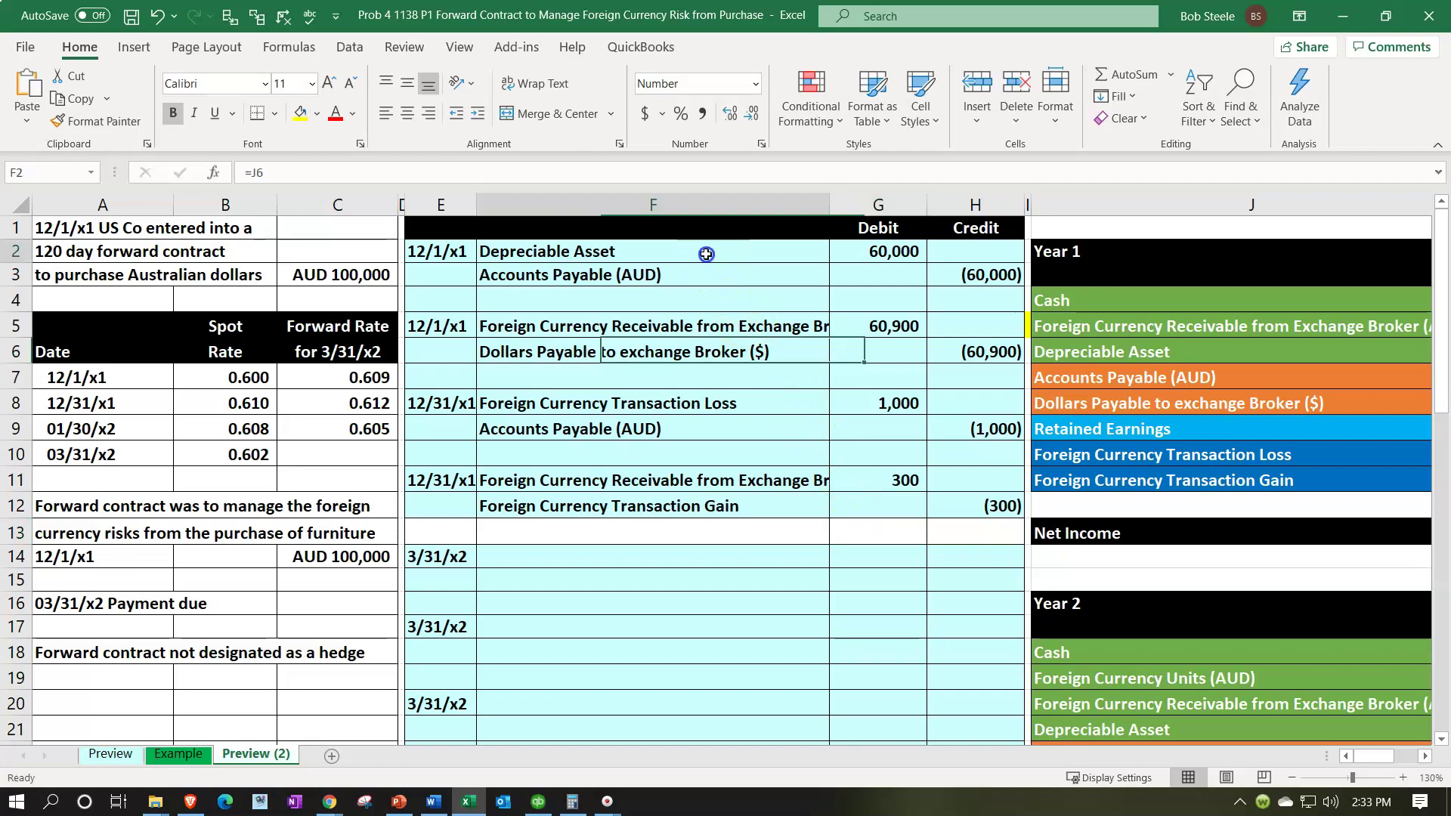
left_click_drag(801, 266, 938, 276)
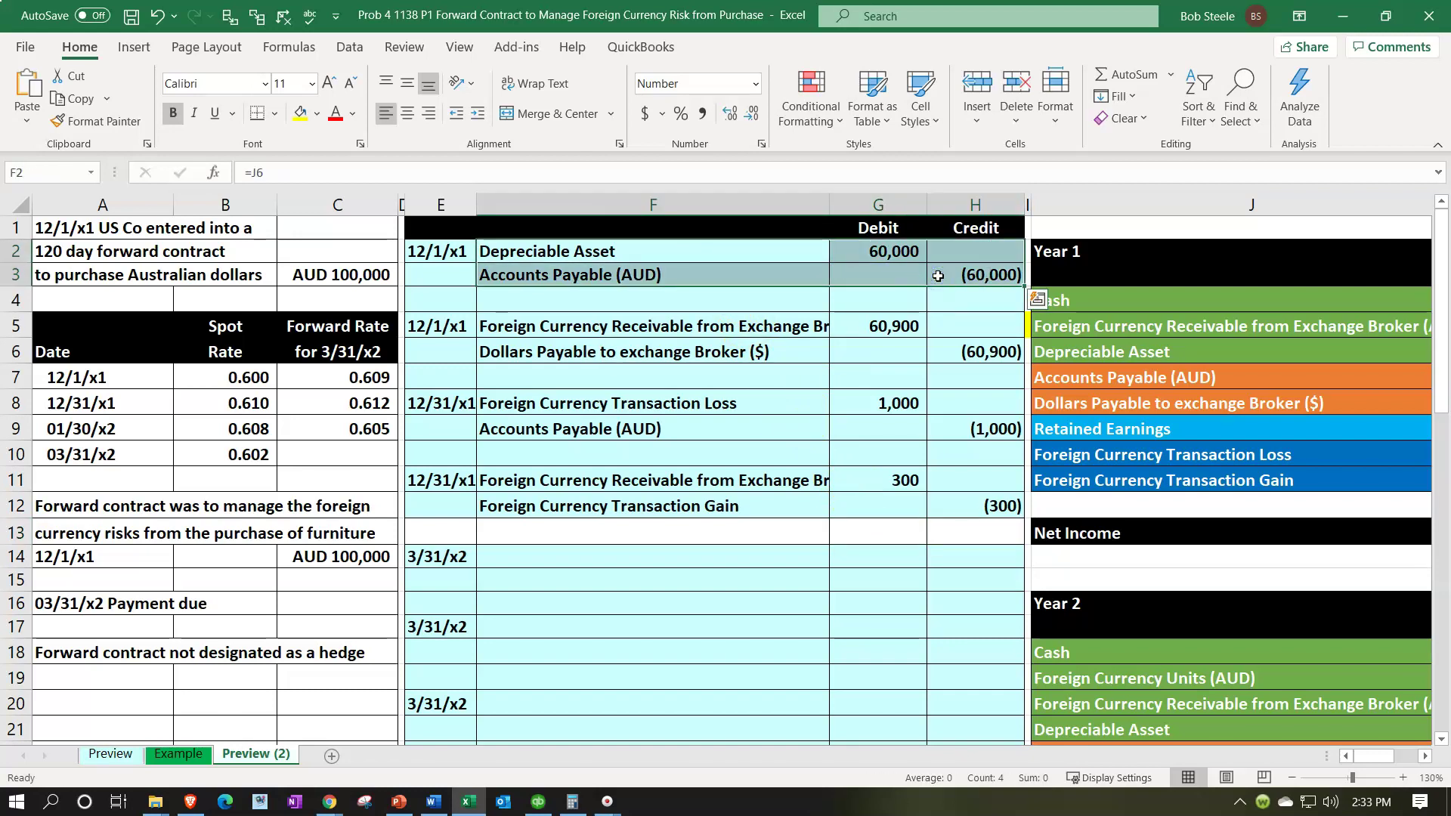
Step: Inspect the formulas behind the Accounts Payable (AUD) credit in H3 and the Depreciable Asset debit in G2
left_click(951, 274)
type("=-G2")
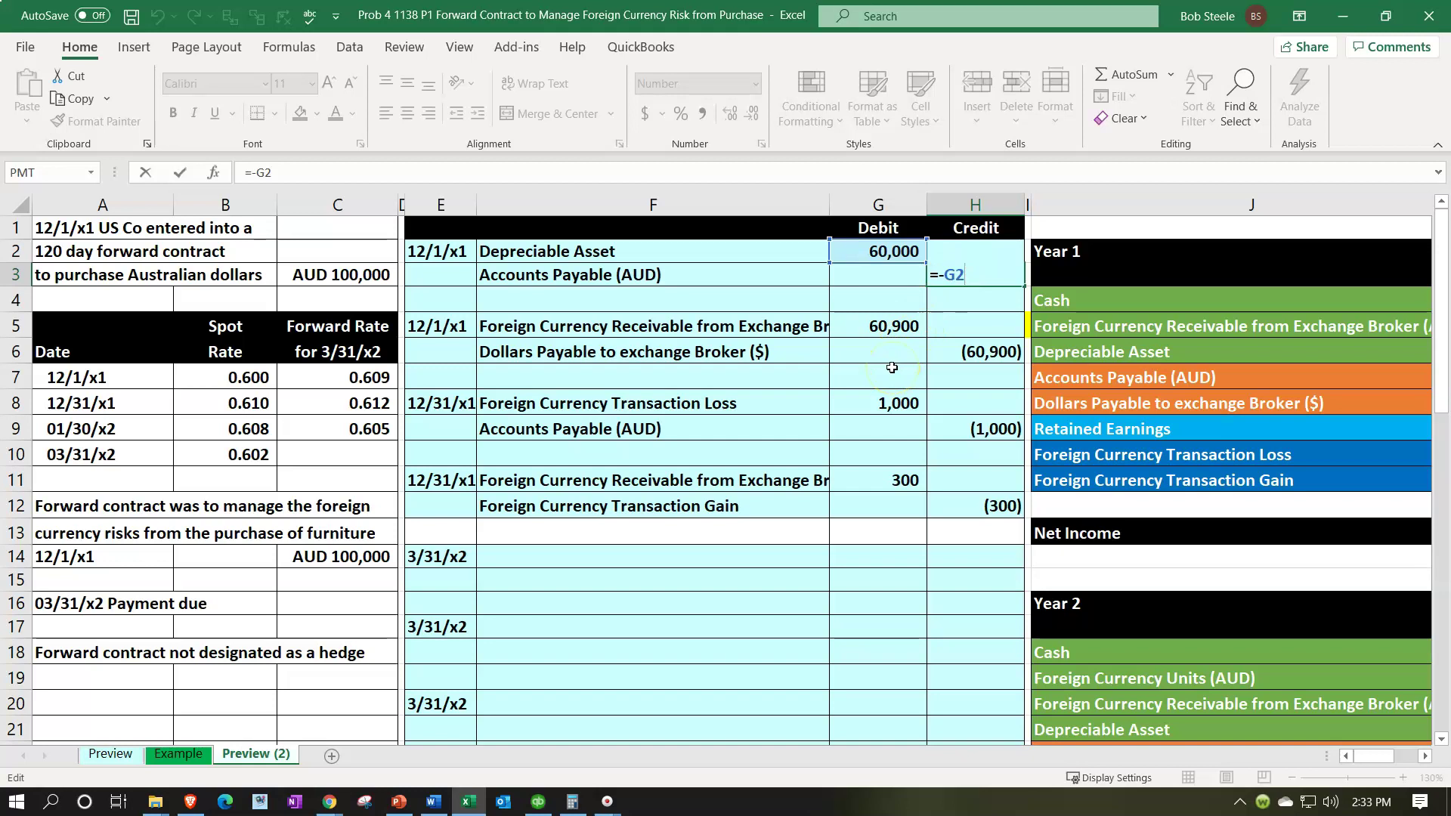
key("Return")
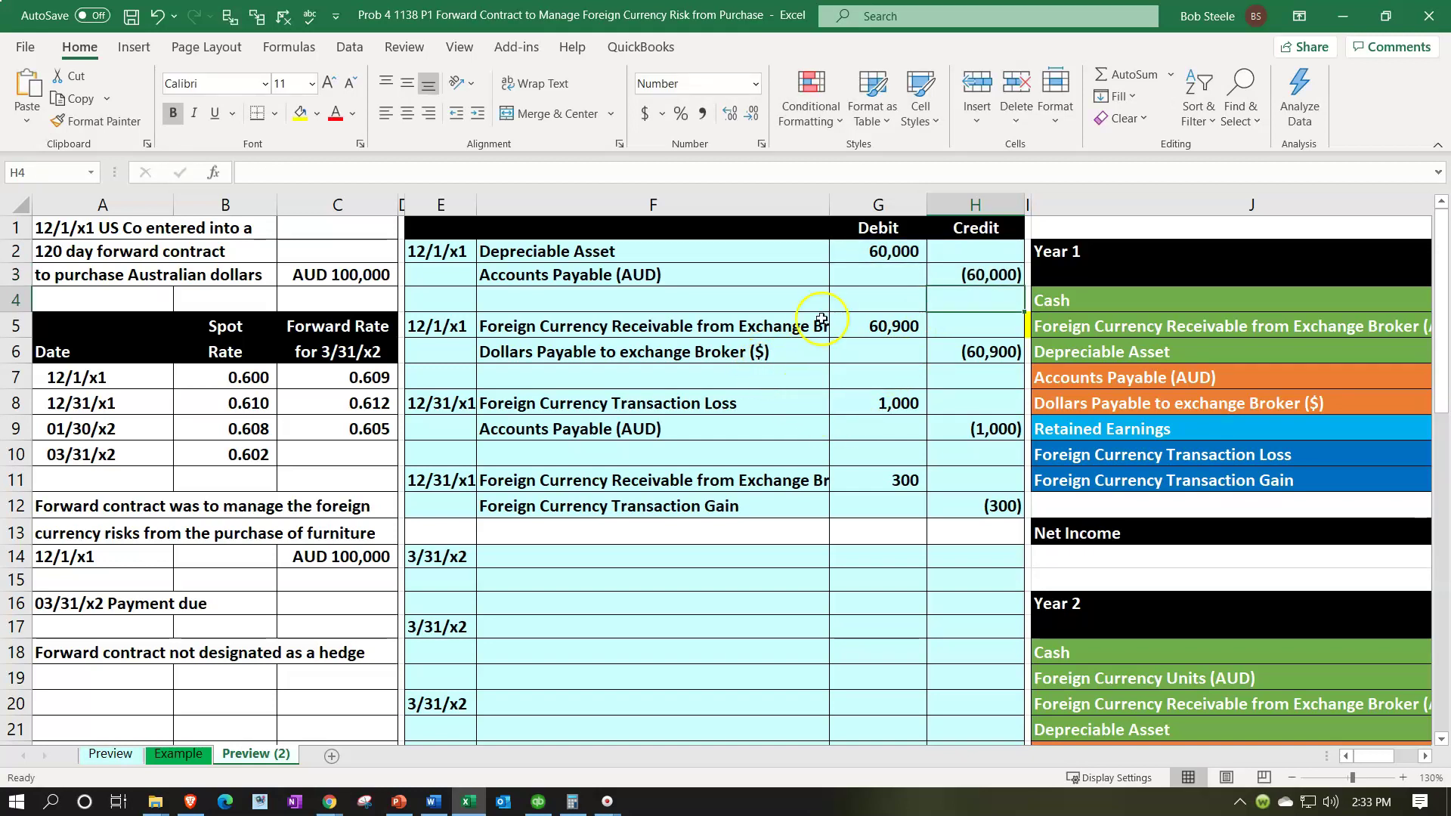
left_click(868, 255)
type("=C14*B7")
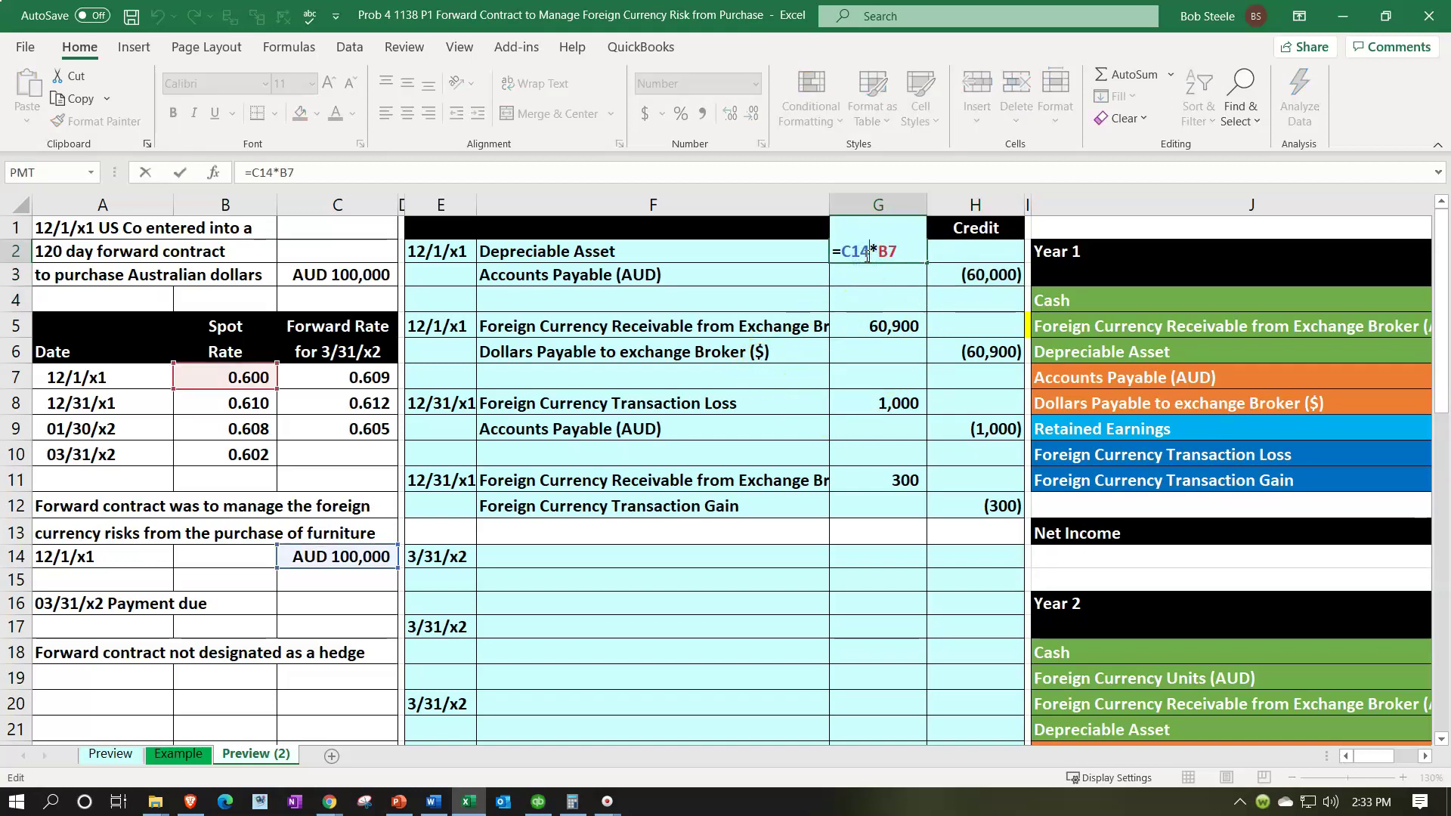
key("Return")
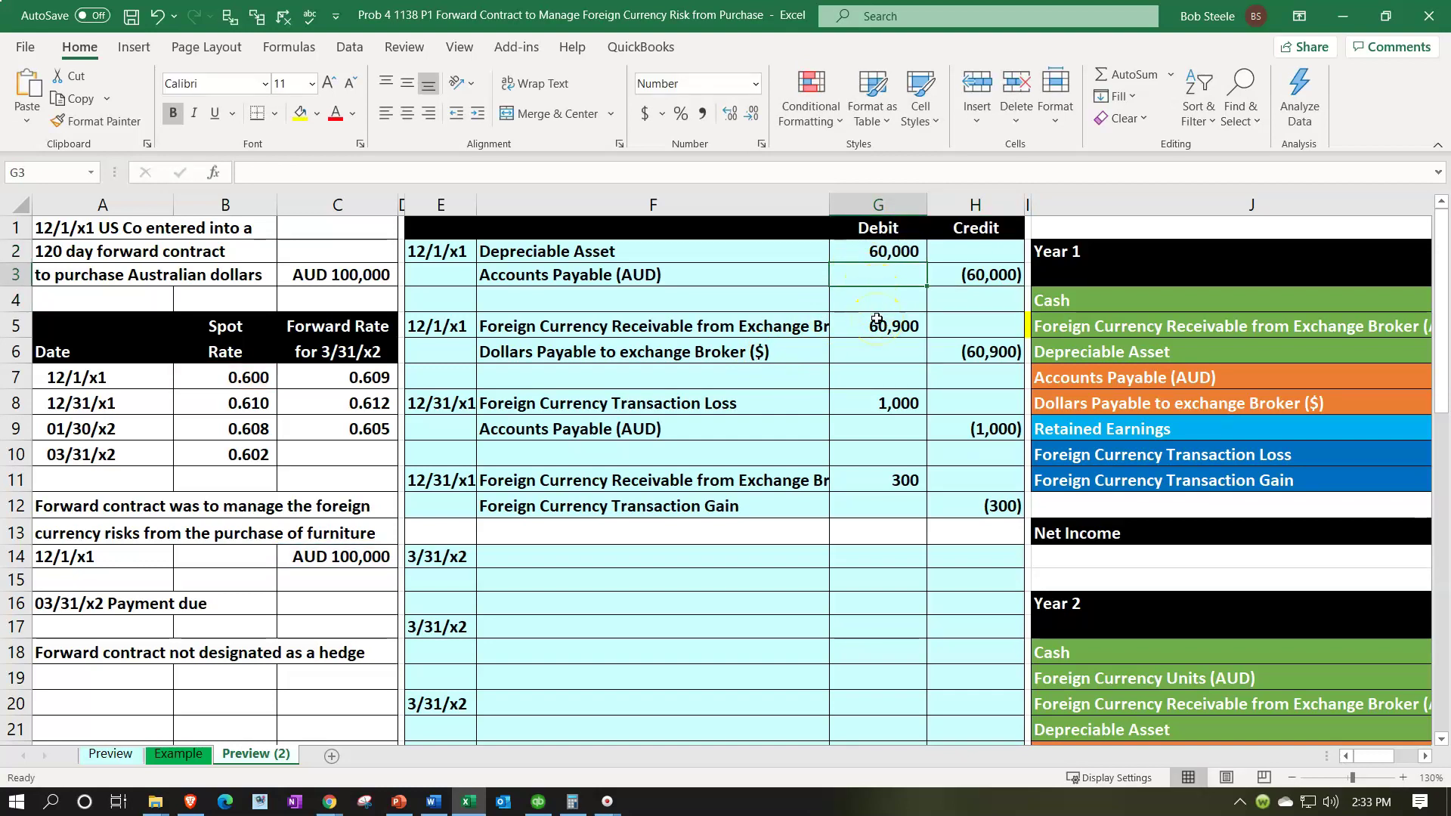
Step: Inspect the formulas behind the broker receivable debit in G5 and the 12/31/x1 adjustment amounts in H9 and G11
left_click(871, 326)
type("=C3*C7")
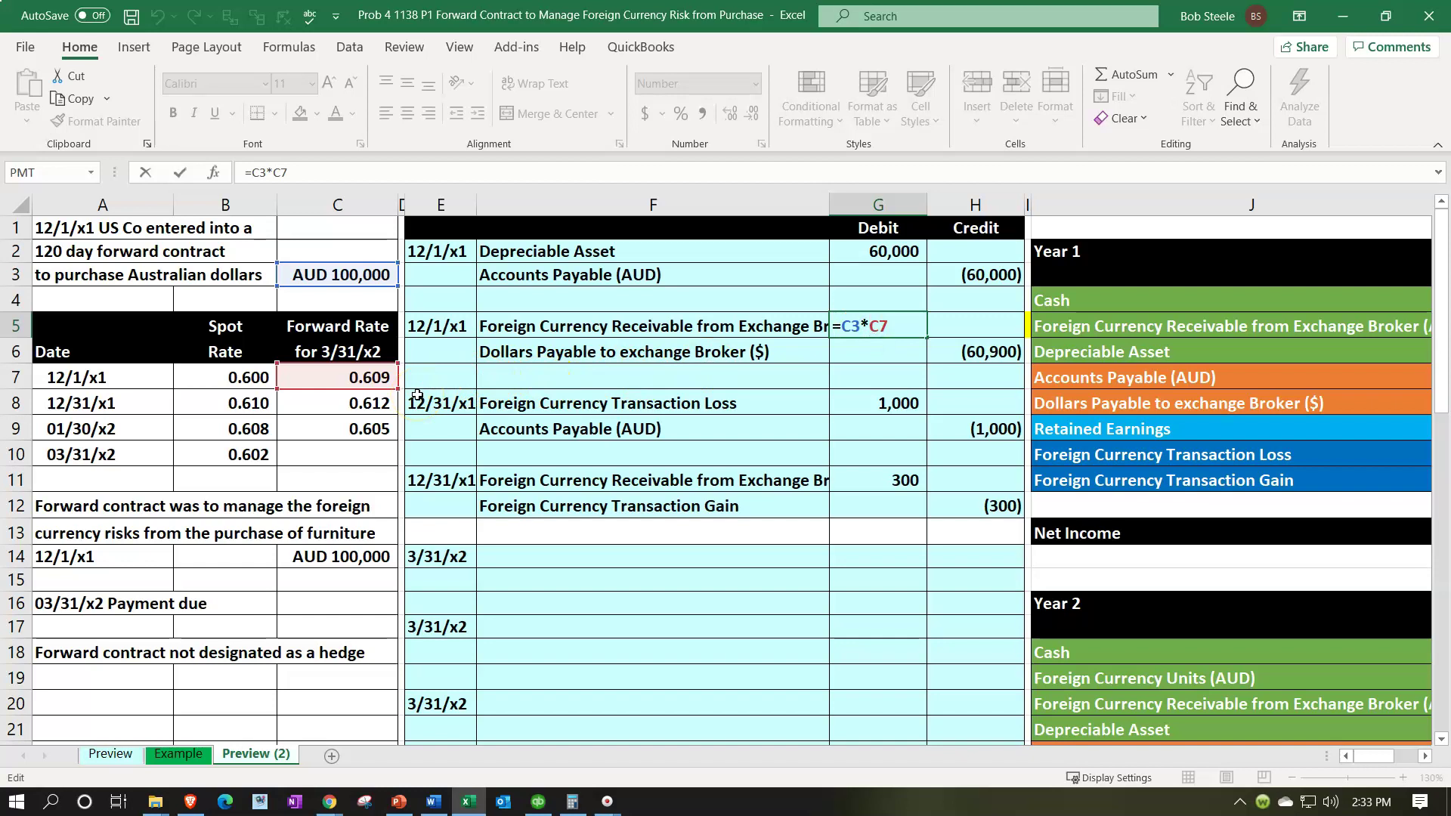
key("Return")
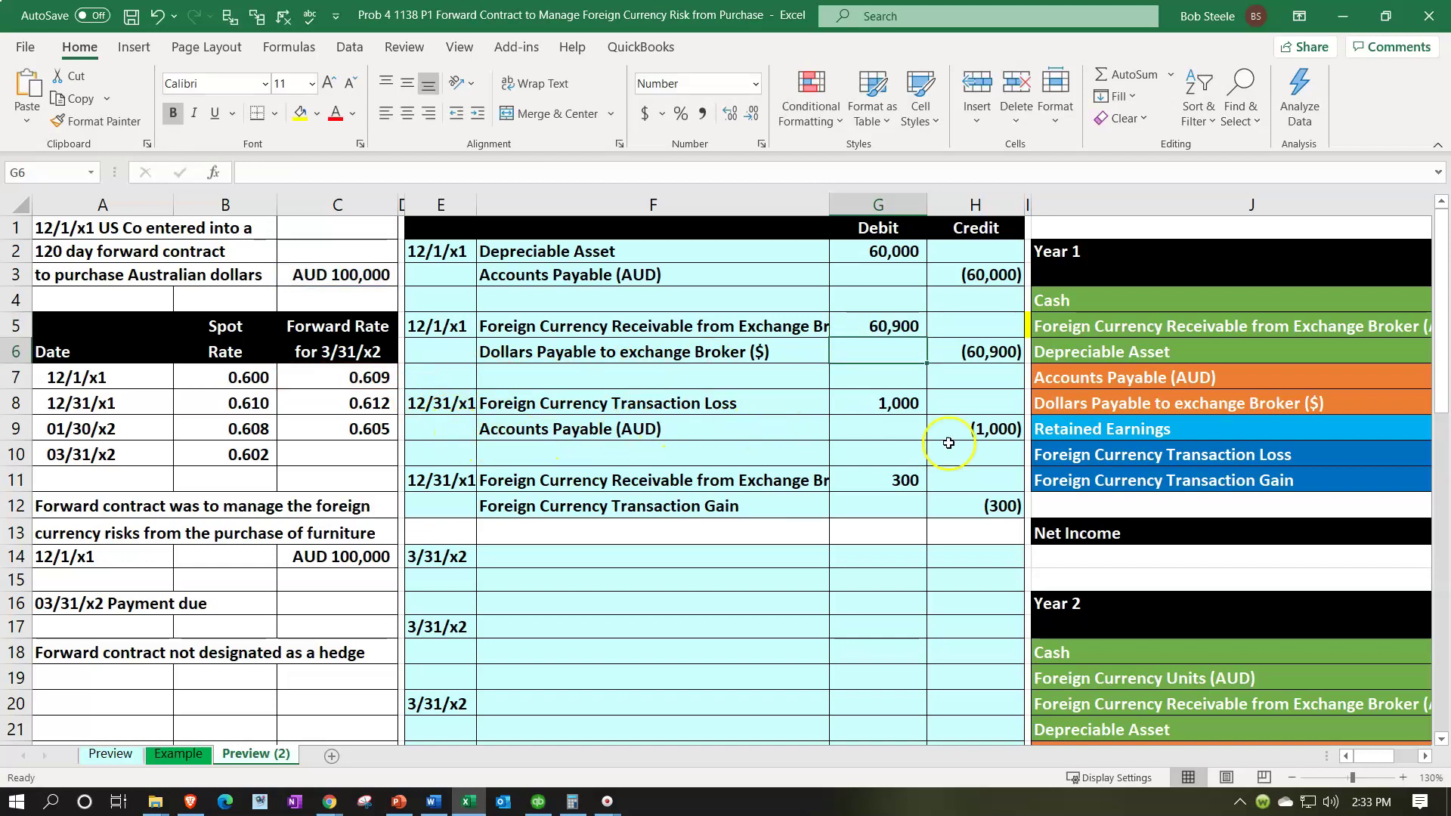
left_click(975, 430)
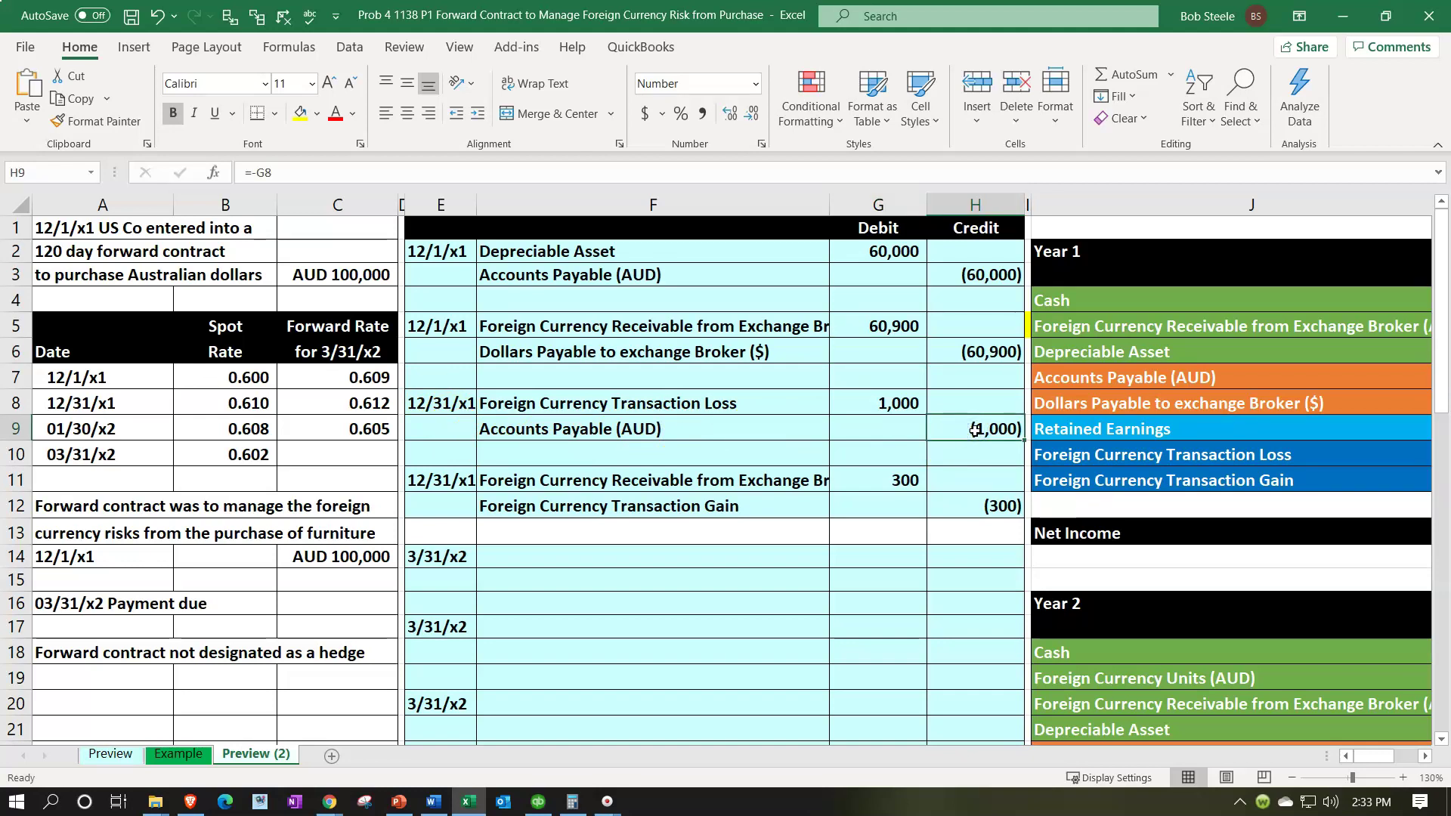
left_click(894, 483)
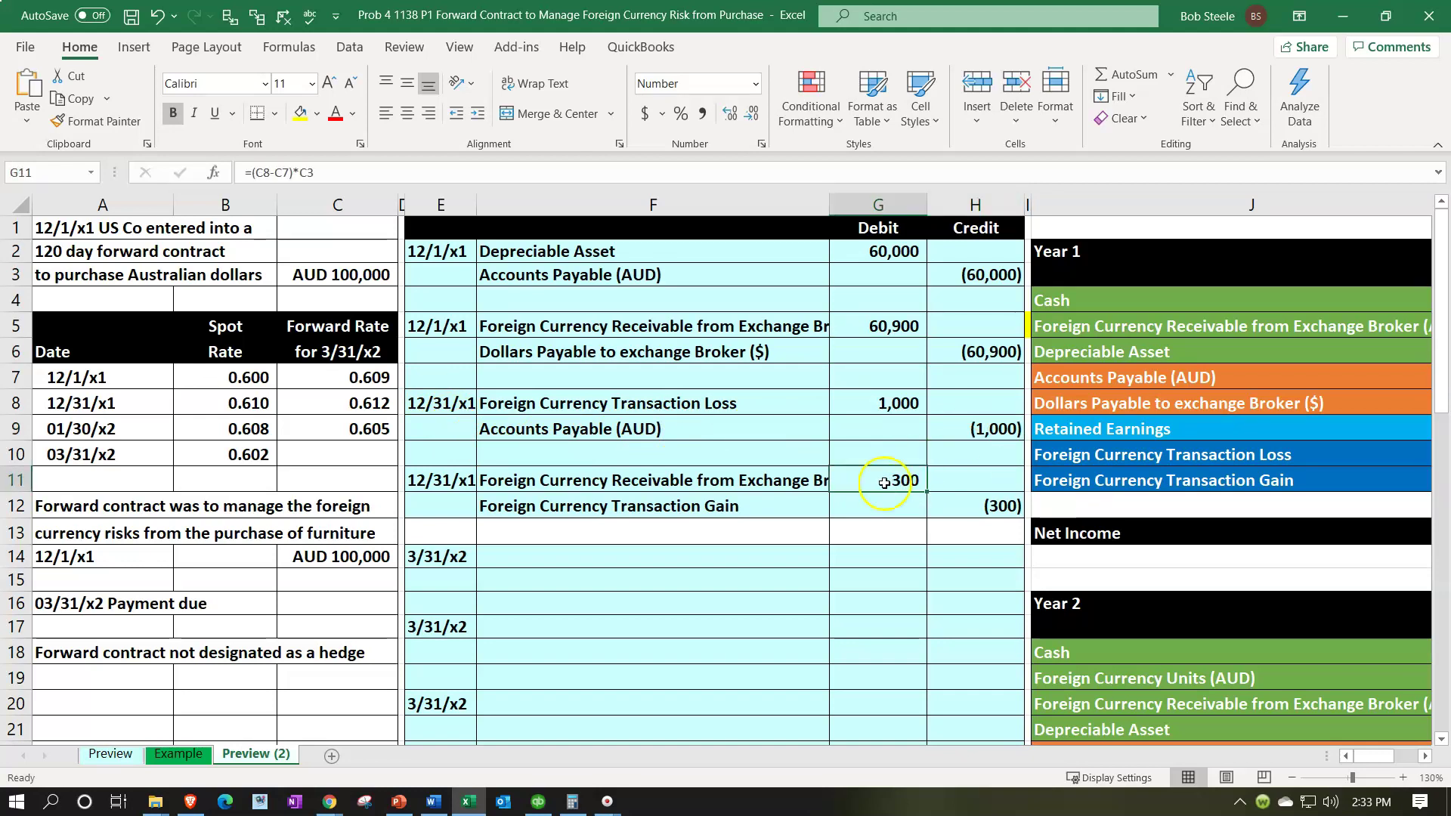
Step: Examine the spot and forward rate table and the first empty 3/31/x2 journal entry row
scroll(884, 471, "down", 1)
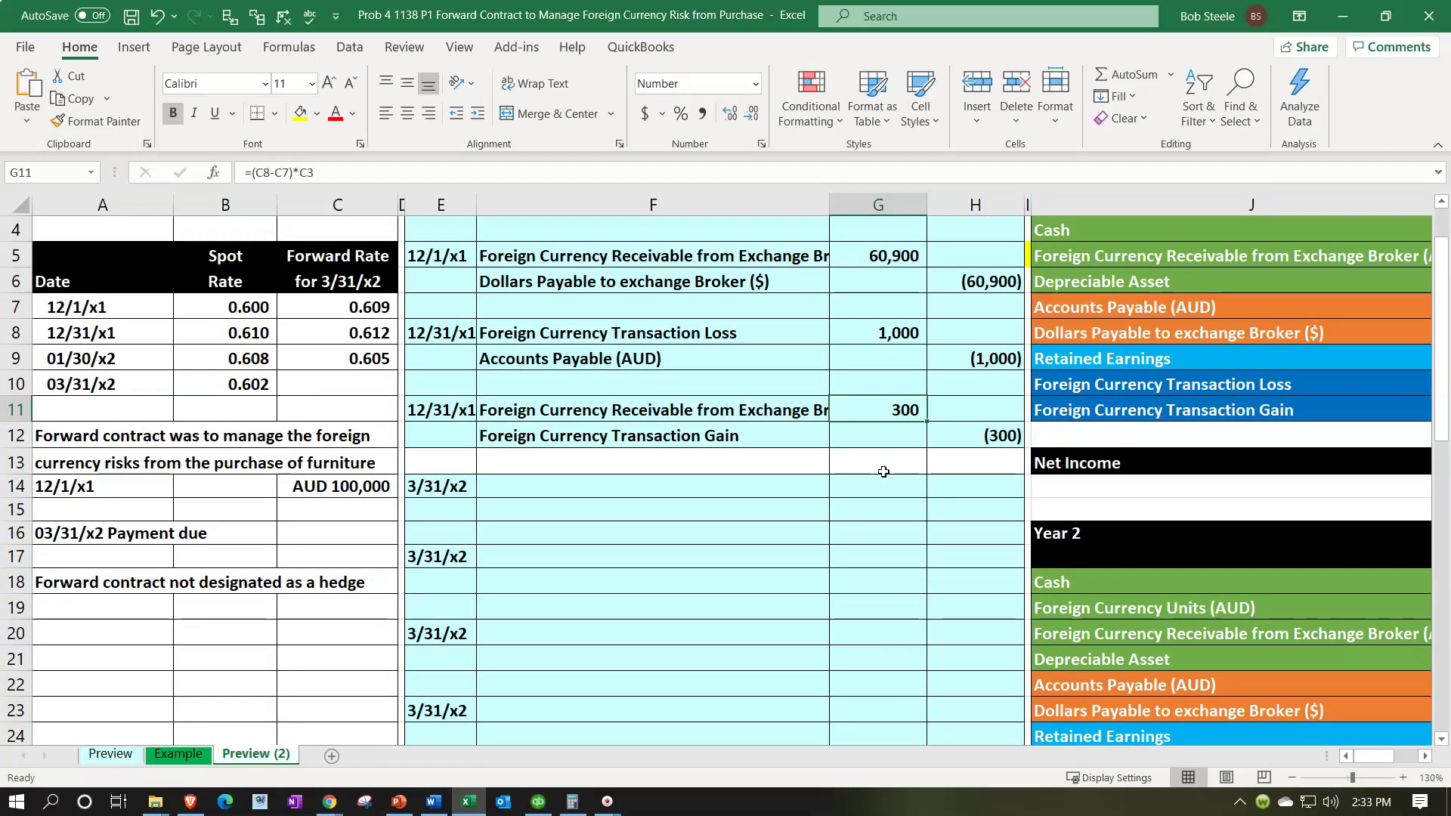
left_click(87, 406)
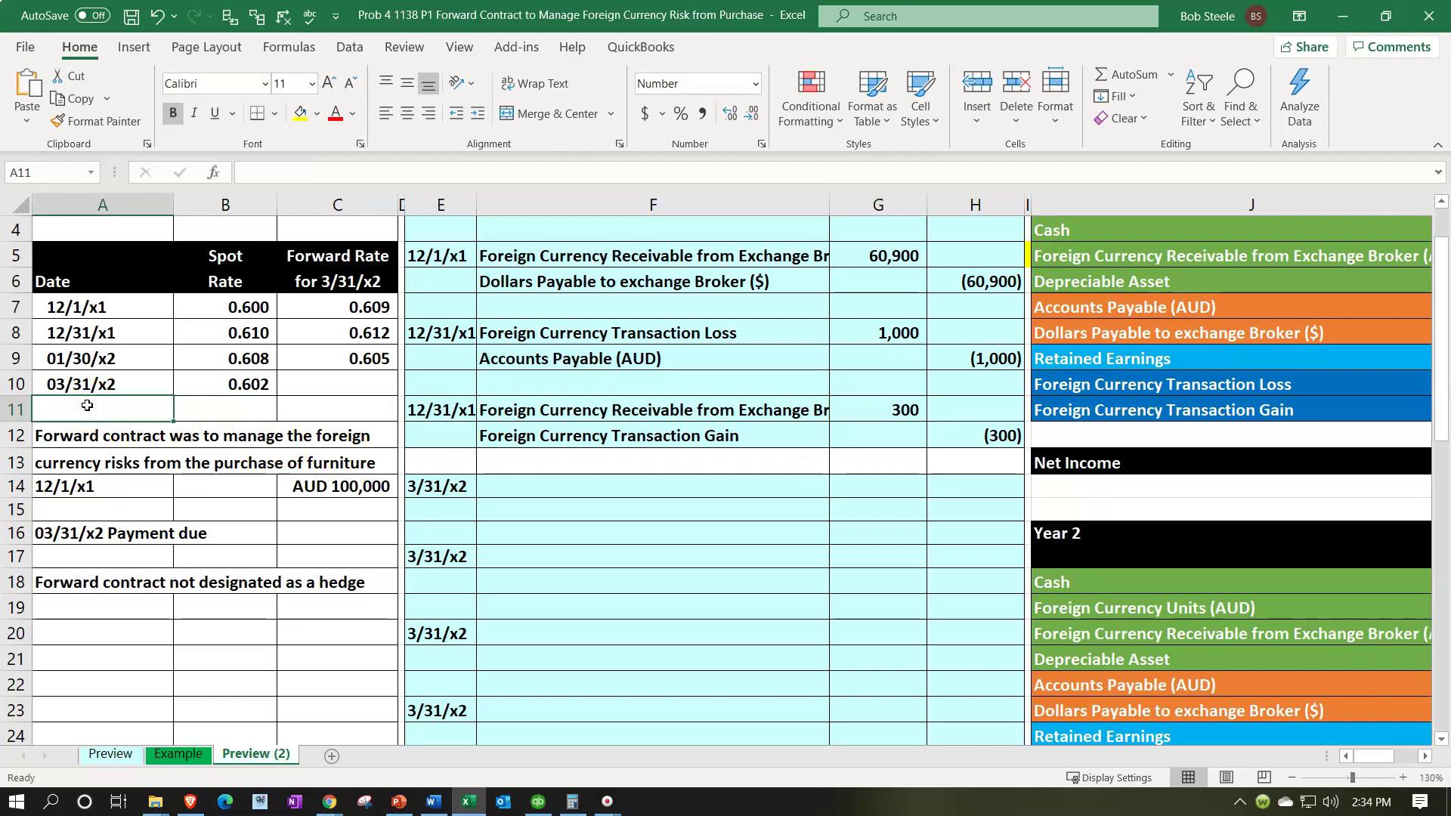
left_click(567, 493)
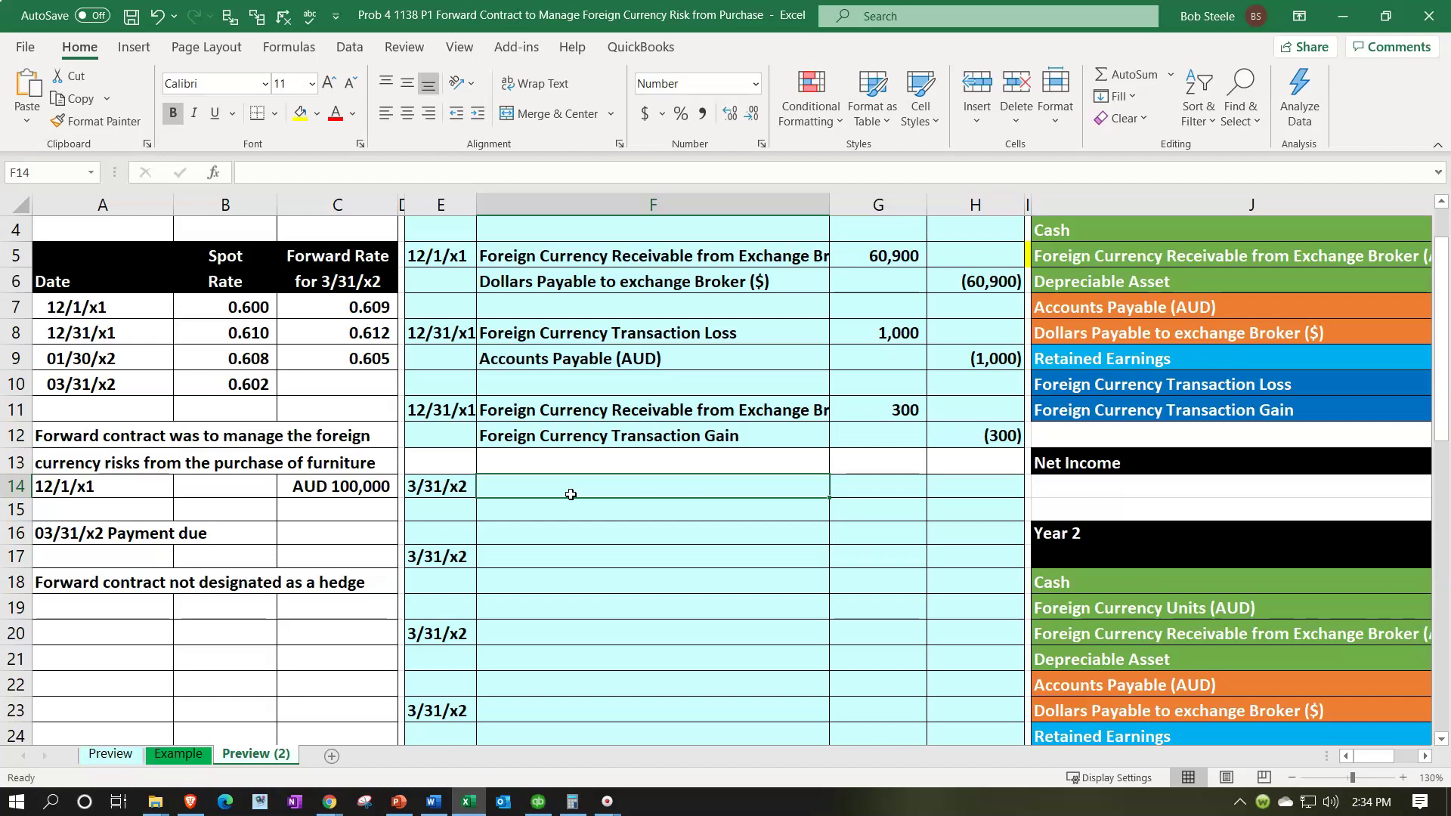
Step: Go to the Year 1 worksheet and highlight its ending balances in M4:M11
key("Right")
key("Right")
key("Right")
key("Right")
key("Right")
key("Right")
key("Right")
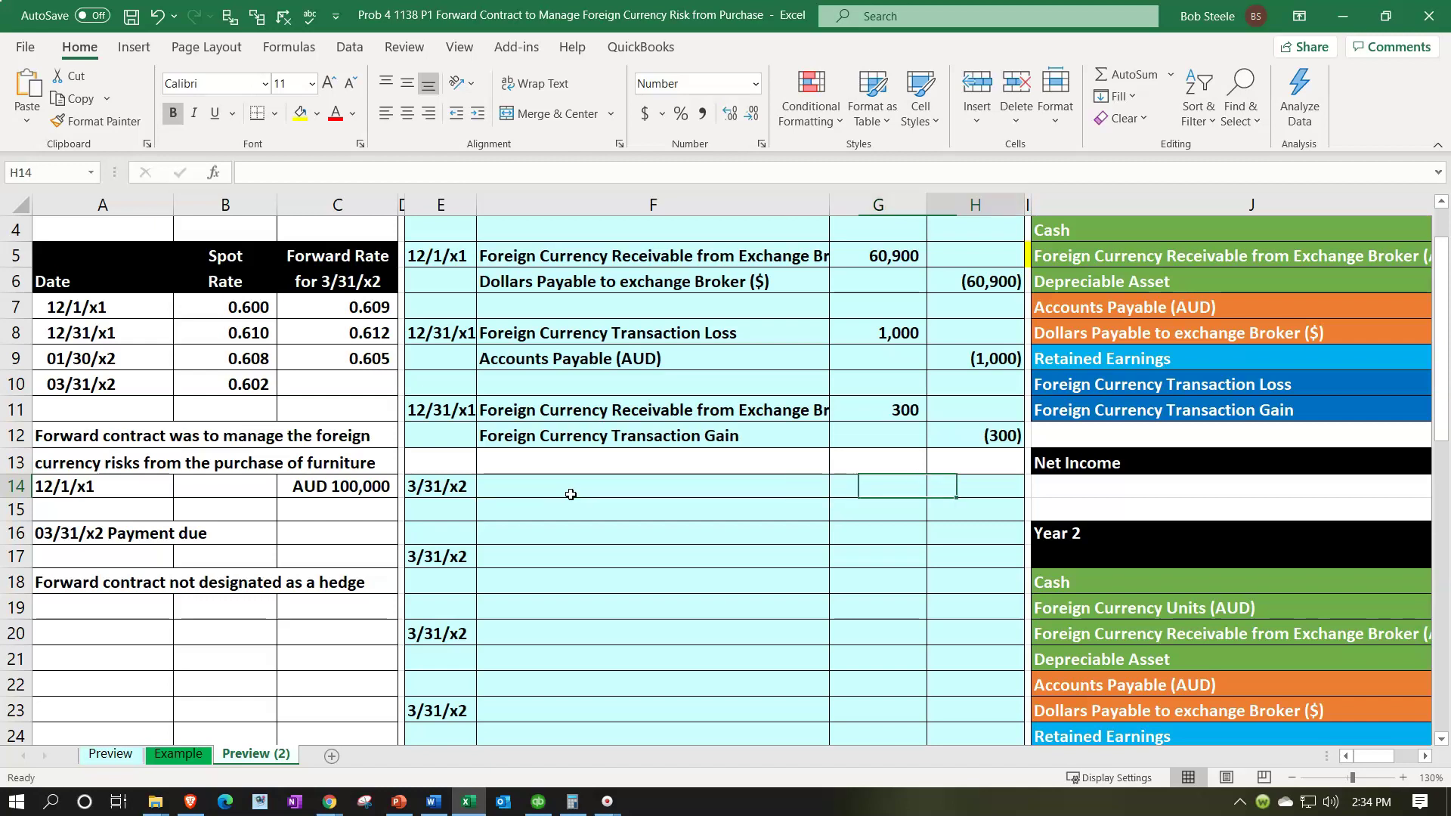
key("Right")
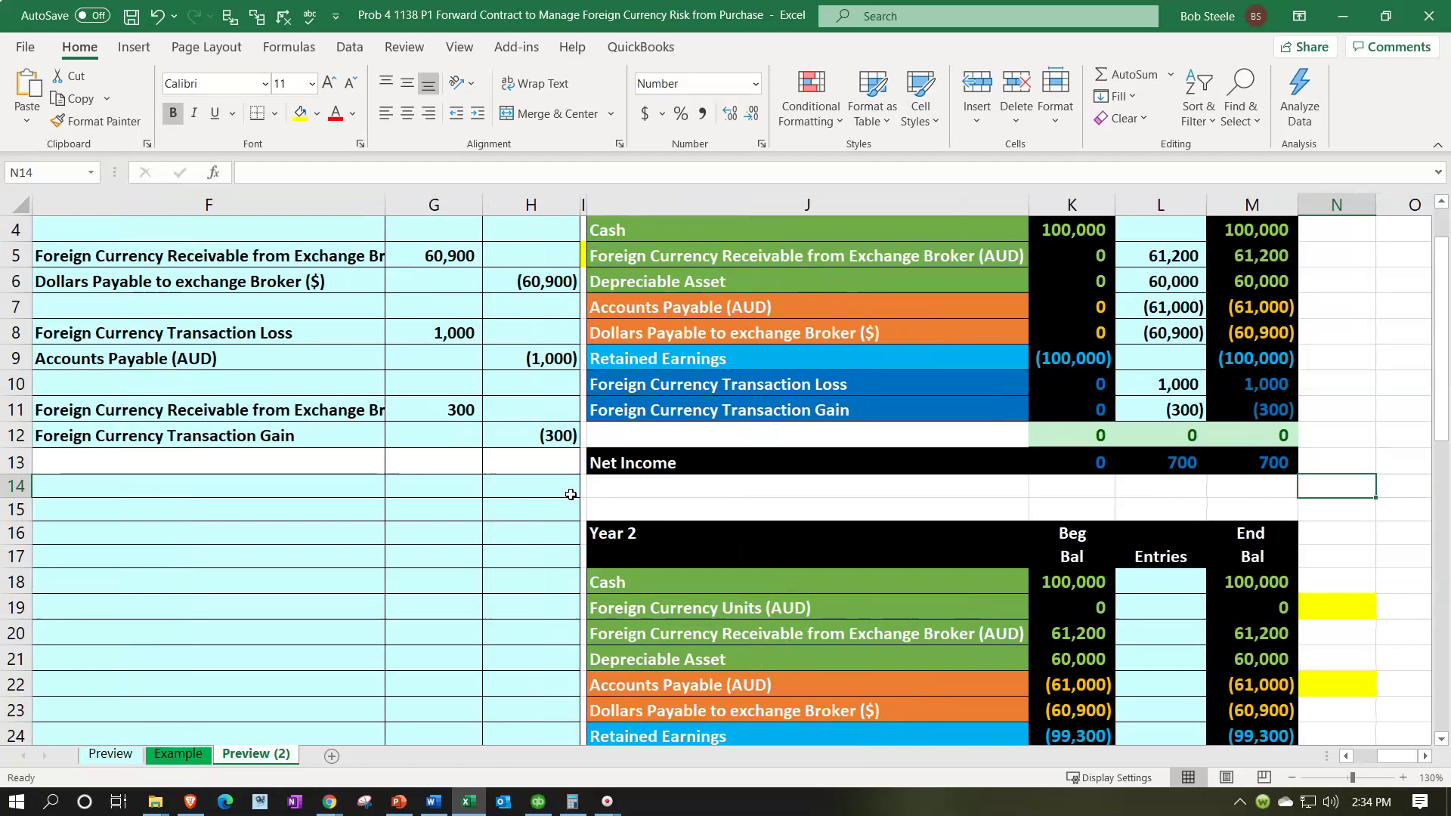
scroll(657, 431, "up", 1)
left_click_drag(1245, 302, 1261, 482)
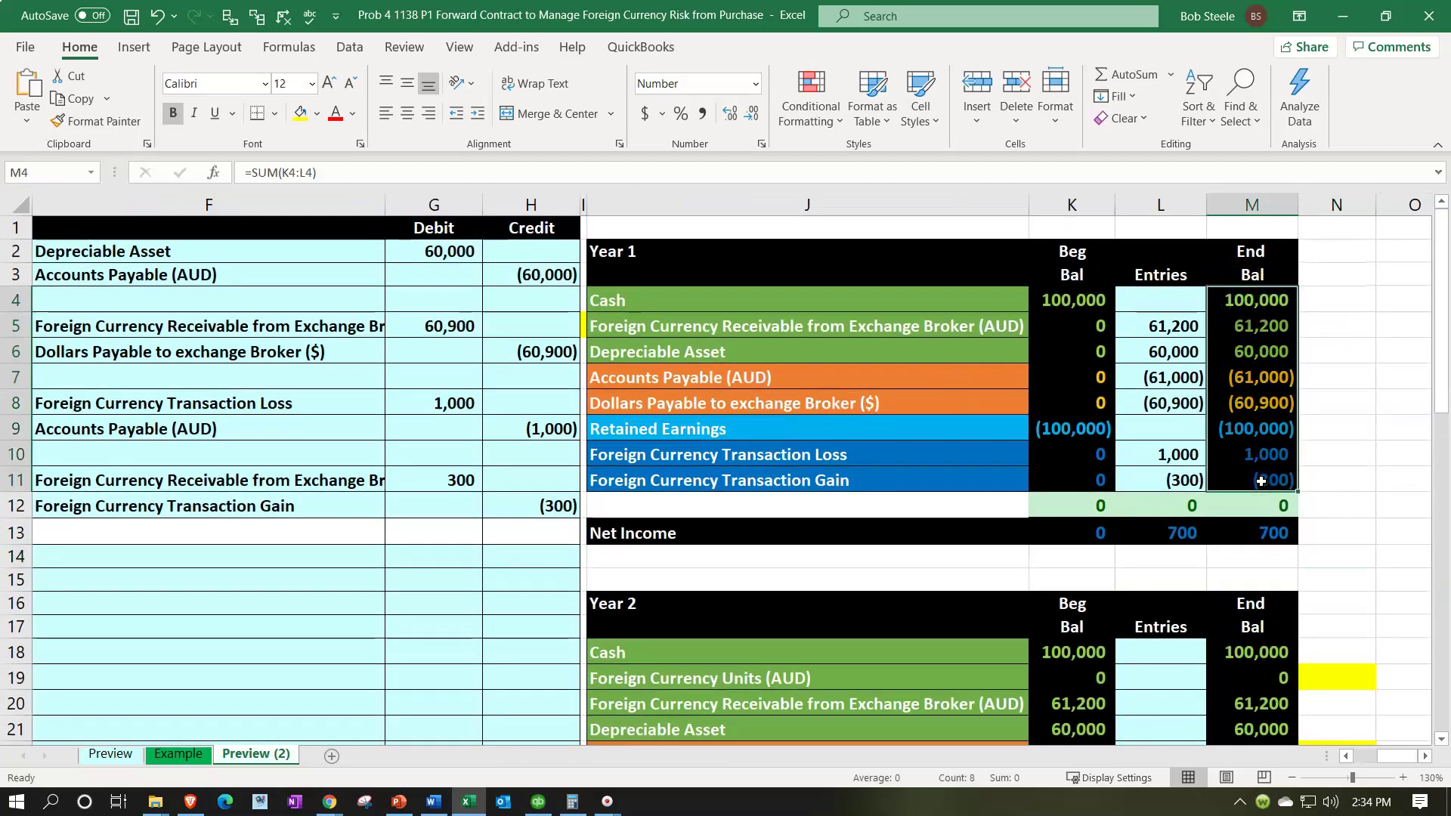
Step: Trace the precedents and dependents of the Year 2 beginning cash in K18 and the precedents of the broker receivable in K20
scroll(1179, 495, "down", 2)
left_click(1096, 508)
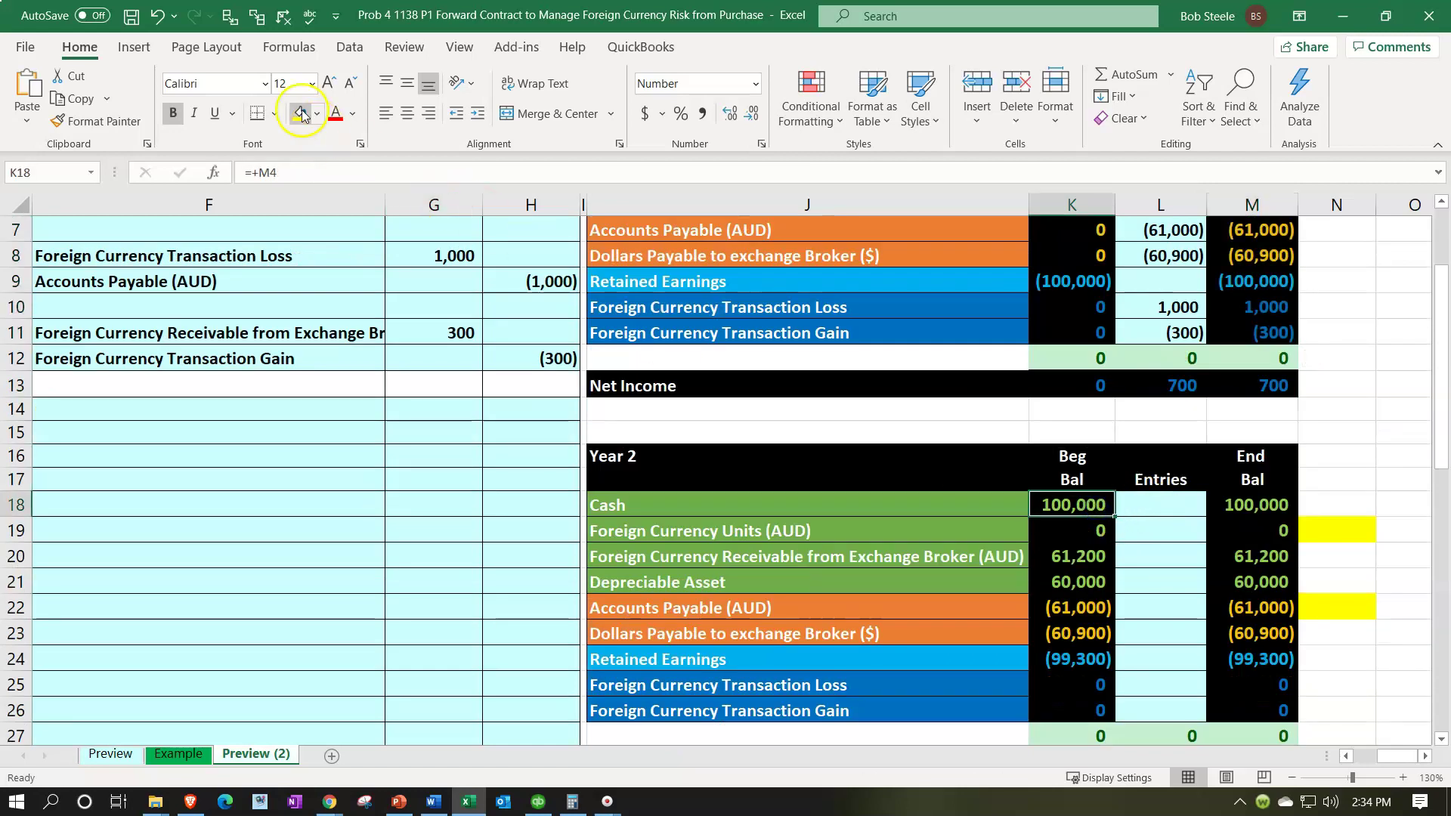
left_click(231, 17)
left_click(256, 16)
key("Down")
key("Down")
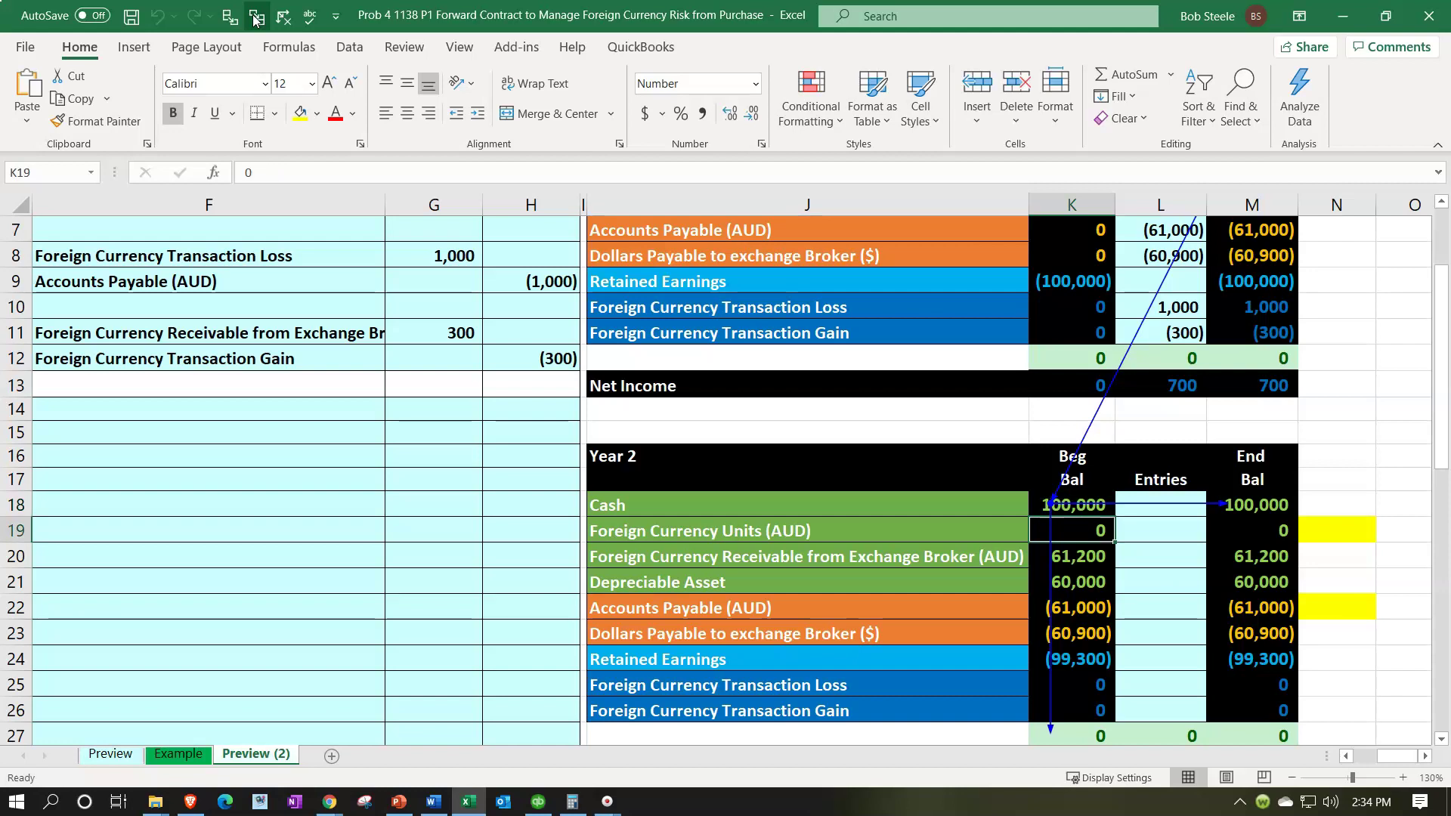
left_click(228, 19)
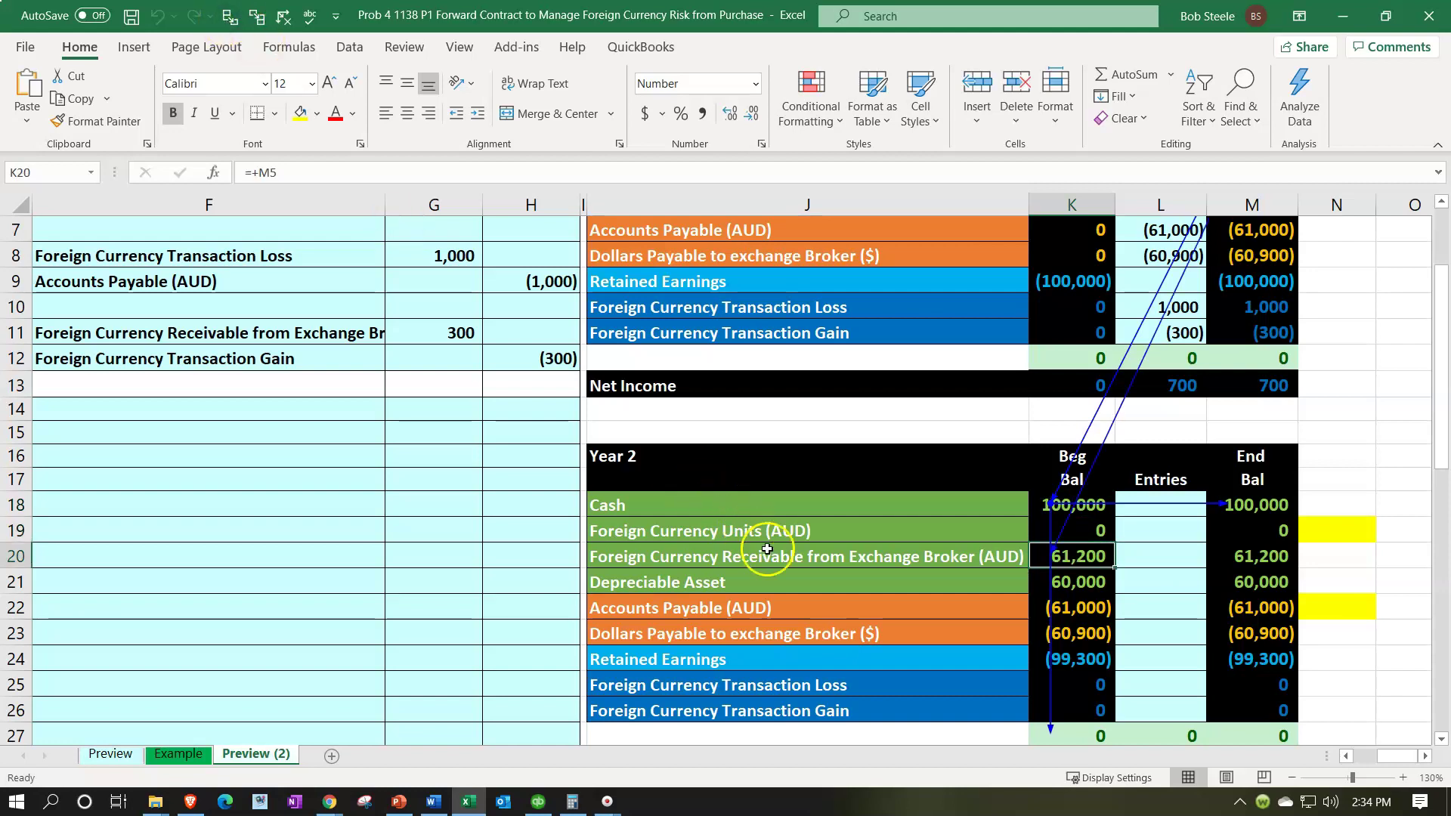
Step: Trace the Year 2 beginning retained earnings in K24 back to M9:M11, and clear all trace arrows
left_click(1089, 660)
left_click(228, 17)
double_click(1228, 280)
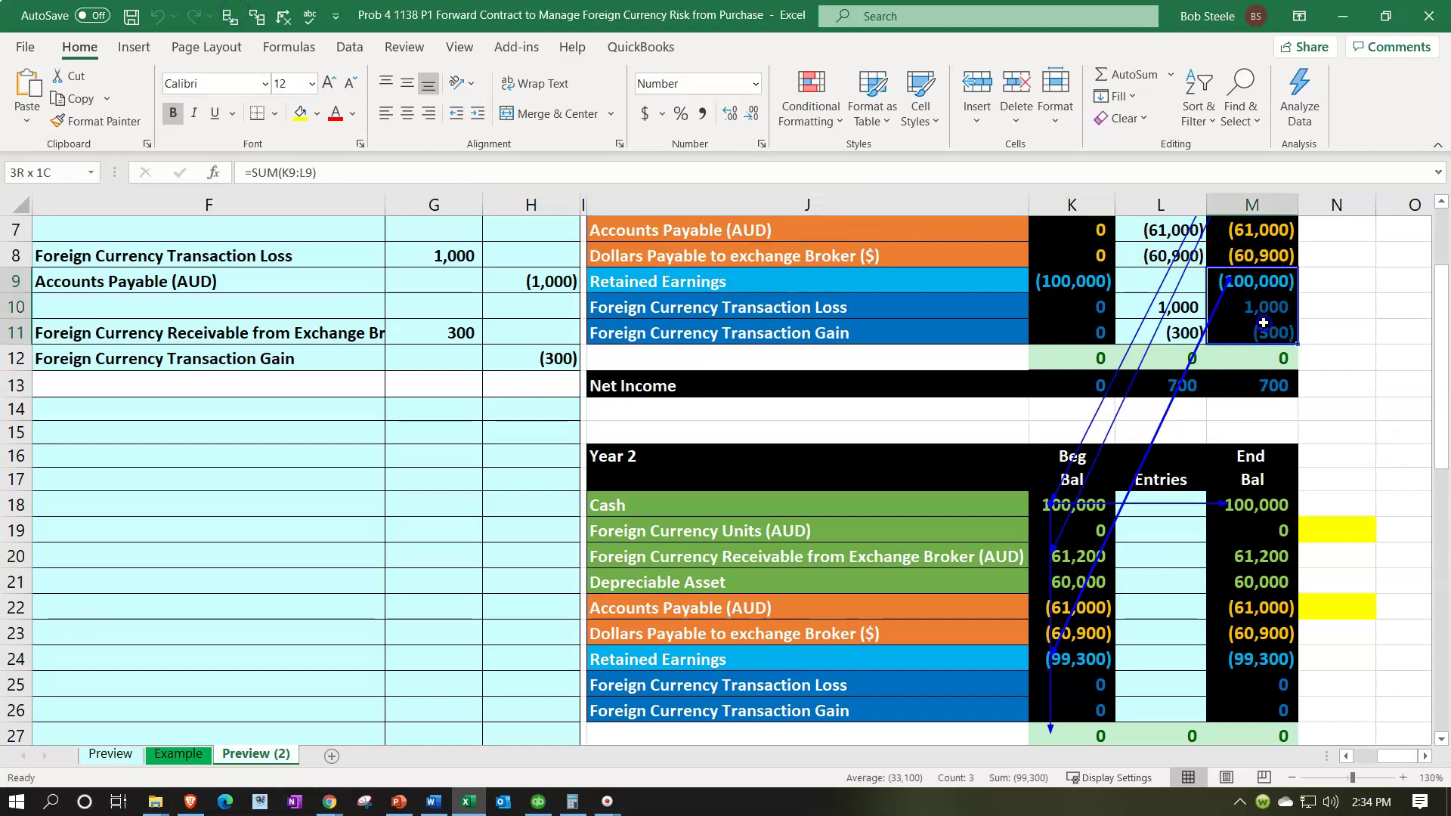
left_click(1081, 659)
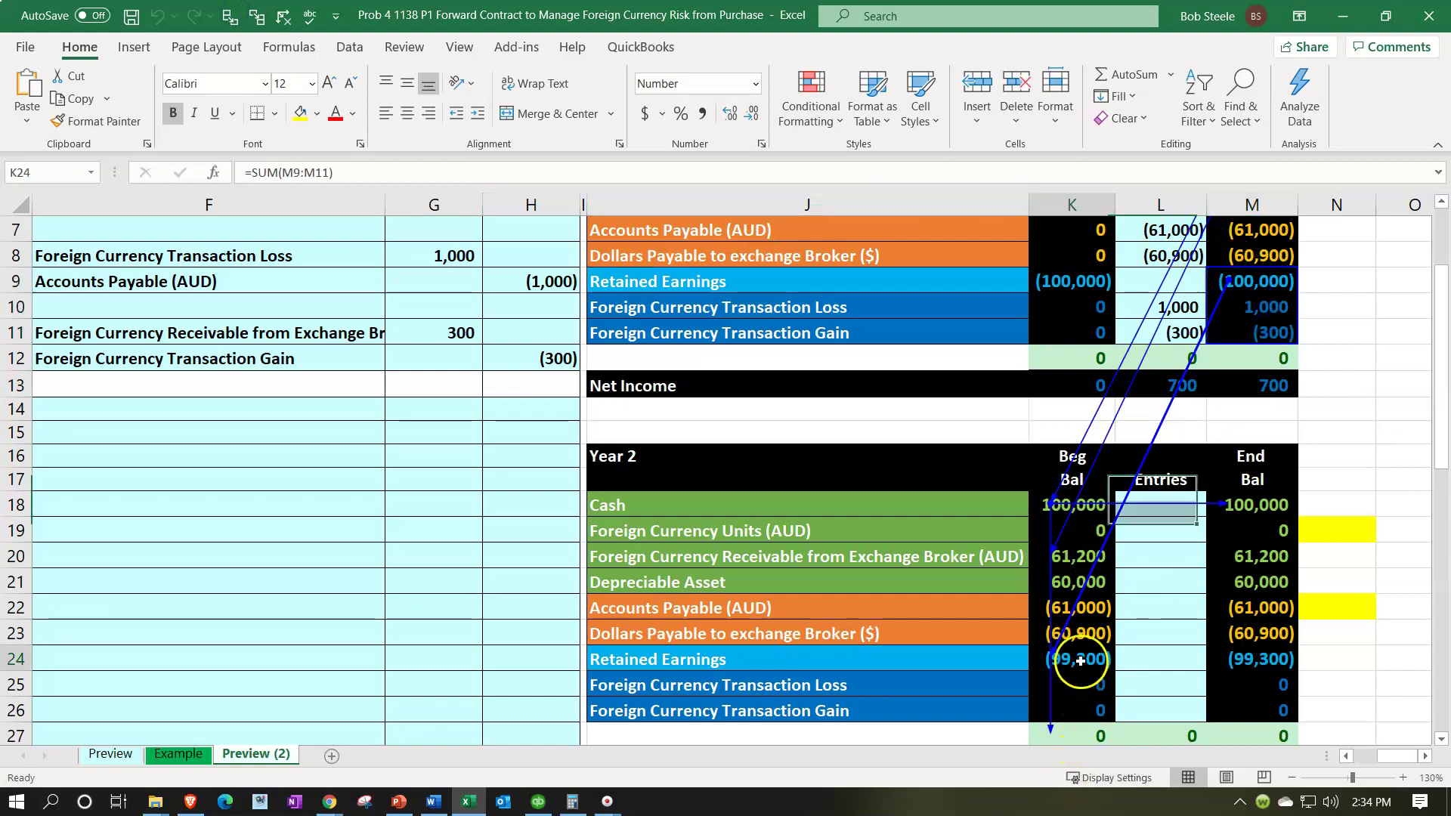
scroll(1081, 660, "down", 1)
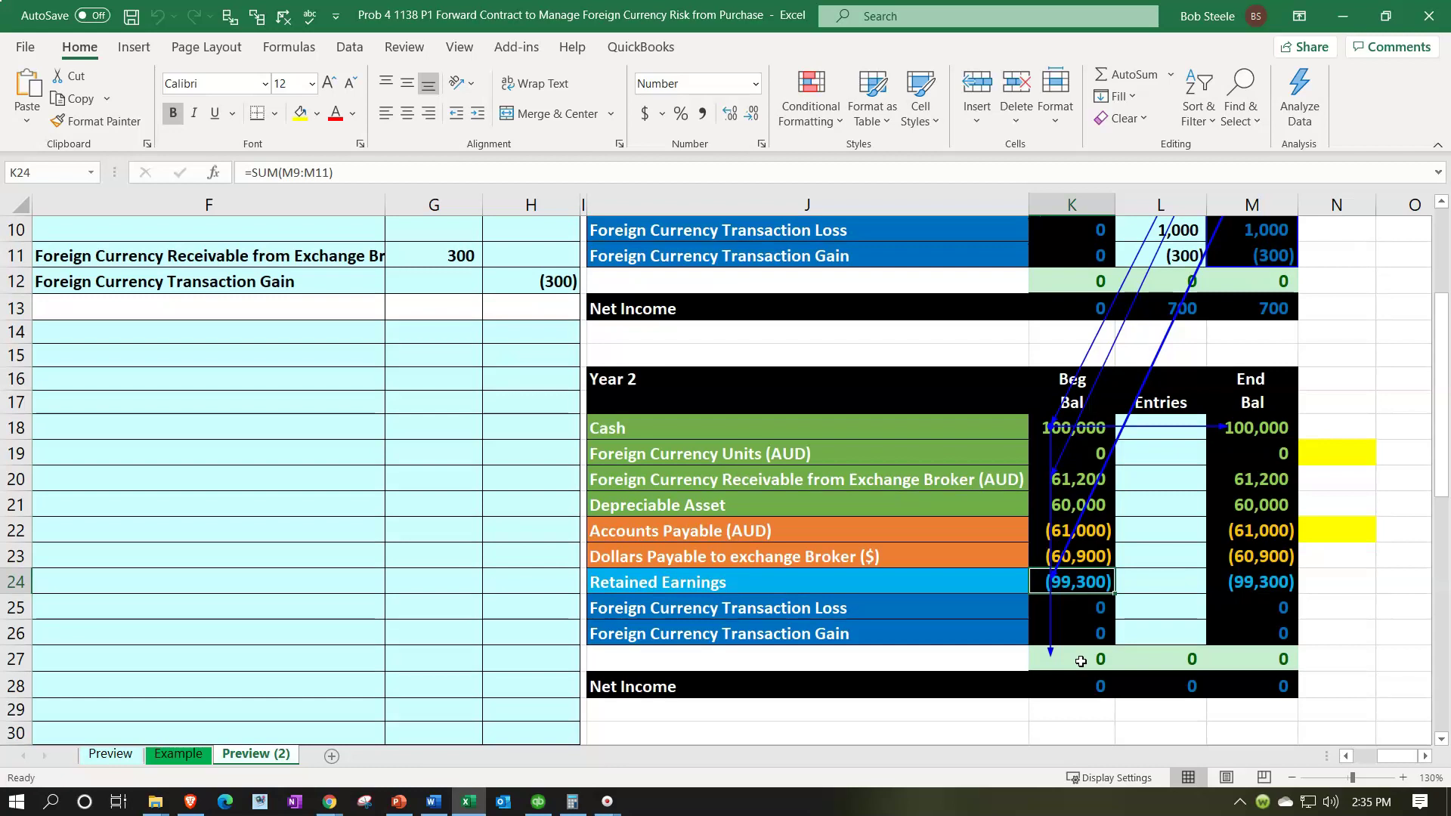
left_click(286, 18)
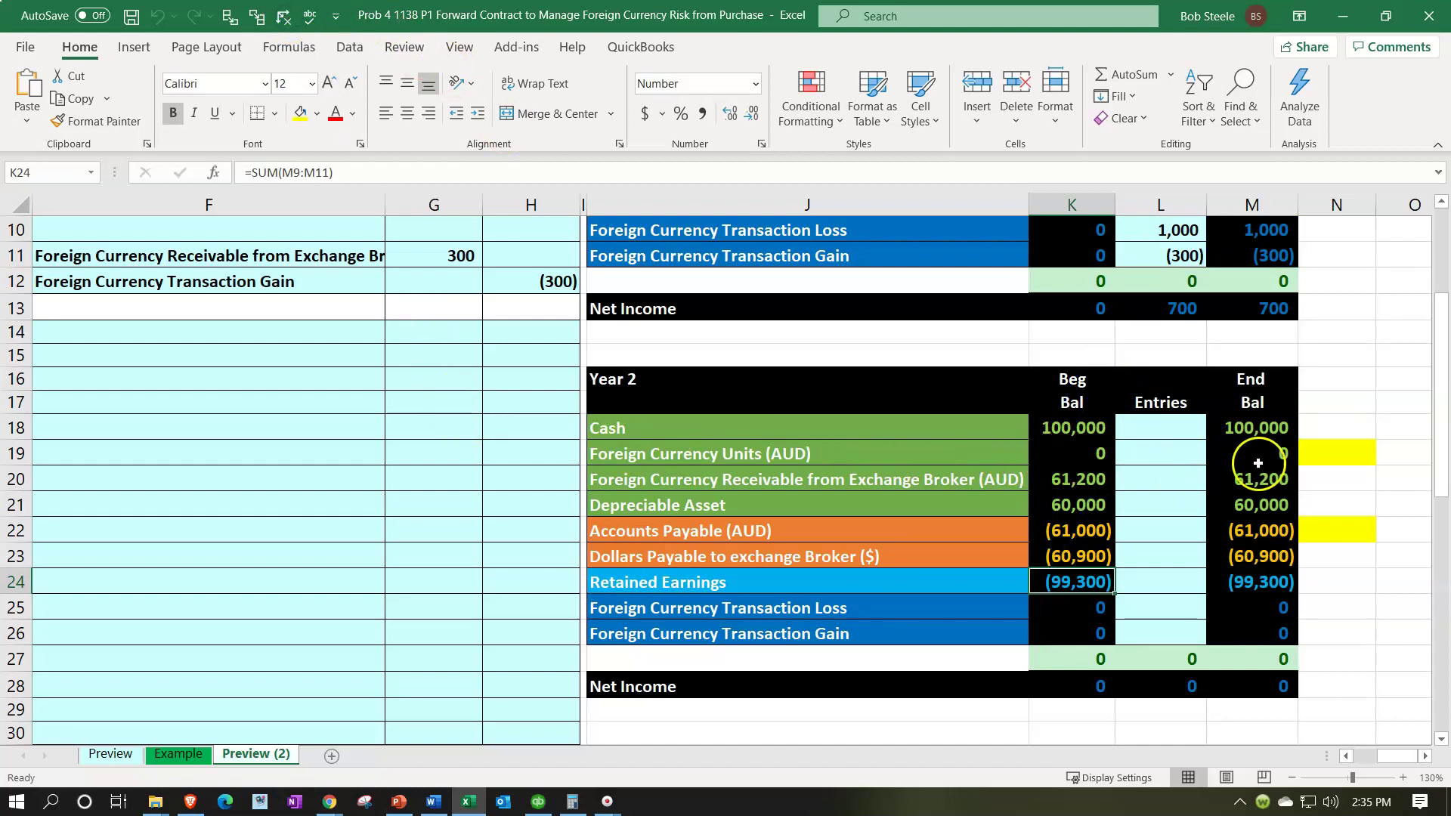
Step: Examine the highlighted cells beside the Year 2 Foreign Currency Units (AUD) and Accounts Payable (AUD) rows
left_click(1305, 452)
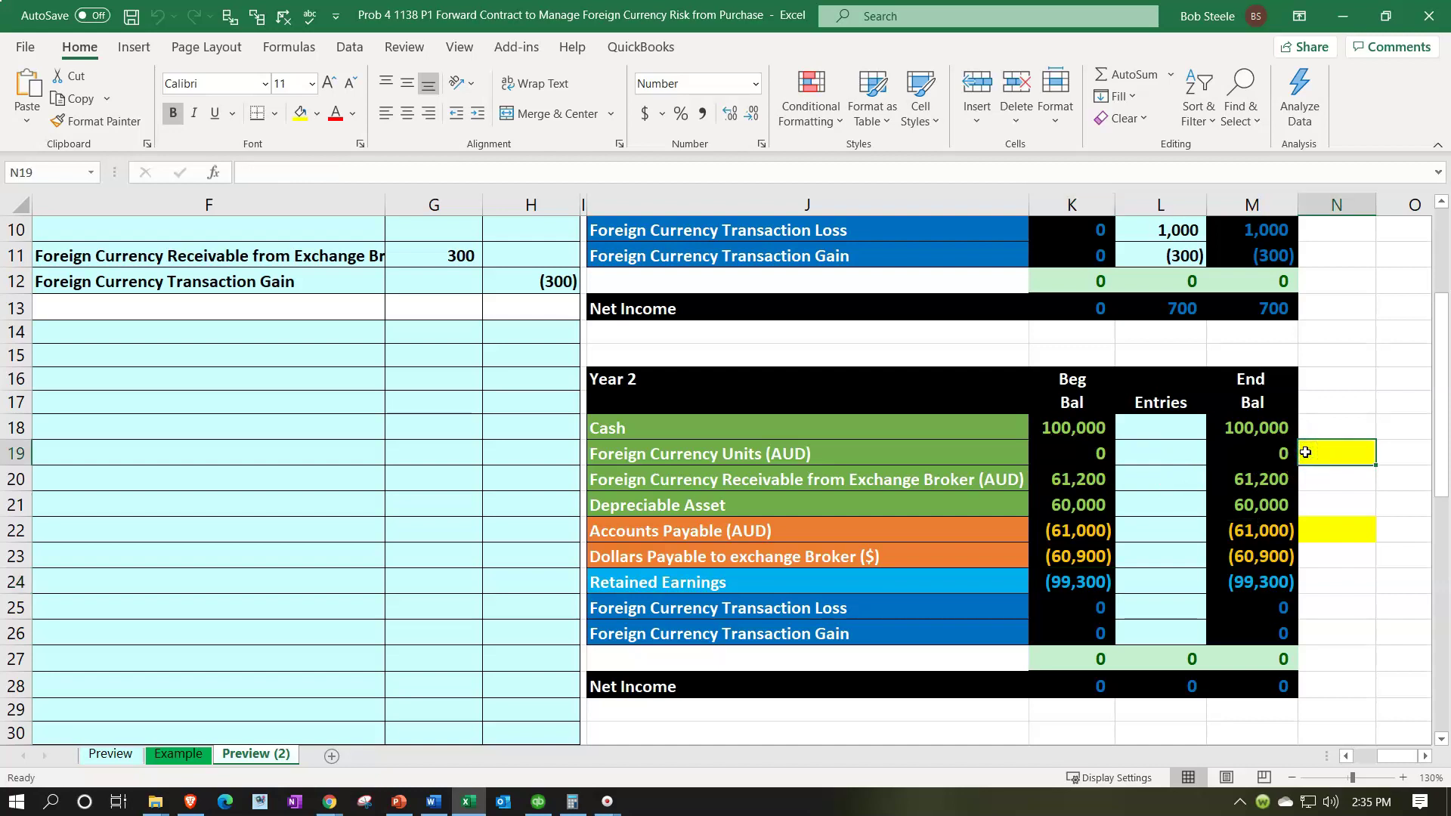
left_click(1330, 528)
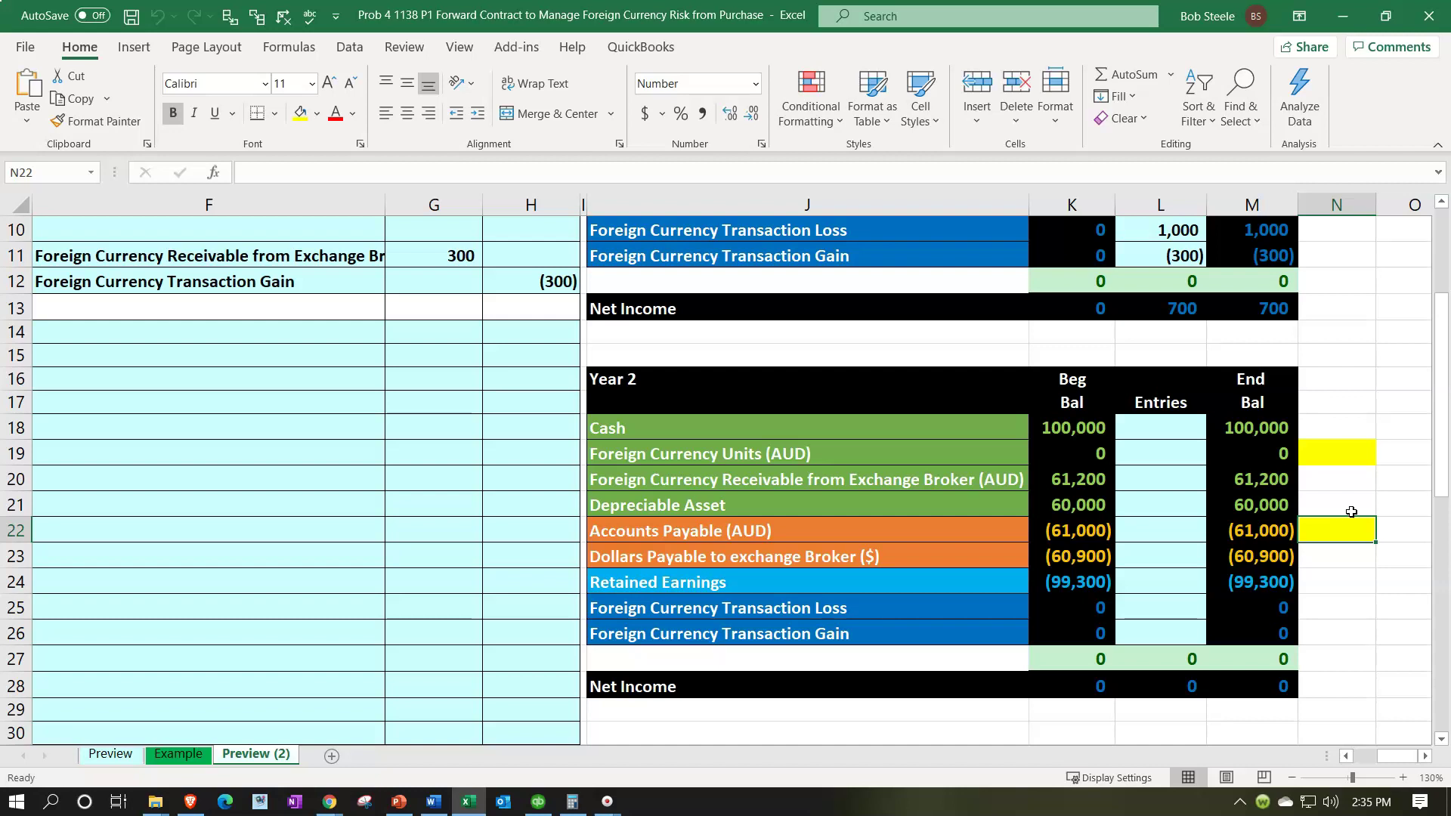
left_click_drag(894, 526, 1243, 531)
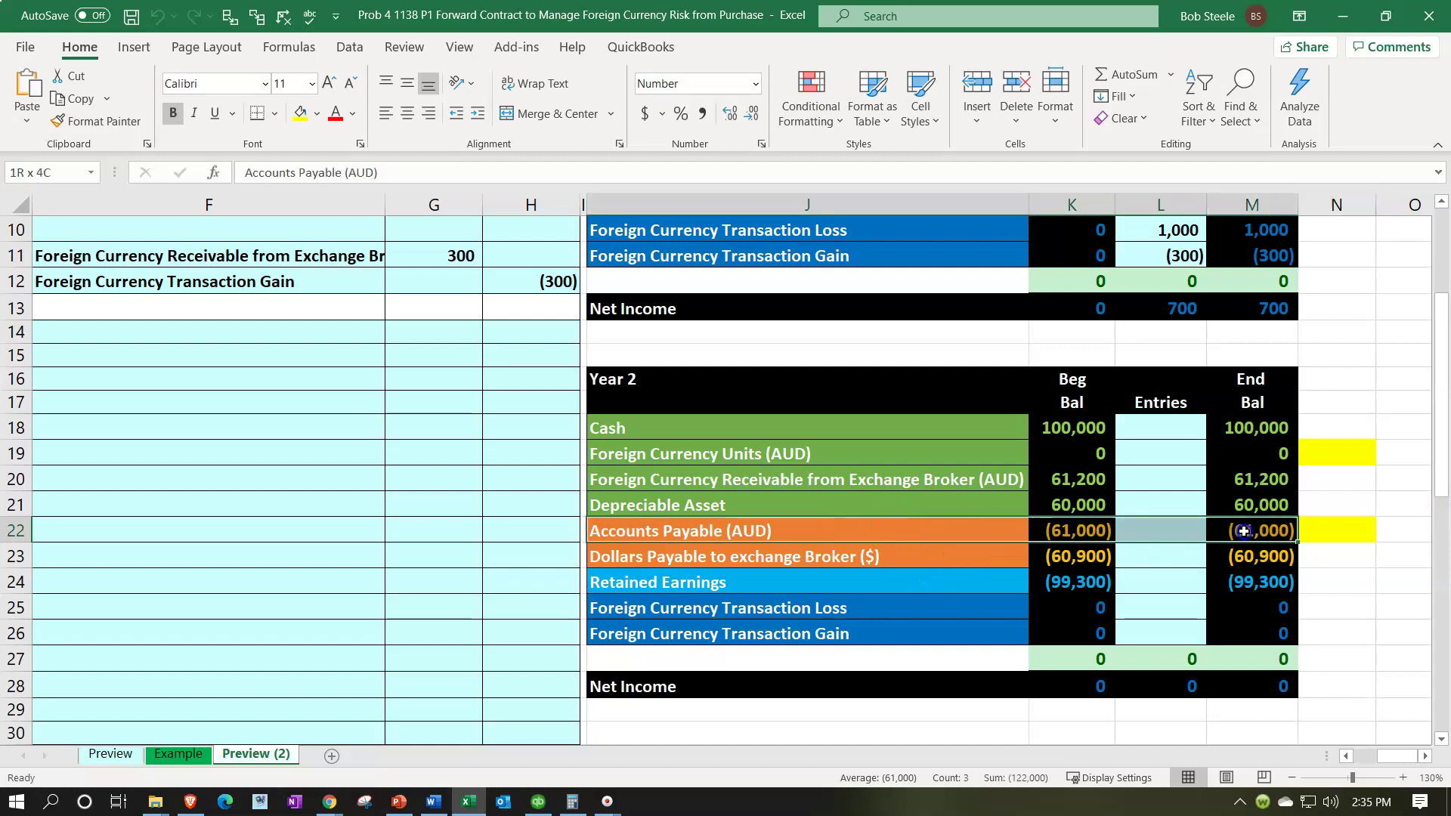
Step: Change the fill of N22, beside the Year 2 Accounts Payable (AUD) row, to the standard light green
left_click(1323, 529)
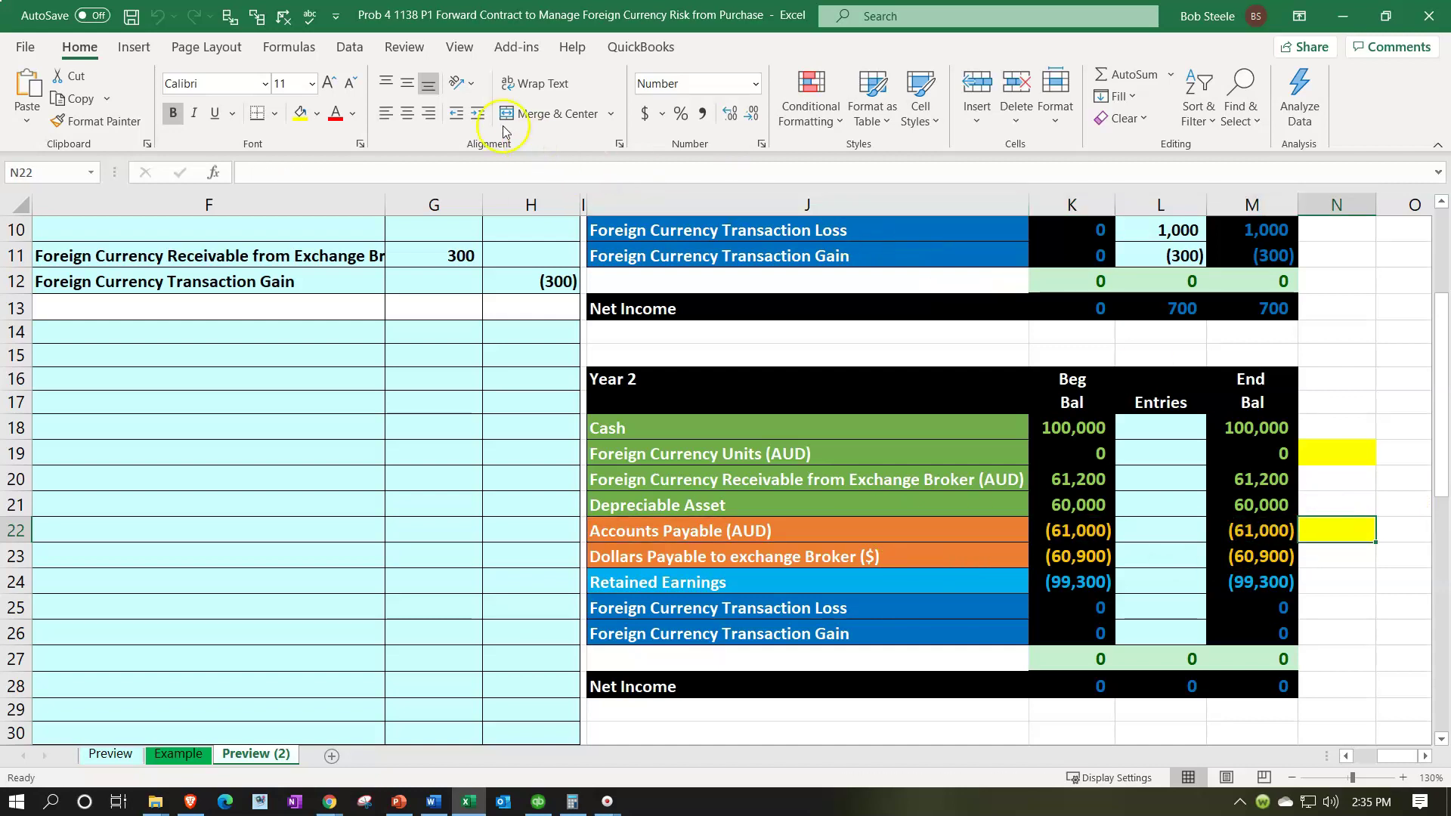
left_click(316, 114)
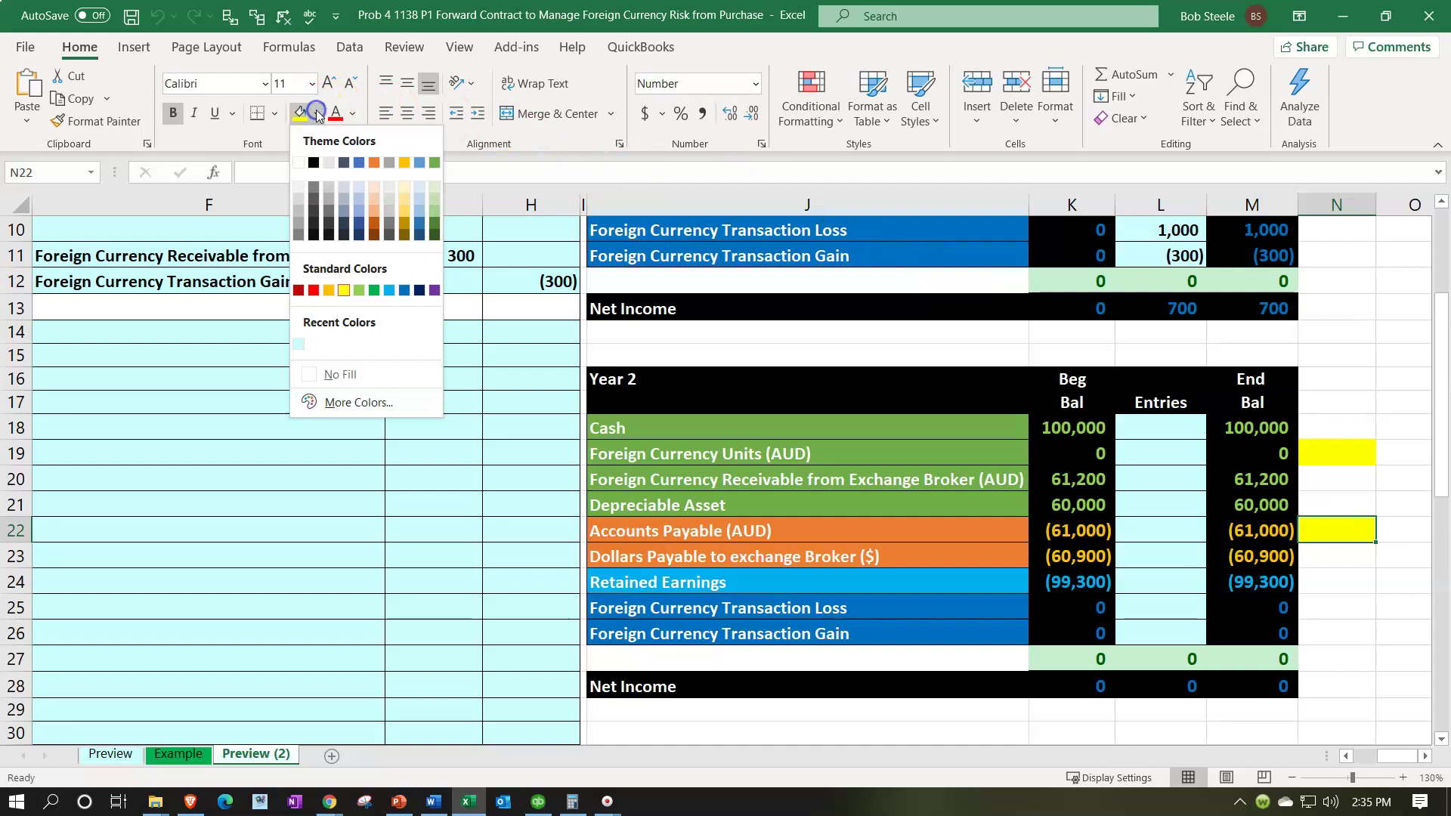
left_click(360, 291)
Step: Return from the Year 2 Accounts Payable (AUD) row to the rate table and select the 03/31/x2 spot rate in B10
left_click(787, 530)
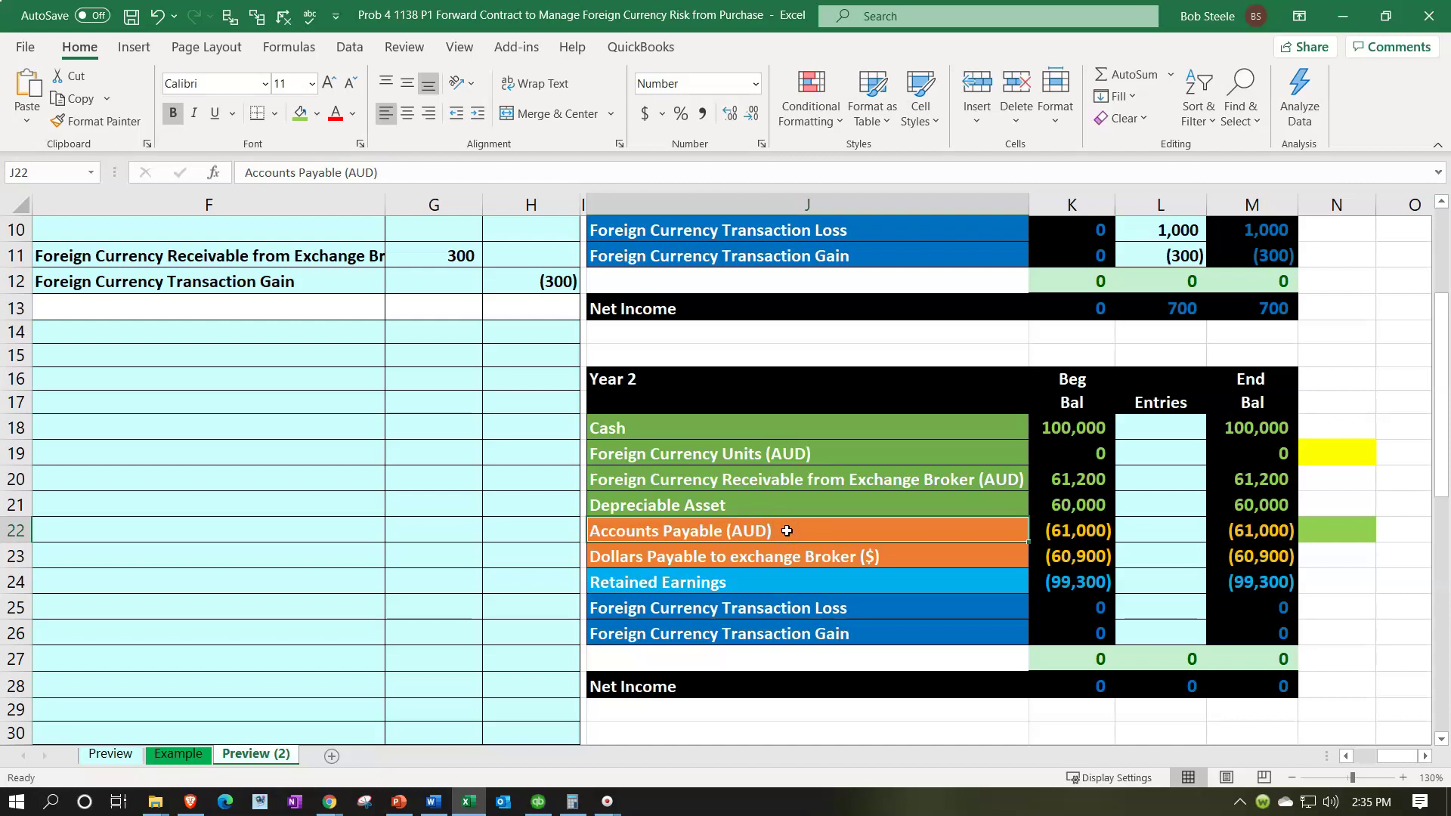
key("Left")
key("Left")
key("Home")
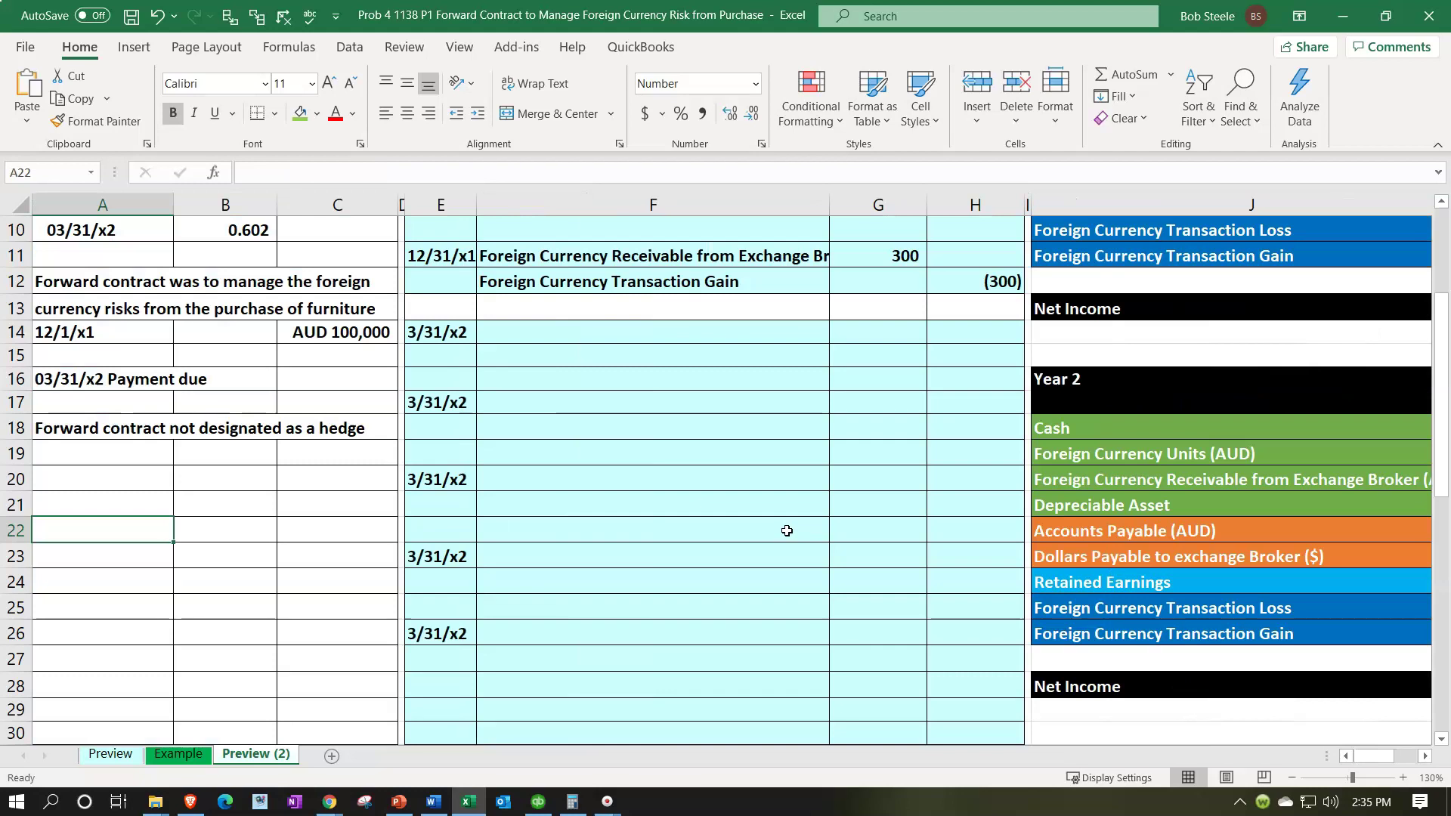
scroll(787, 531, "up", 2)
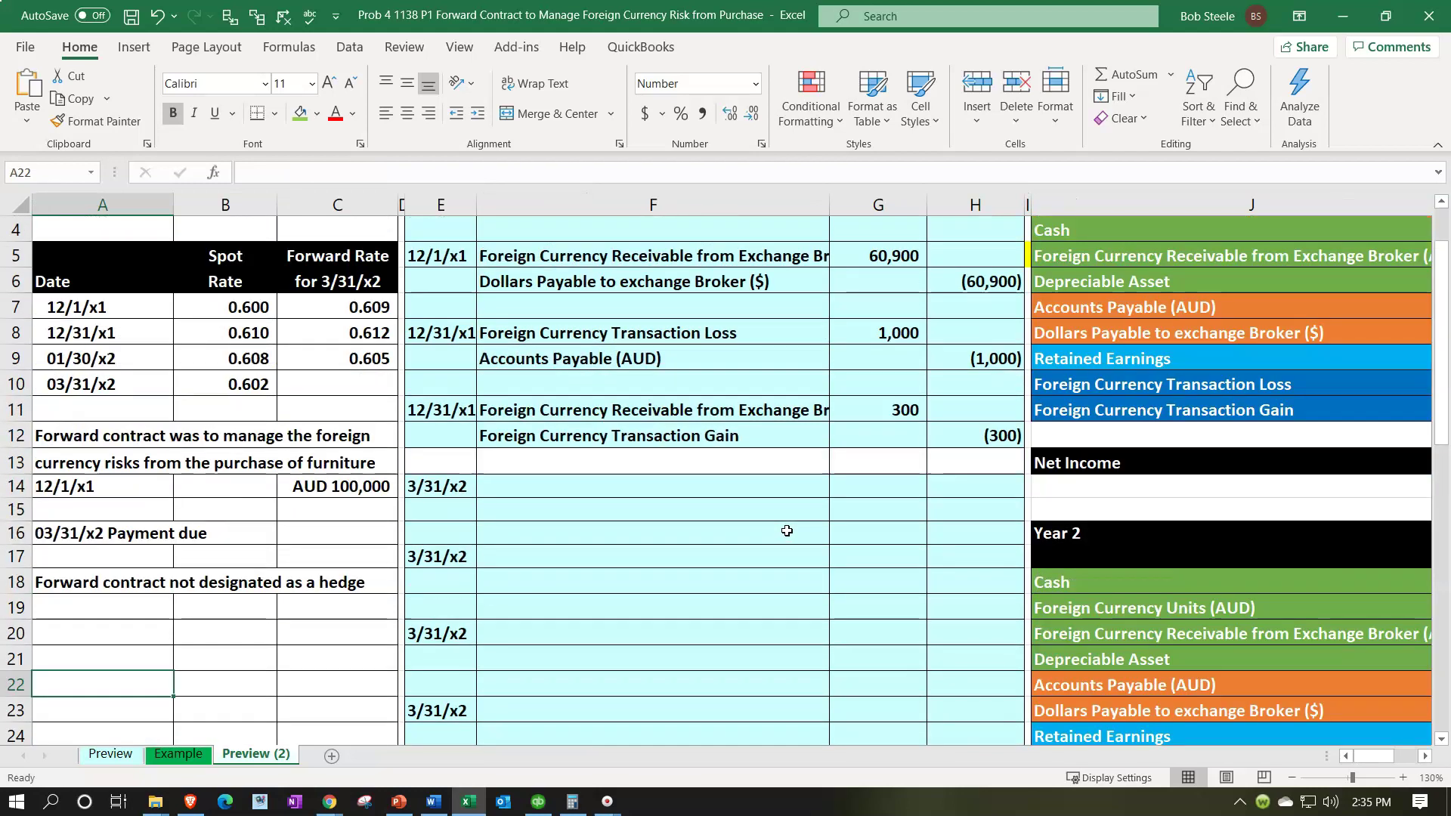
left_click(259, 391)
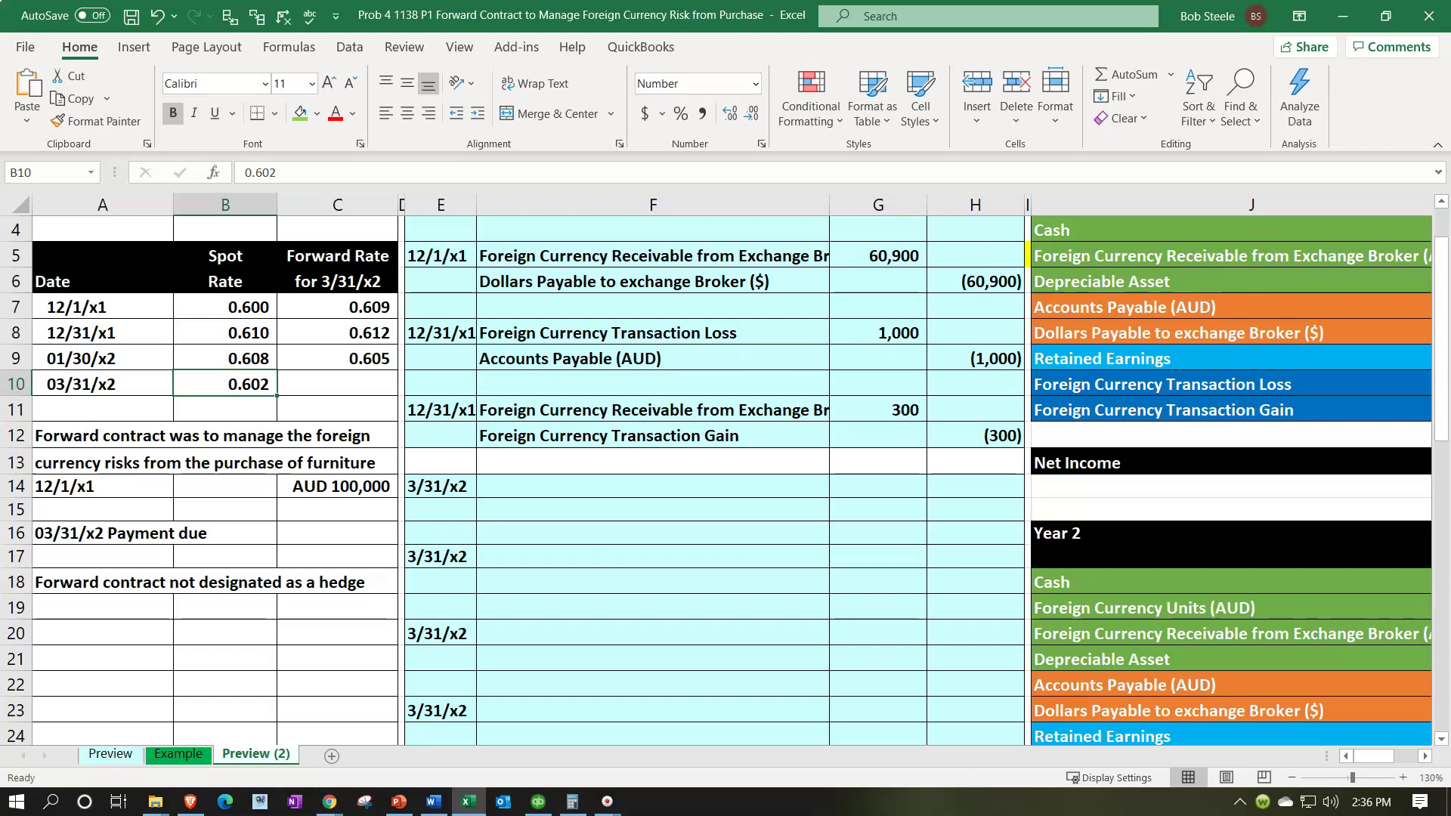
Step: Switch to Calculator over the worksheet and multiply the AUD 100,000 payable by the 03/31/x2 spot rate of .602
left_click(572, 801)
left_click_drag(1372, 262, 755, 435)
left_click(669, 489)
type("1000000")
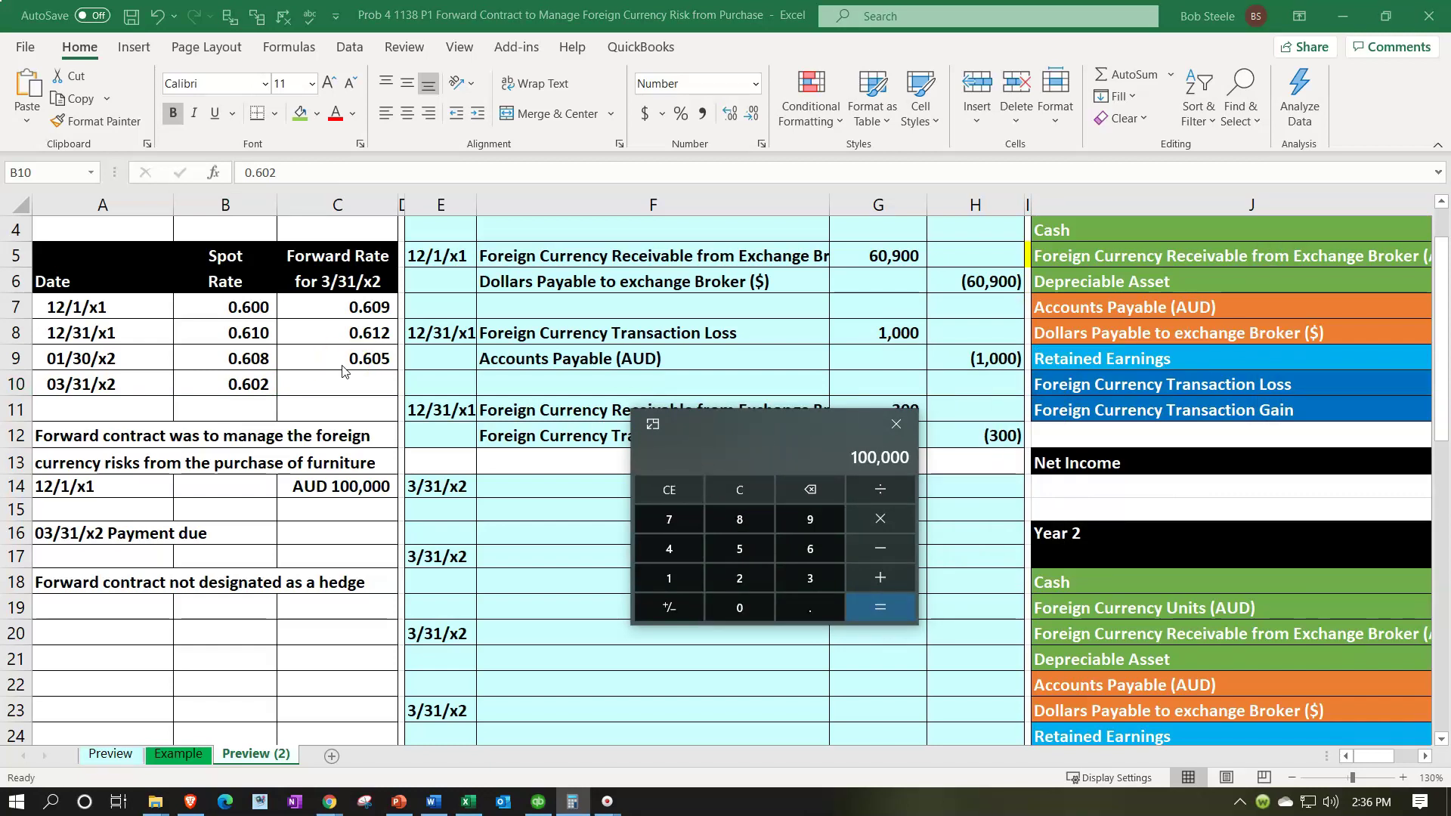
type("*.602")
key("Return")
left_click_drag(771, 421, 776, 389)
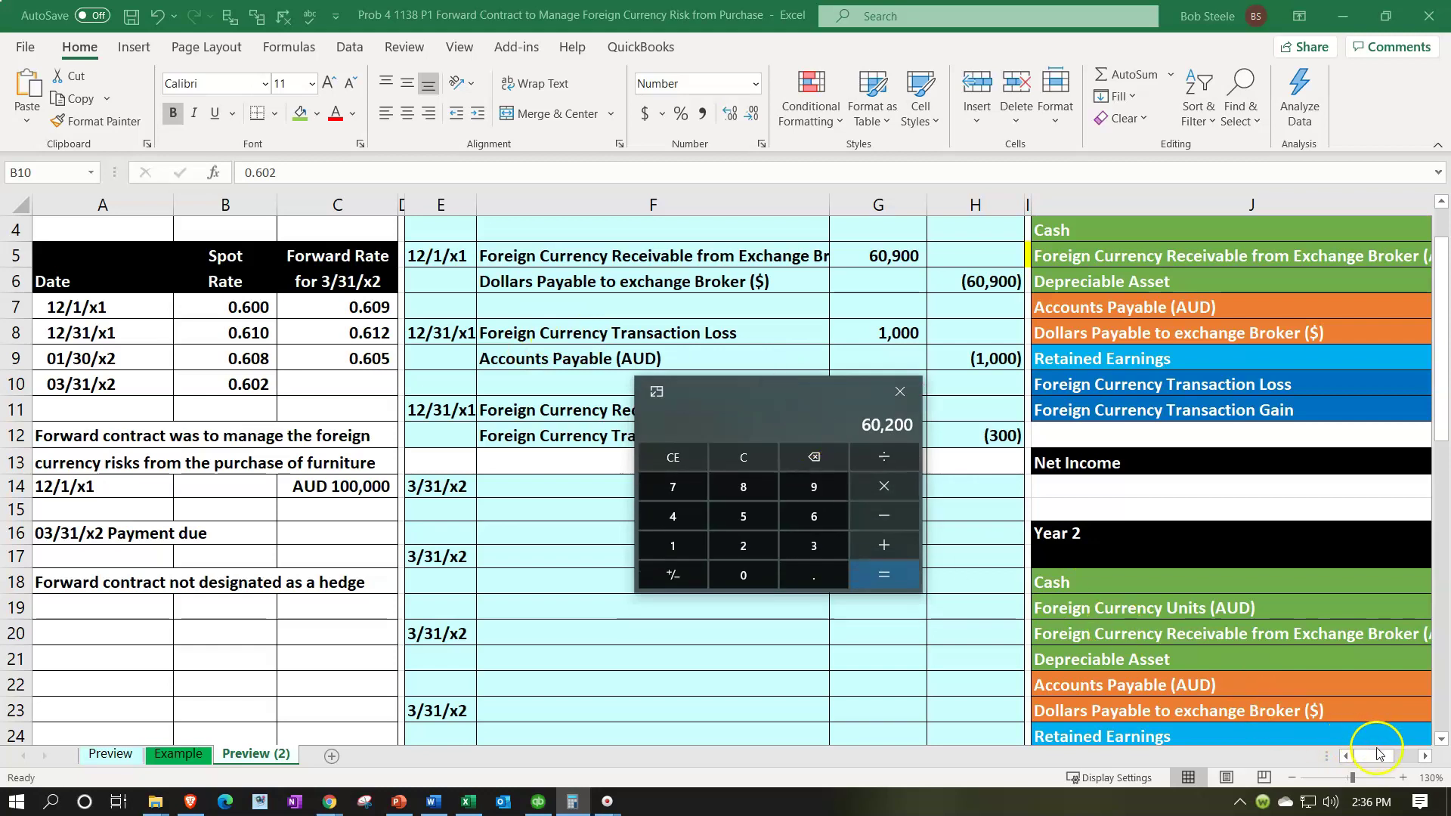
Step: Subtract the Year 2 Accounts Payable (AUD) balance of 61,000 from the calculated amount
left_click(1404, 759)
left_click_drag(1404, 758, 1393, 758)
scroll(1331, 609, "down", 2)
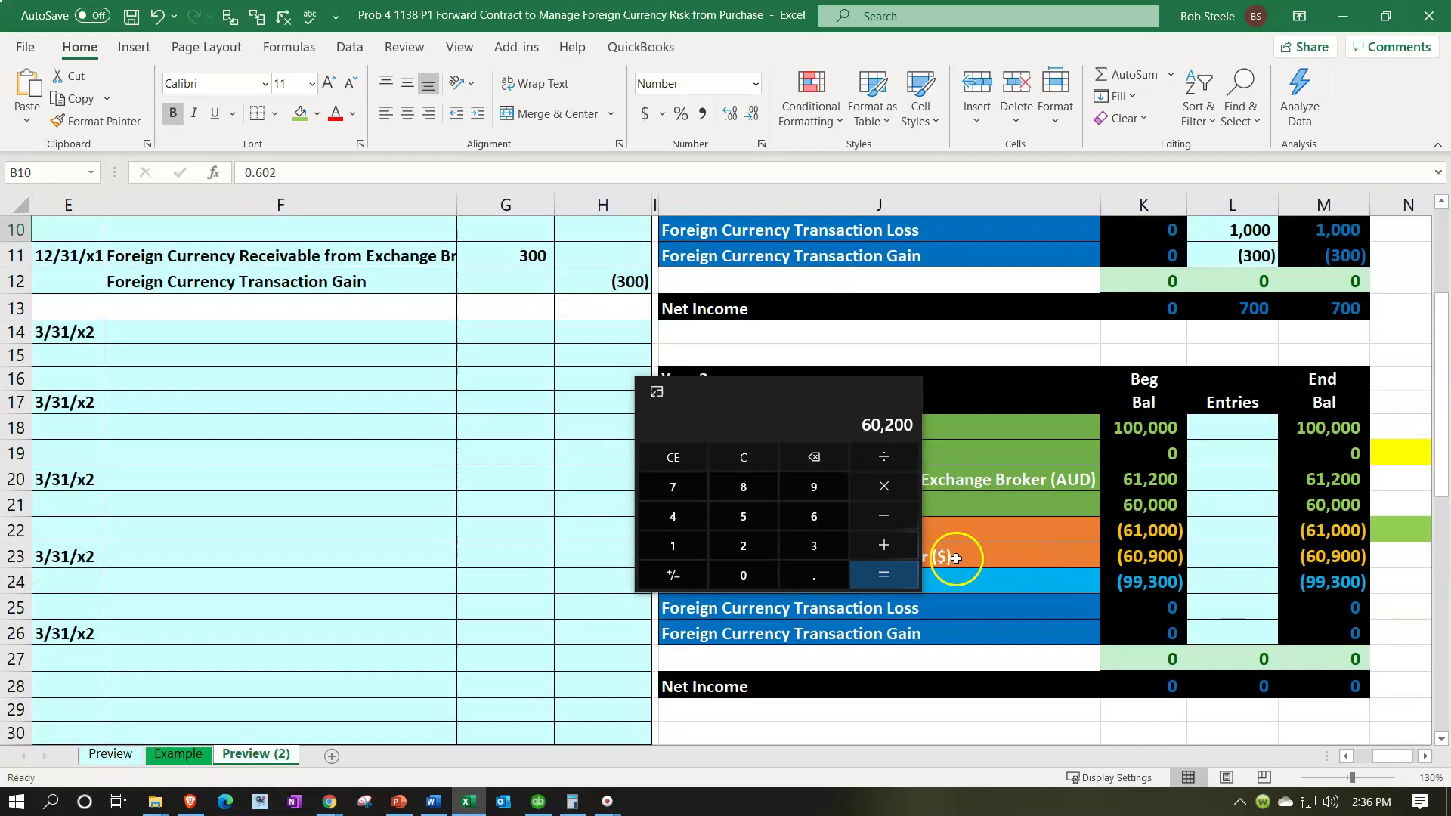
left_click(886, 519)
type("6")
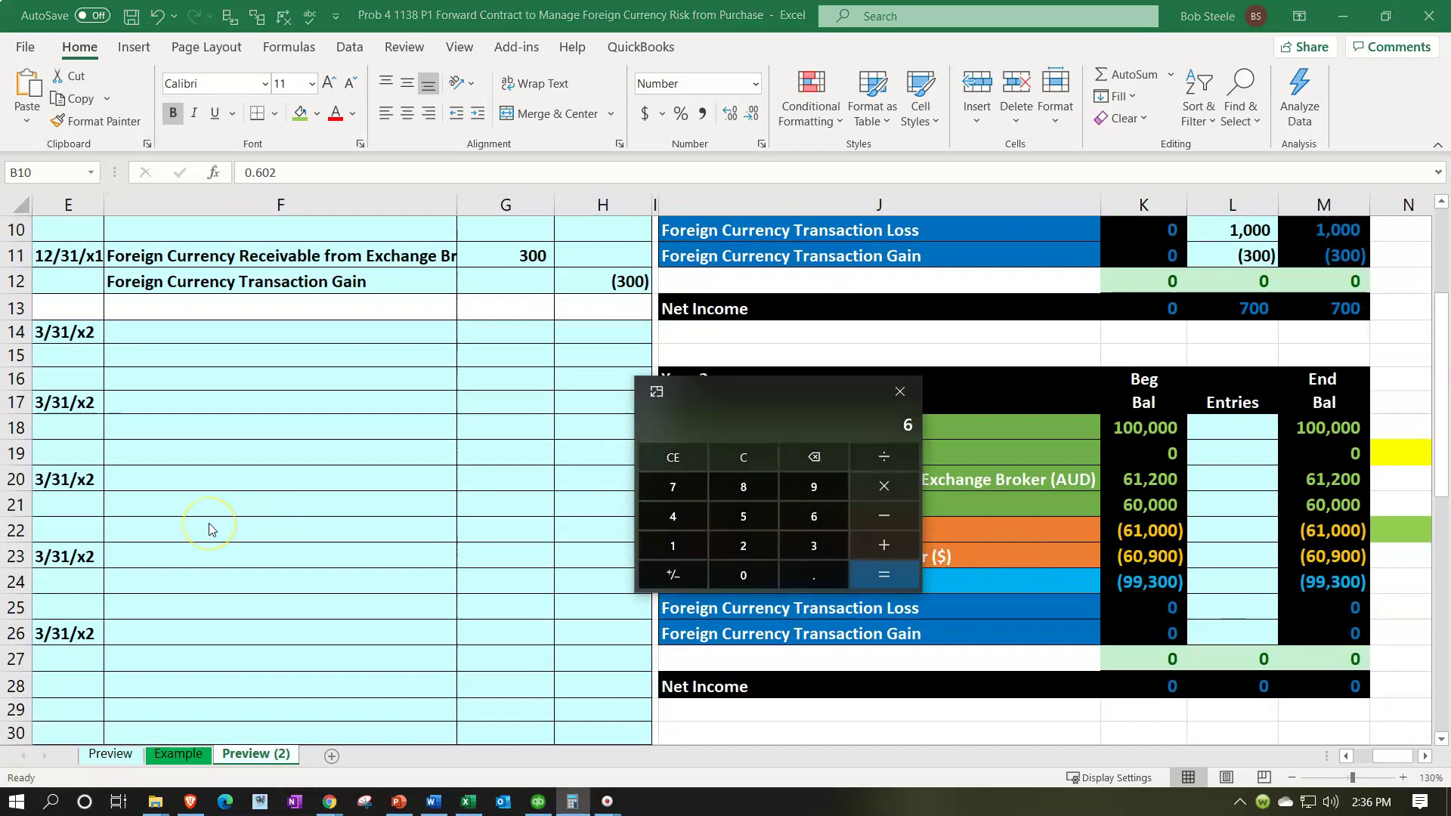
type("1000")
key("Return")
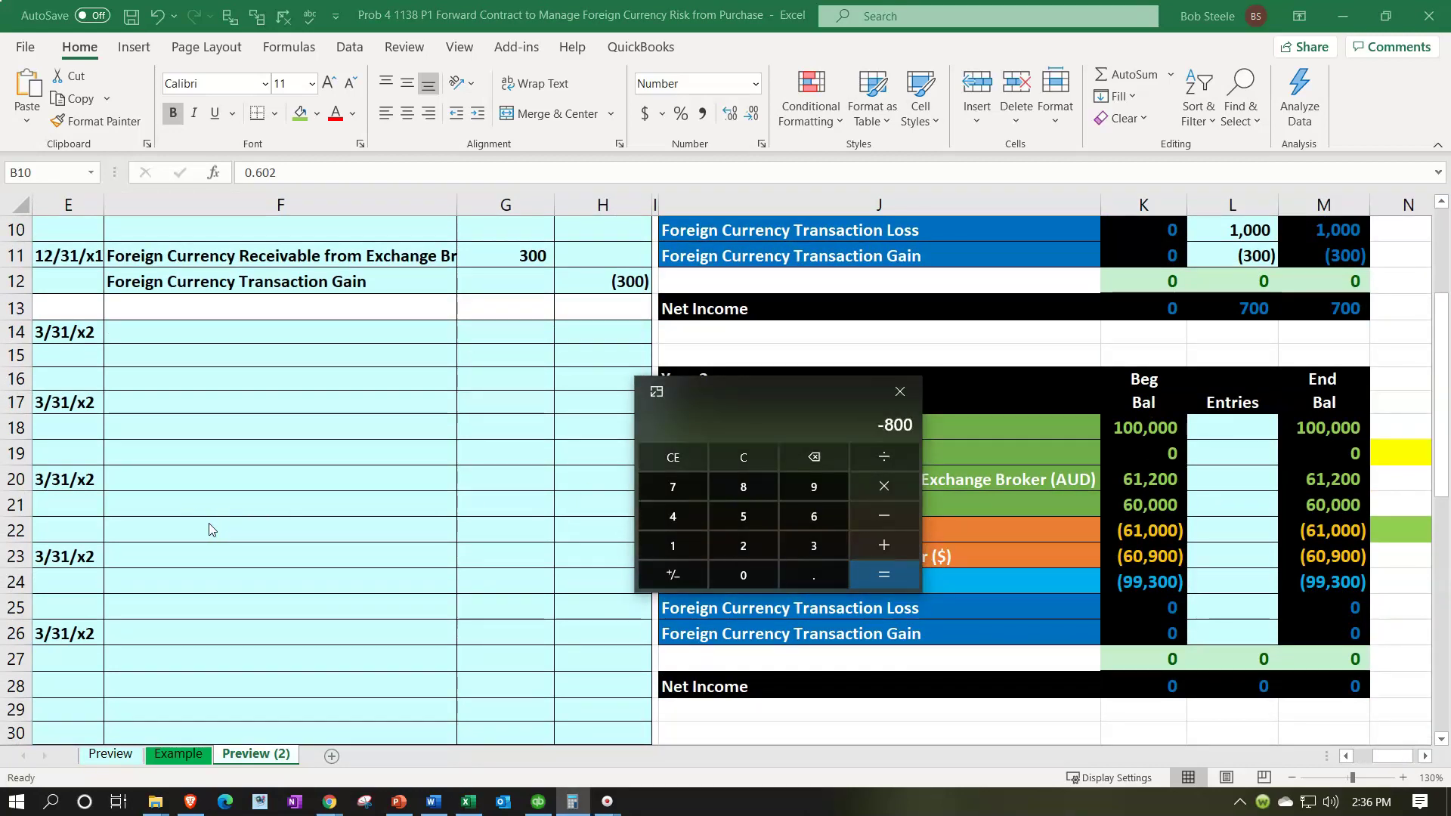
Step: Go back to the rate table and compare the spot rates for 12/31/x1, 01/30/x2 and 03/31/x2 in B8:B10
left_click(421, 406)
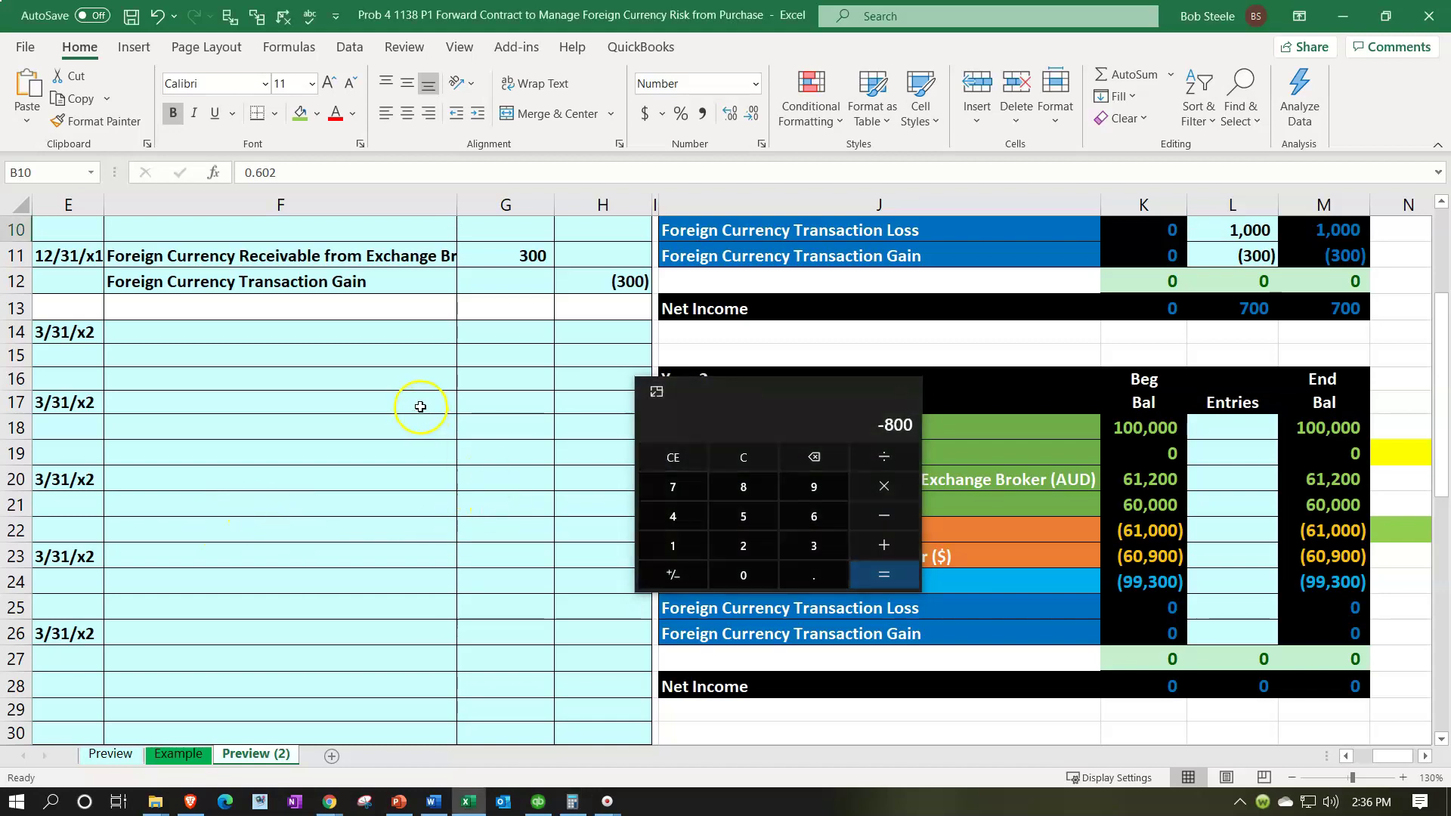
left_click(416, 347)
key("Home")
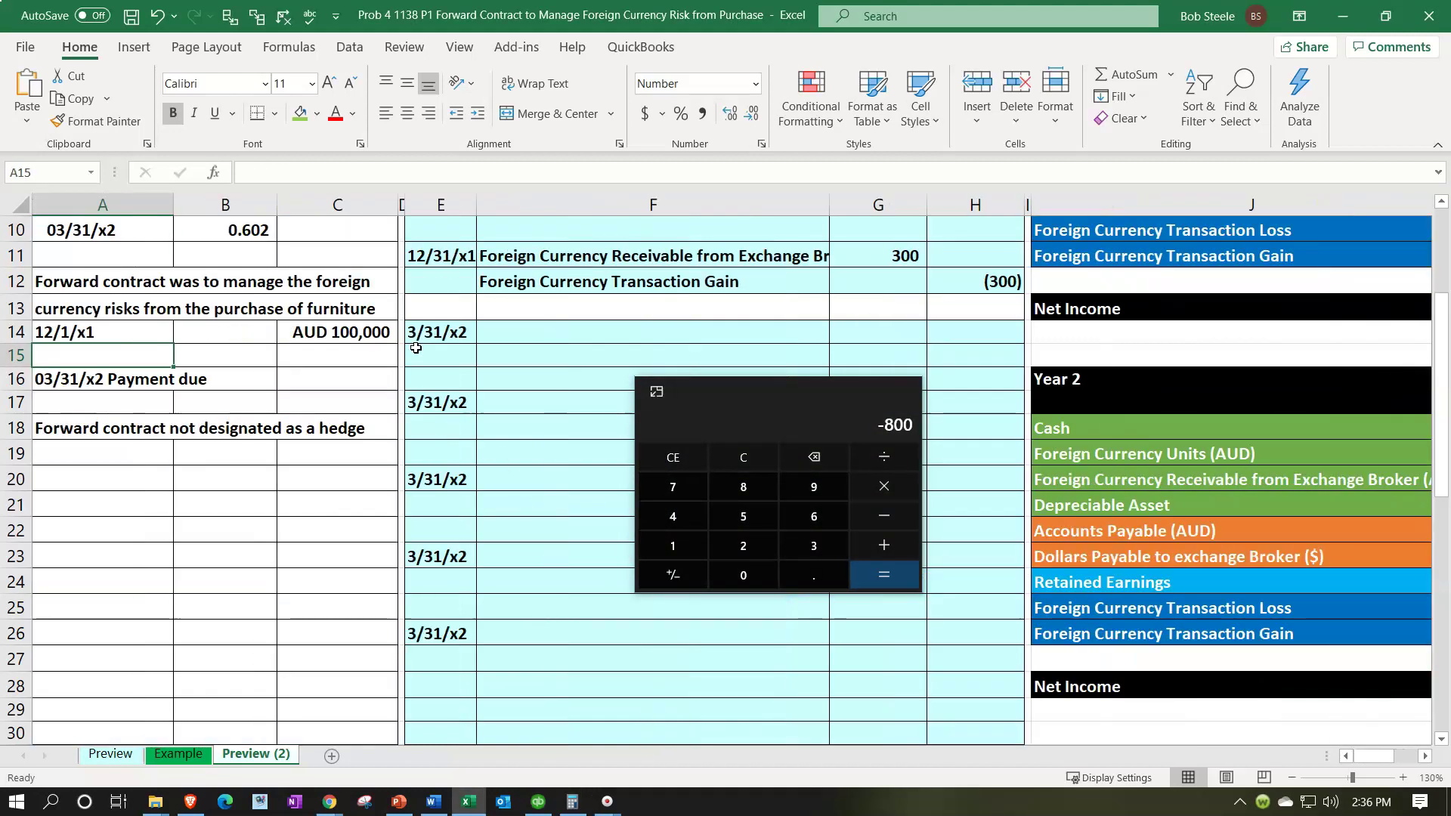
scroll(416, 347, "up", 2)
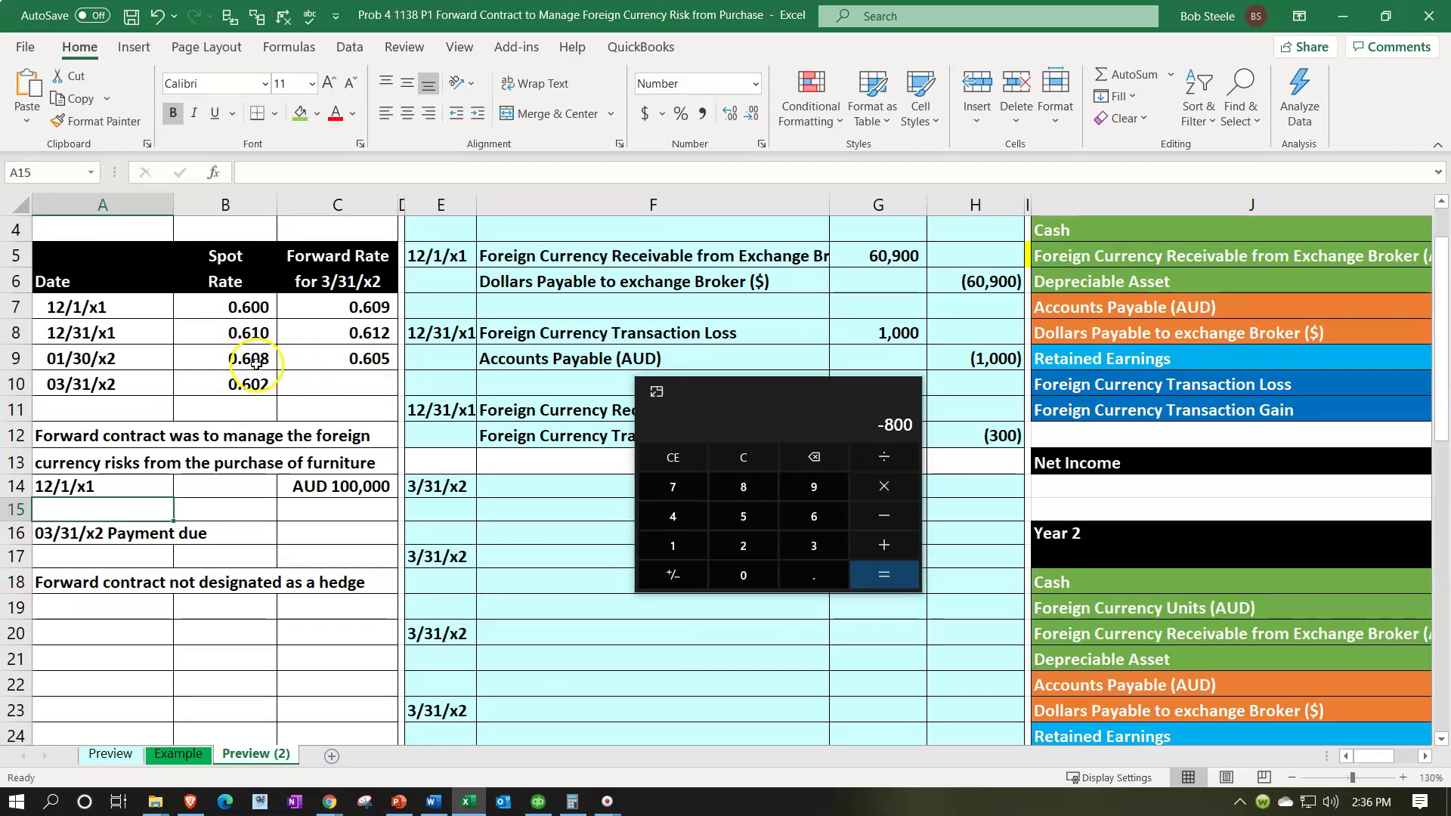
left_click(240, 350)
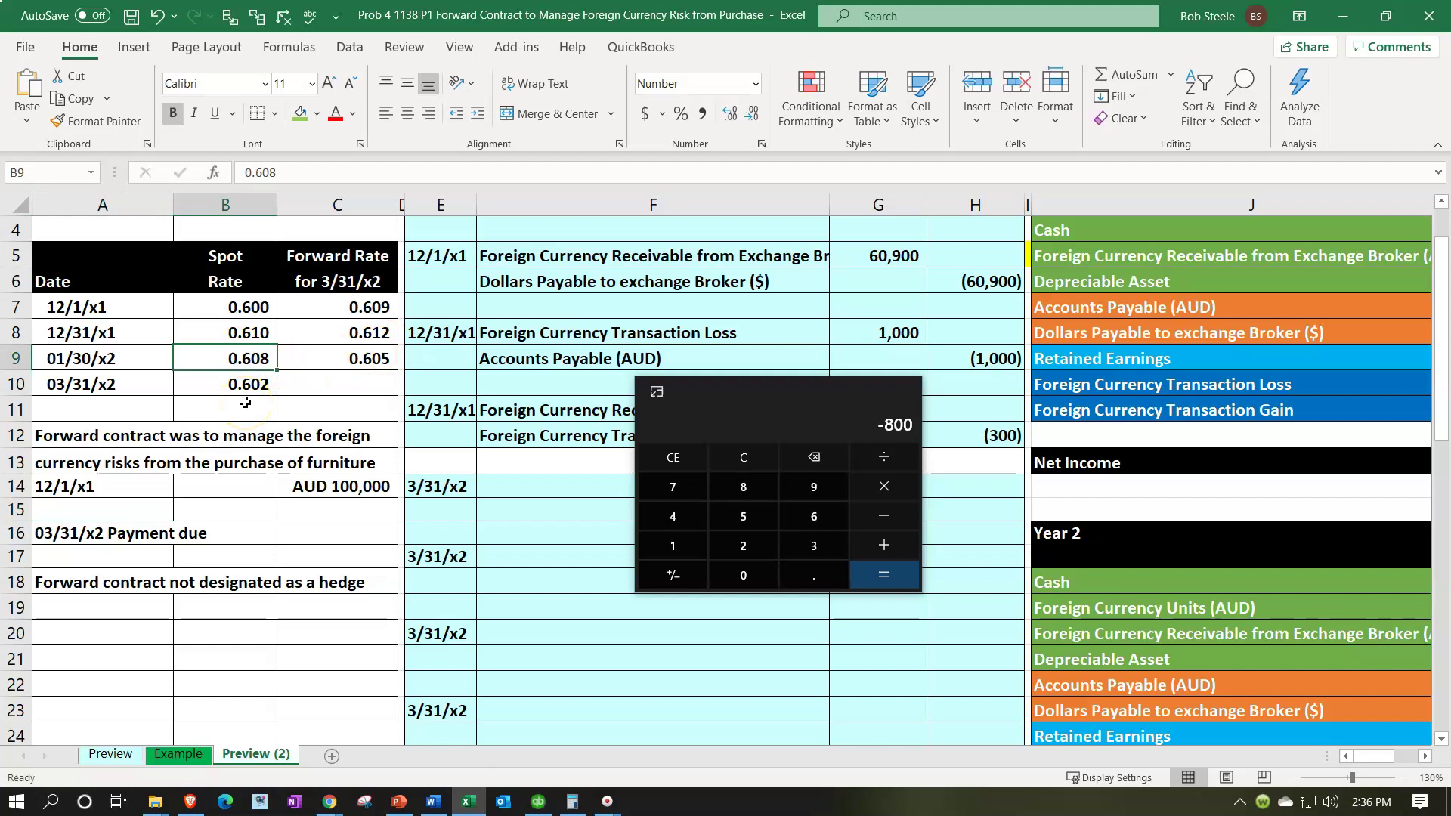
left_click(237, 333)
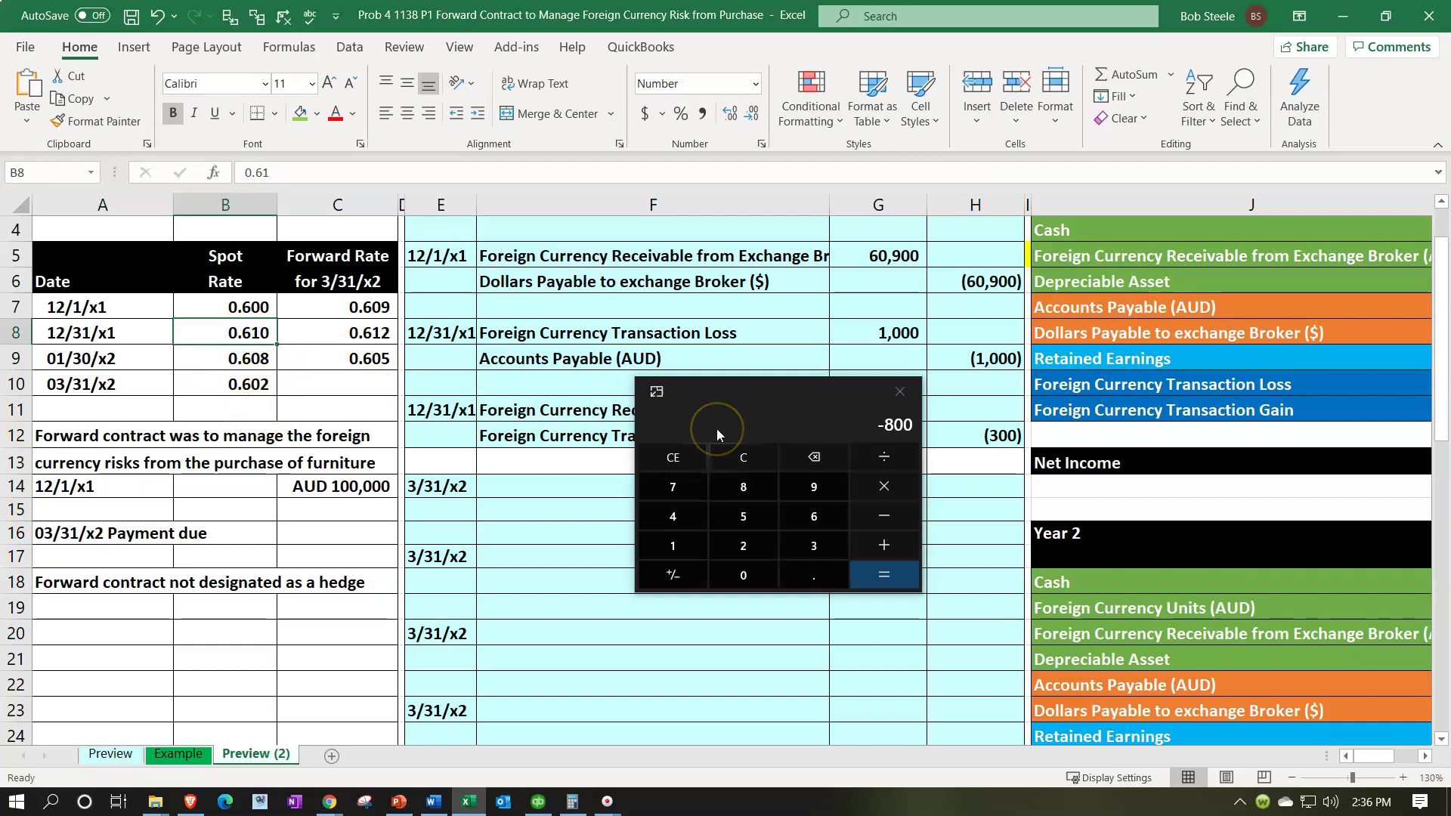
key("Down")
key("Down")
key("Down")
key("Up")
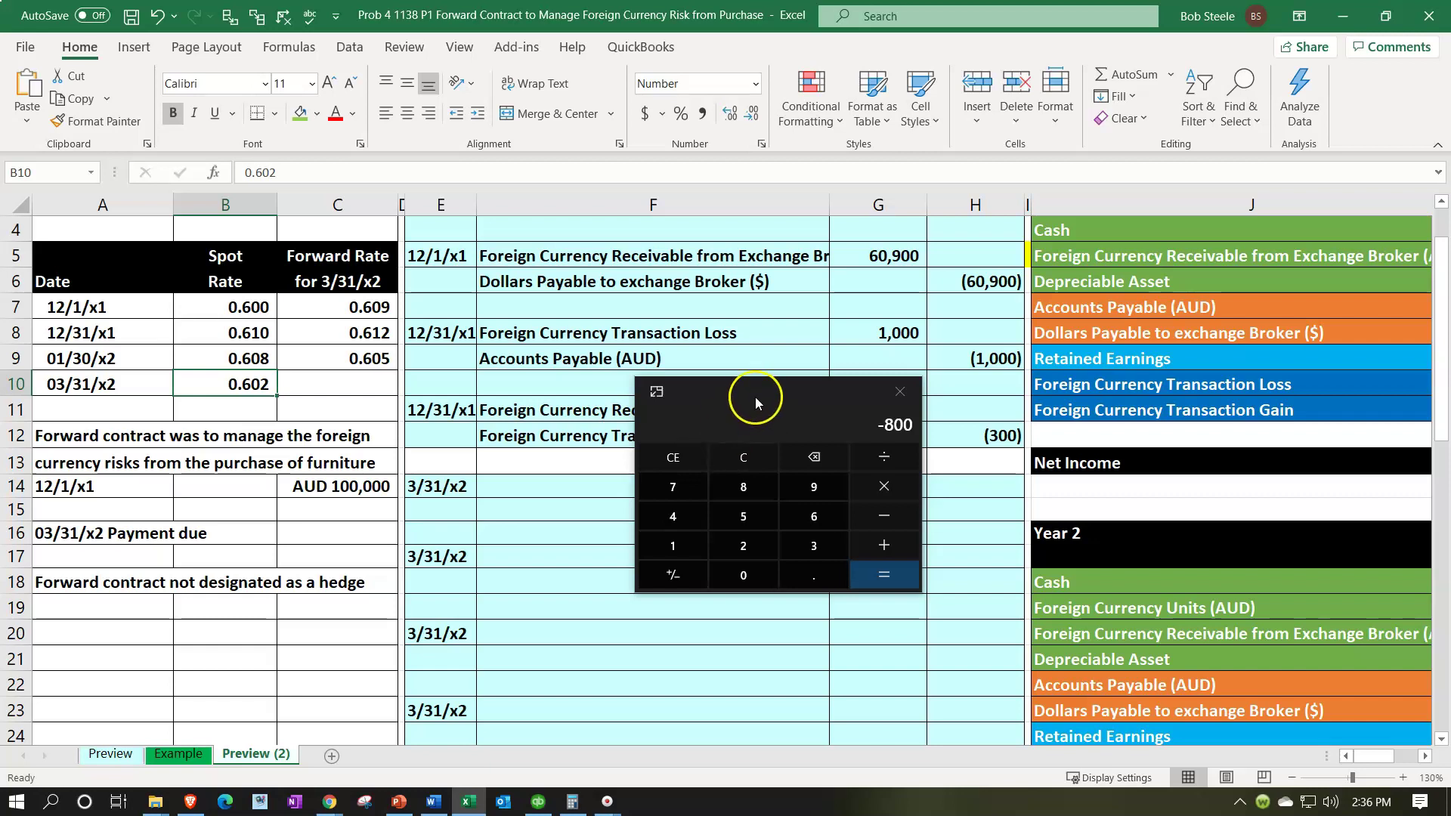
Step: Move the calculator off the worksheet and select F14, the account cell of the first 3/31/x2 journal entry
left_click_drag(751, 392, 1450, 265)
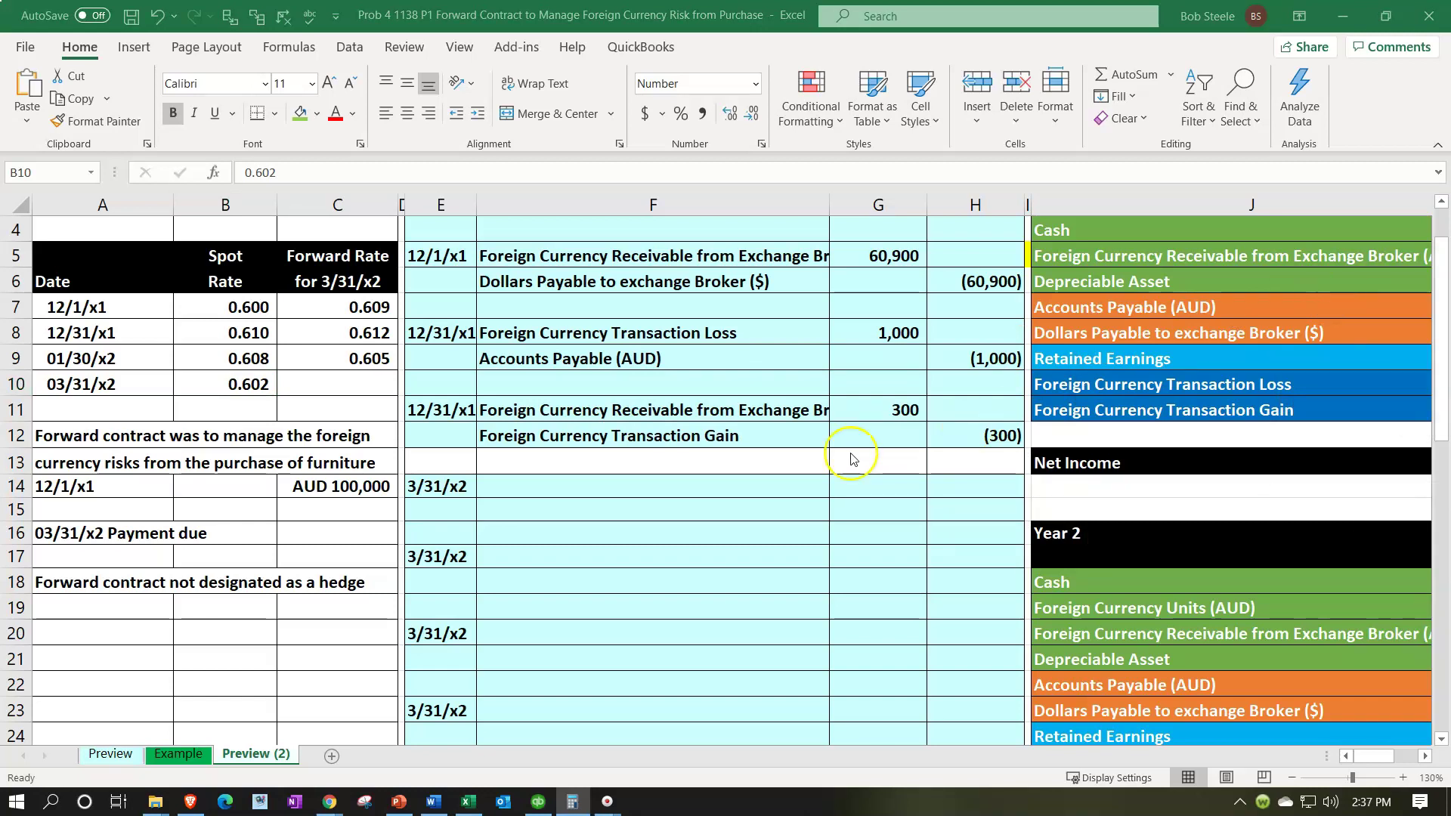
left_click(693, 484)
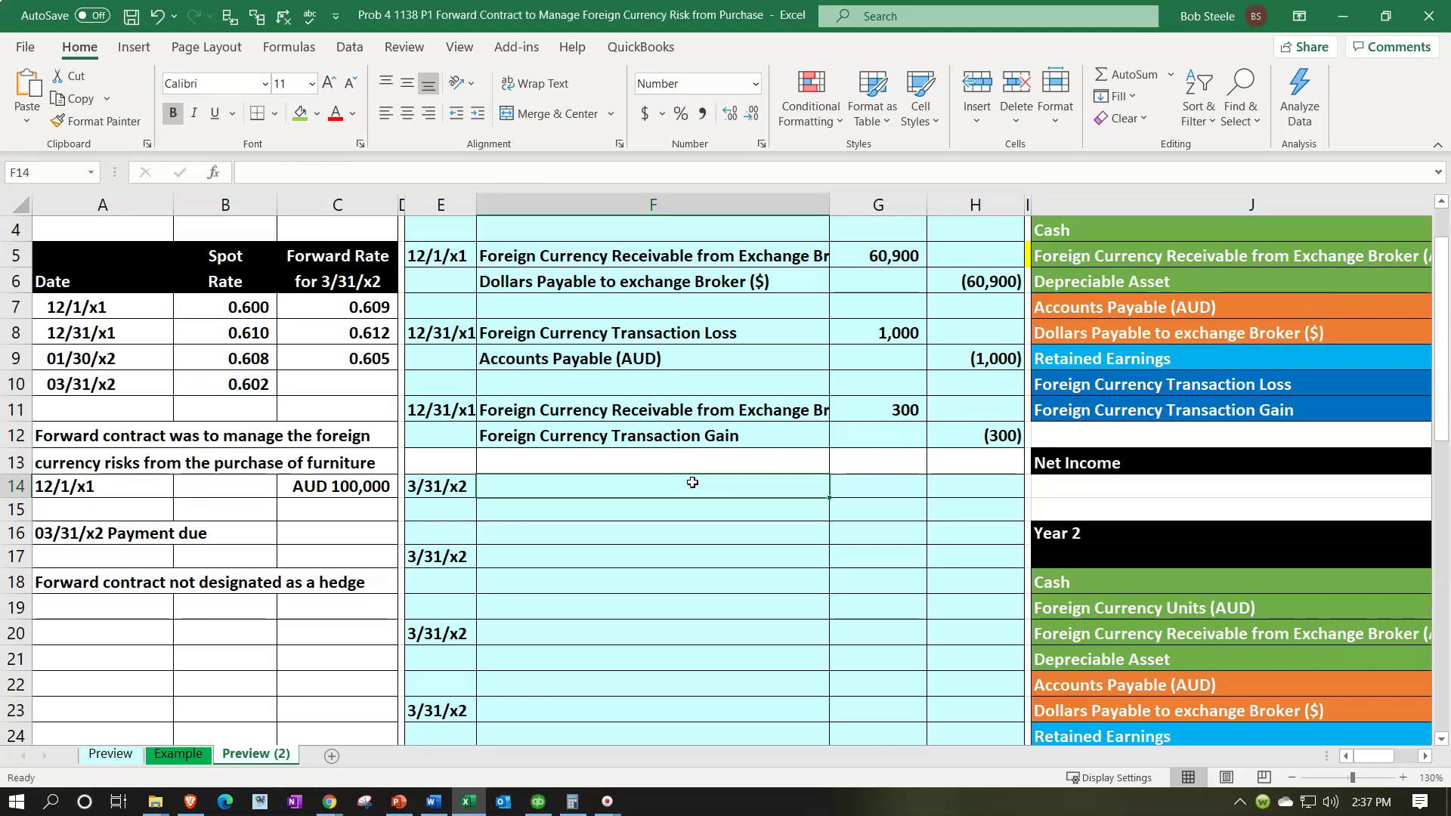
Step: Link F14, the debit account of the first 3/31/x2 entry, to Accounts Payable (AUD) in J22
type("=")
key("Down")
key("Down")
key("Down")
key("Down")
key("Down")
key("Right")
key("Right")
key("Right")
key("Right")
key("Down")
key("Down")
key("Down")
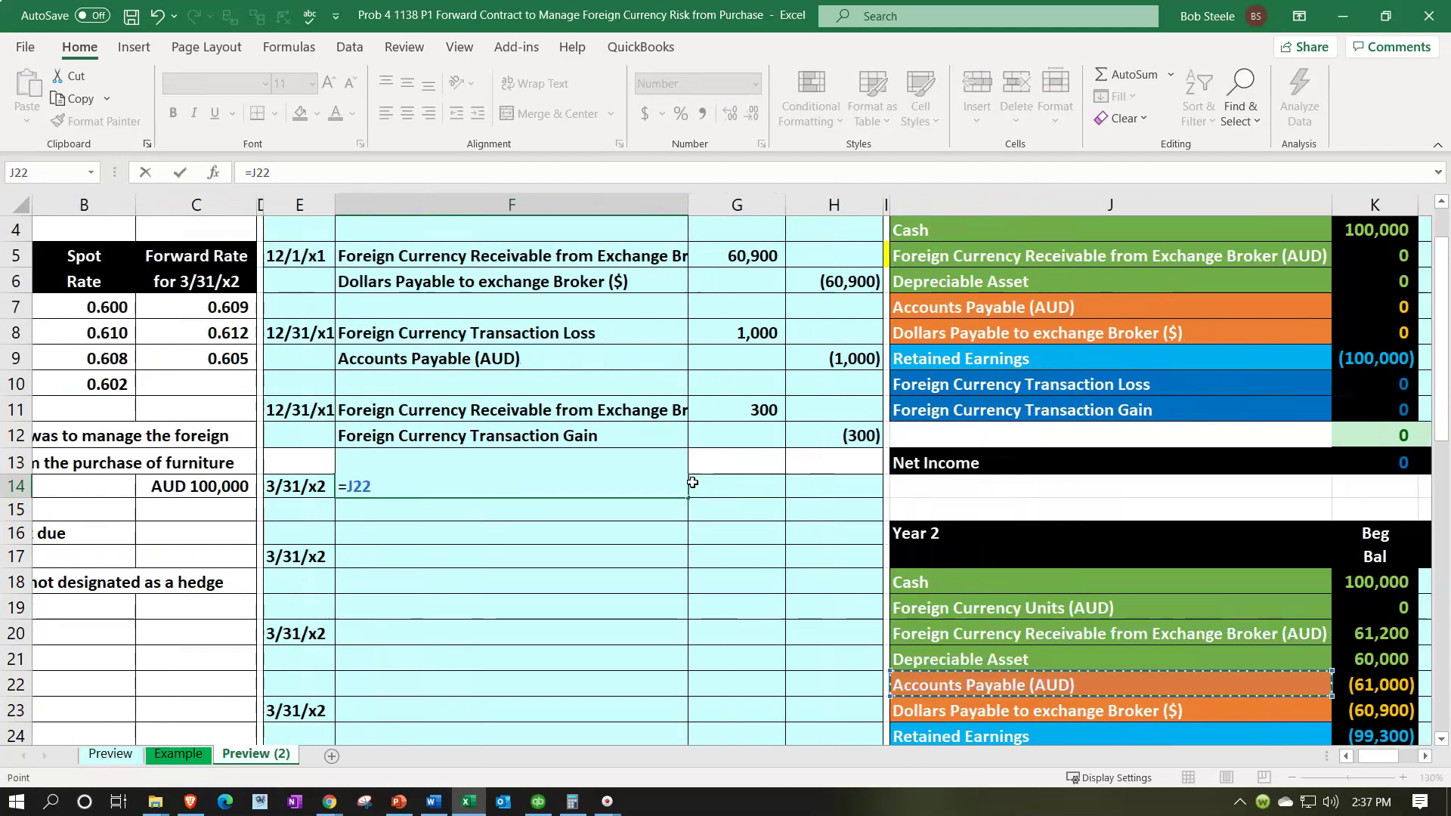
key("Return")
Step: Link F15, the credit account of the entry, to Foreign Currency Transaction Gain in J26
type("=")
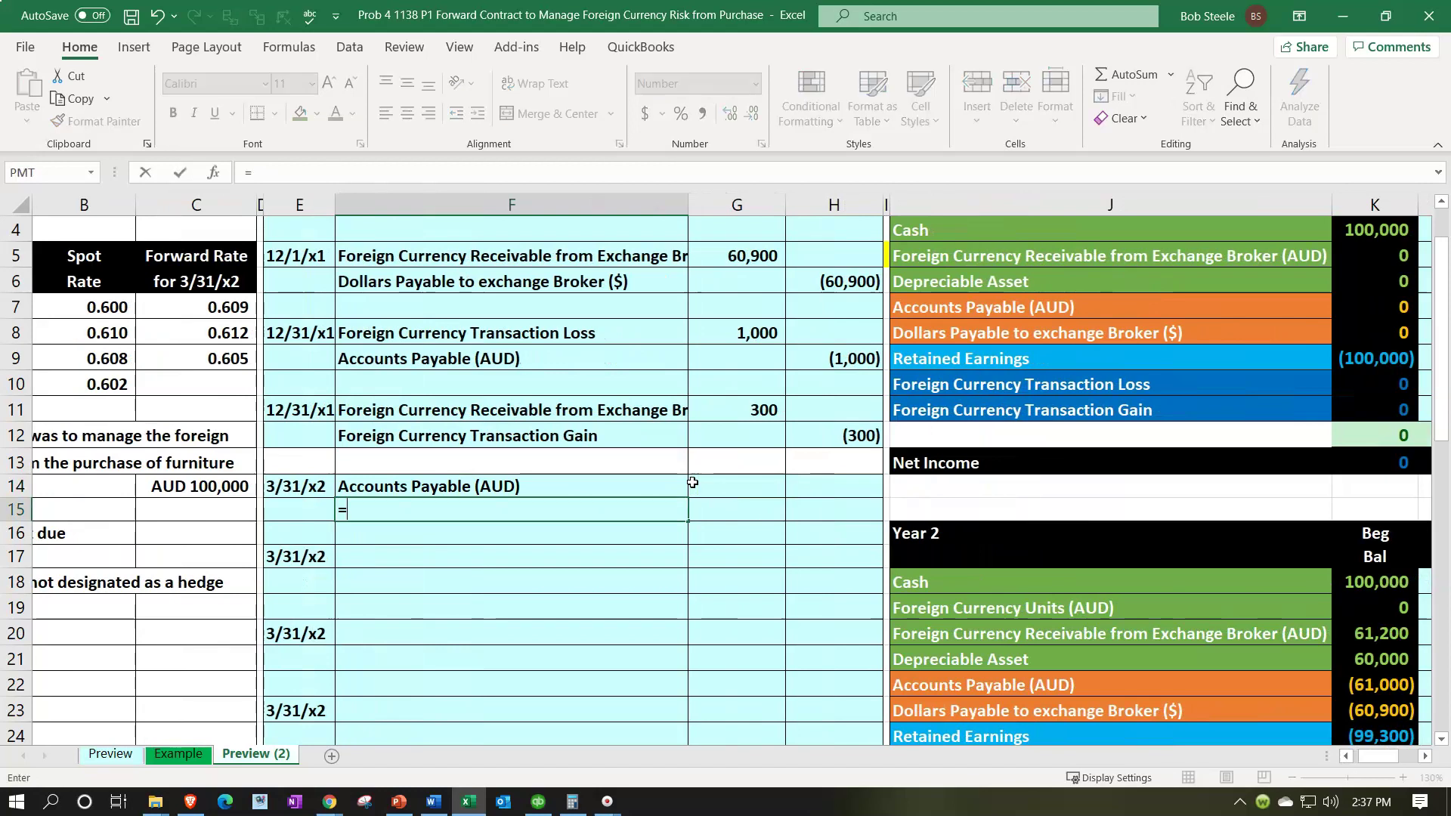
key("Down")
key("Down")
key("Down")
key("Down")
key("Down")
key("Down")
key("Down")
key("Down")
key("Down")
key("Down")
key("Down")
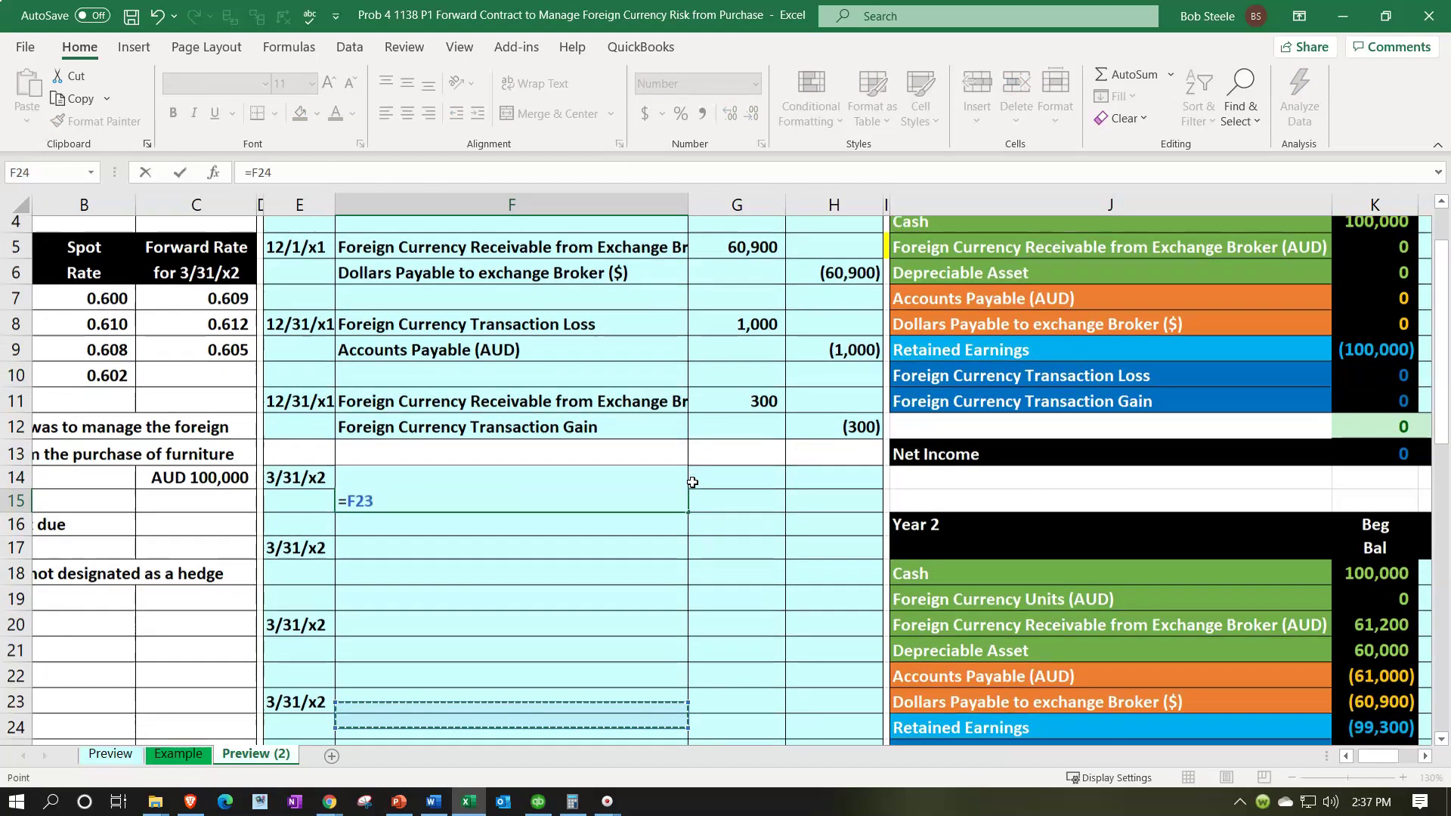
key("Right")
key("Right")
key("Right")
key("Right")
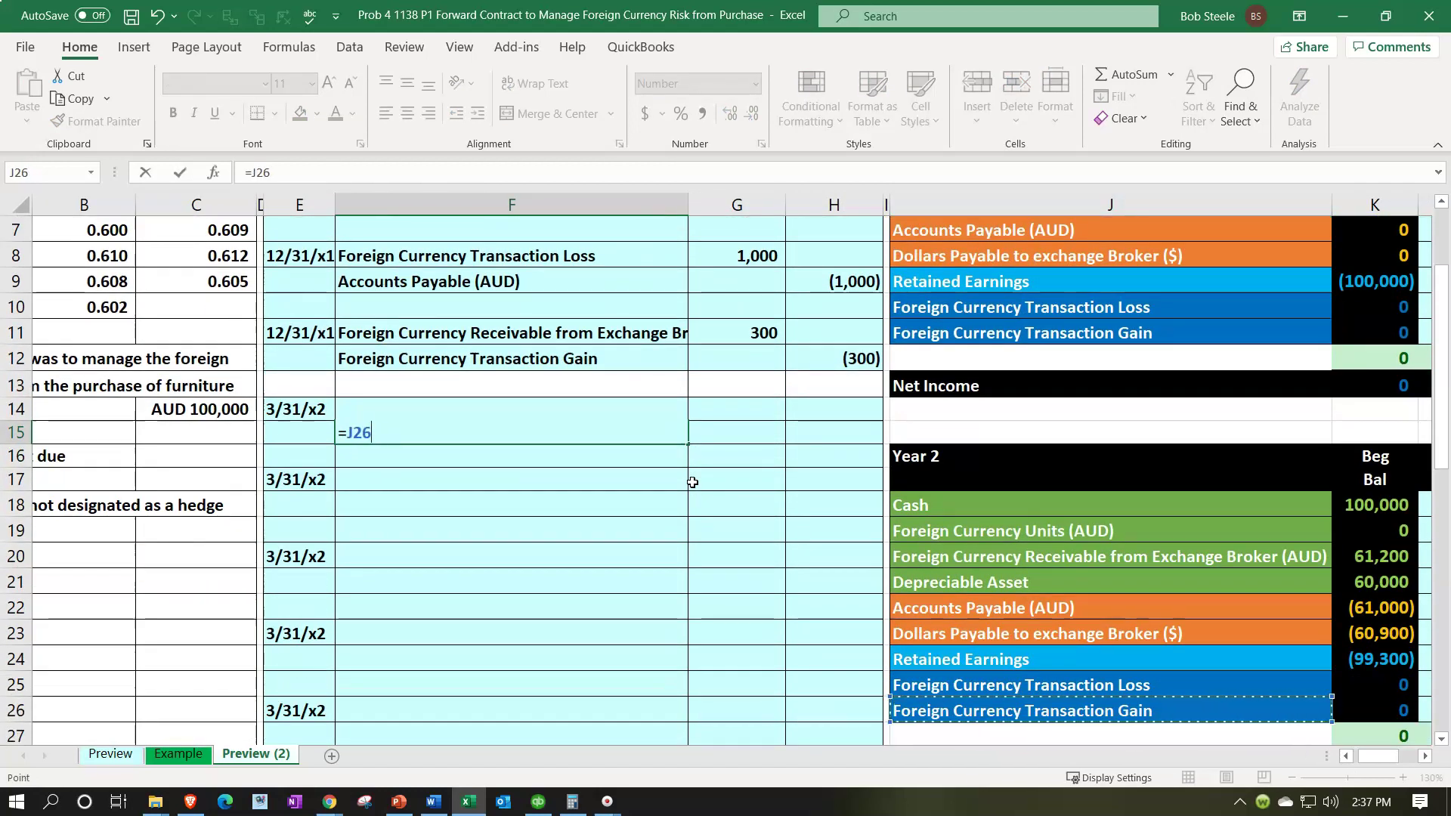
key("Return")
Step: Calculate the Accounts Payable (AUD) debit in G14 with the formula =(B8-B10)*C14
key("Up")
key("Up")
key("Home")
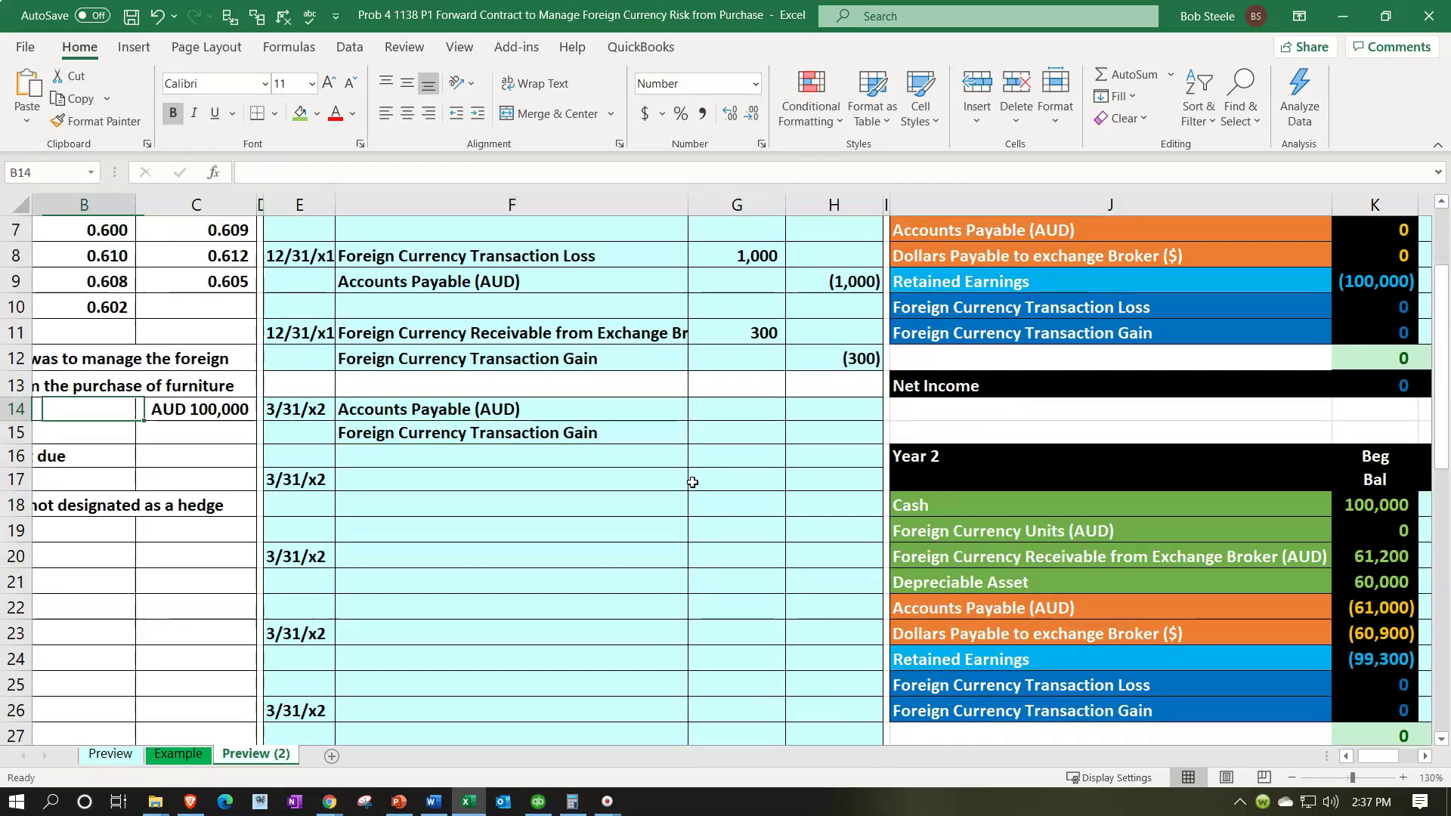
key("Right")
key("Right")
key("Right")
key("Right")
key("Right")
key("Right")
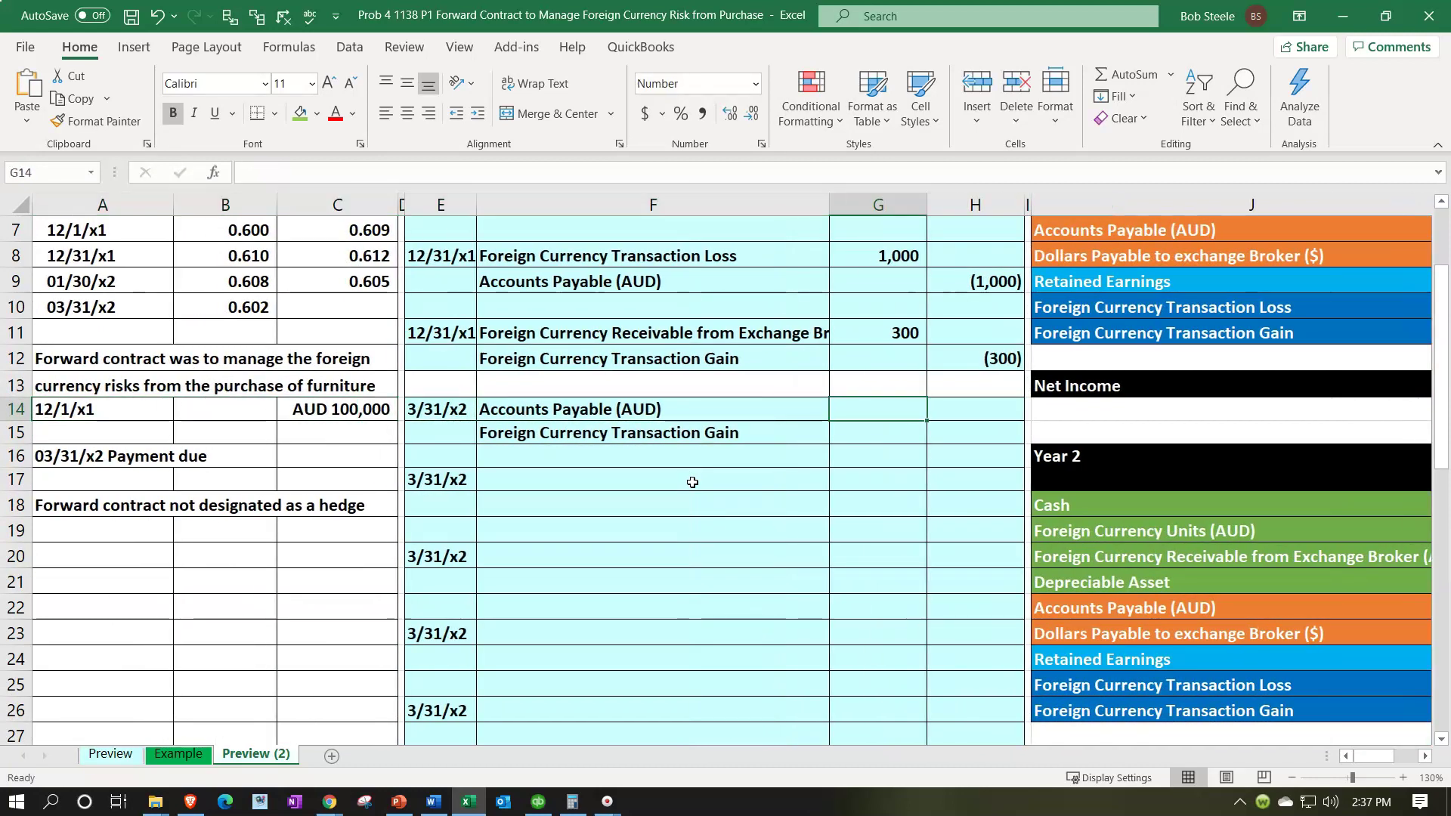
type("=(")
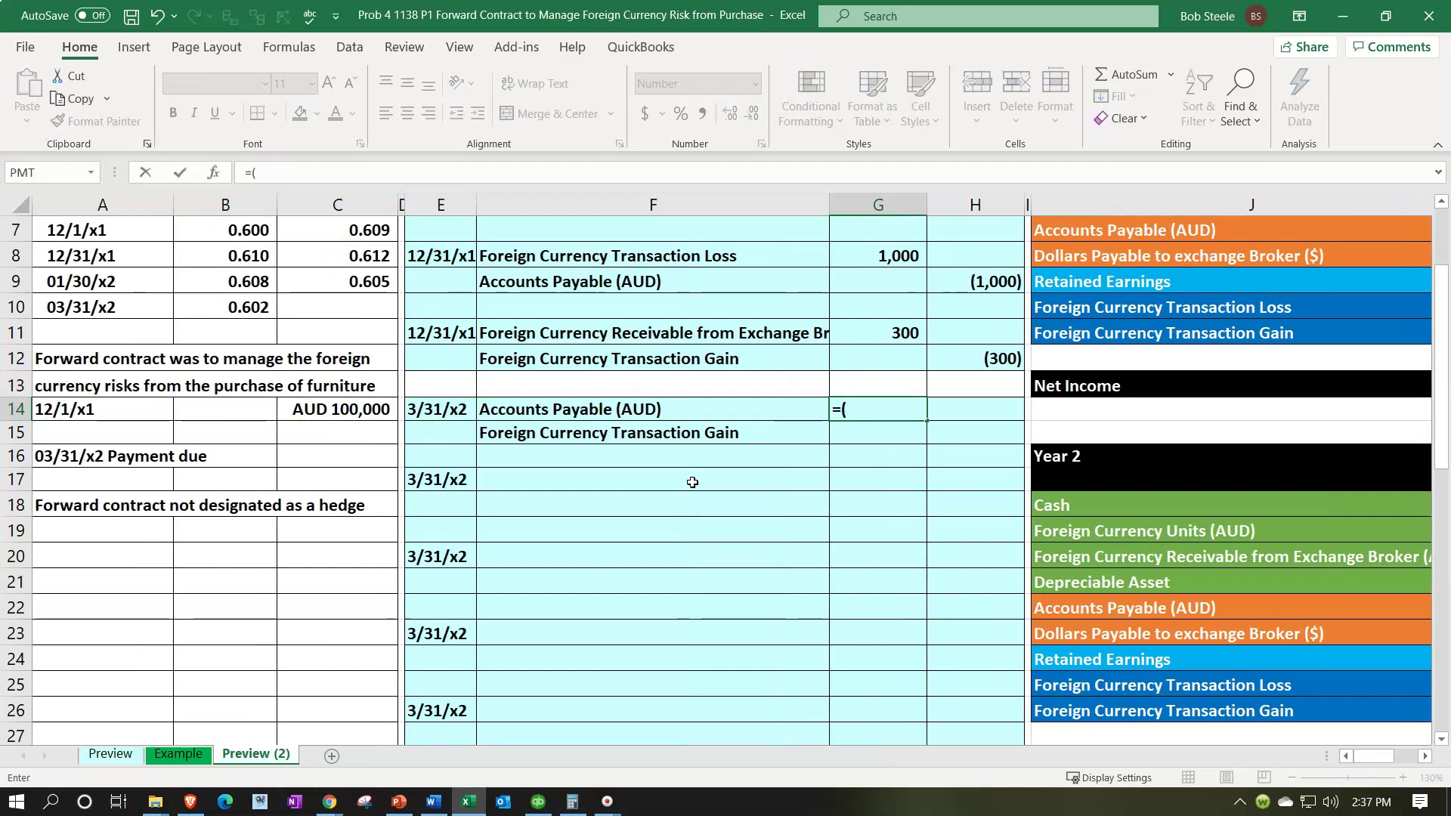
key("Left")
key("Left")
key("Left")
key("Left")
key("Up")
key("Up")
key("Up")
key("Up")
key("Up")
key("Up")
key("Left")
type("-)")
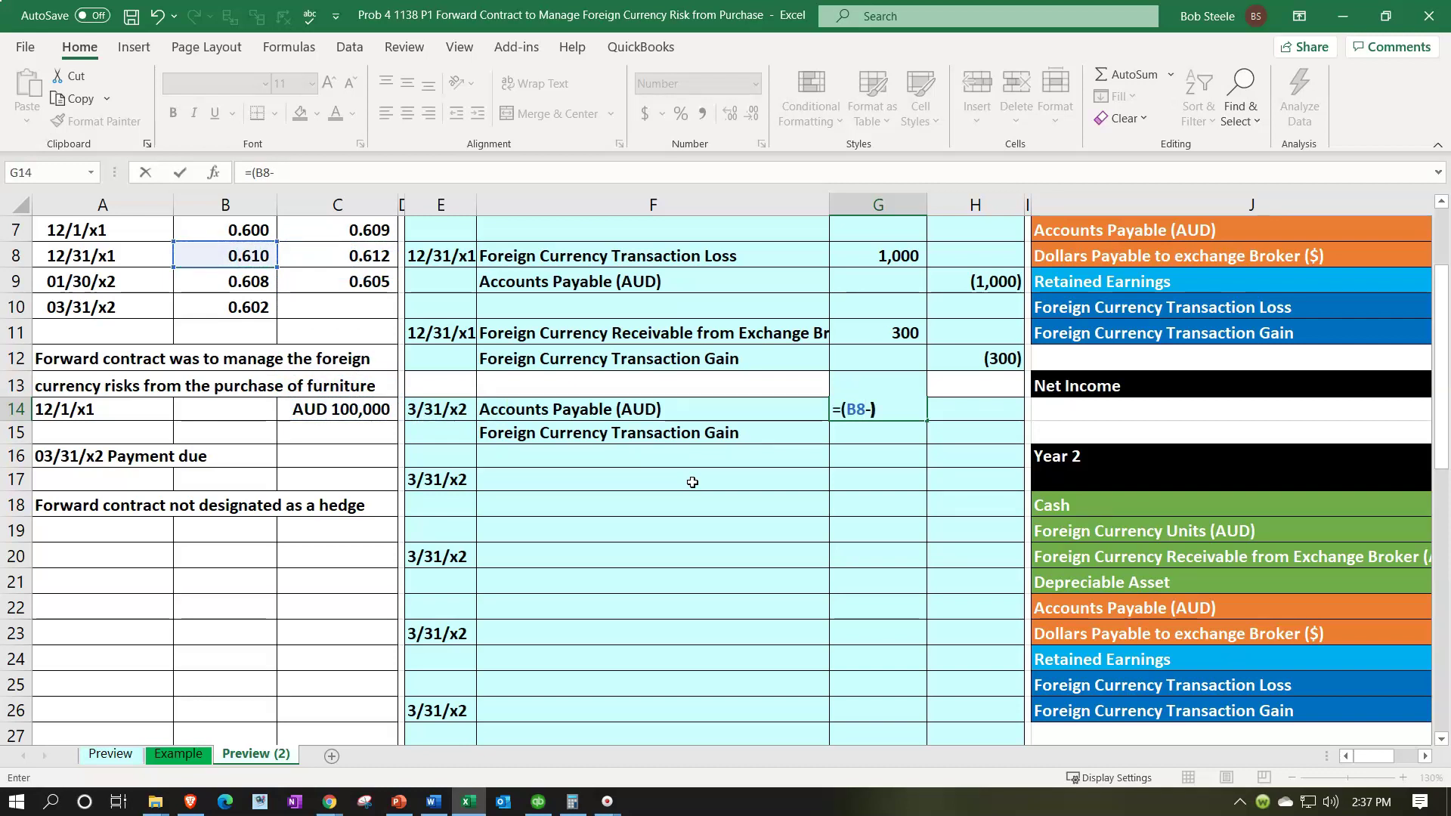
key("Left")
key("Left")
key("Left")
key("Left")
key("Left")
key("Up")
key("Up")
key("Up")
key("Up")
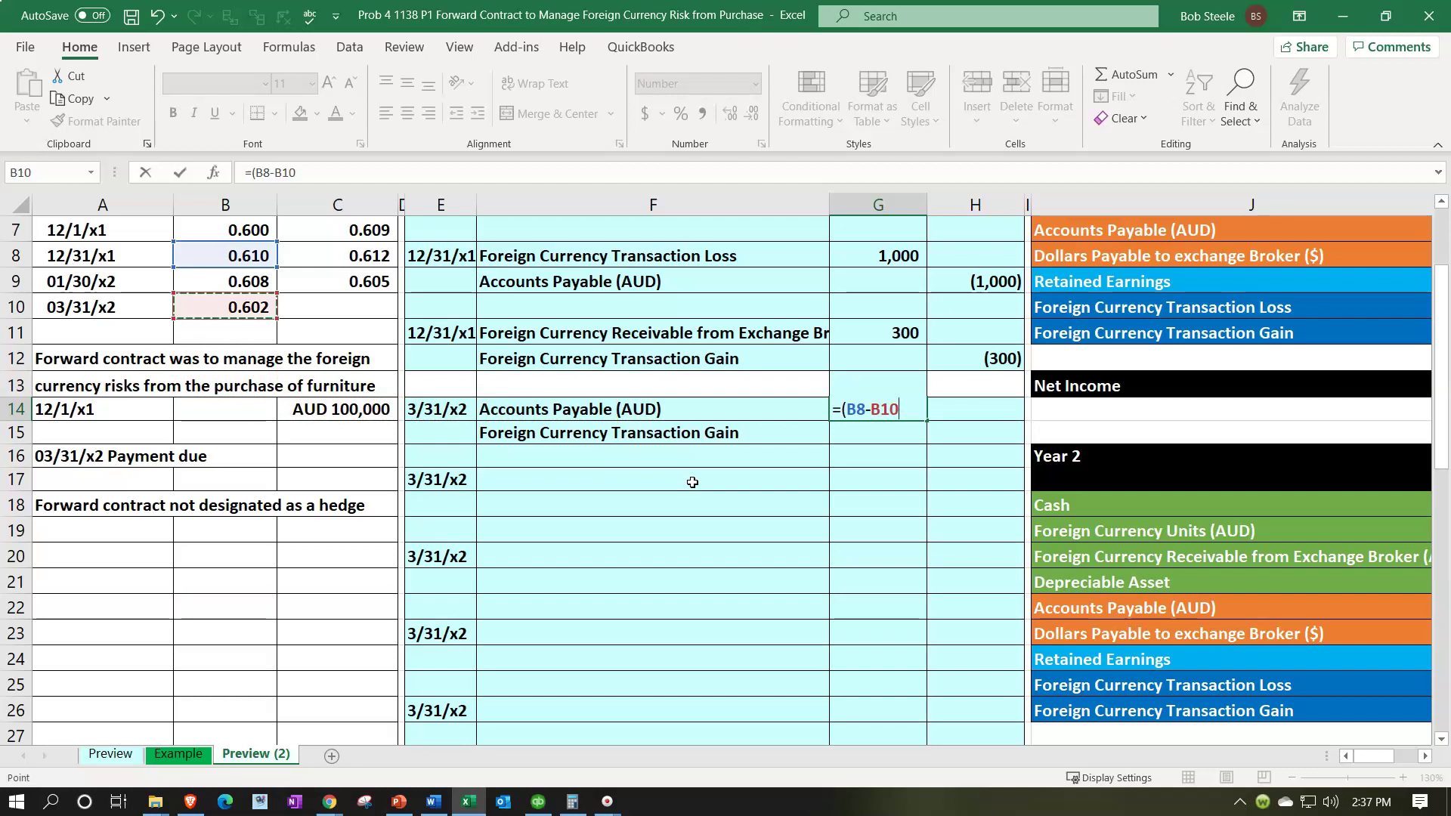
type(")")
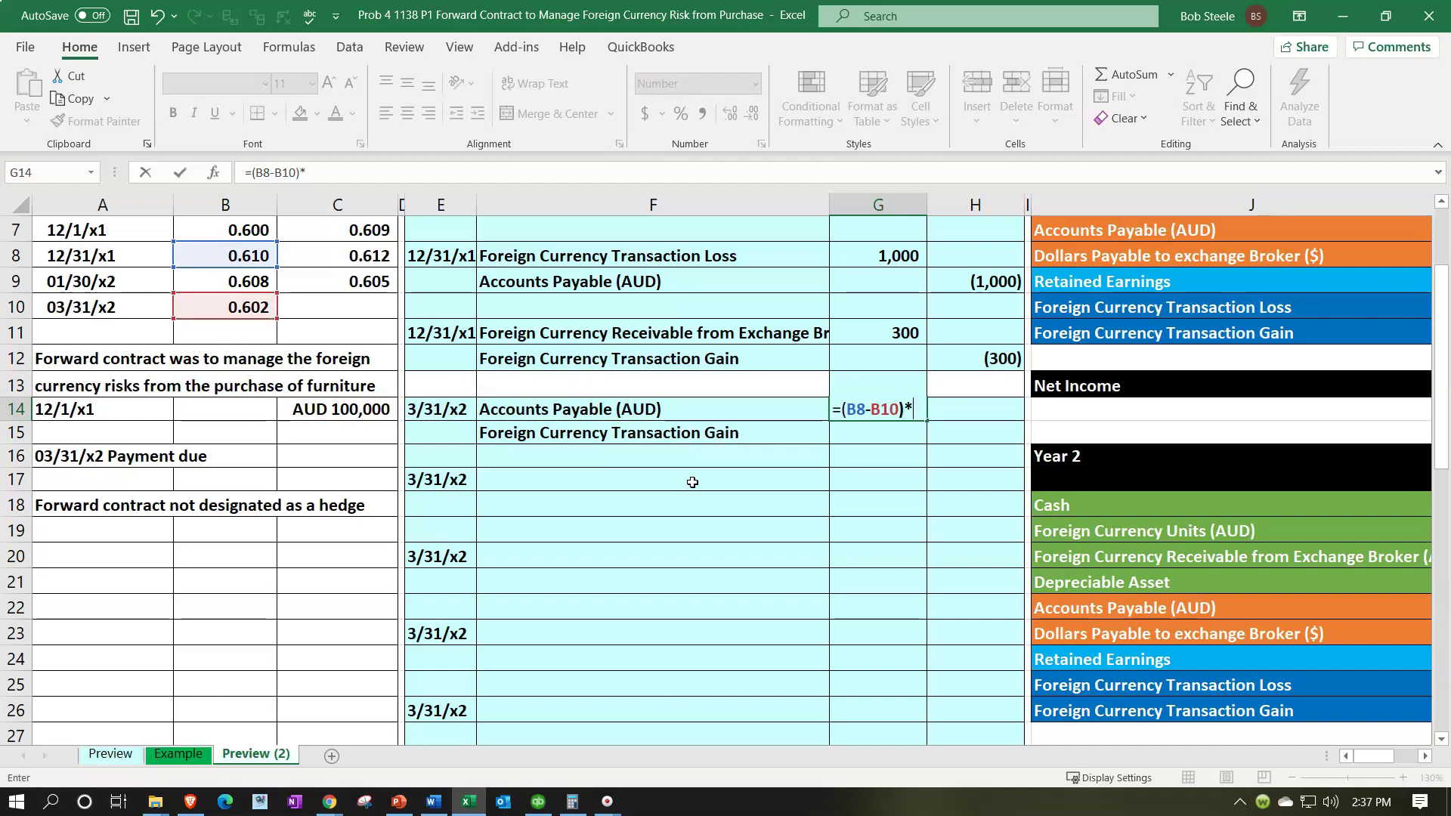
type("*")
key("Left")
key("Left")
key("Left")
key("Left")
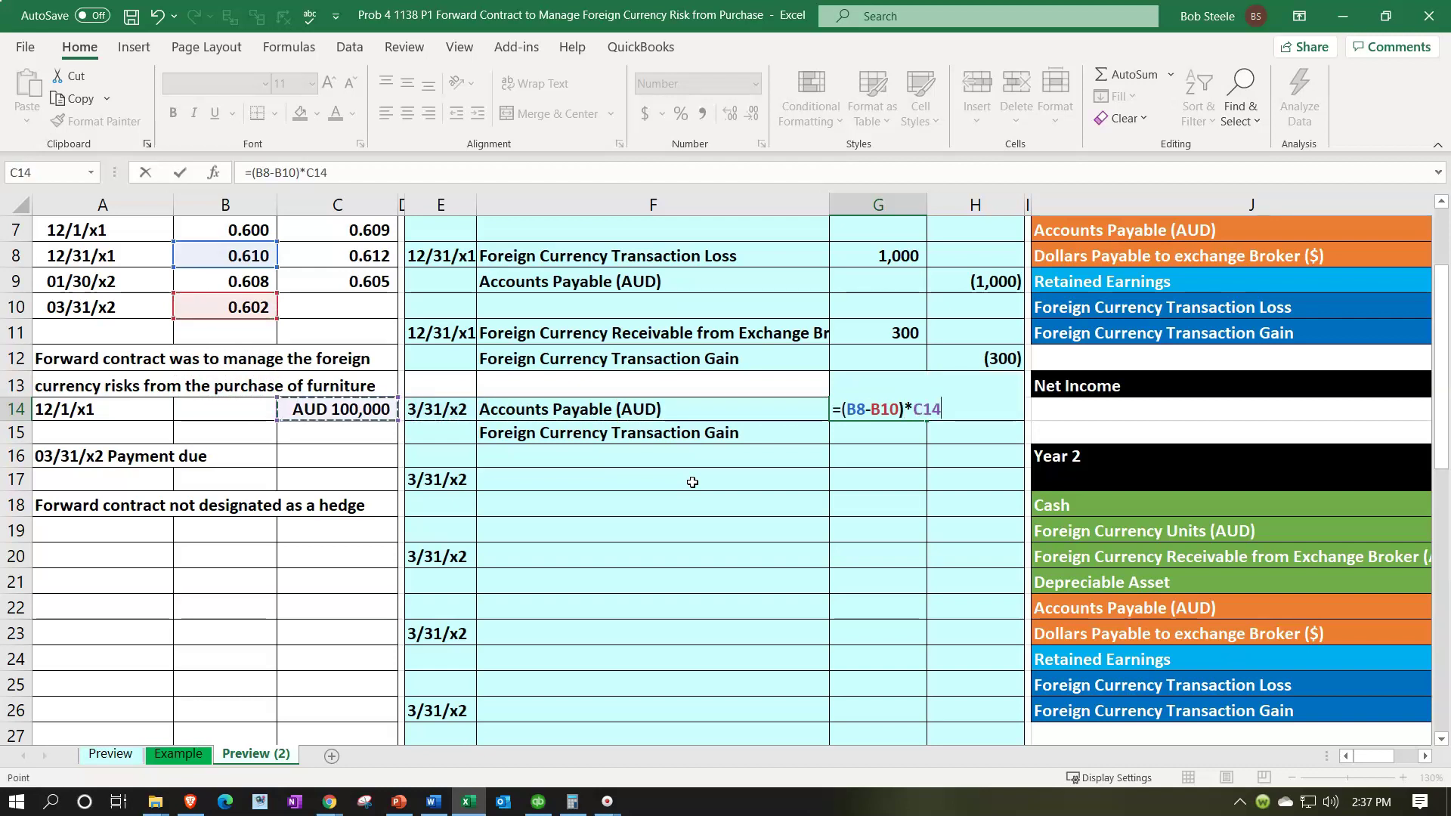
key("Return")
Step: Enter the Foreign Currency Transaction Gain credit in H15 as the negative of the debit, -G14
key("Right")
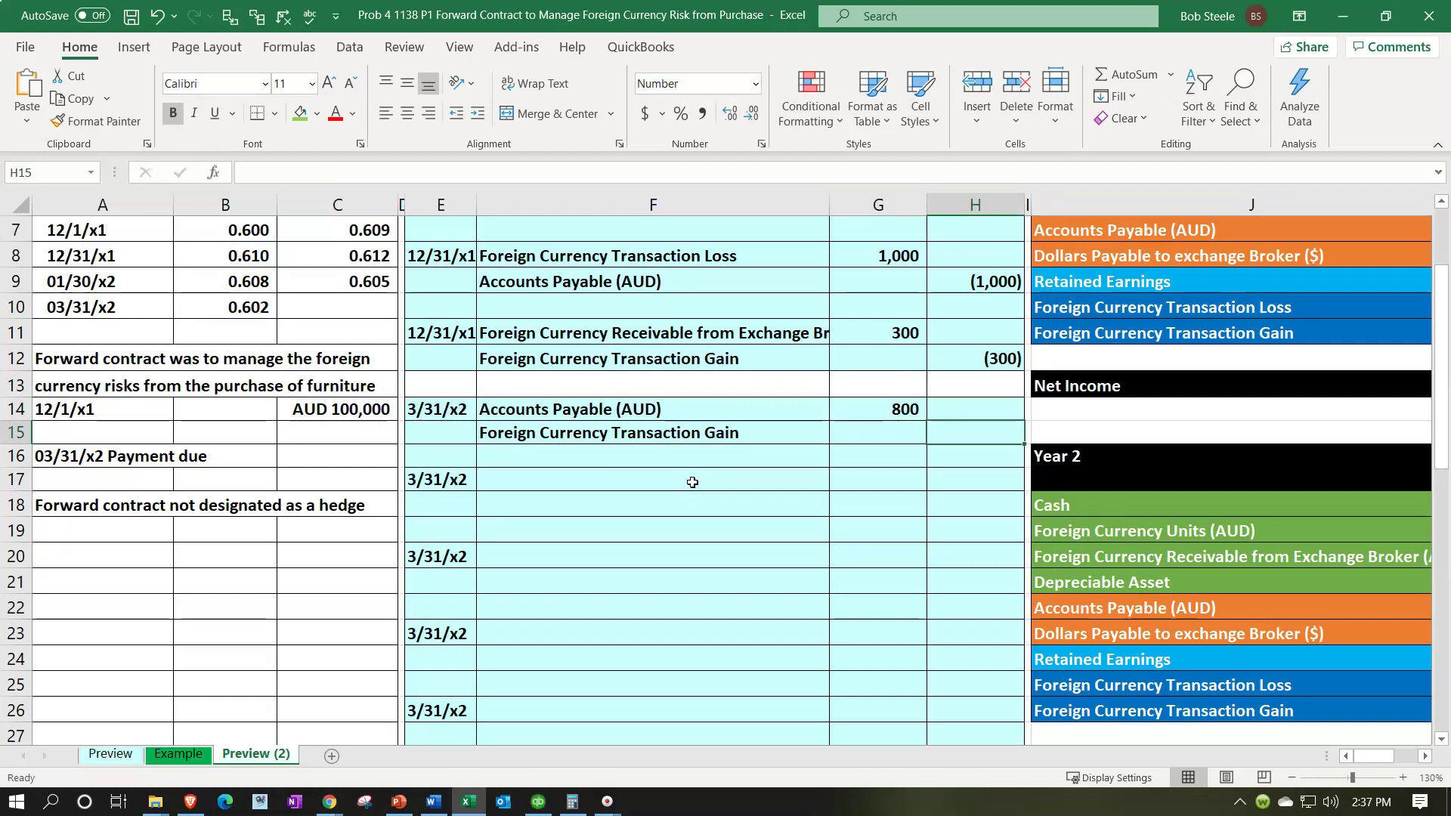
type("-")
key("Left")
key("Up")
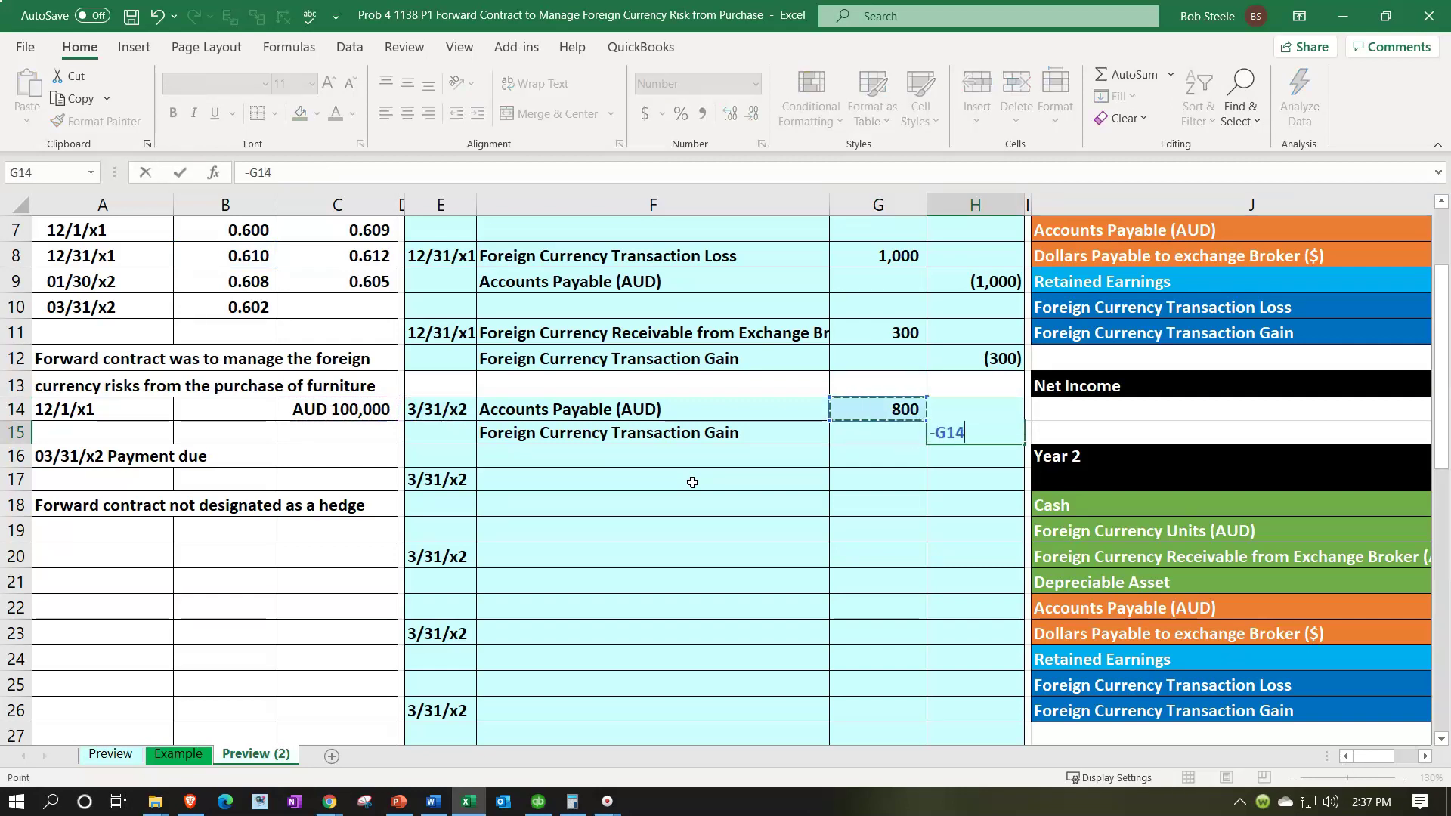
key("Return")
Step: Post the debit to the Year 2 Accounts Payable (AUD) entries cell L22 by linking it to G14
key("Right")
key("Right")
key("Right")
key("Right")
key("Right")
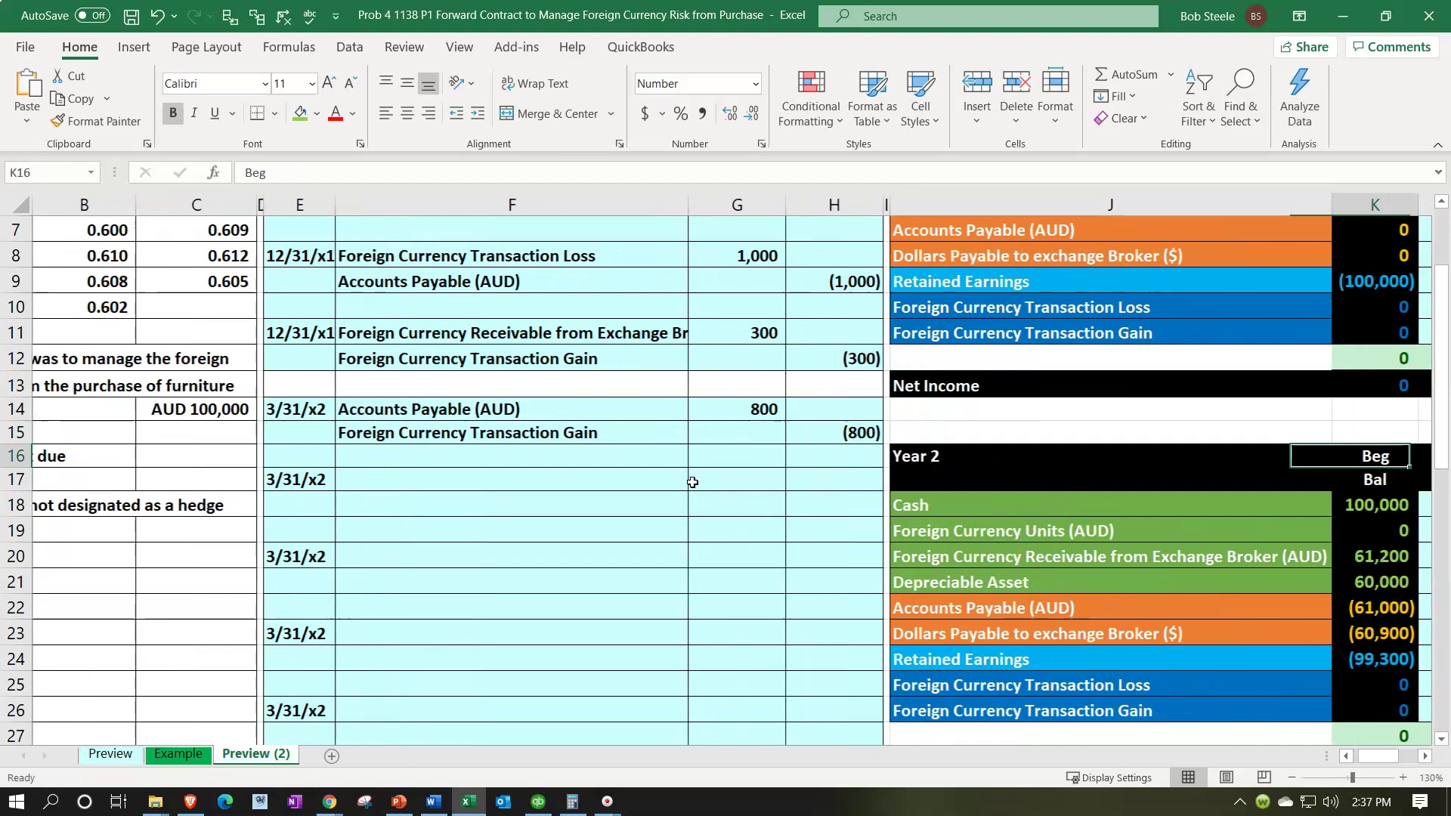
key("Down")
key("Down")
key("Down")
key("Down")
key("Down")
key("Down")
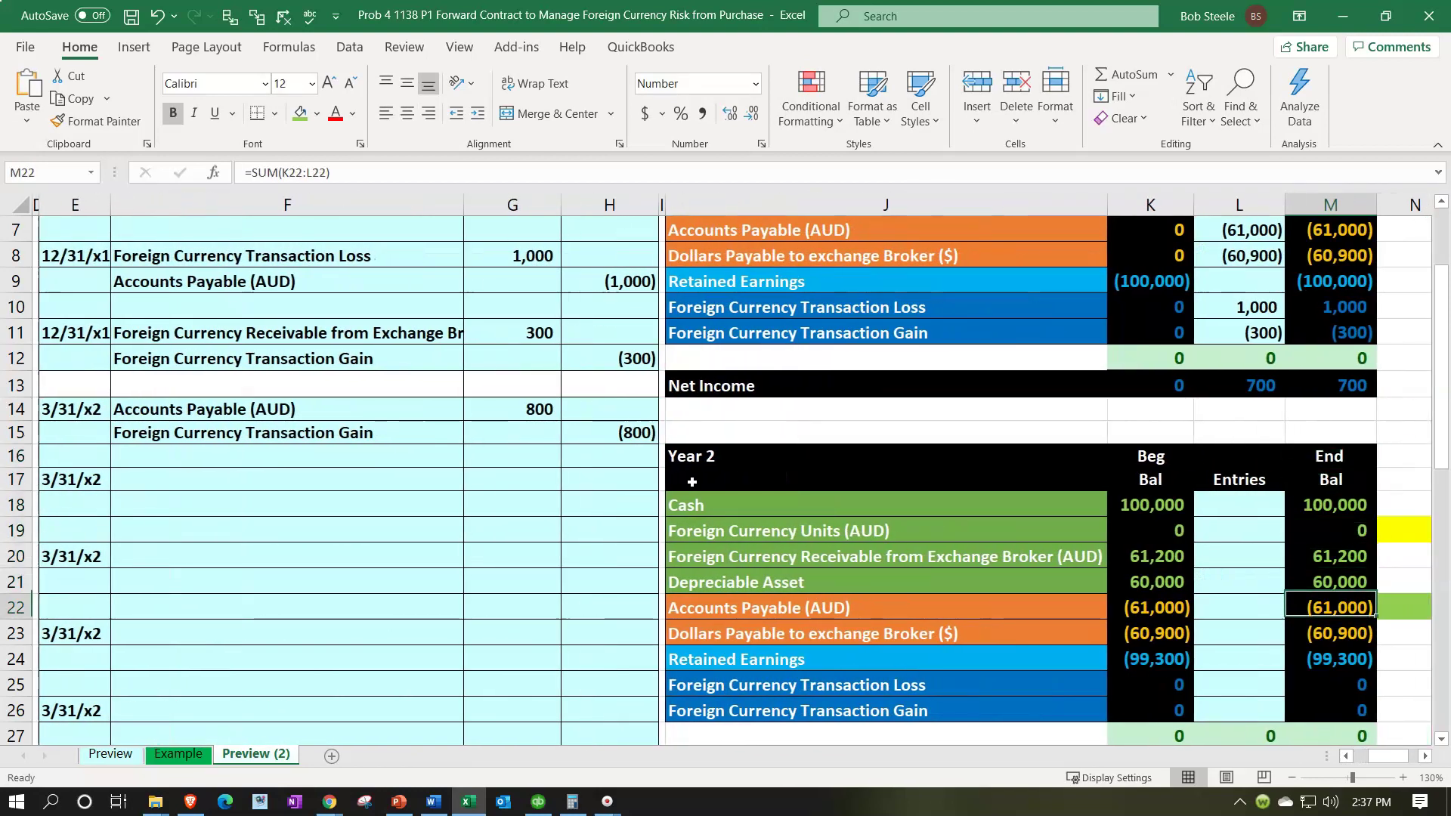
key("Left")
type("=")
key("Left")
key("Left")
key("Left")
key("Left")
key("Left")
key("Up")
key("Up")
key("Up")
key("Up")
key("Up")
key("Up")
key("Up")
key("Up")
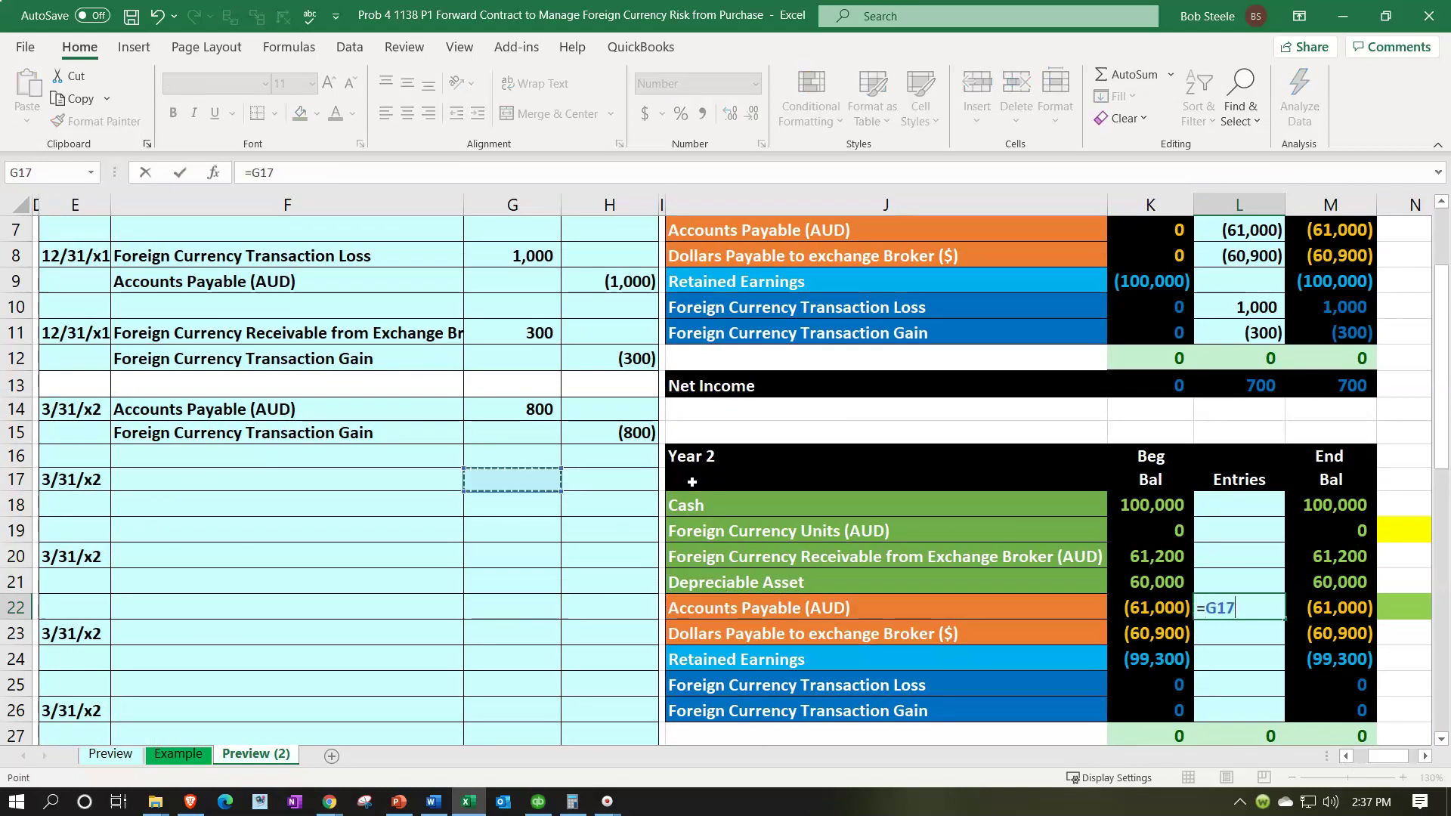
key("Return")
Step: Check the Year 2 Accounts Payable (AUD) ending balance by multiplying 100,000 by 0.602 in Calculator, then move it off the worksheet
key("Right")
key("Up")
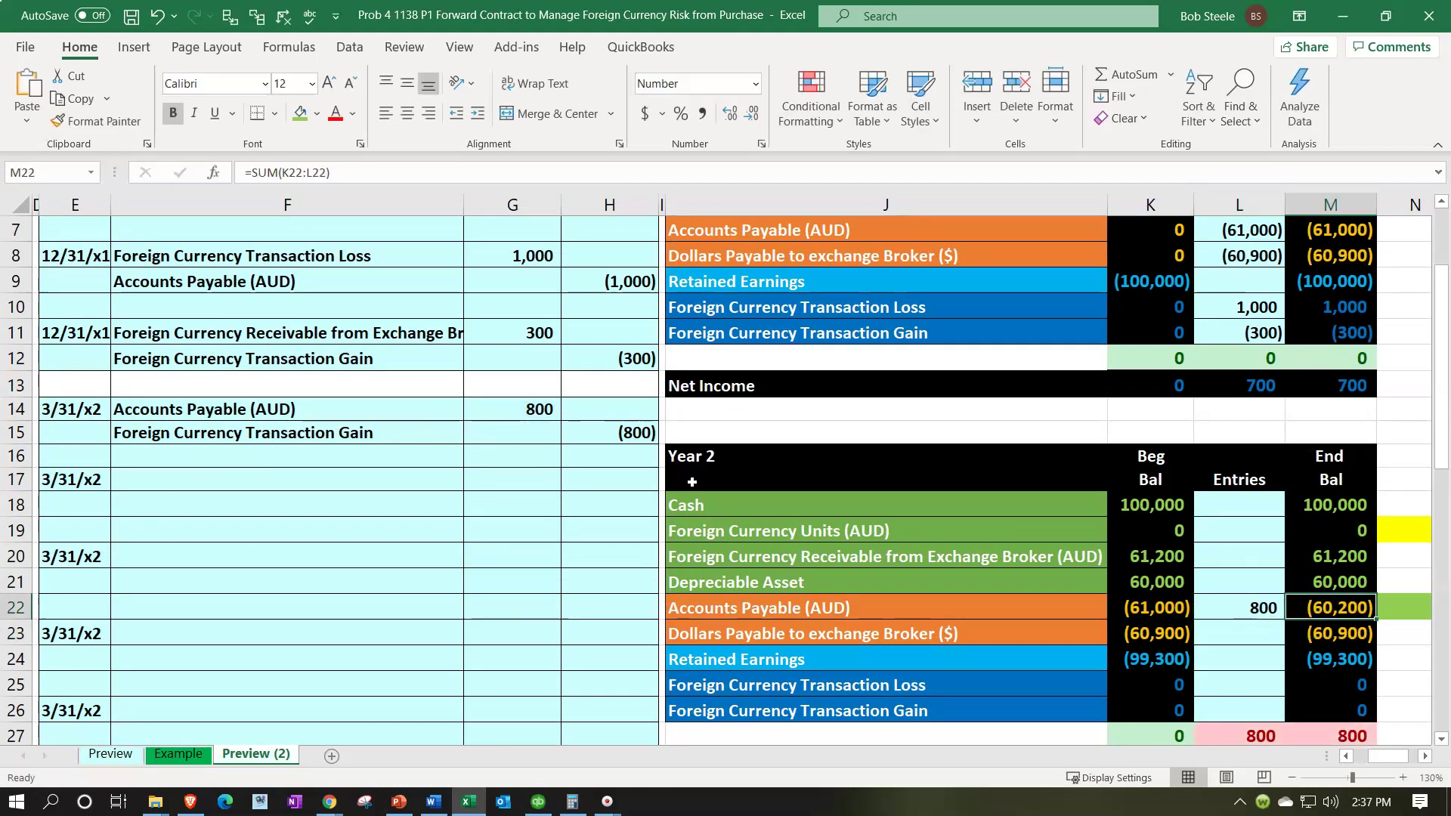
key("Left")
key("Left")
key("Left")
key("Left")
key("Left")
key("Left")
key("Left")
key("Left")
key("Left")
key("Left")
key("Left")
key("Left")
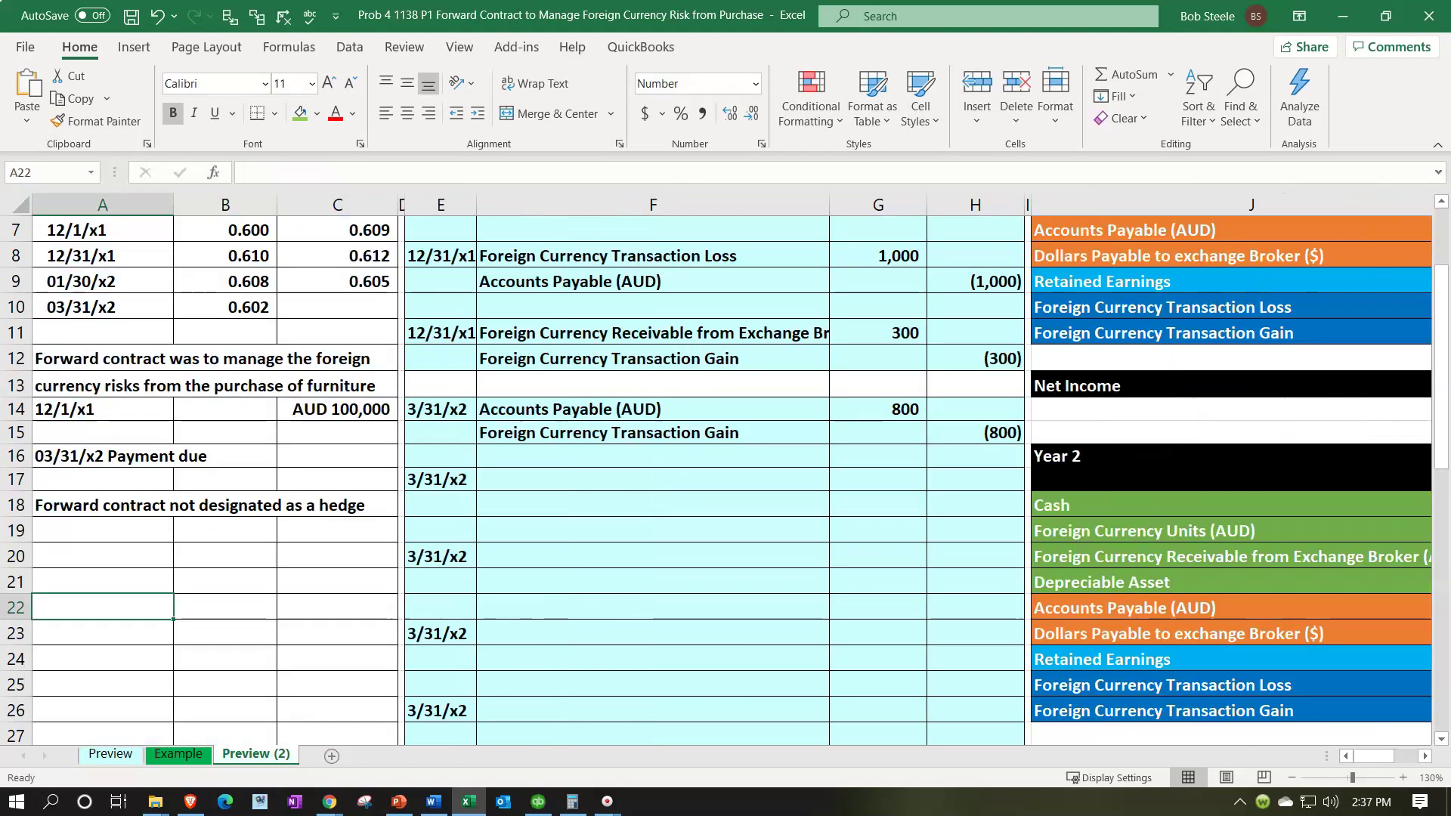
left_click_drag(1450, 168, 671, 248)
left_click(655, 319)
type("000")
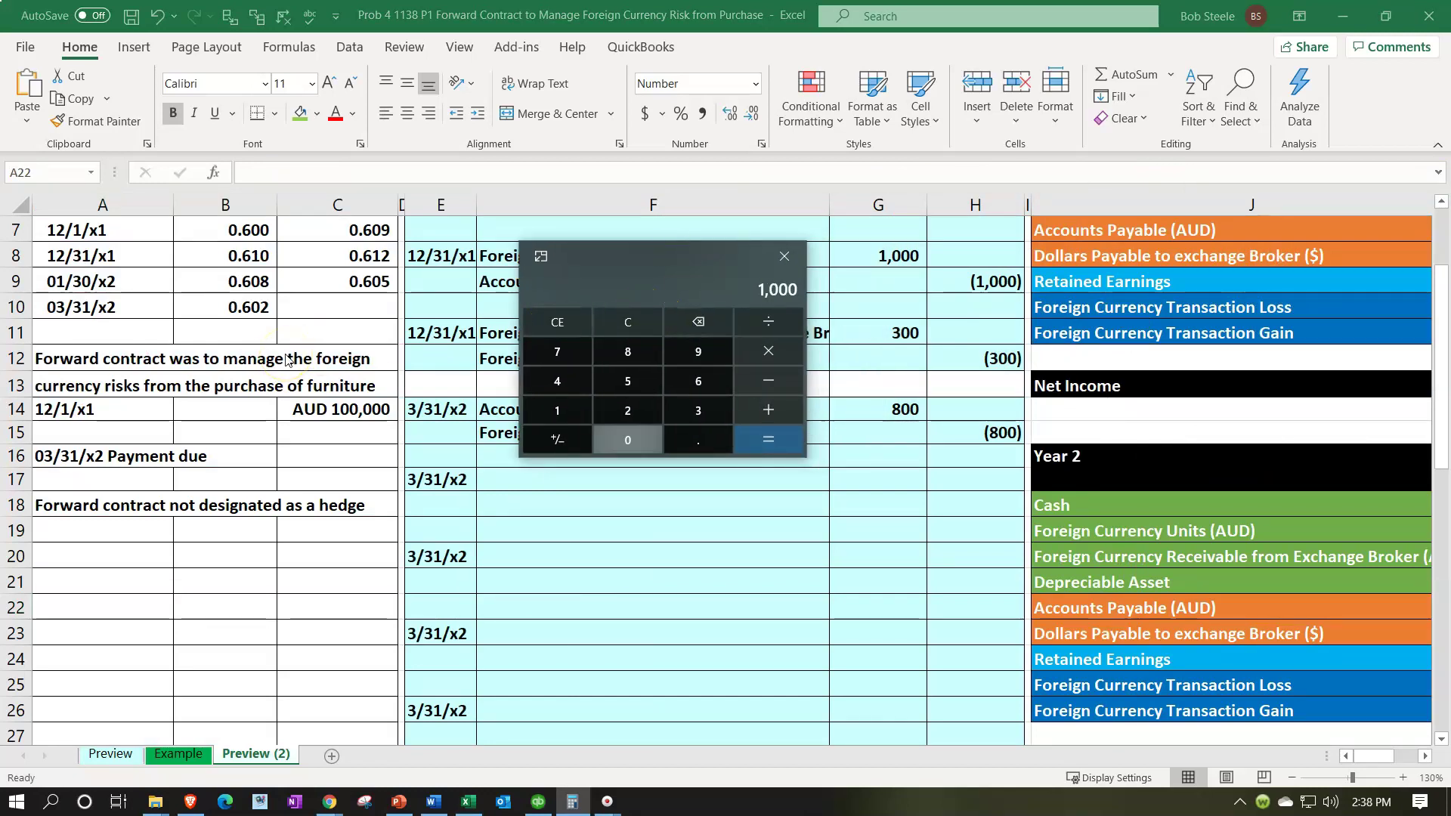
type("00*0.602")
key("Return")
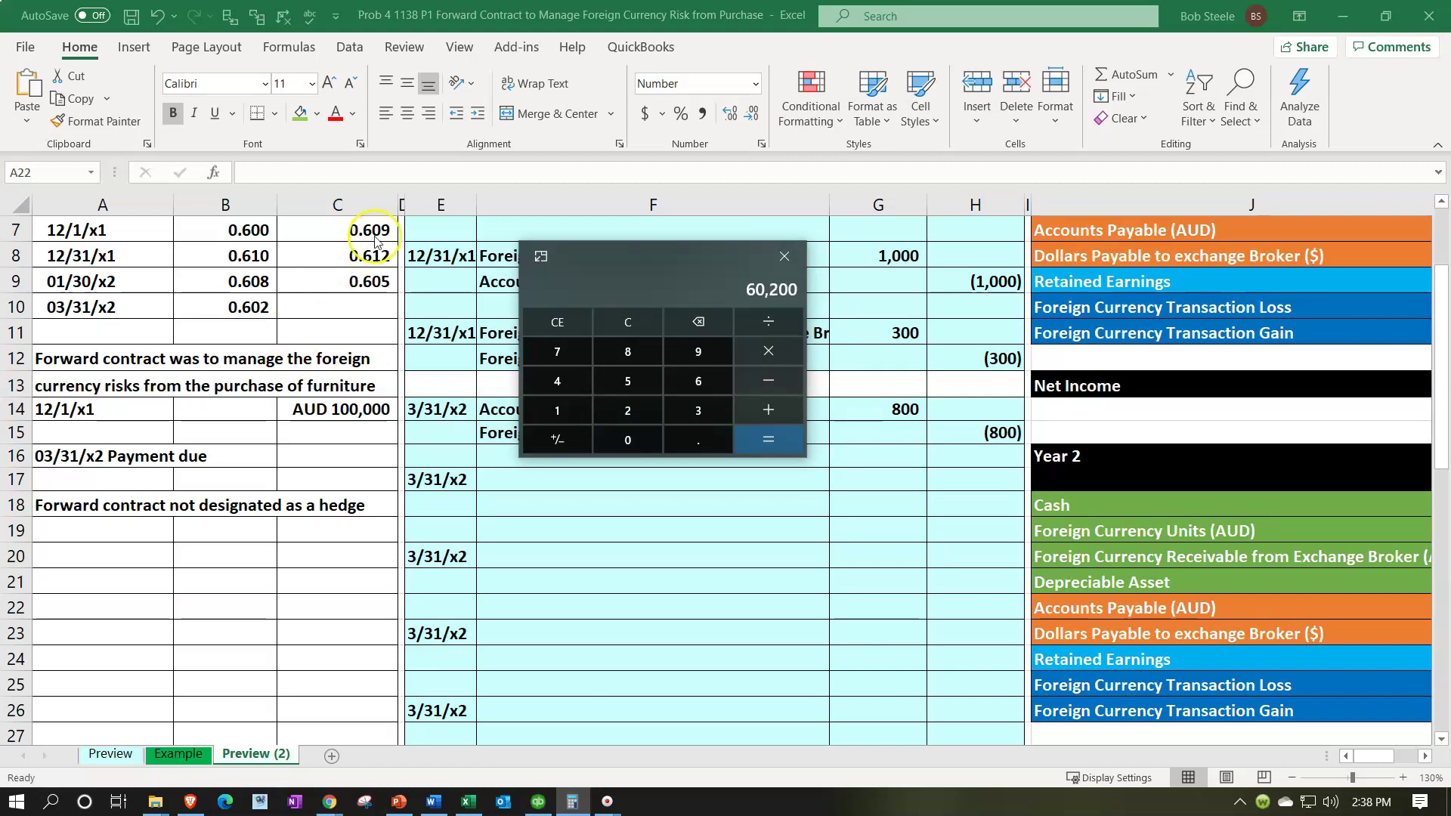
left_click_drag(618, 257, 1450, 286)
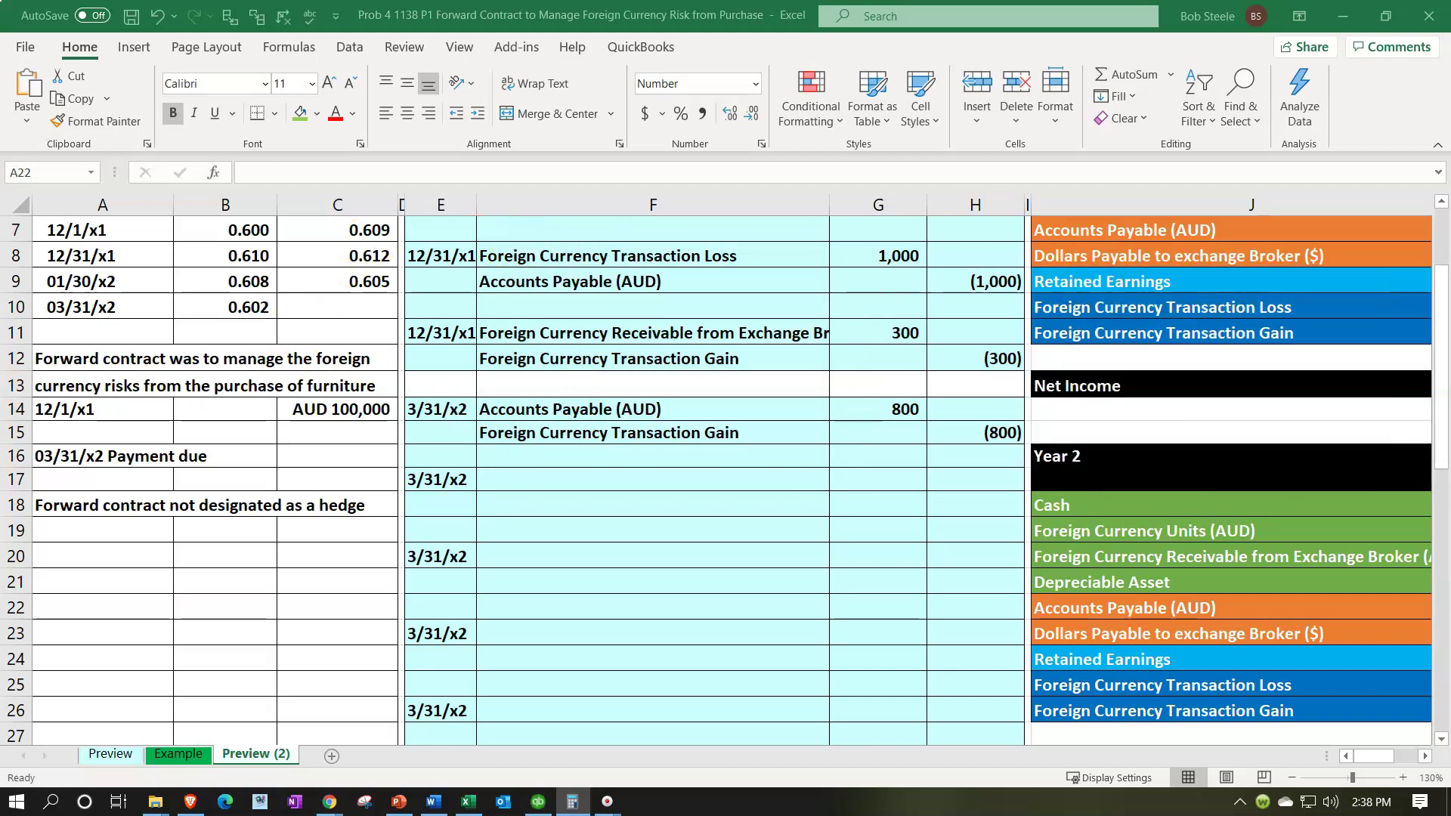
Step: Post the credit to the Year 2 Foreign Currency Transaction Gain entries cell L26 by linking it to H15
left_click(831, 455)
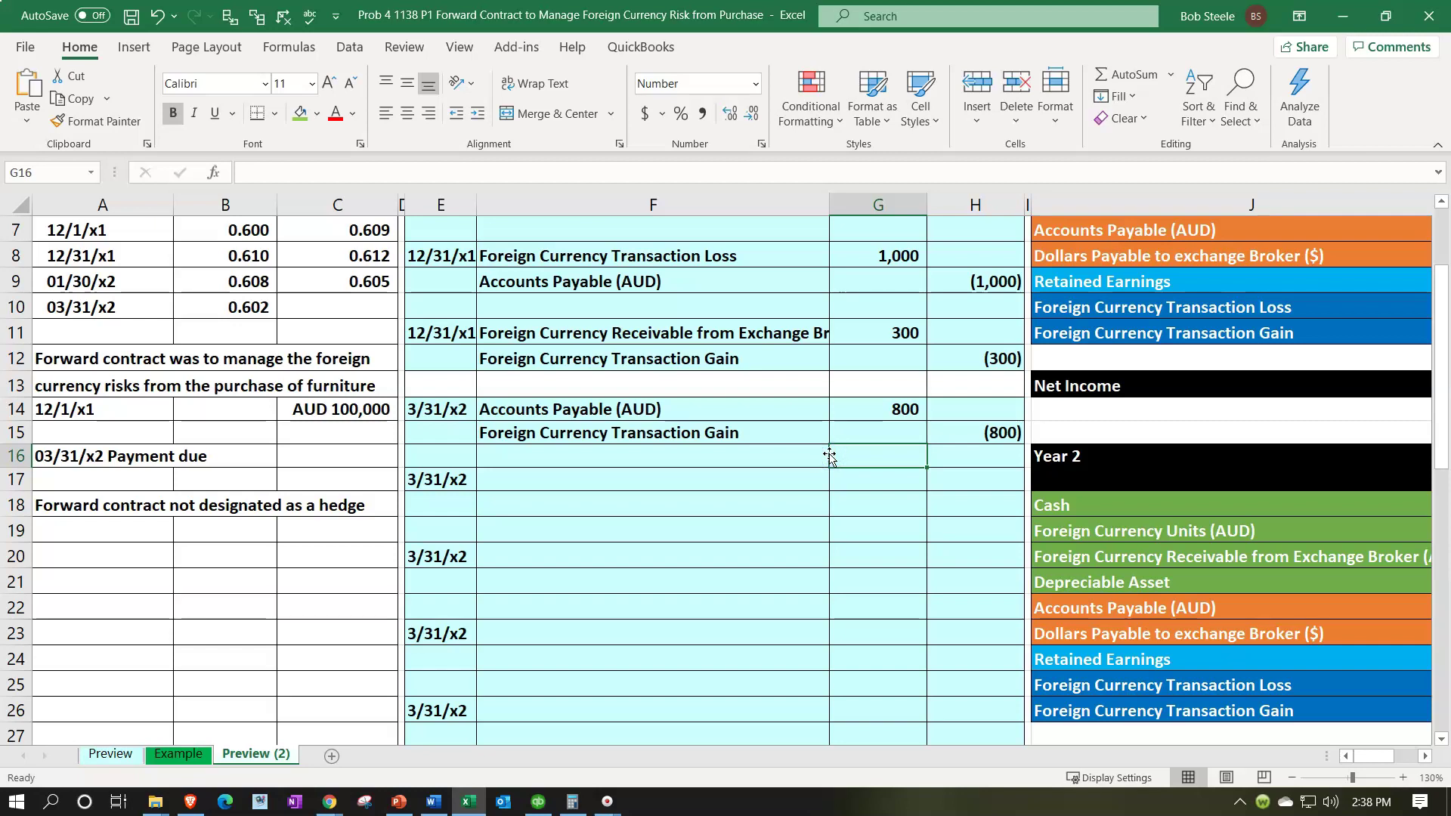
key("Right")
key("Right")
key("Right")
key("Right")
key("Right")
key("Right")
key("Down")
key("Down")
key("Down")
key("Down")
key("Down")
key("Down")
key("Down")
key("Down")
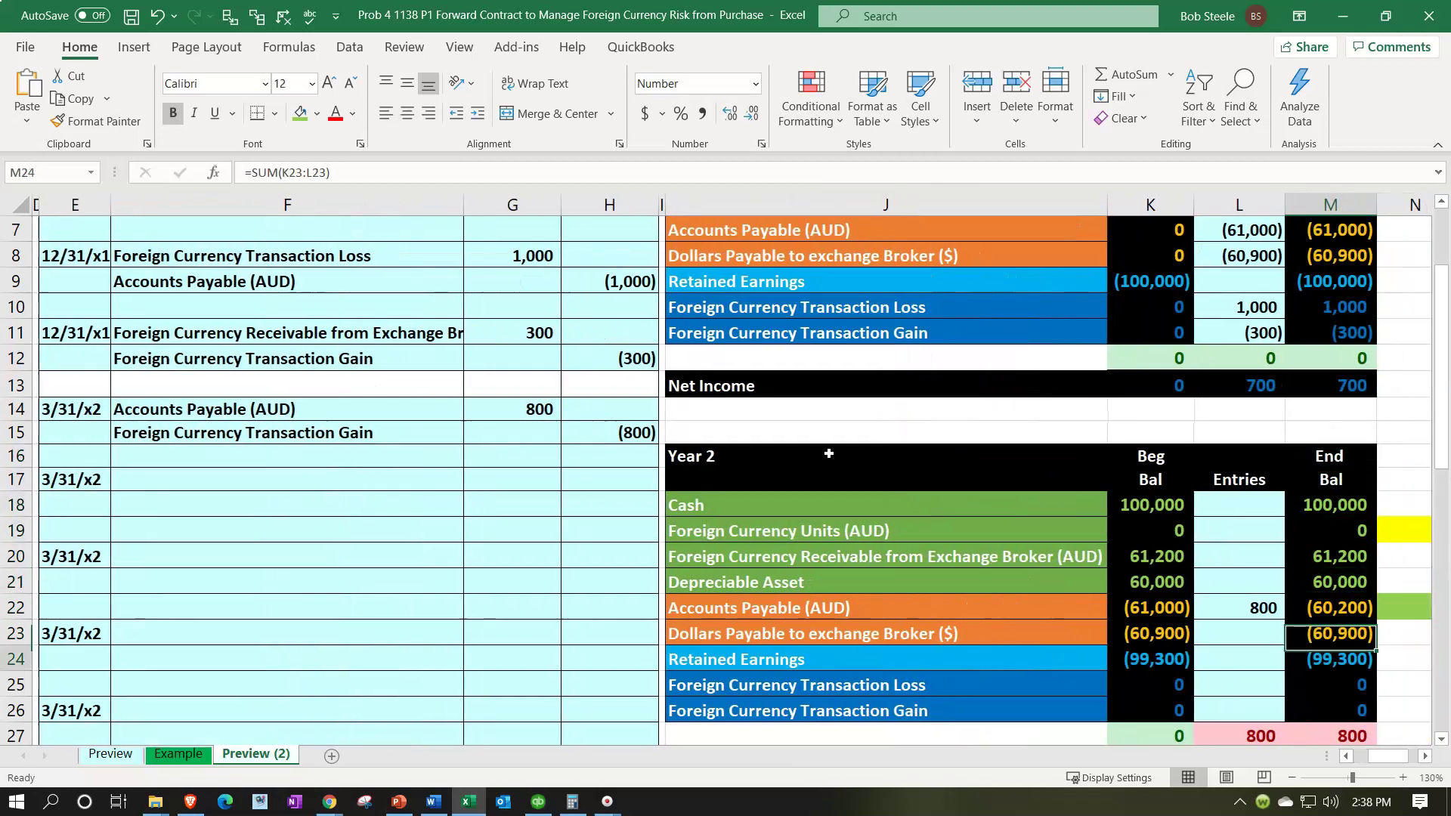
key("Down")
key("Down")
key("Left")
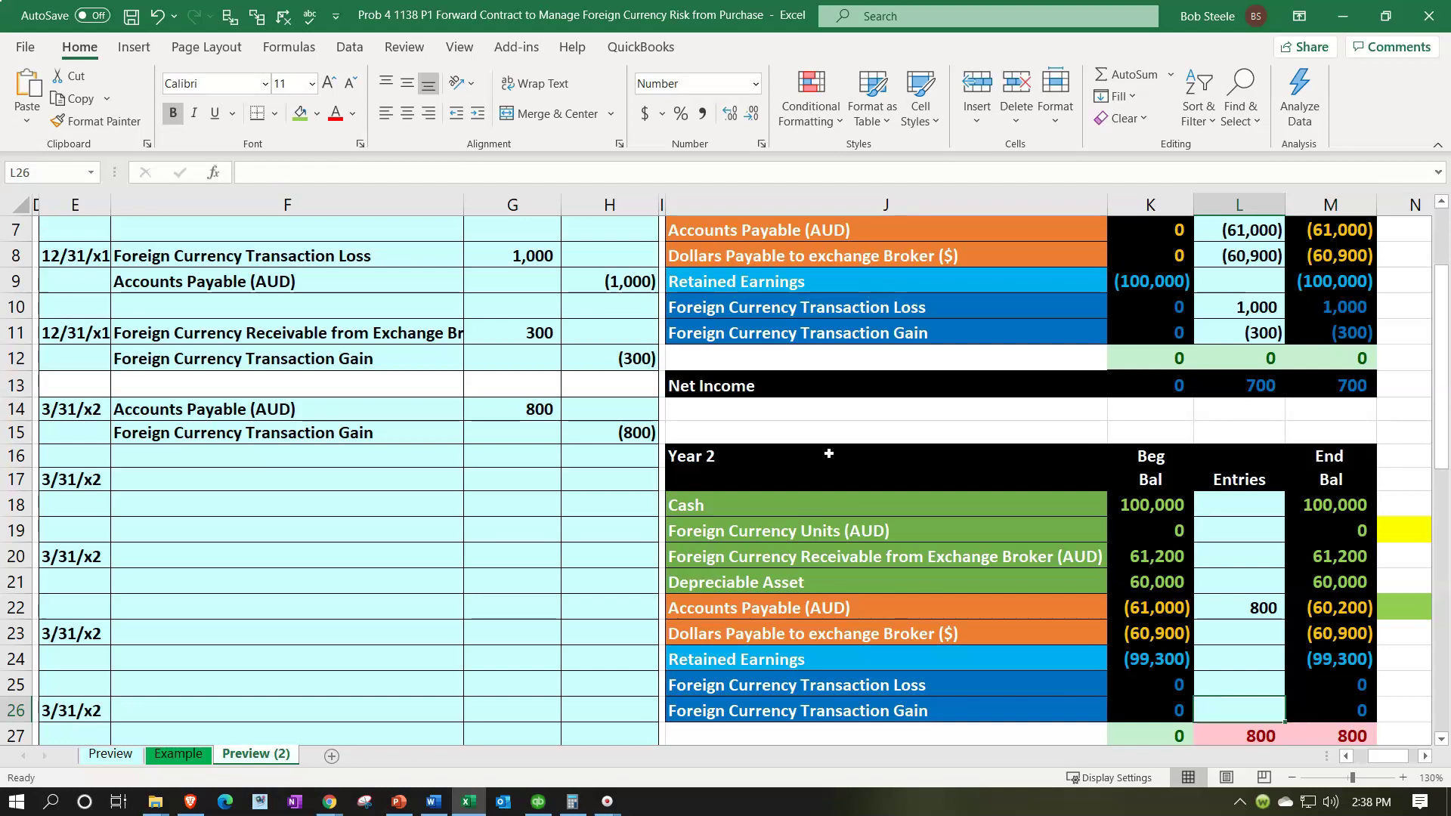
type("=")
key("Left")
key("Left")
key("Left")
key("Left")
key("Left")
key("Up")
key("Up")
key("Up")
key("Up")
key("Up")
key("Up")
key("Up")
key("Up")
key("Up")
key("Up")
key("Up")
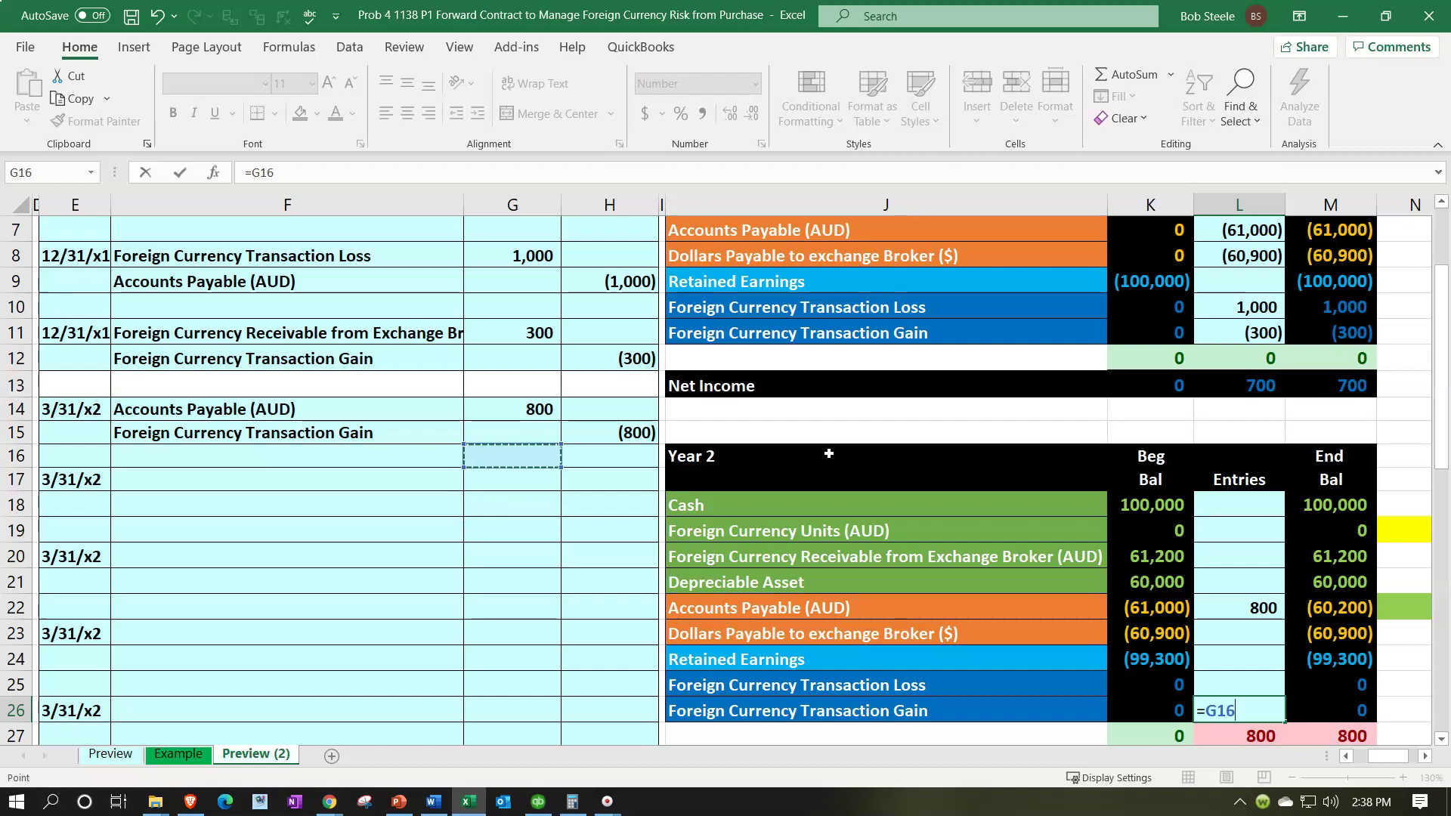
key("Right")
key("Return")
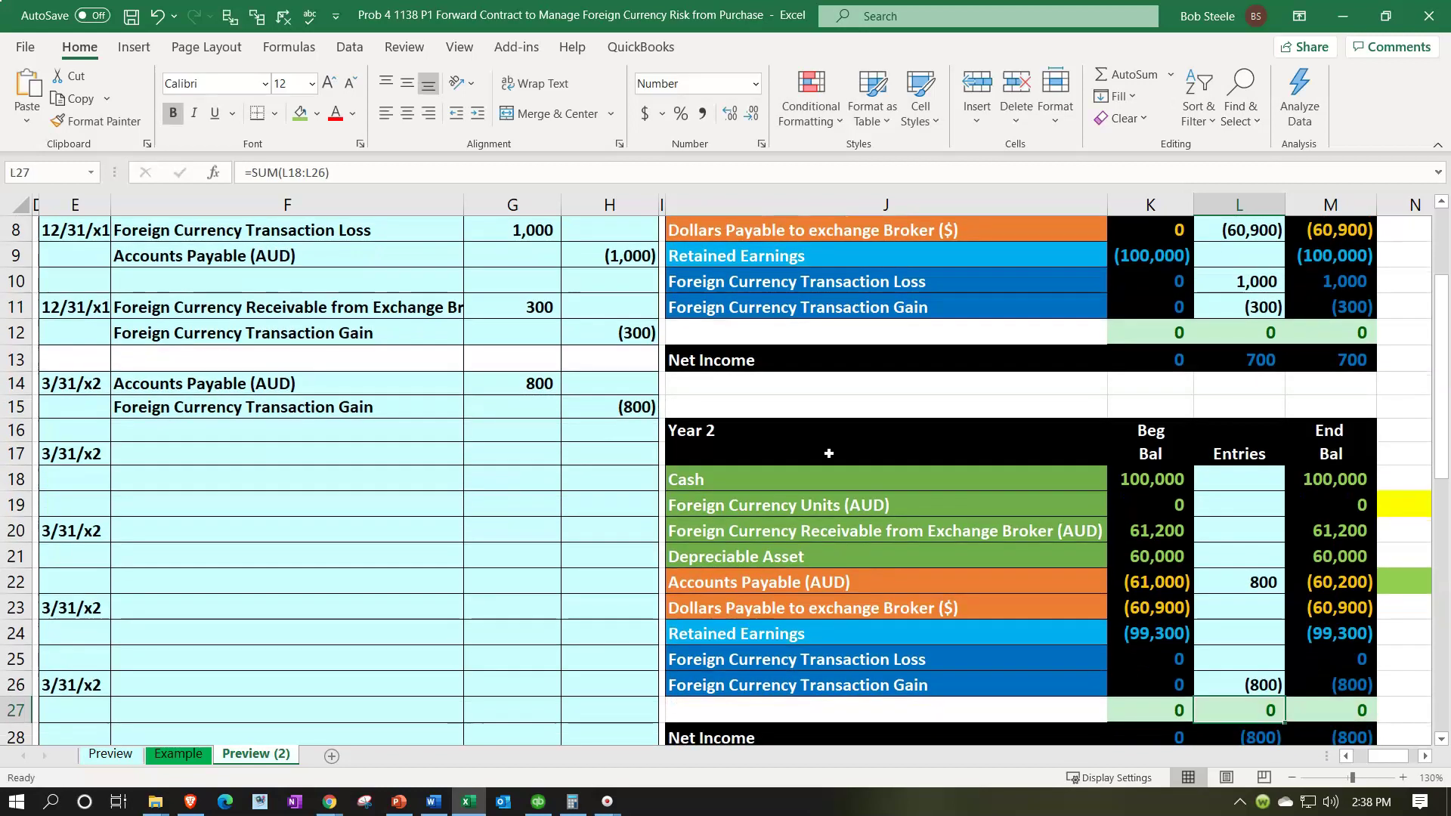
Step: Change the fill of cell N22, beside the Year 2 Accounts Payable (AUD) ending balance, to yellow
left_click(1266, 593)
key("Right")
key("Right")
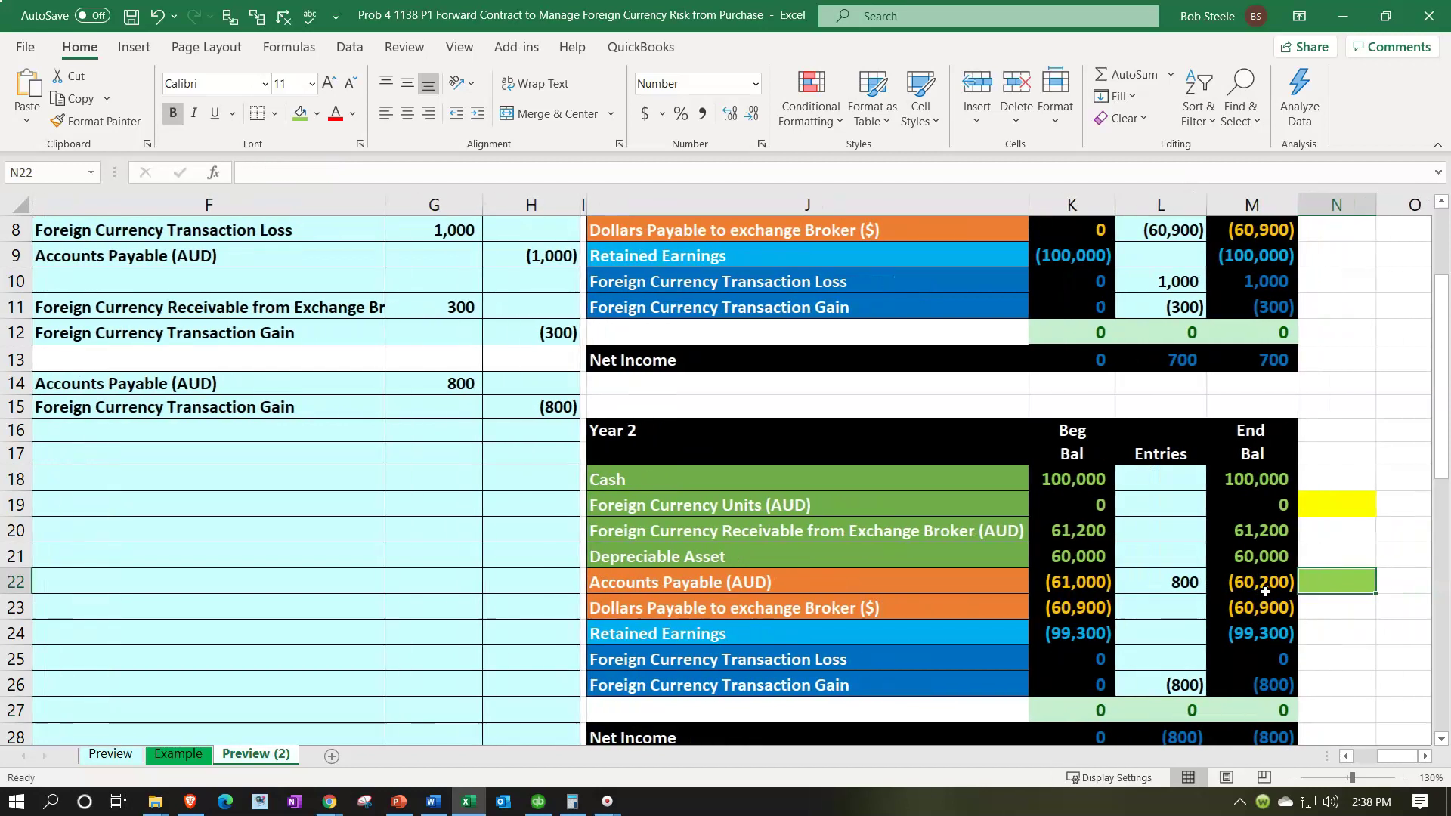
right_click(1331, 579)
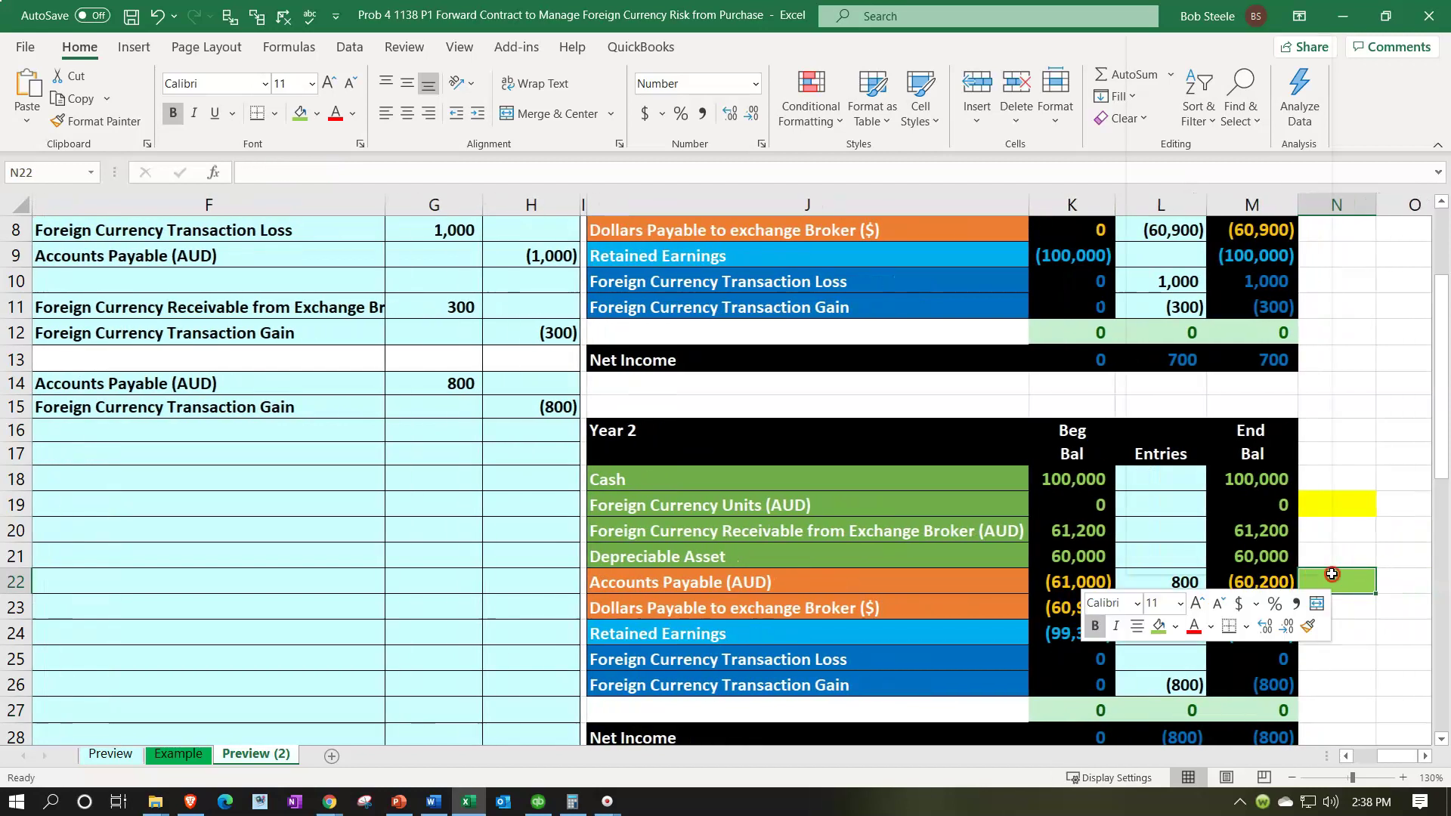
left_click(1177, 627)
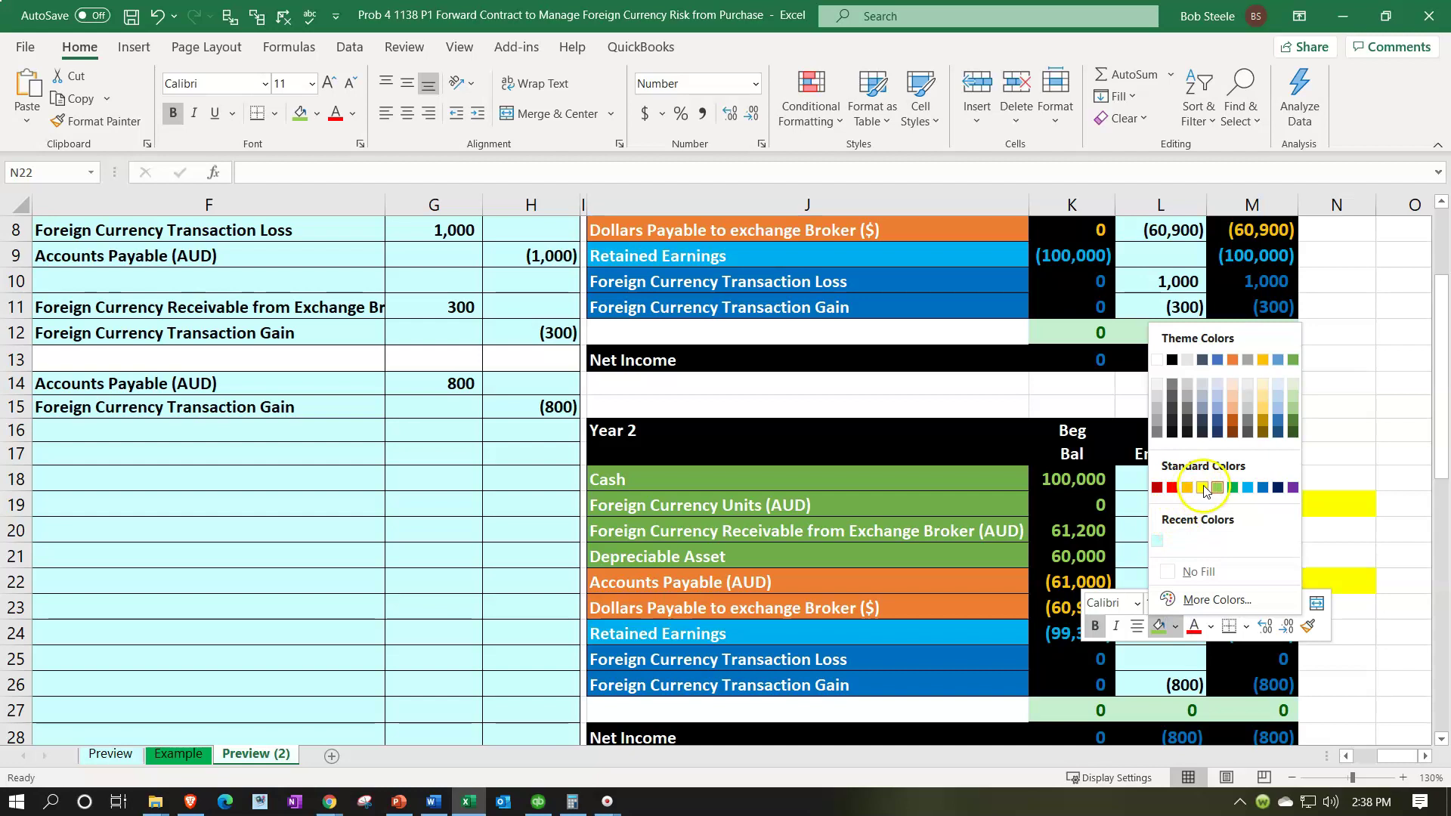
left_click(1203, 482)
Step: Change the fill of cell N19, beside the Year 2 Foreign Currency Units (AUD) ending balance, to light green
left_click(1324, 492)
right_click(1326, 492)
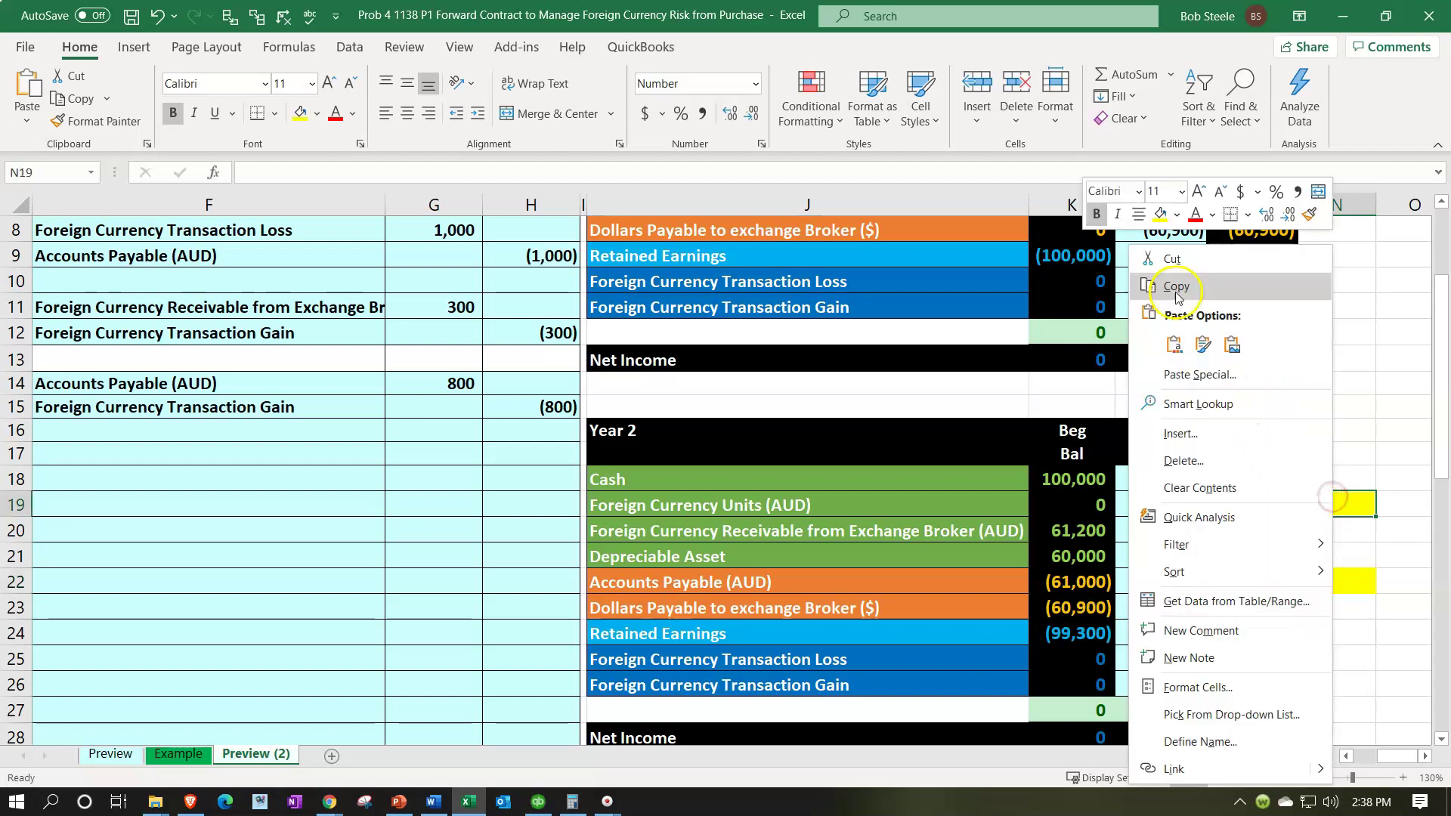
left_click(1177, 214)
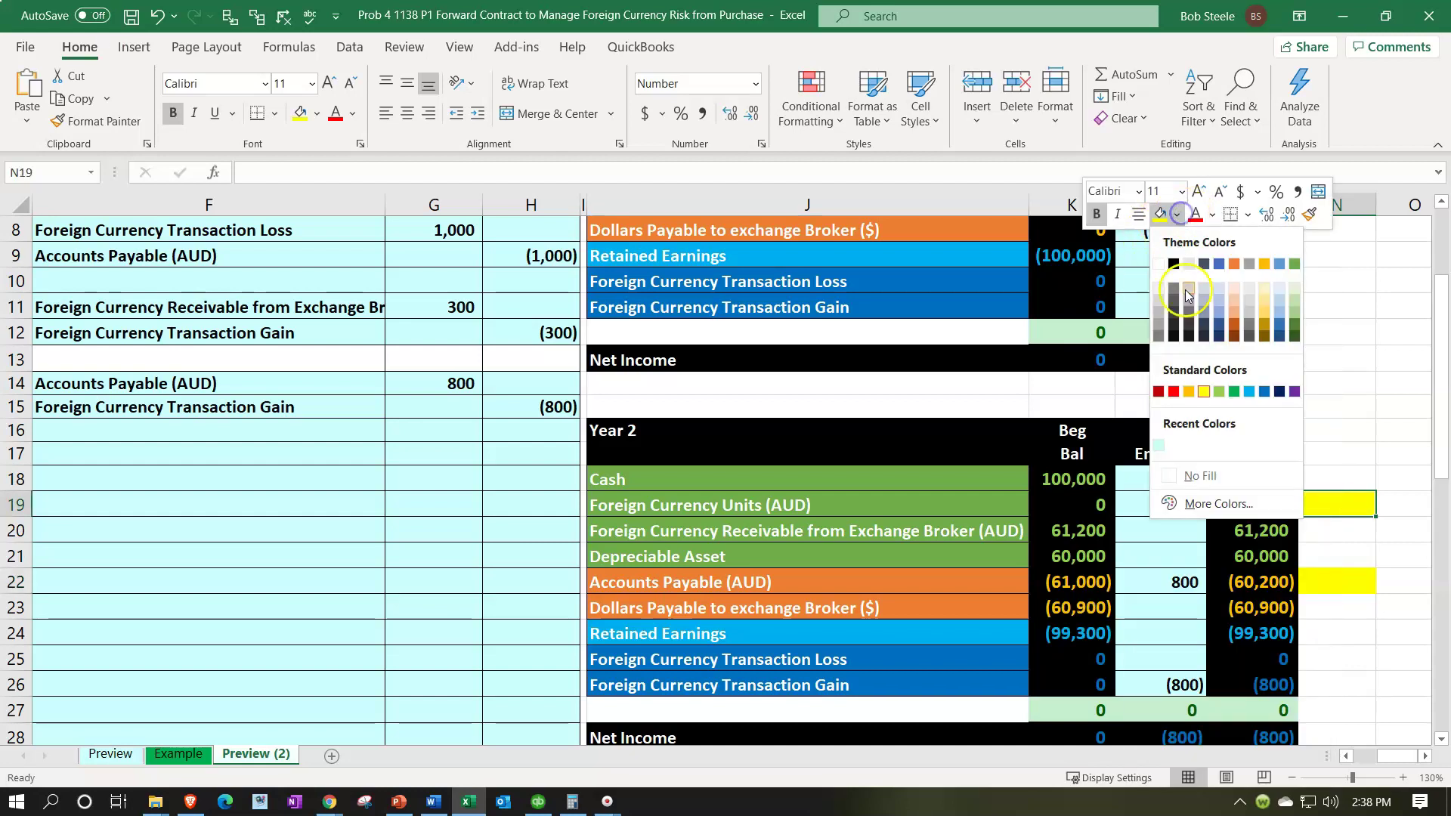
left_click(1219, 392)
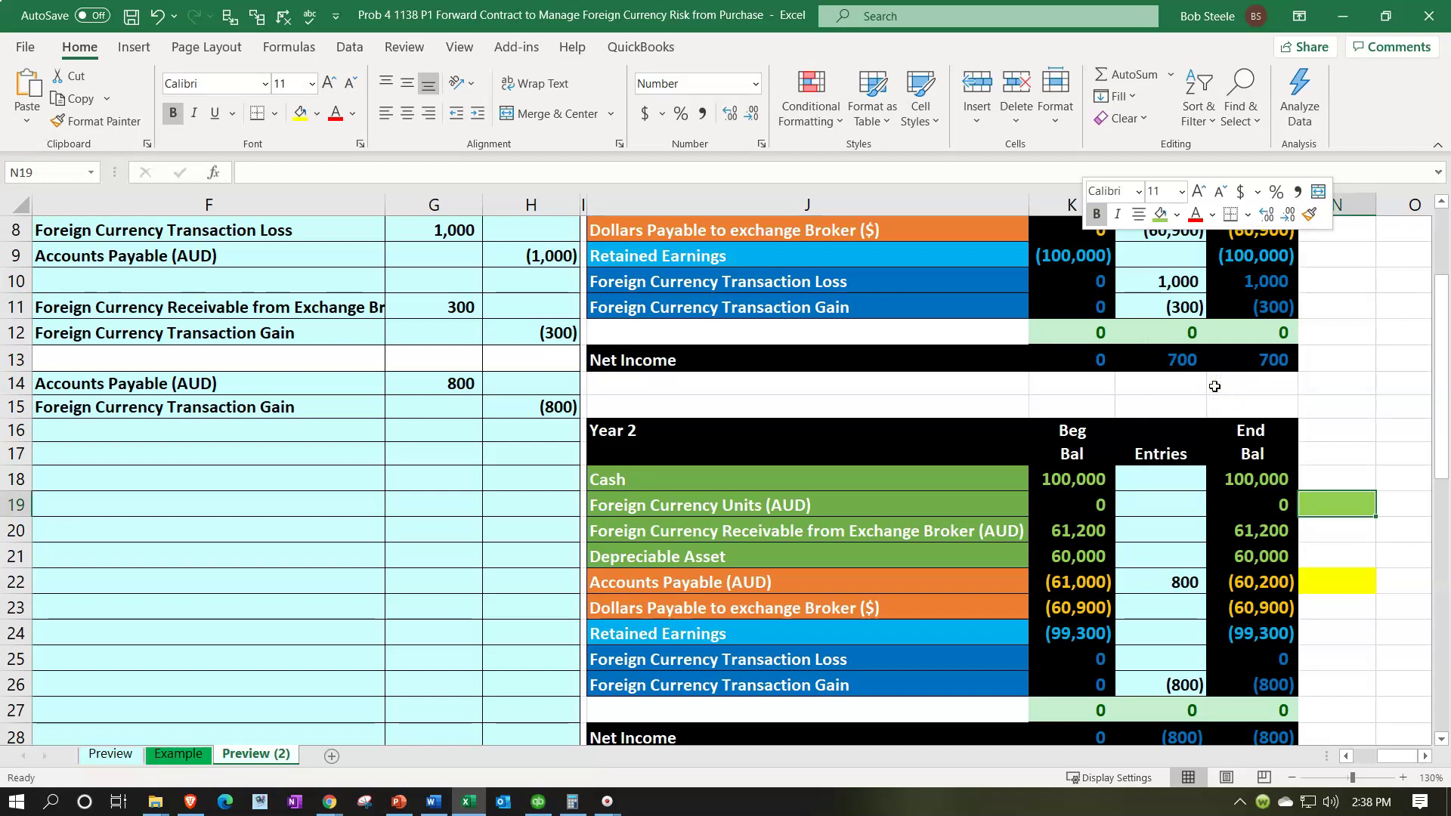
Step: Fill cell N20, beside the Year 2 Foreign Currency Receivable ending balance, with light green
left_click(1341, 525)
right_click(1341, 525)
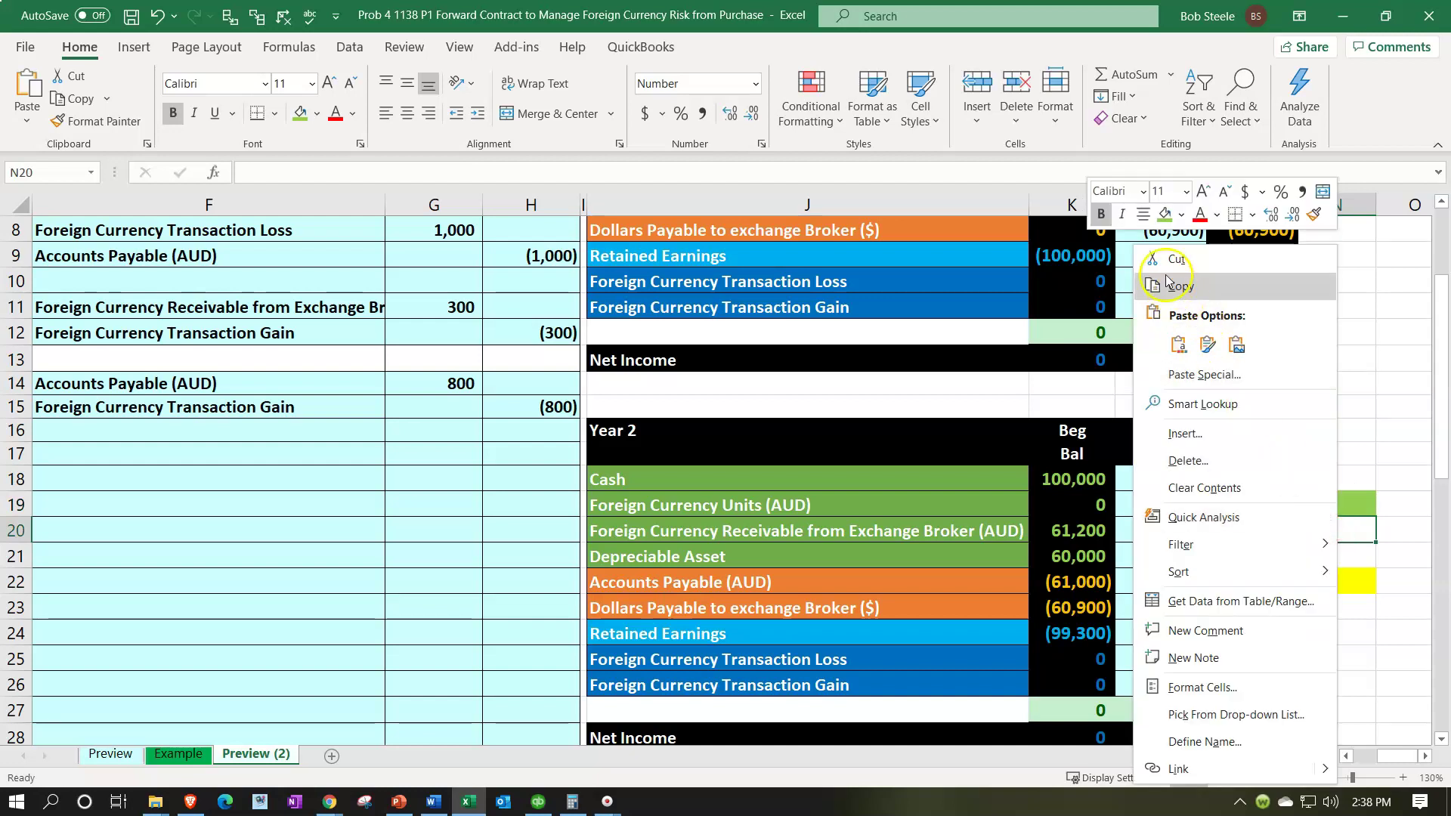
left_click(1165, 215)
Step: Remove the fill colour from cell N19 beside the Year 2 Foreign Currency Units (AUD) row
left_click(1341, 476)
left_click(1341, 504)
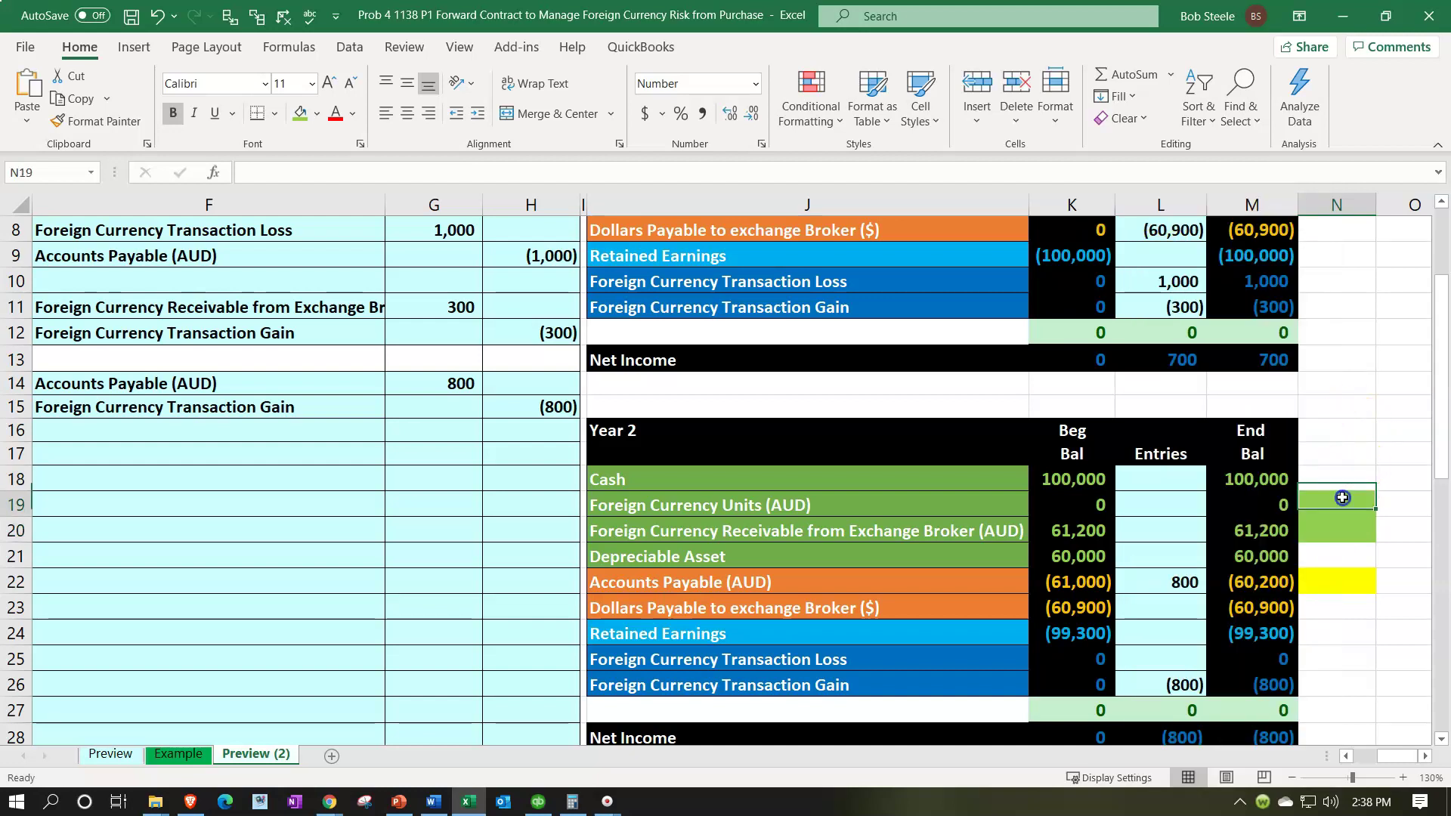
right_click(1342, 504)
left_click(1186, 215)
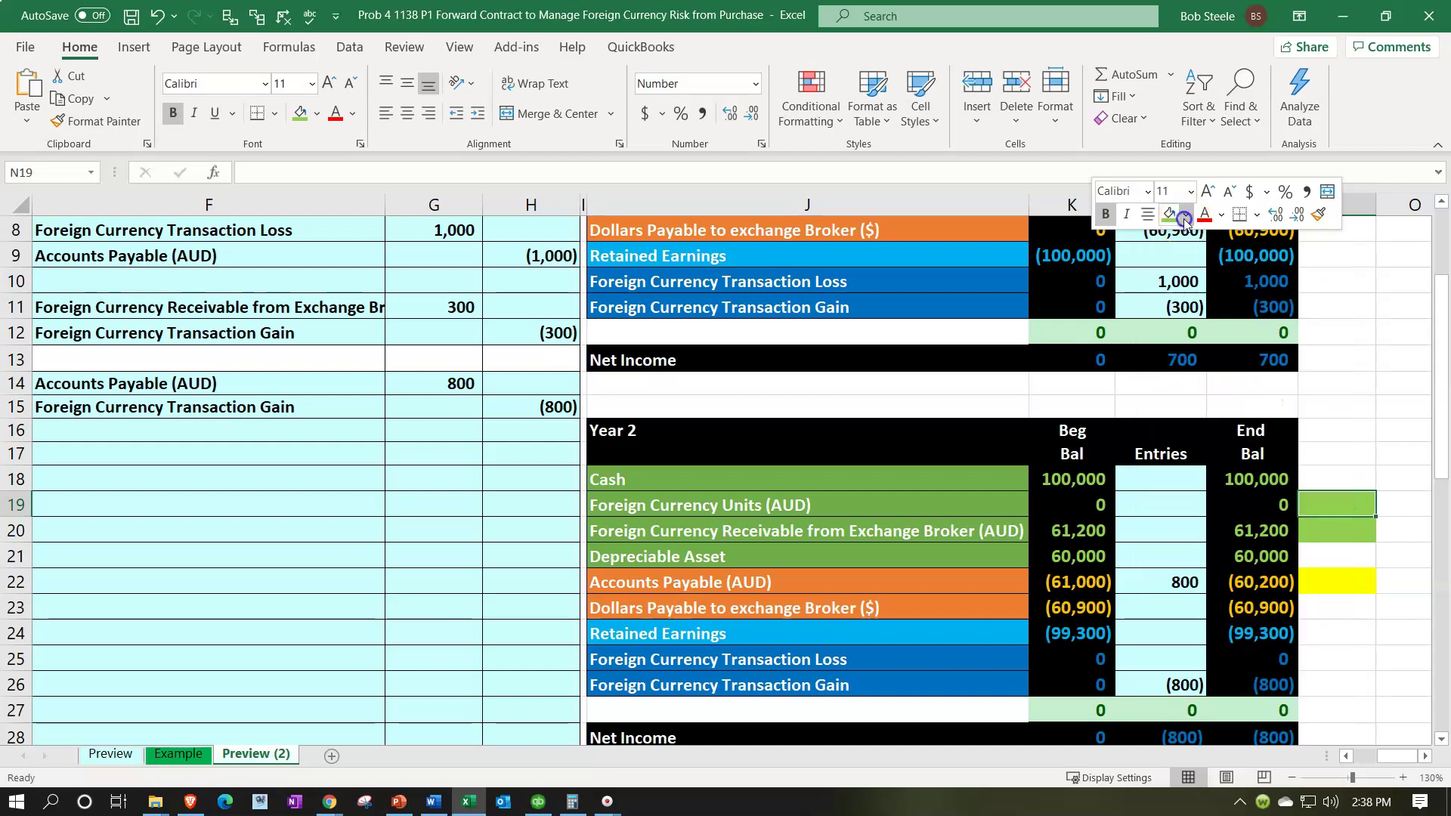
left_click(1225, 479)
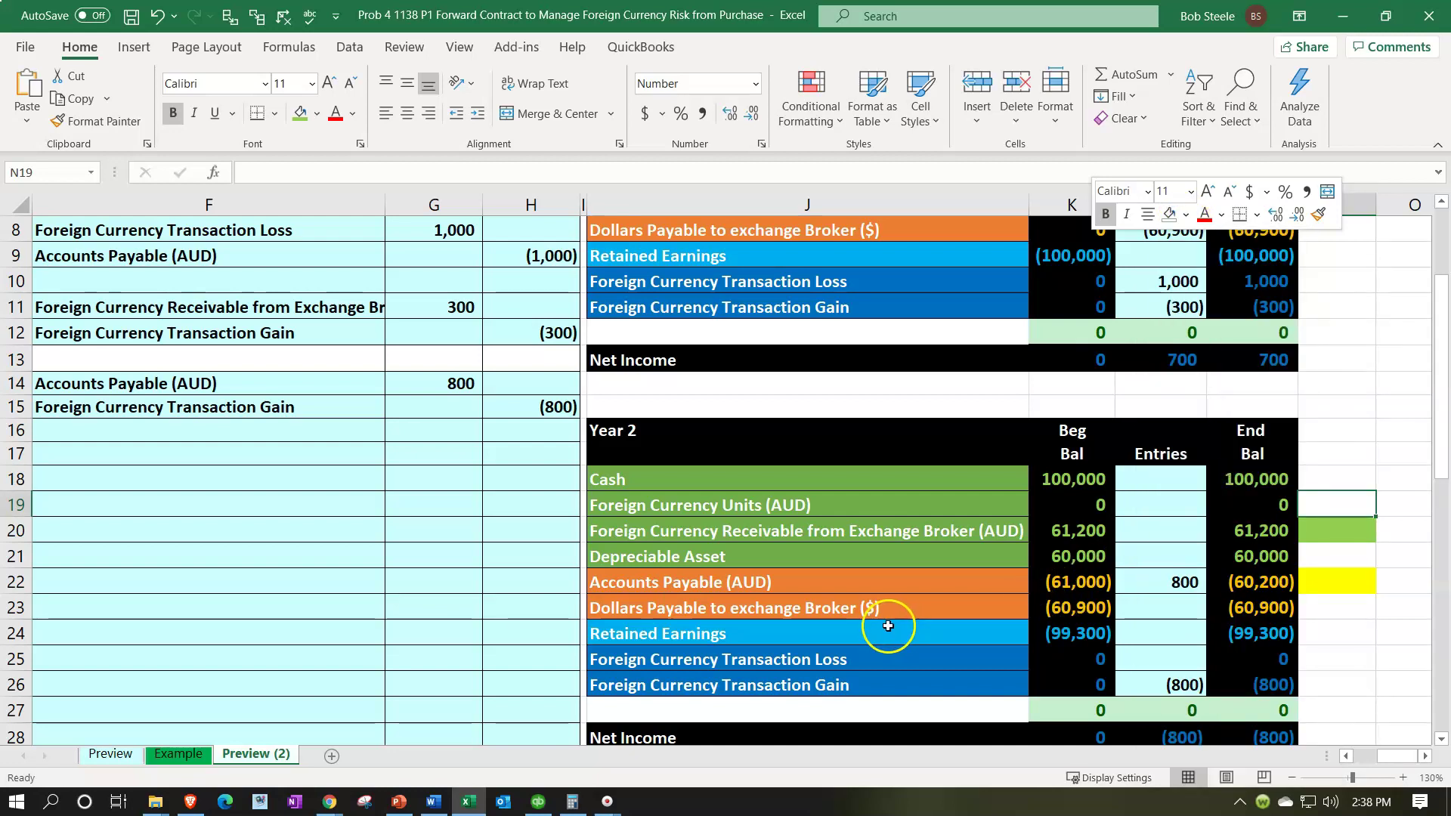
Step: Bring Calculator over the worksheet and multiply 100,000 by 0.602, the 03/31/x2 spot rate
left_click(1217, 539)
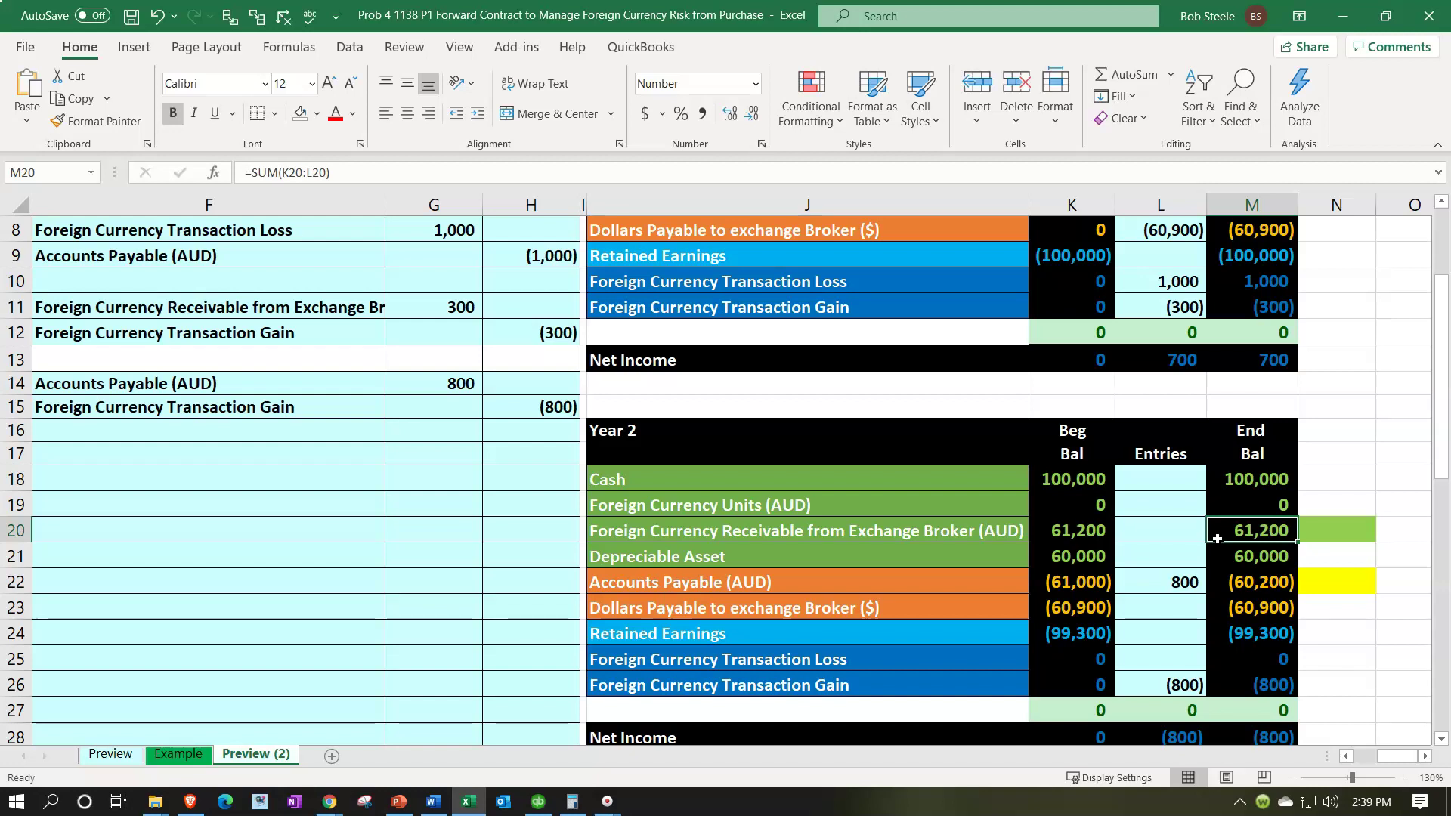
key("Left")
key("Left")
key("Home")
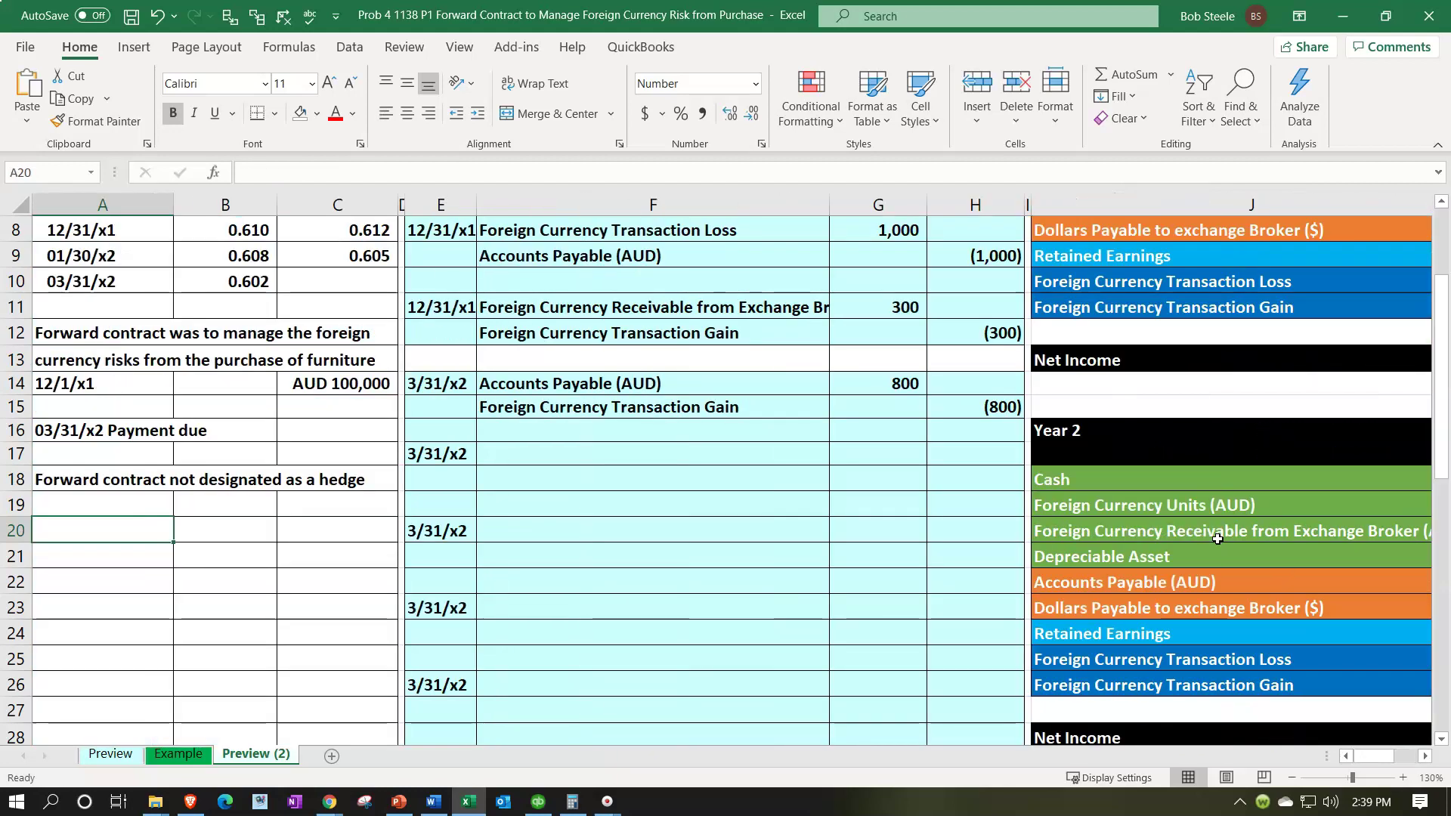
scroll(1217, 539, "up", 1)
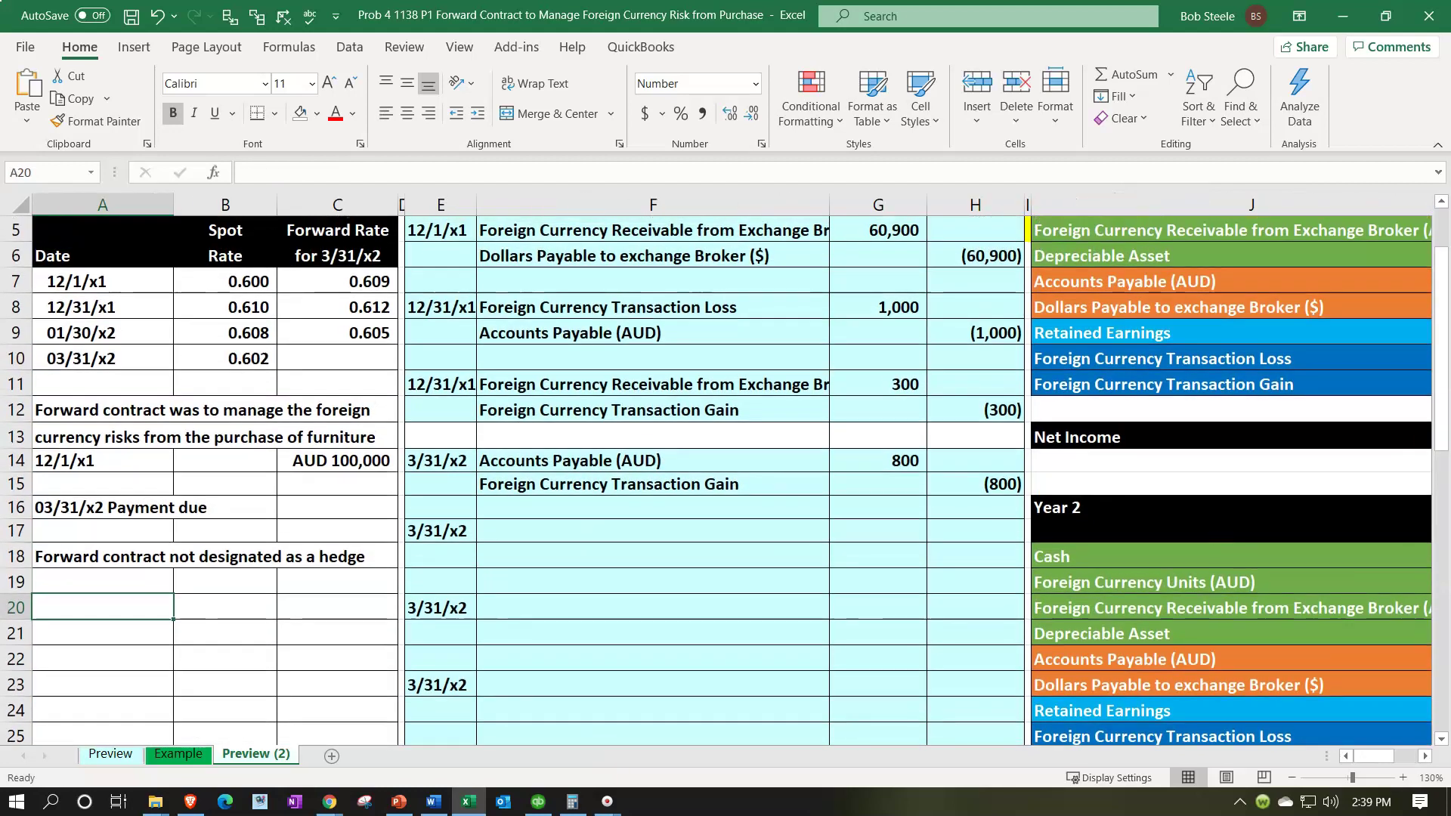
left_click_drag(1450, 168, 616, 266)
left_click(567, 340)
type("1000000")
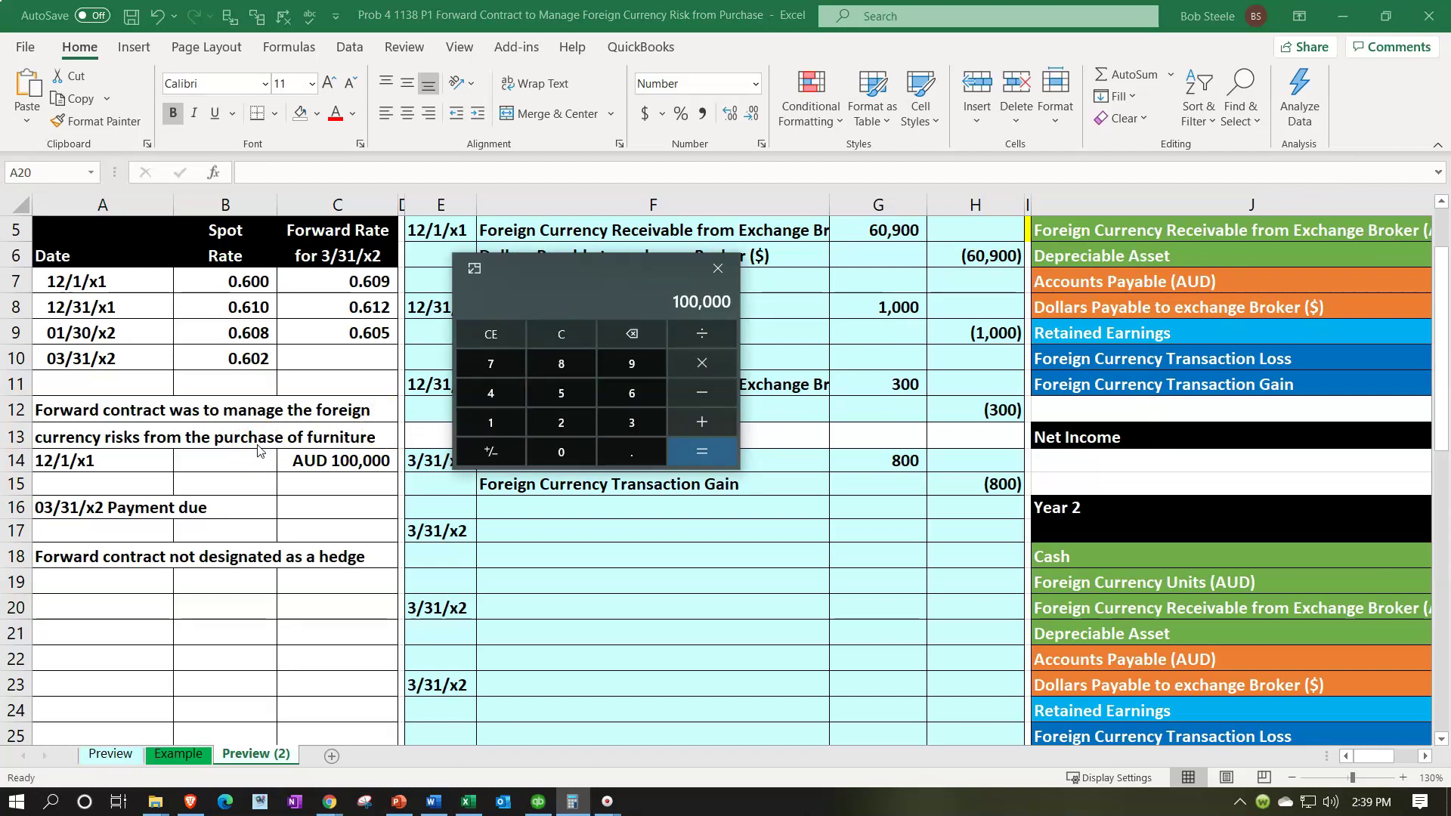
type("*.602=")
Step: Subtract the Foreign Currency Receivable balance in M20, 61,200, from the Calculator result
left_click(1111, 582)
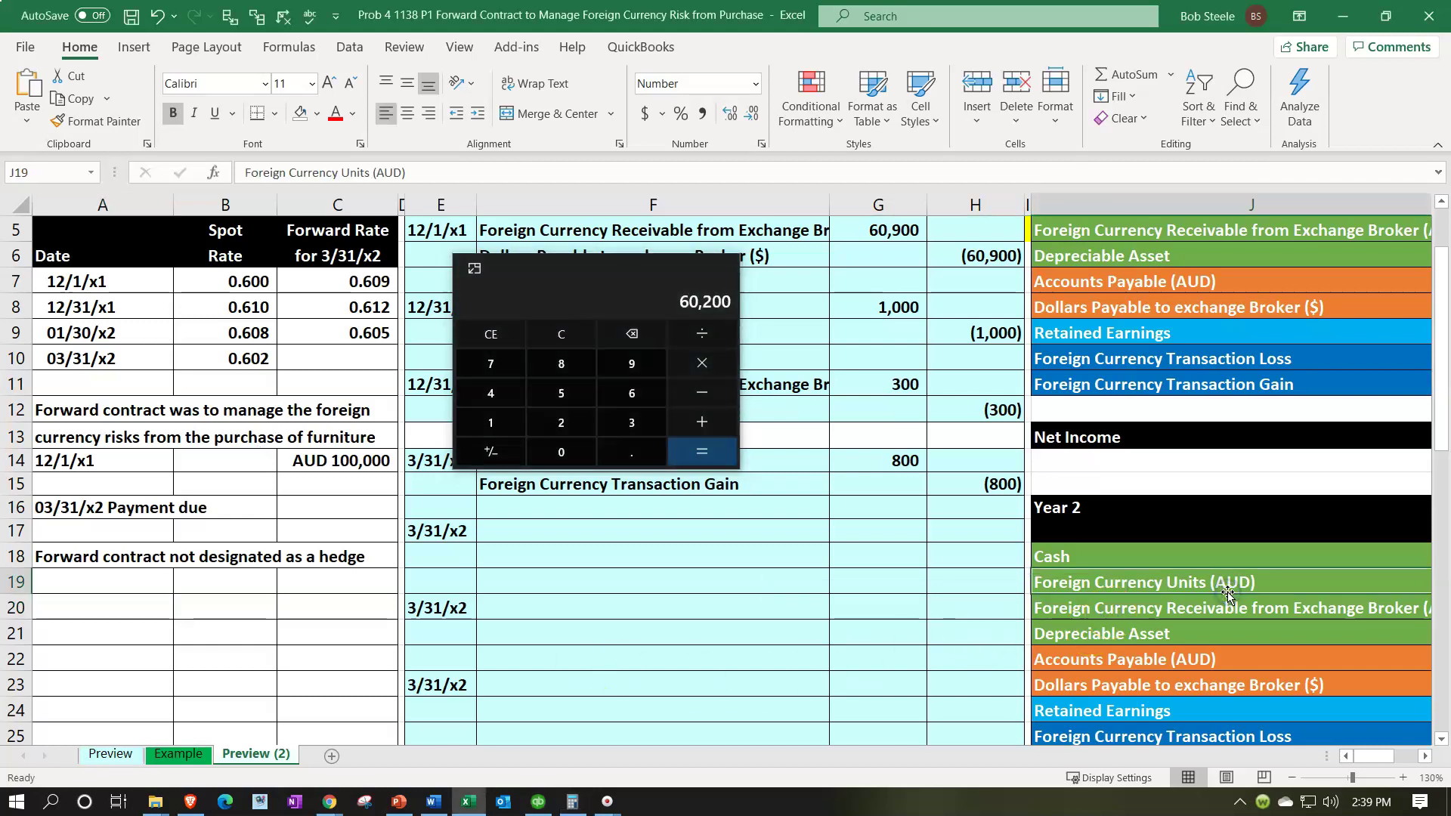
key("Right")
key("Right")
key("Right")
key("Down")
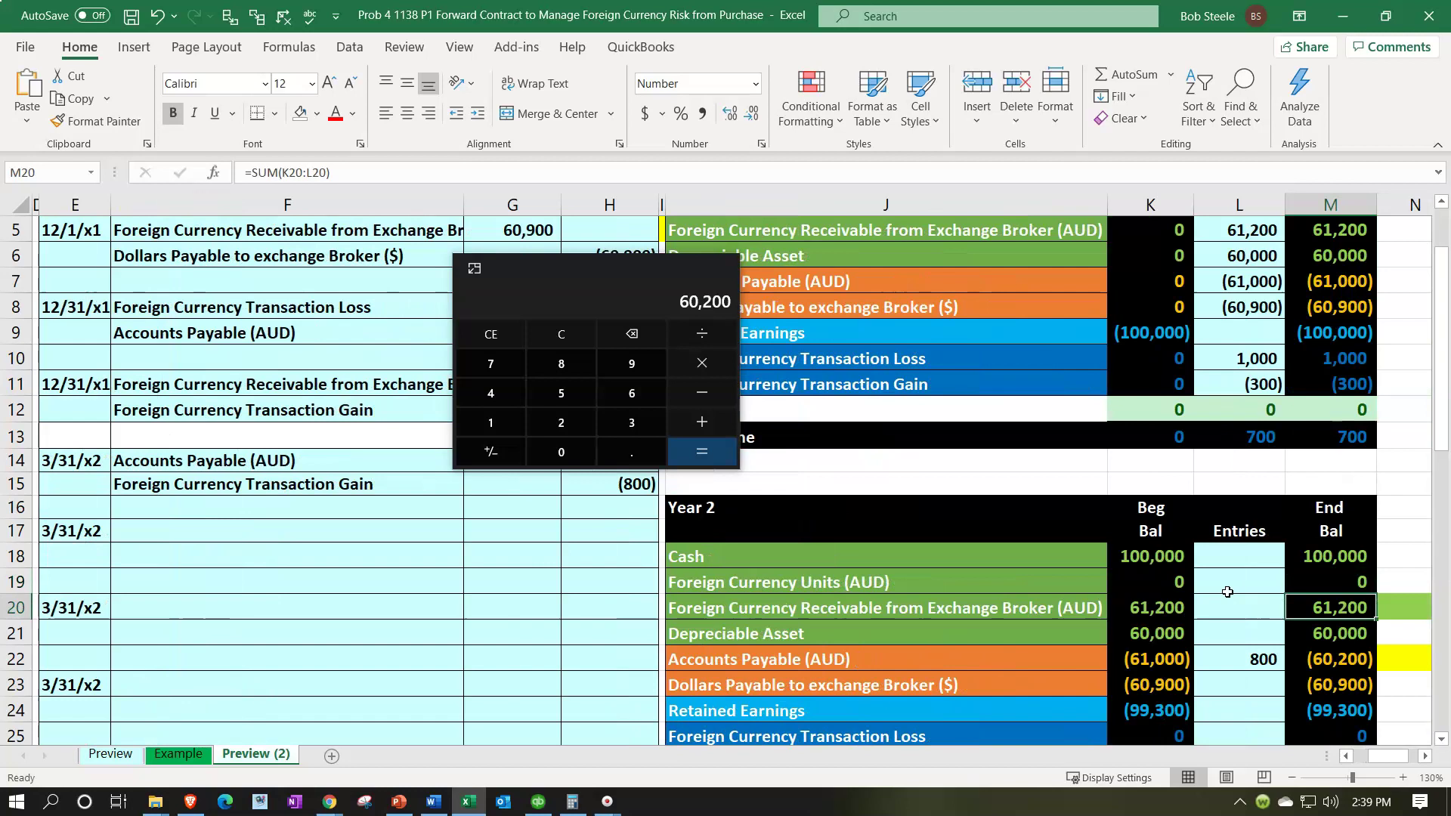
left_click(714, 402)
type("-61200")
key("Return")
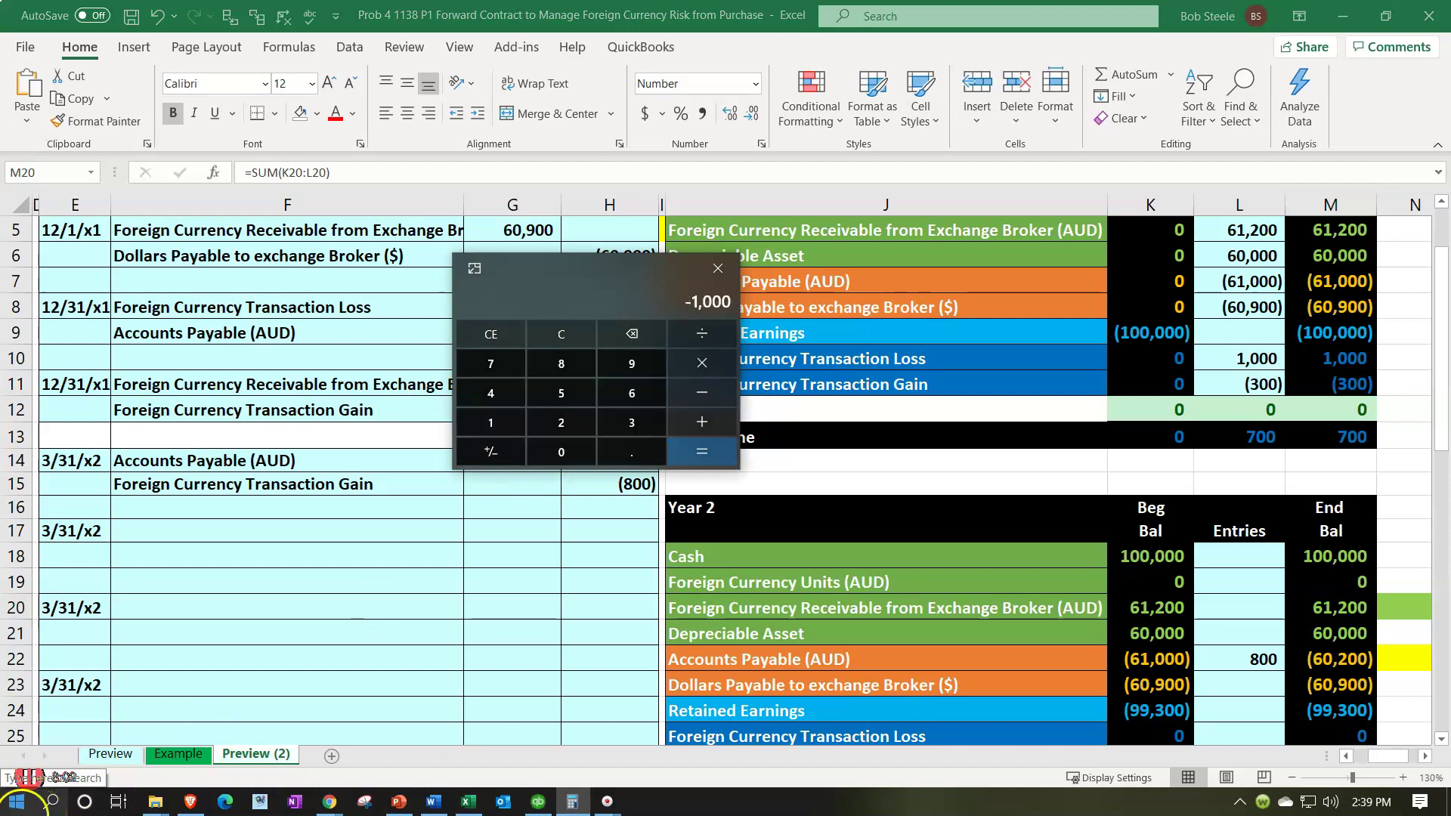
Step: Review the 12/31/x1 forward rate in C8 and the 03/31/x2 spot rate in B10, and move Calculator off the worksheet
left_click(190, 457)
key("Home")
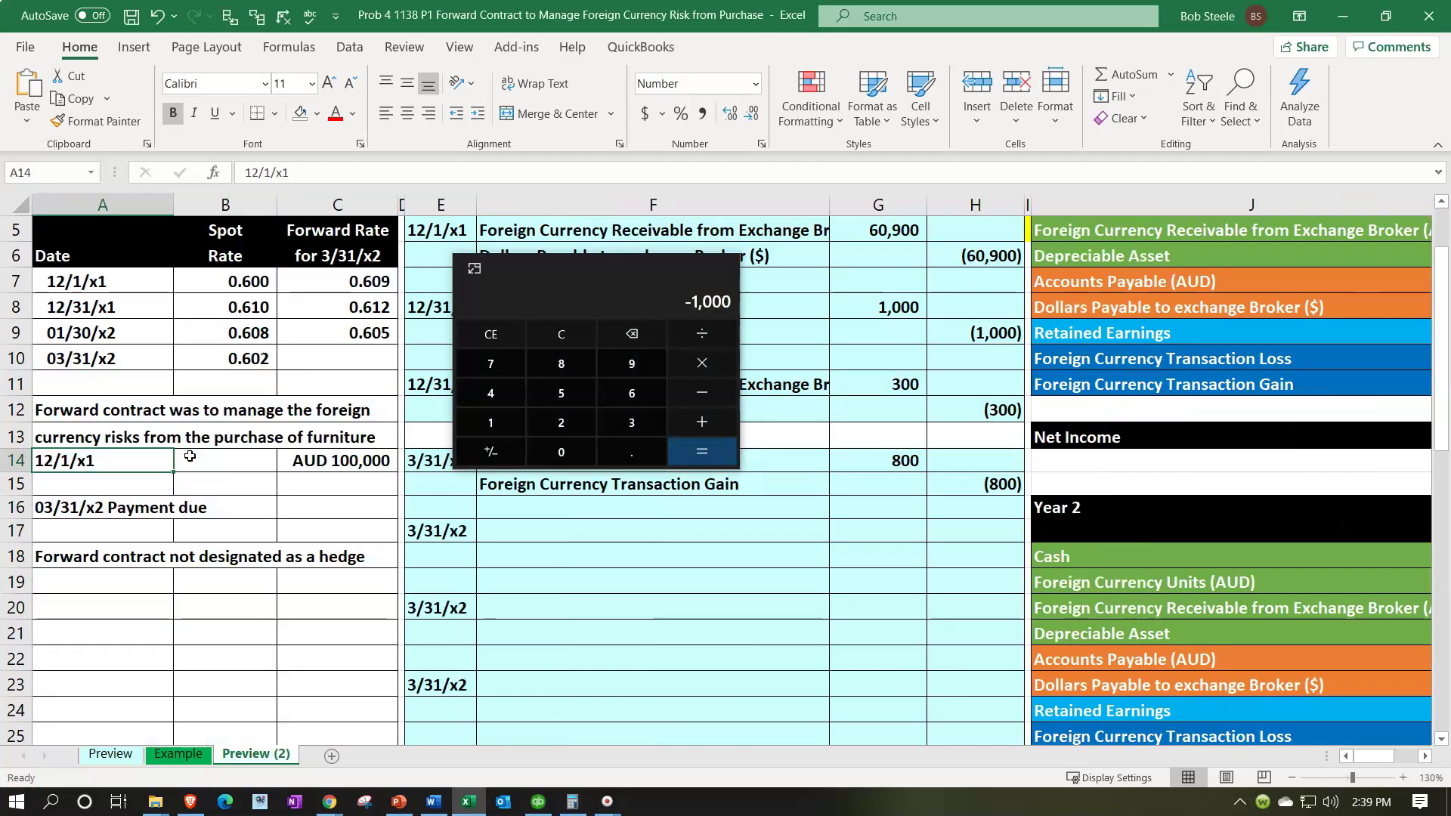
left_click(327, 310)
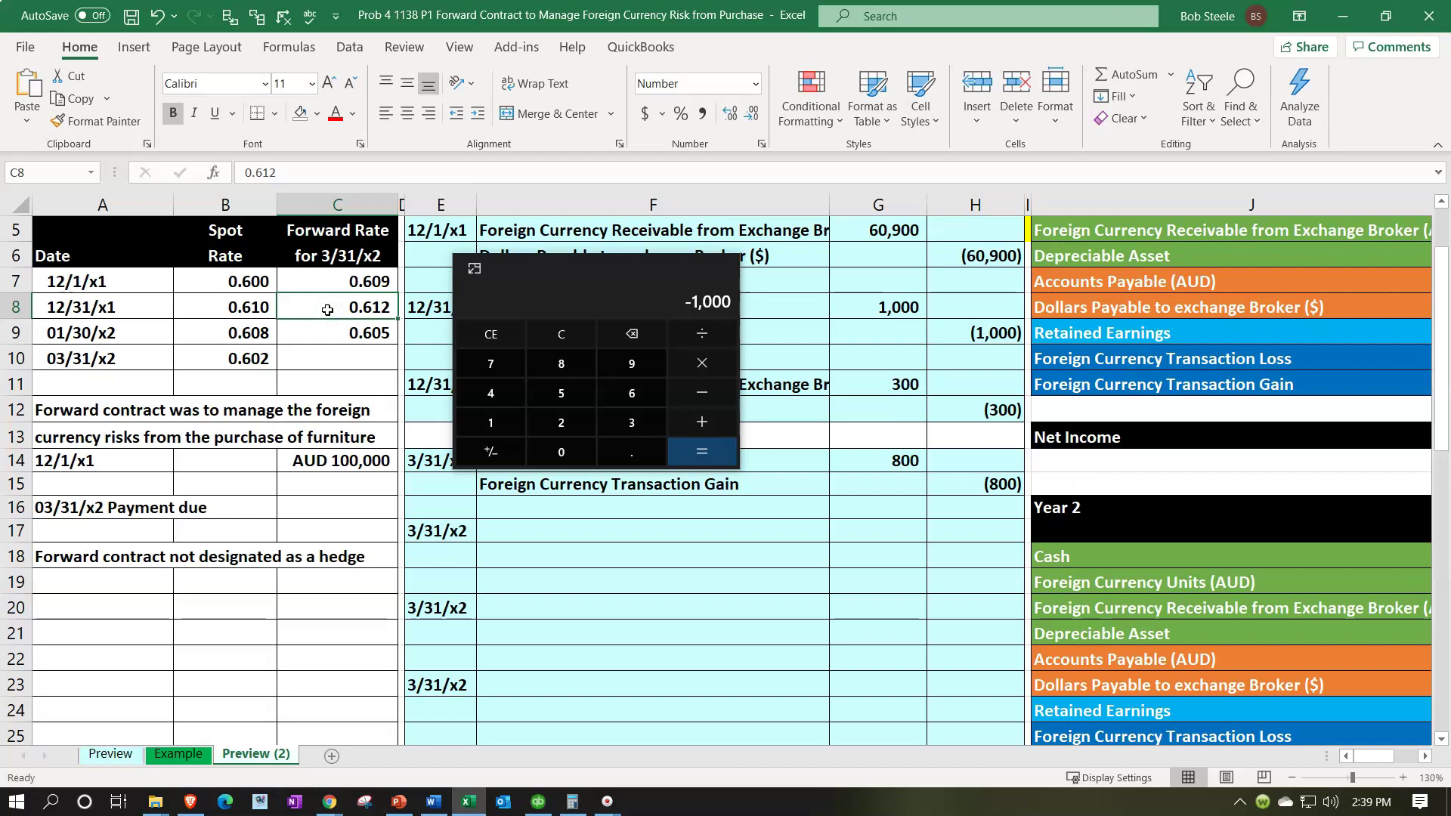
left_click(259, 357)
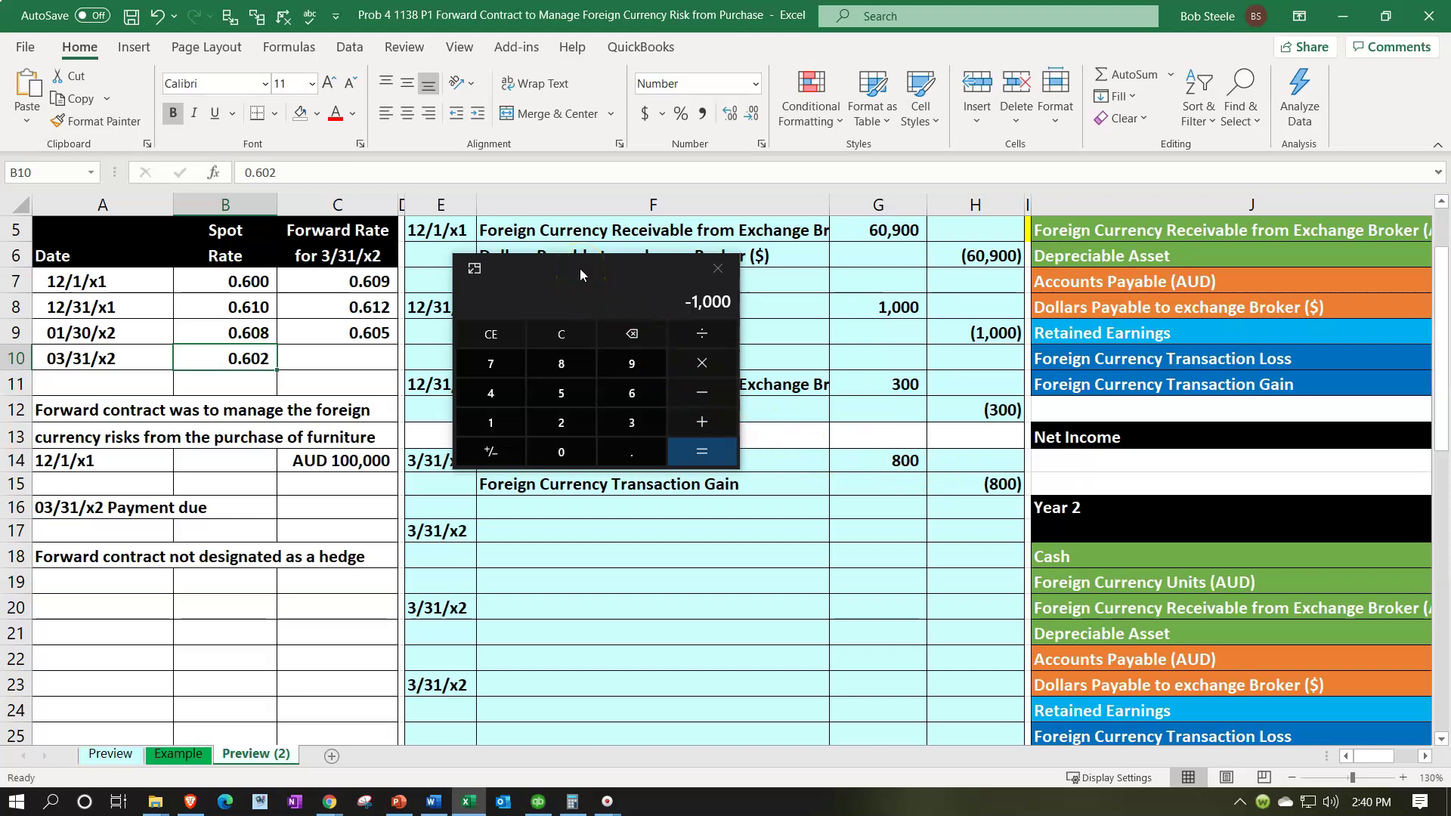
left_click_drag(579, 269, 1450, 219)
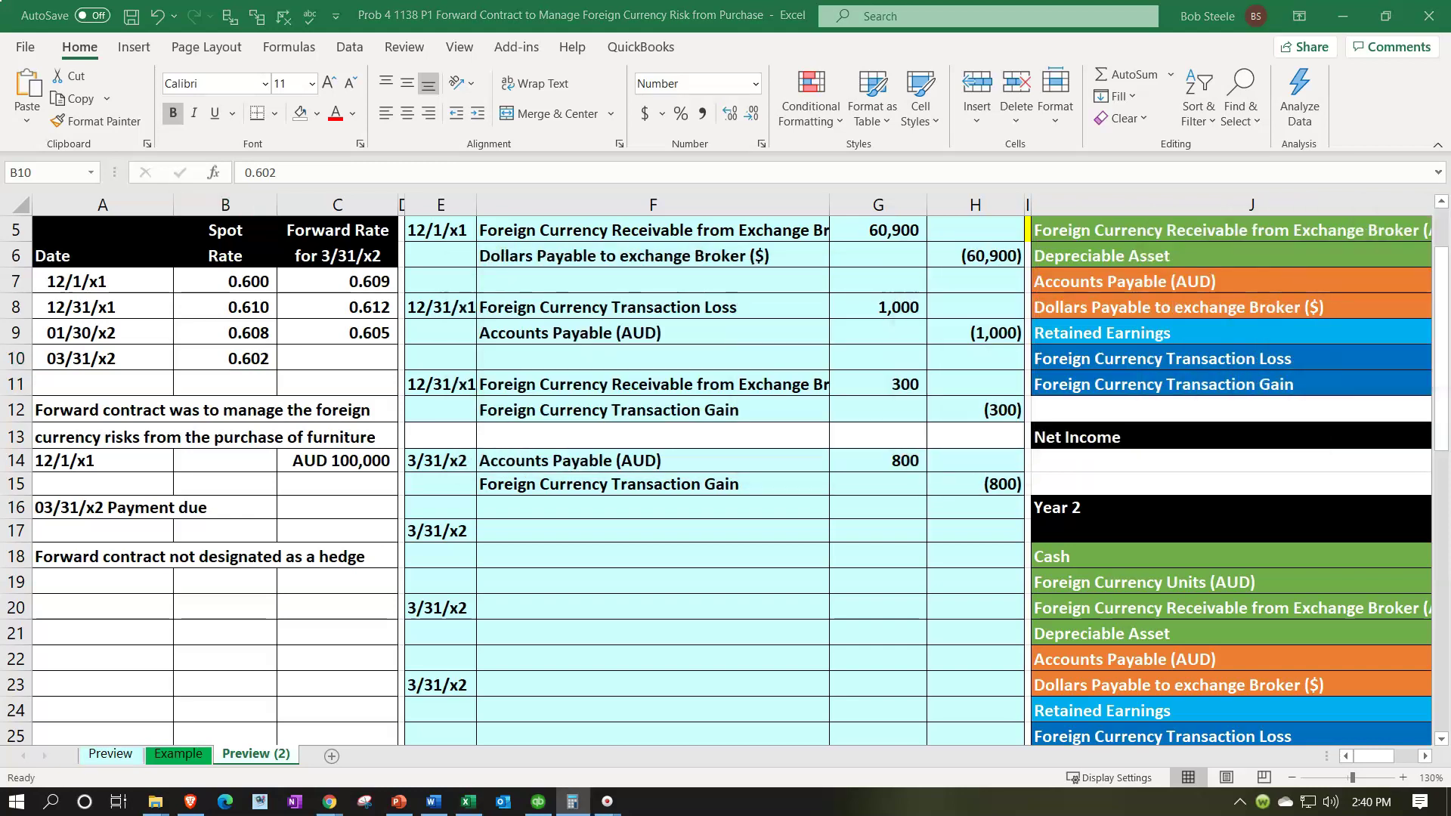
Step: Enter Foreign Currency Transaction Loss as the second 3/31/x2 entry's debit account by linking F17 to J25
left_click(597, 543)
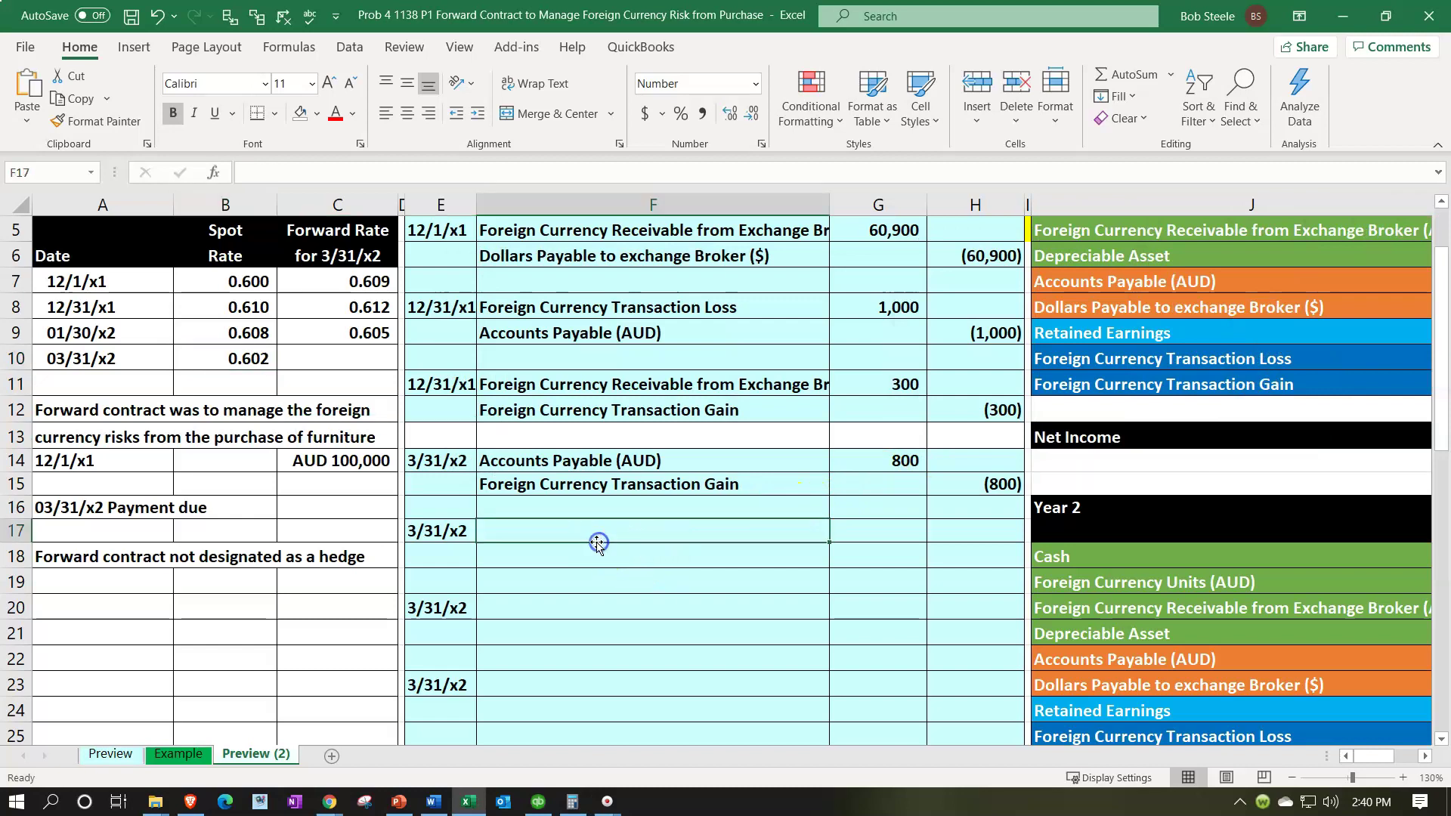
type("=")
key("Down")
key("Down")
key("Down")
key("Down")
key("Down")
key("Down")
key("Down")
key("Down")
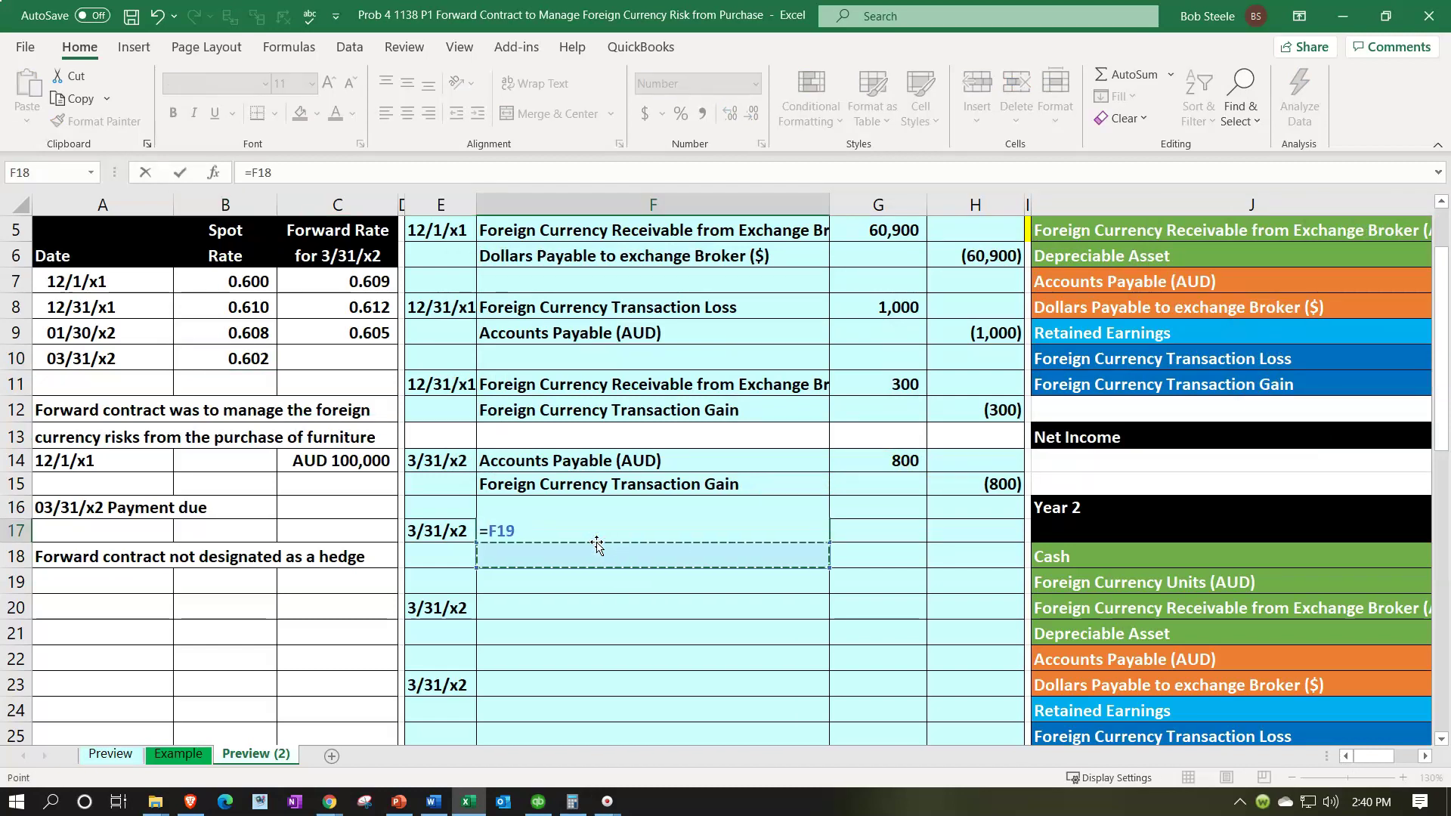
scroll(597, 542, "down", 1)
key("Right")
key("Right")
key("Right")
key("Right")
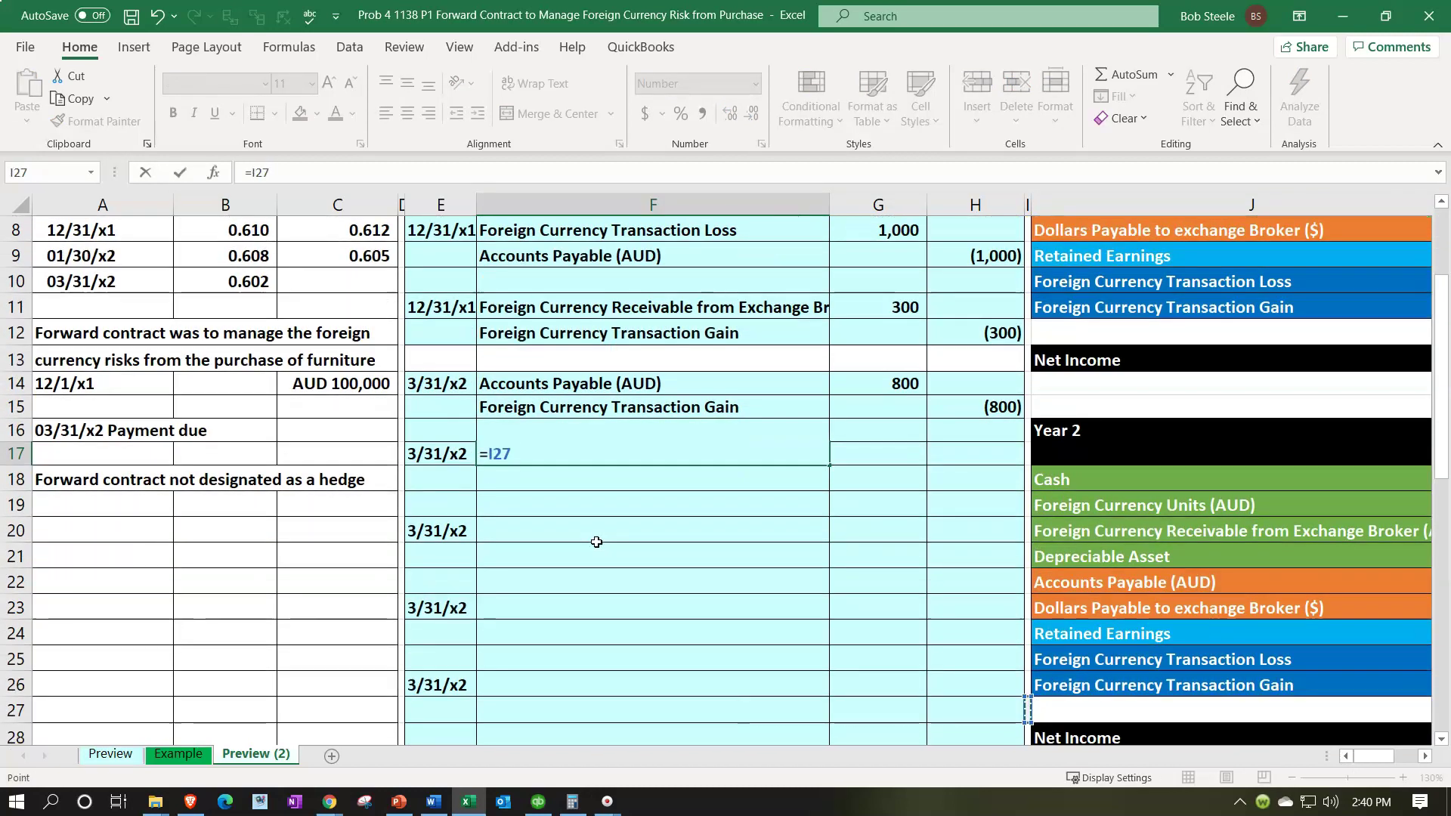
key("Return")
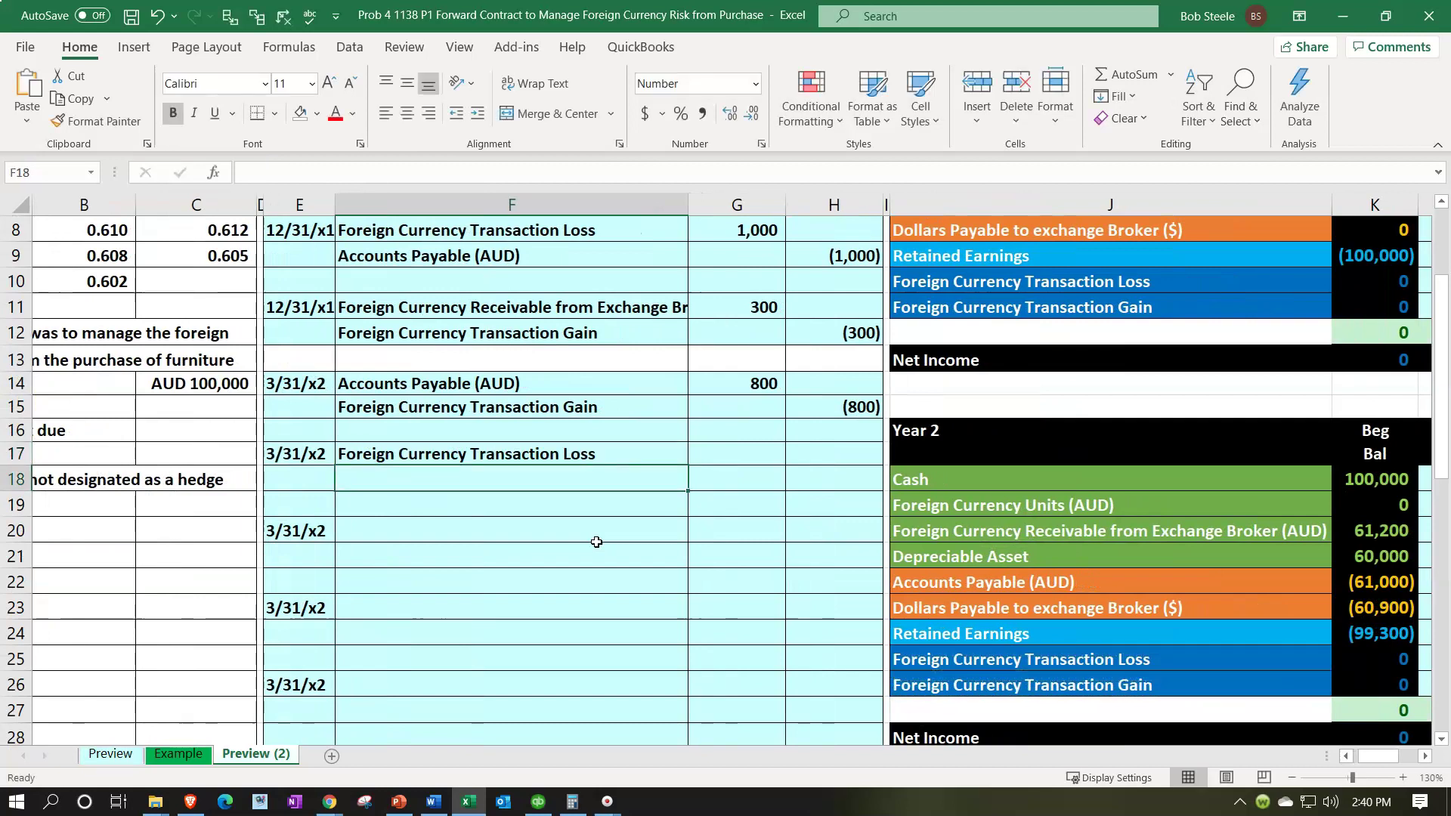
Step: Enter Foreign Currency Receivable from Exchange Broker (AUD) as the credit account by linking F18 to J20
type("=")
key("Right")
key("Right")
key("Right")
key("Right")
key("Right")
key("Right")
key("Right")
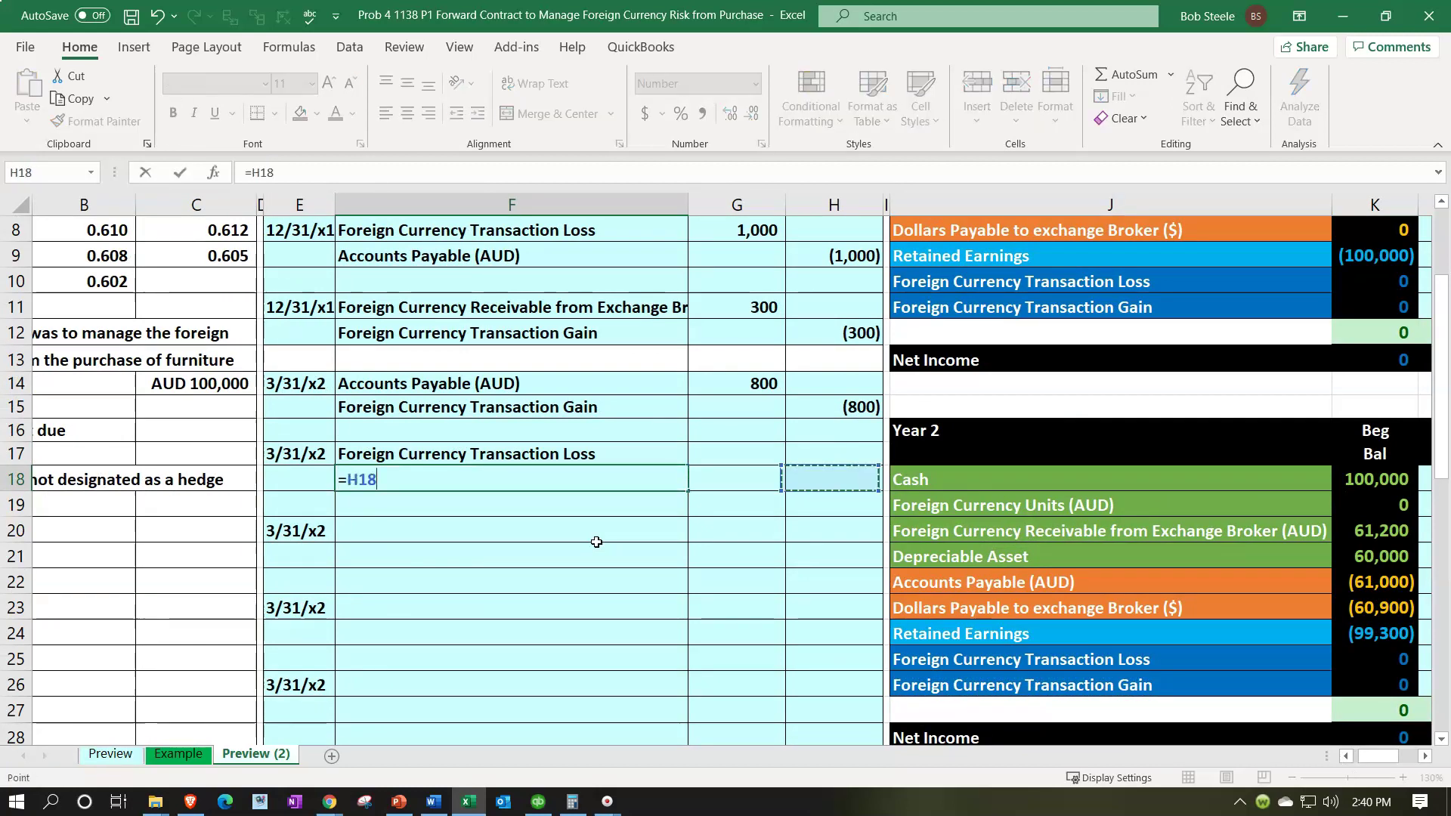
key("Down")
key("Down")
key("Left")
key("Left")
key("Left")
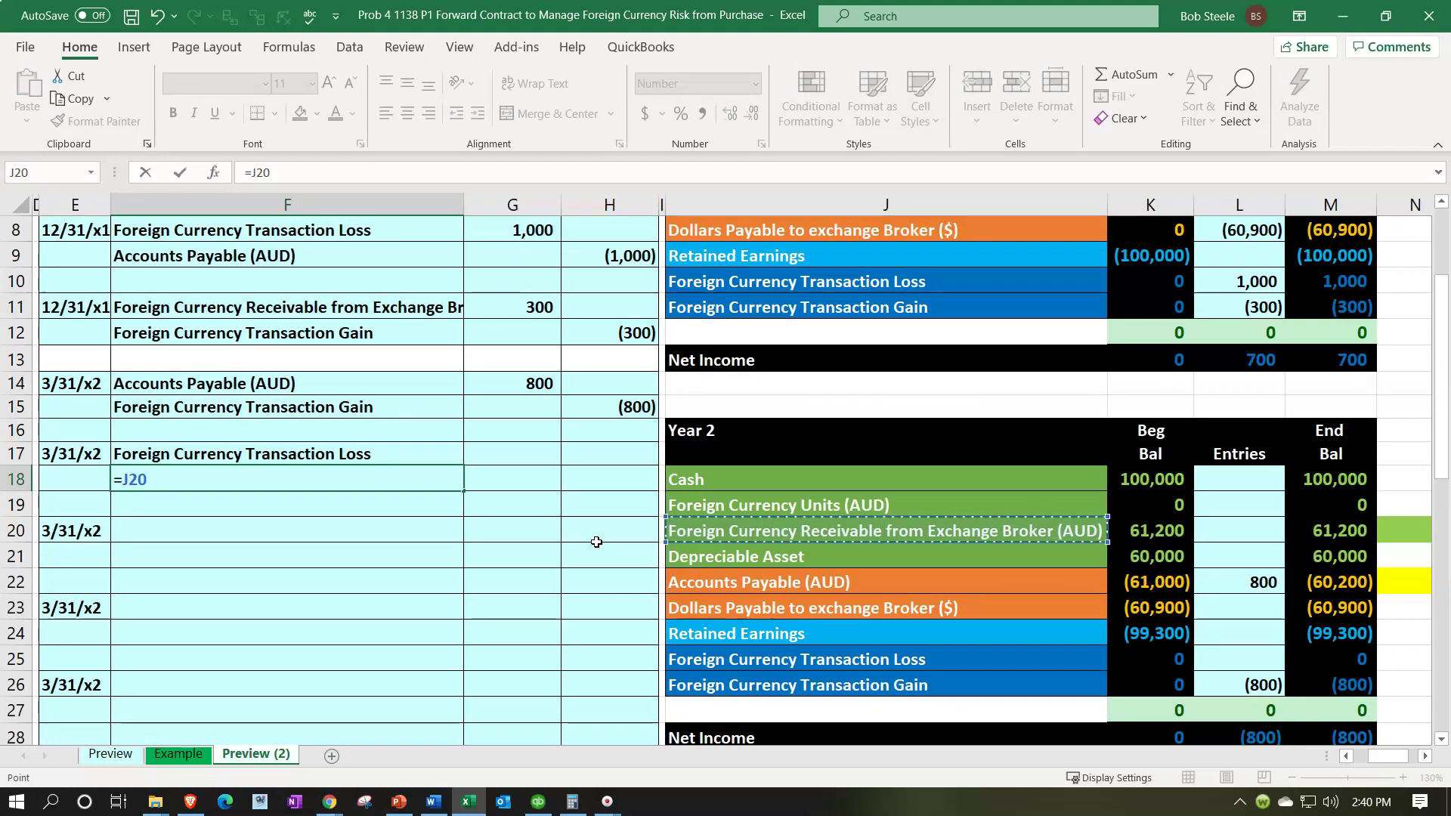
key("Return")
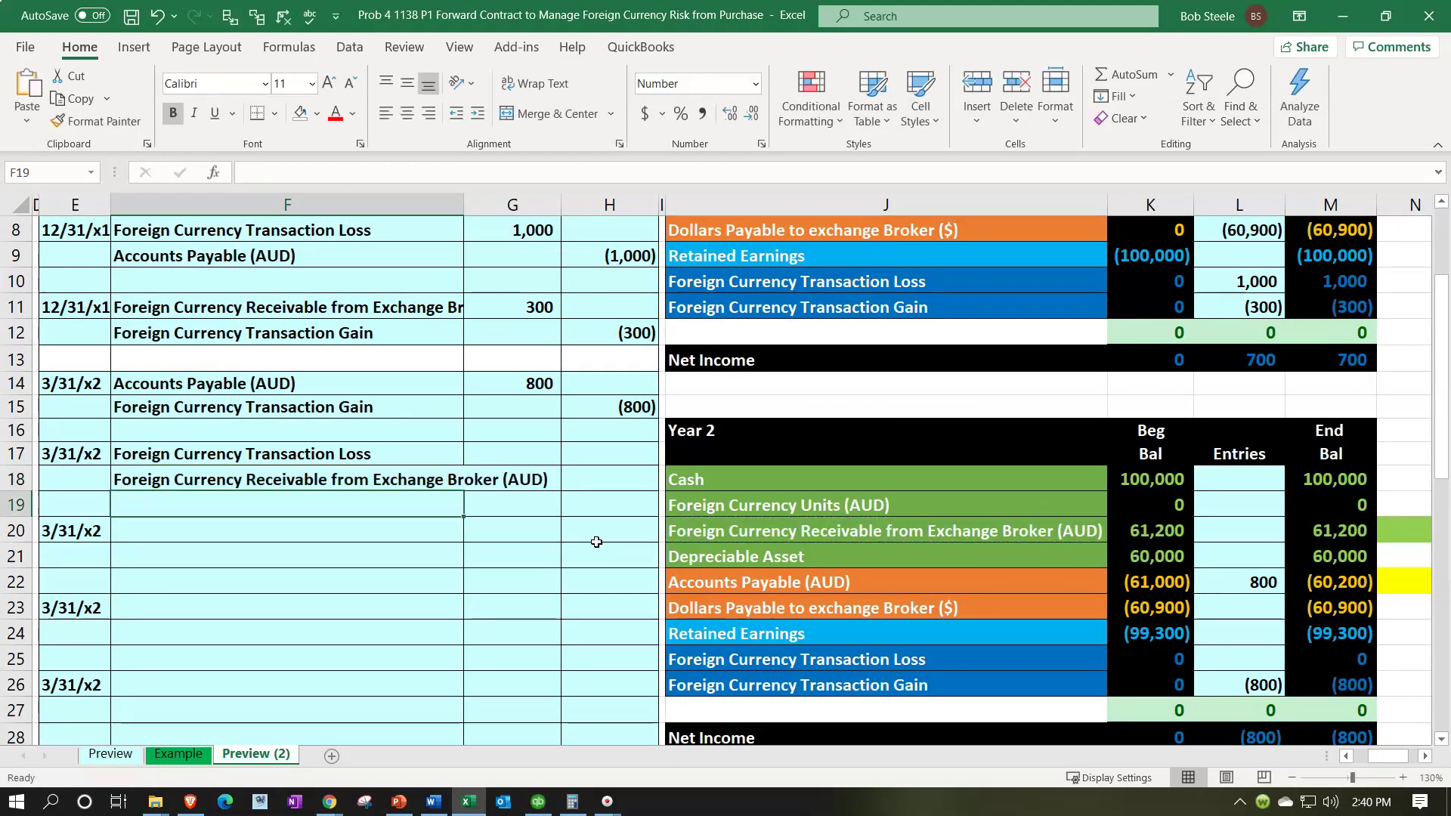
Step: Calculate the Foreign Currency Transaction Loss debit in G17 with the formula =(C8-B10)*C14
key("Up")
key("Up")
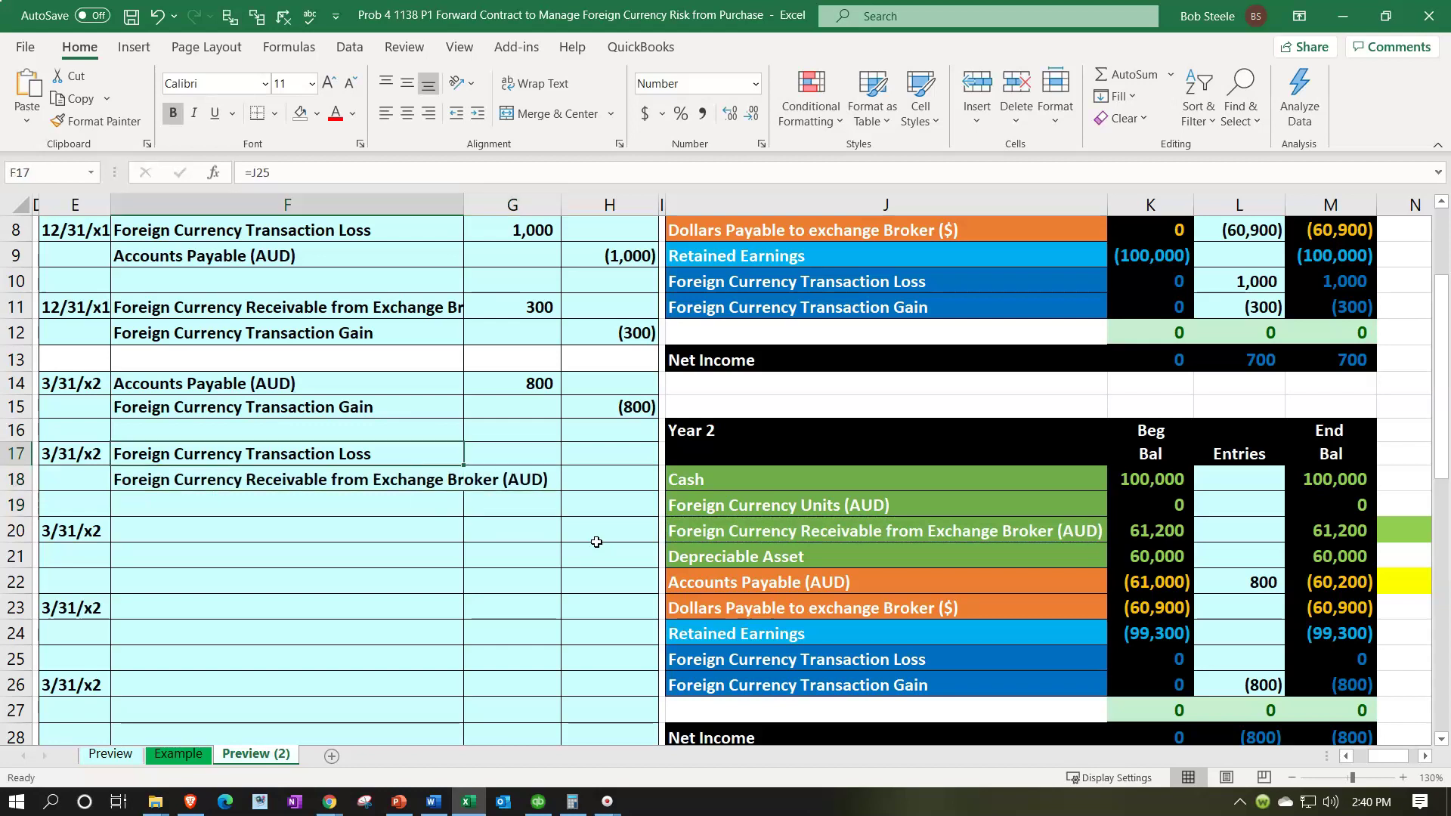
key("Left")
key("Left")
key("Left")
key("Right")
key("Right")
key("Right")
key("Right")
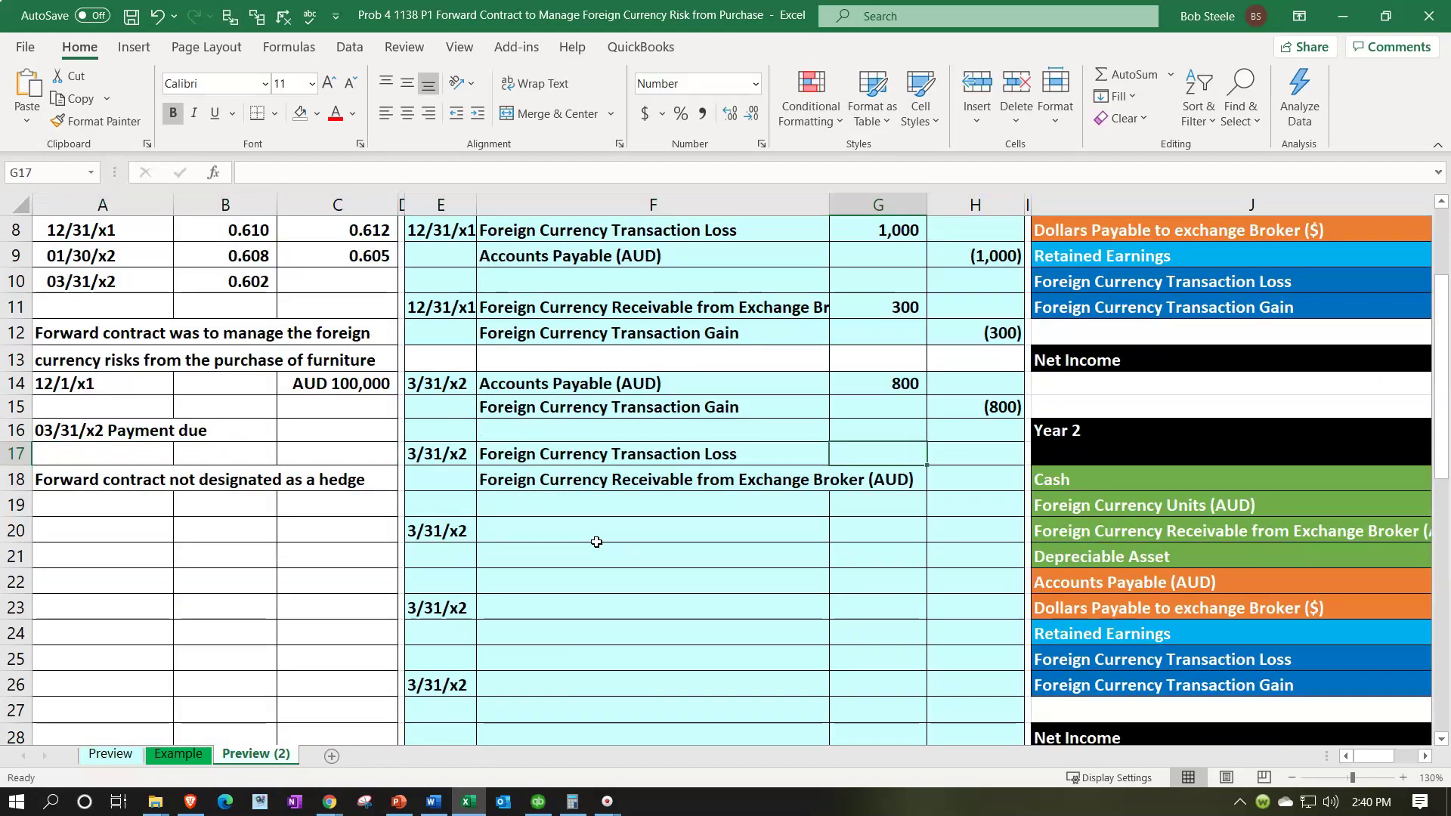
type("=(")
key("Left")
key("Left")
key("Left")
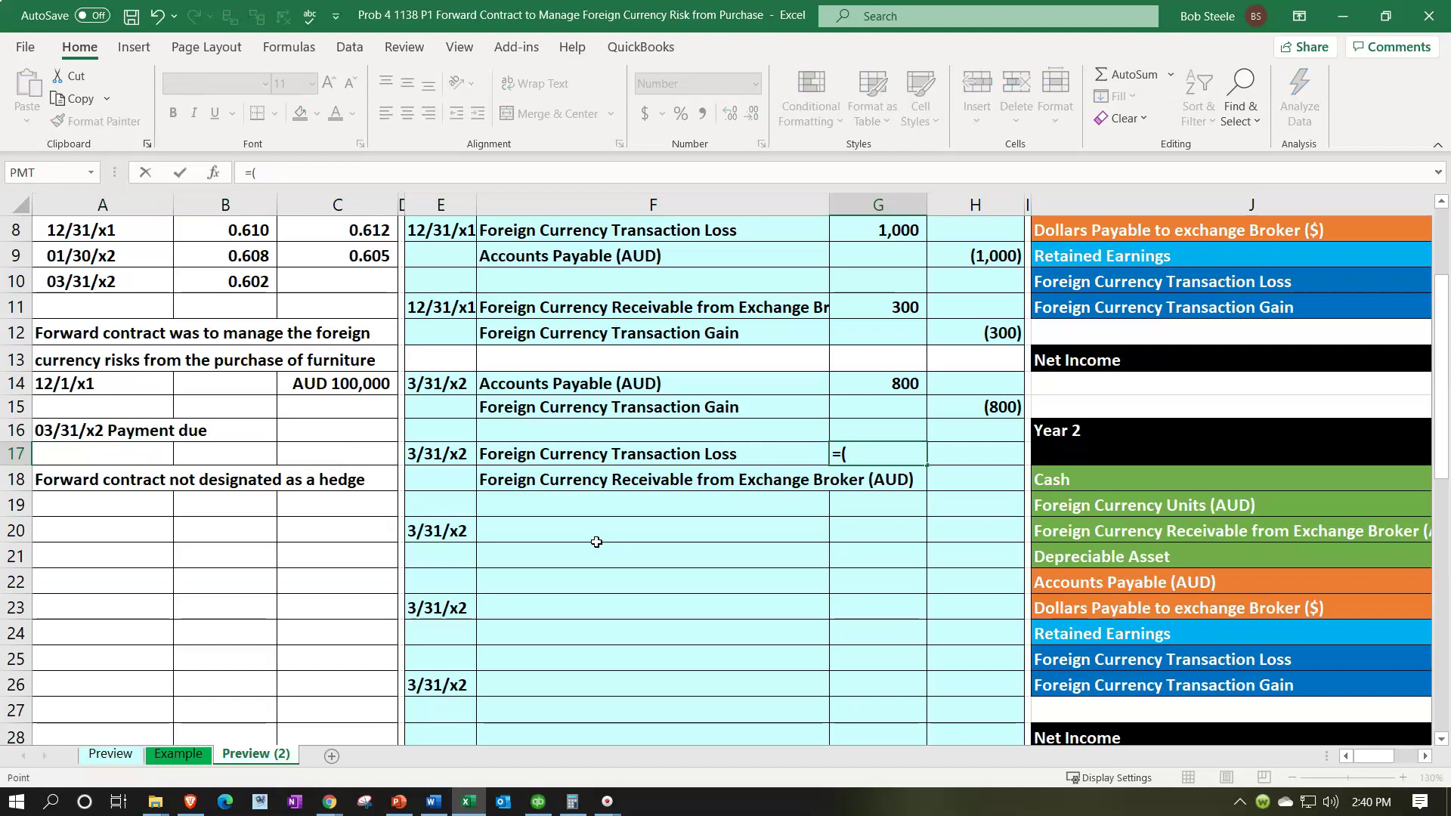
key("Up")
key("Up")
key("Up")
key("Up")
key("Up")
key("Up")
key("Up")
key("Up")
key("Up")
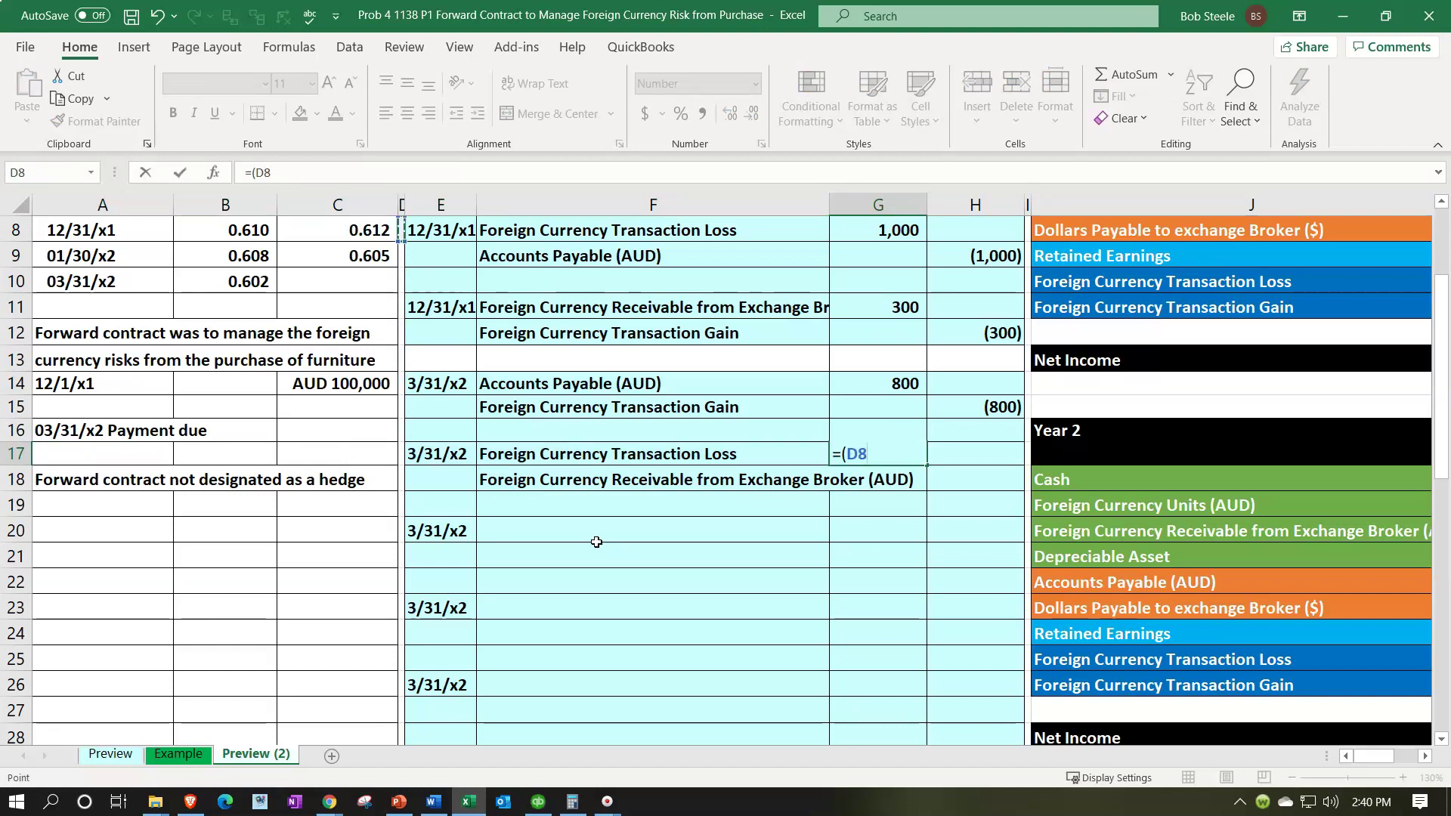
key("Left")
type("-")
key("Left")
key("Left")
key("Left")
key("Left")
key("Left")
key("Up")
key("Up")
key("Up")
key("Up")
key("Up")
key("Up")
key("Up")
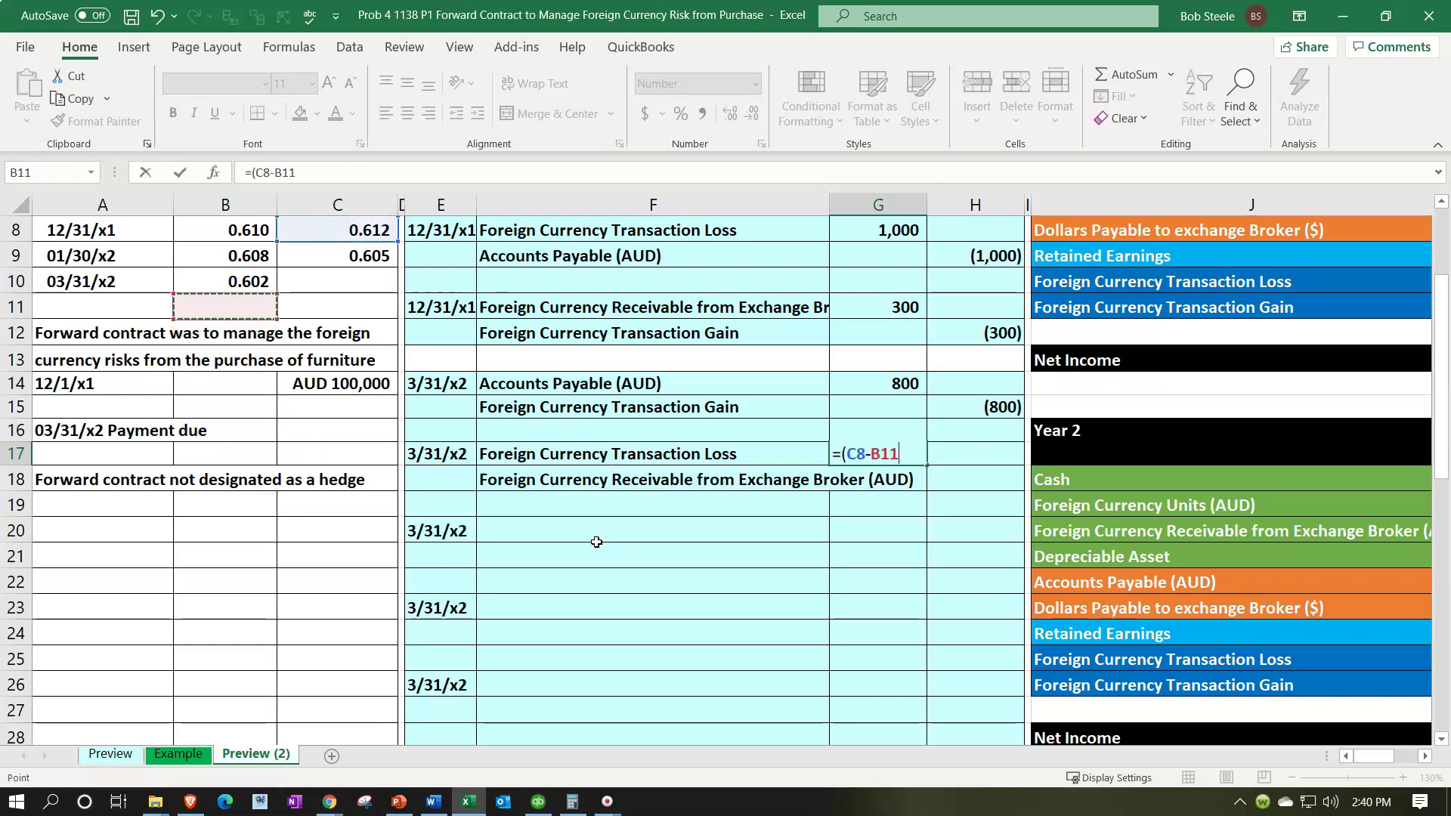
type(")")
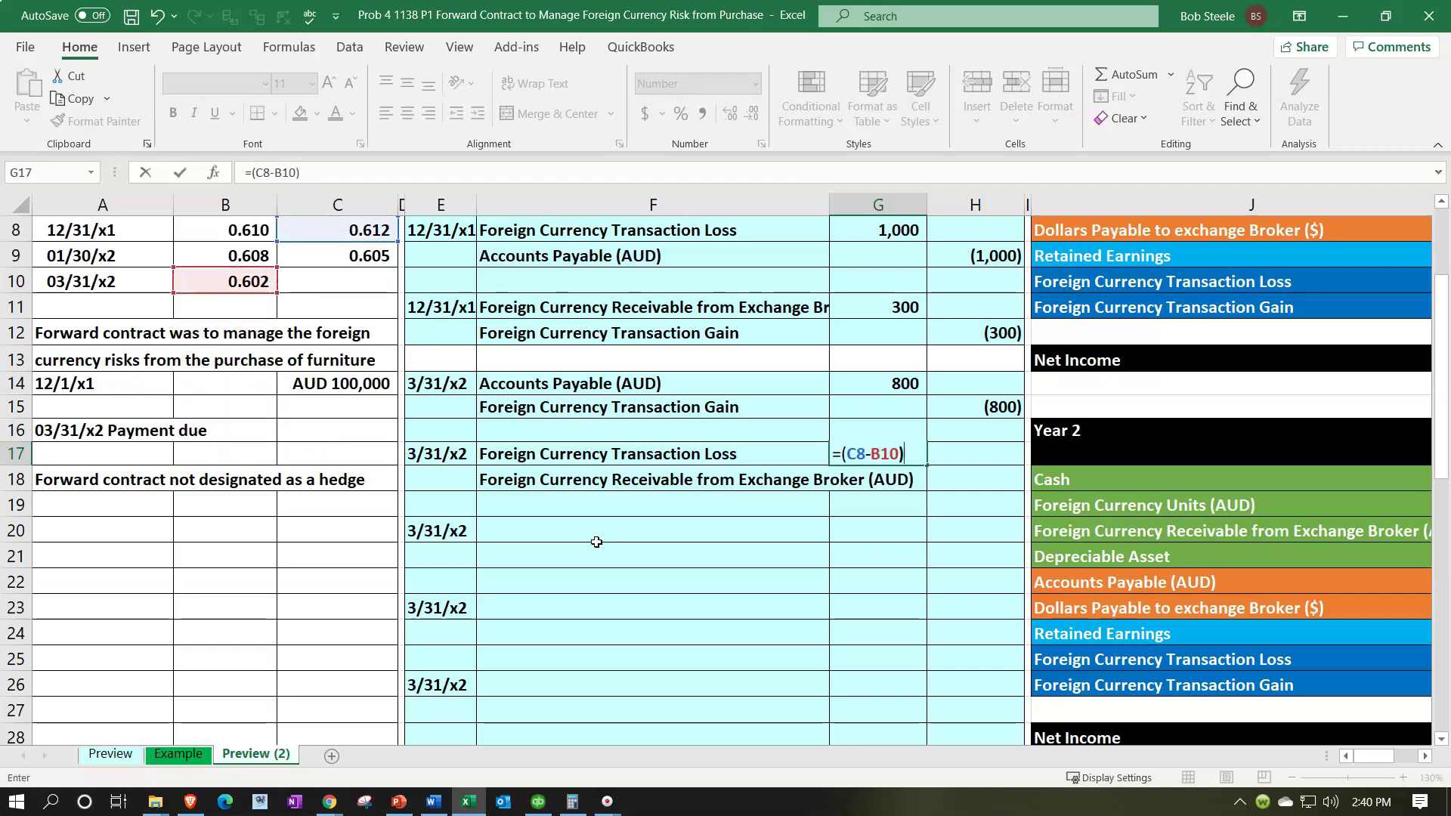
type("*")
key("Left")
key("Left")
key("Left")
key("Left")
key("Up")
key("Up")
key("Up")
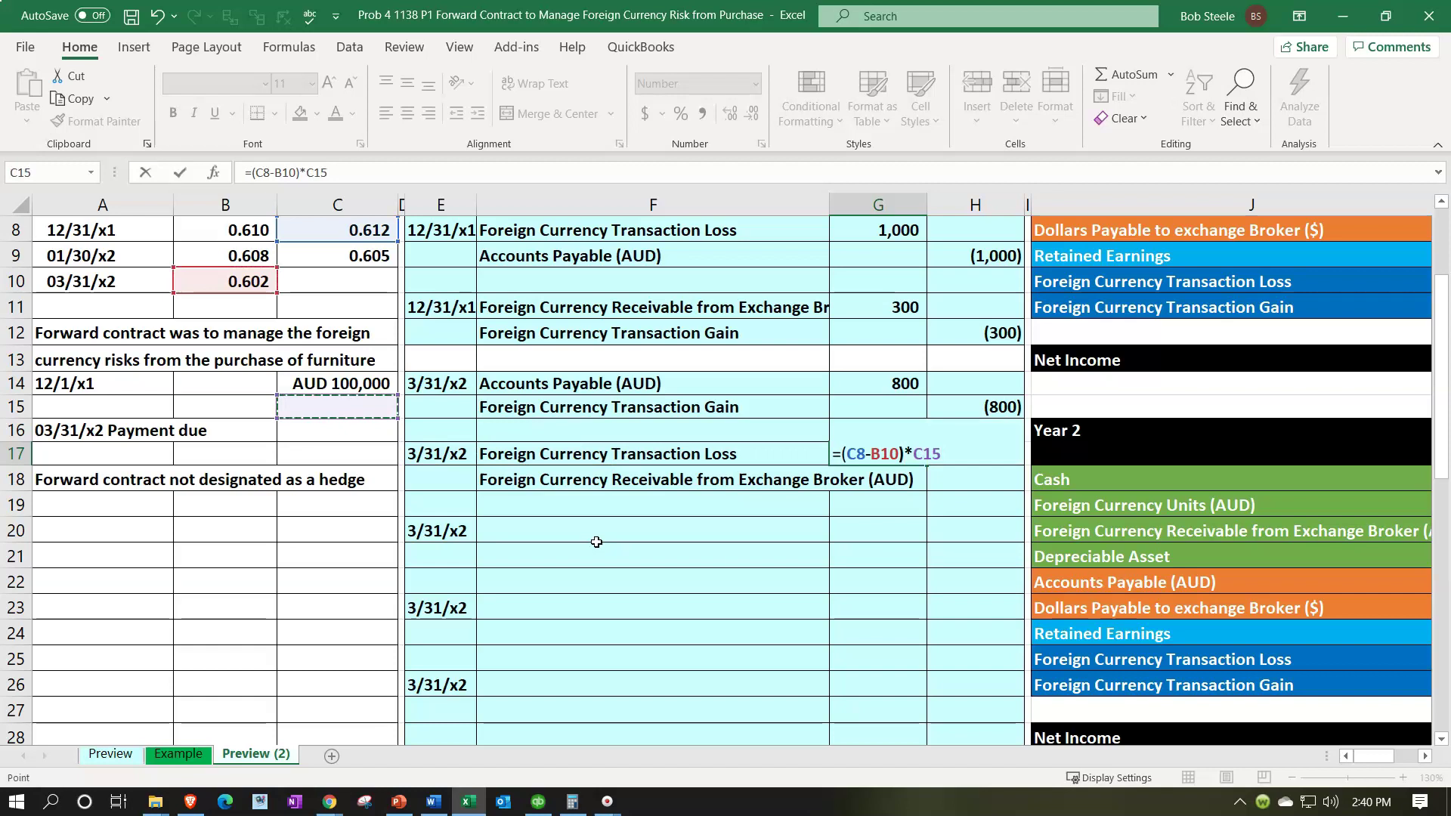
key("Return")
Step: Enter the credit for Foreign Currency Receivable from Exchange Broker (AUD) in H18 as the negative of G17
key("Right")
type("-")
key("Up")
key("Left")
key("Return")
Step: Post the debit to Foreign Currency Transaction Loss in the Year 2 entries by linking L25 to G17
key("Right")
key("Right")
key("Right")
key("Right")
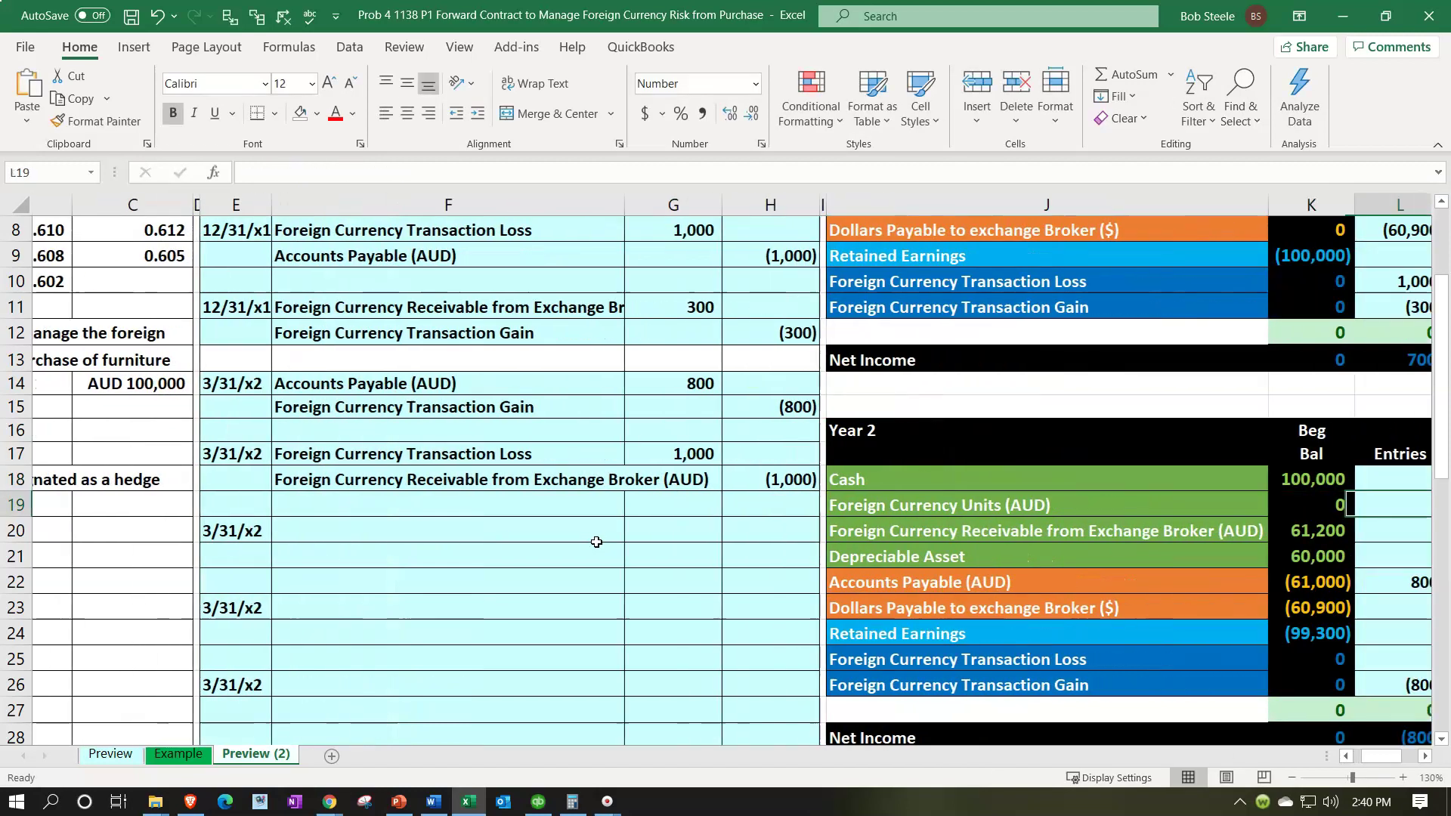
key("Down")
key("Down")
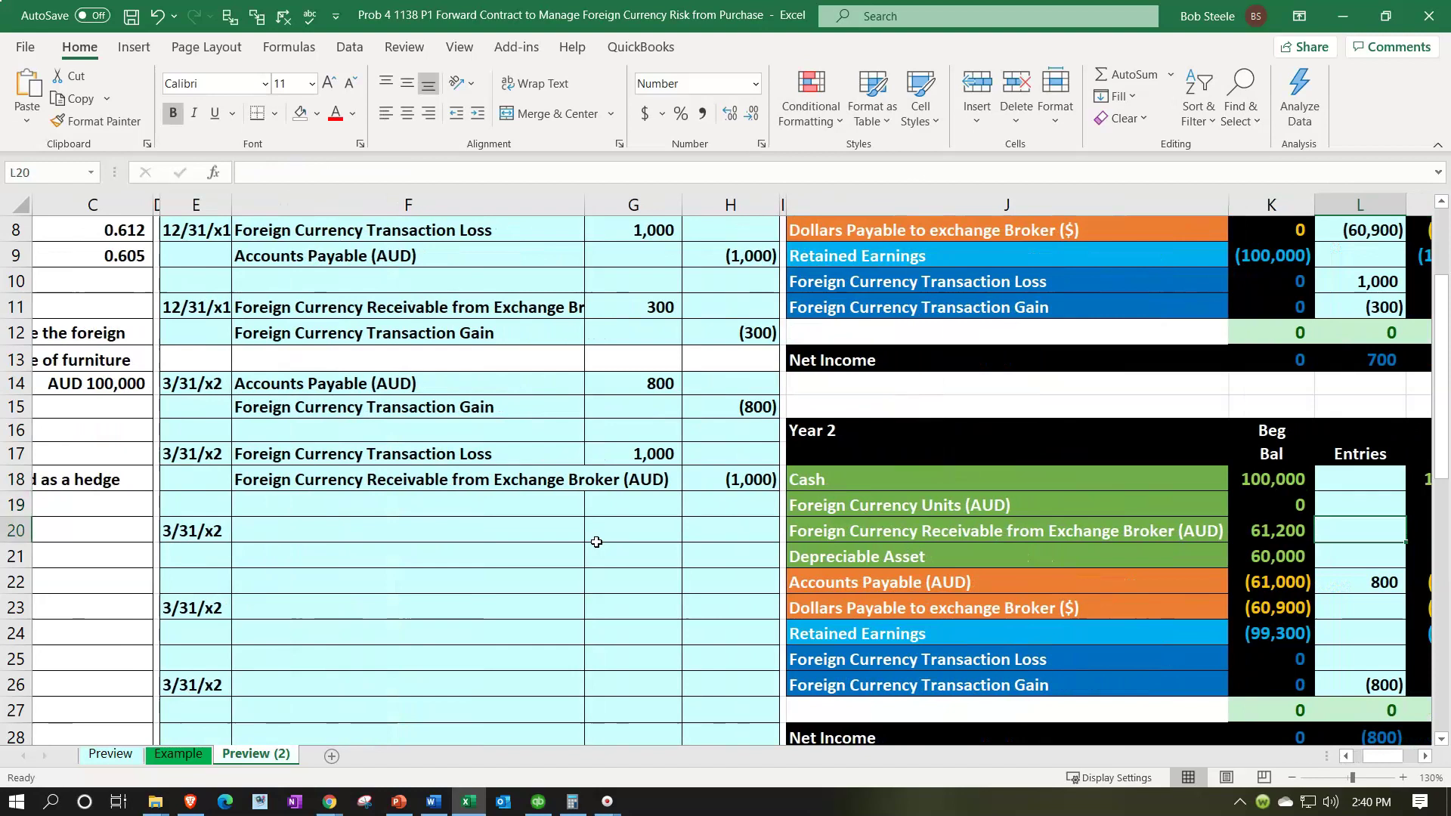
key("Right")
key("Down")
key("Down")
key("Down")
key("Left")
key("Down")
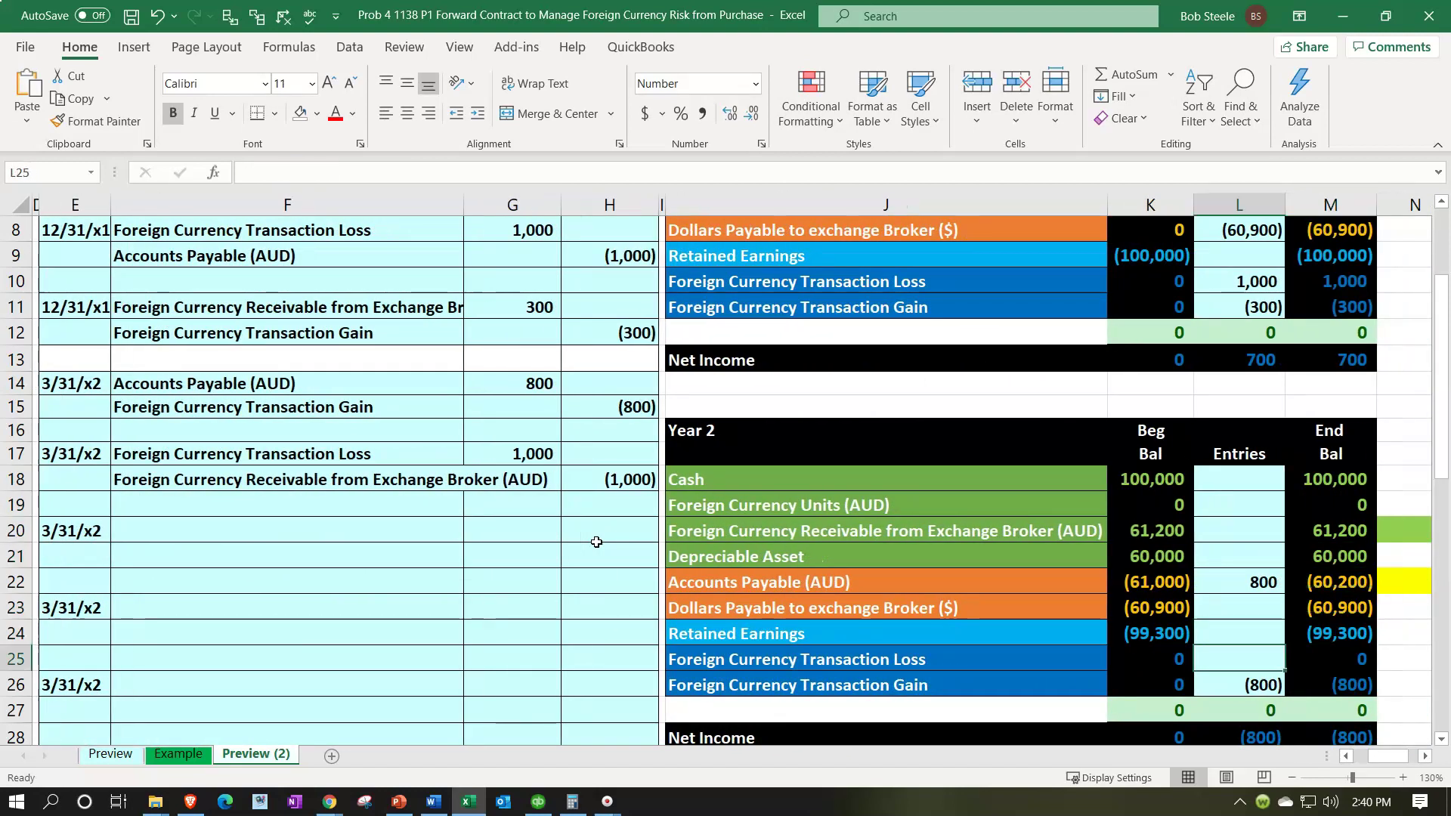
type("=")
key("Left")
key("Left")
key("Left")
key("Left")
key("Up")
key("Up")
key("Up")
key("Up")
key("Up")
key("Up")
key("Up")
key("Up")
key("Left")
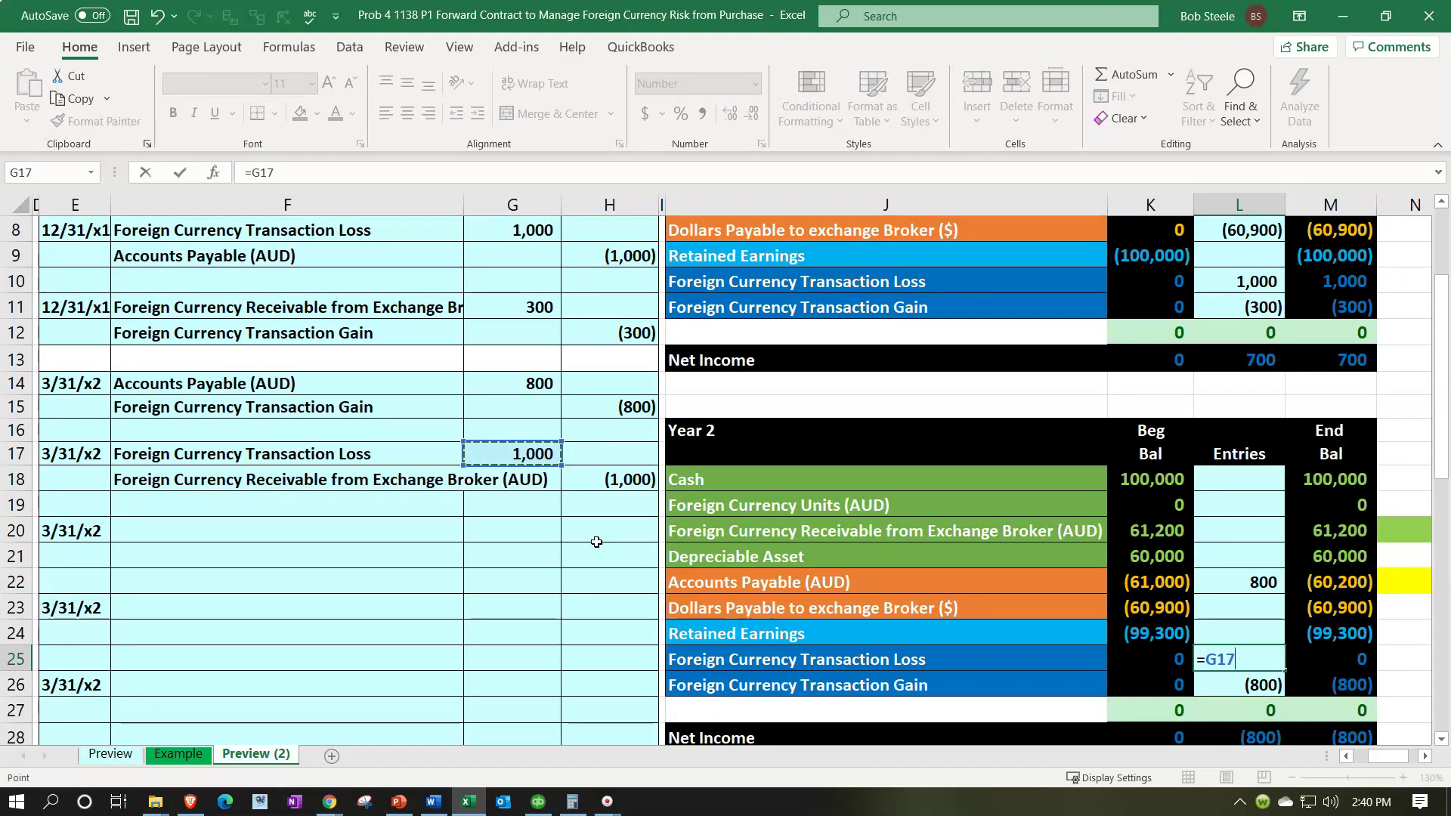
key("Return")
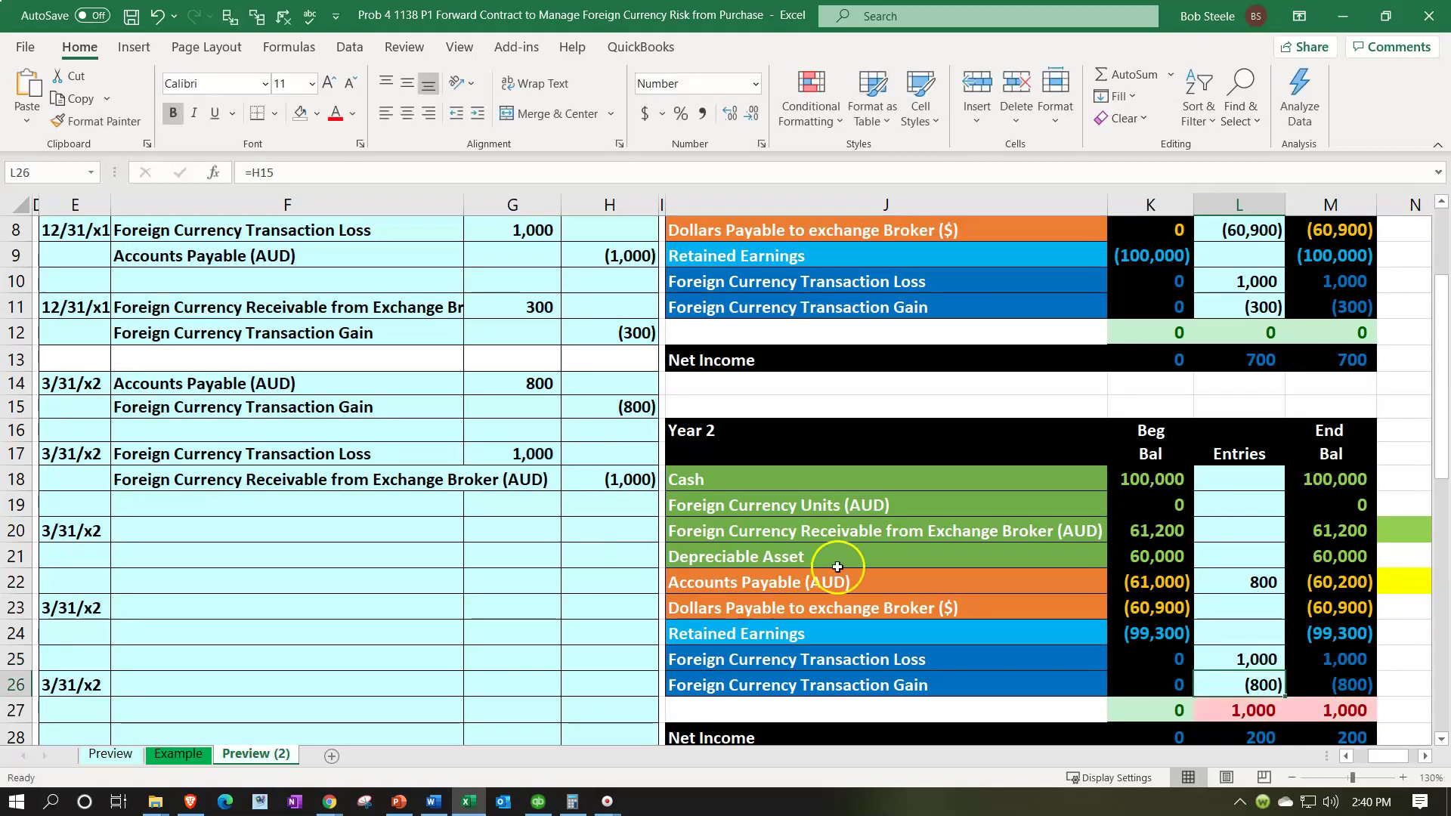
Step: Post the credit to Foreign Currency Receivable from Exchange Broker (AUD) in the Year 2 entries by linking L20 to H18
left_click(1236, 535)
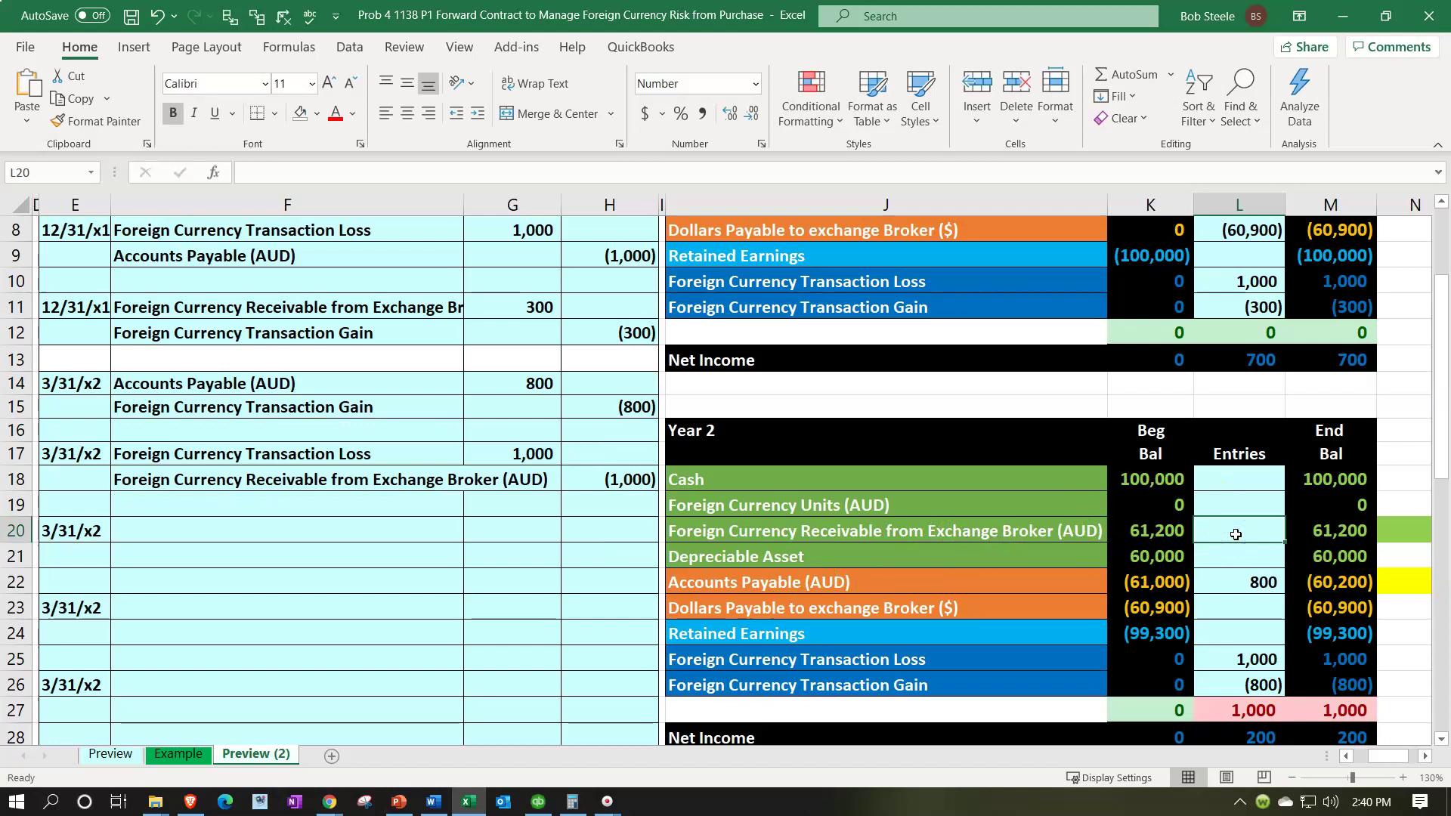
type("=")
key("Left")
key("Left")
key("Left")
key("Left")
key("Up")
key("Up")
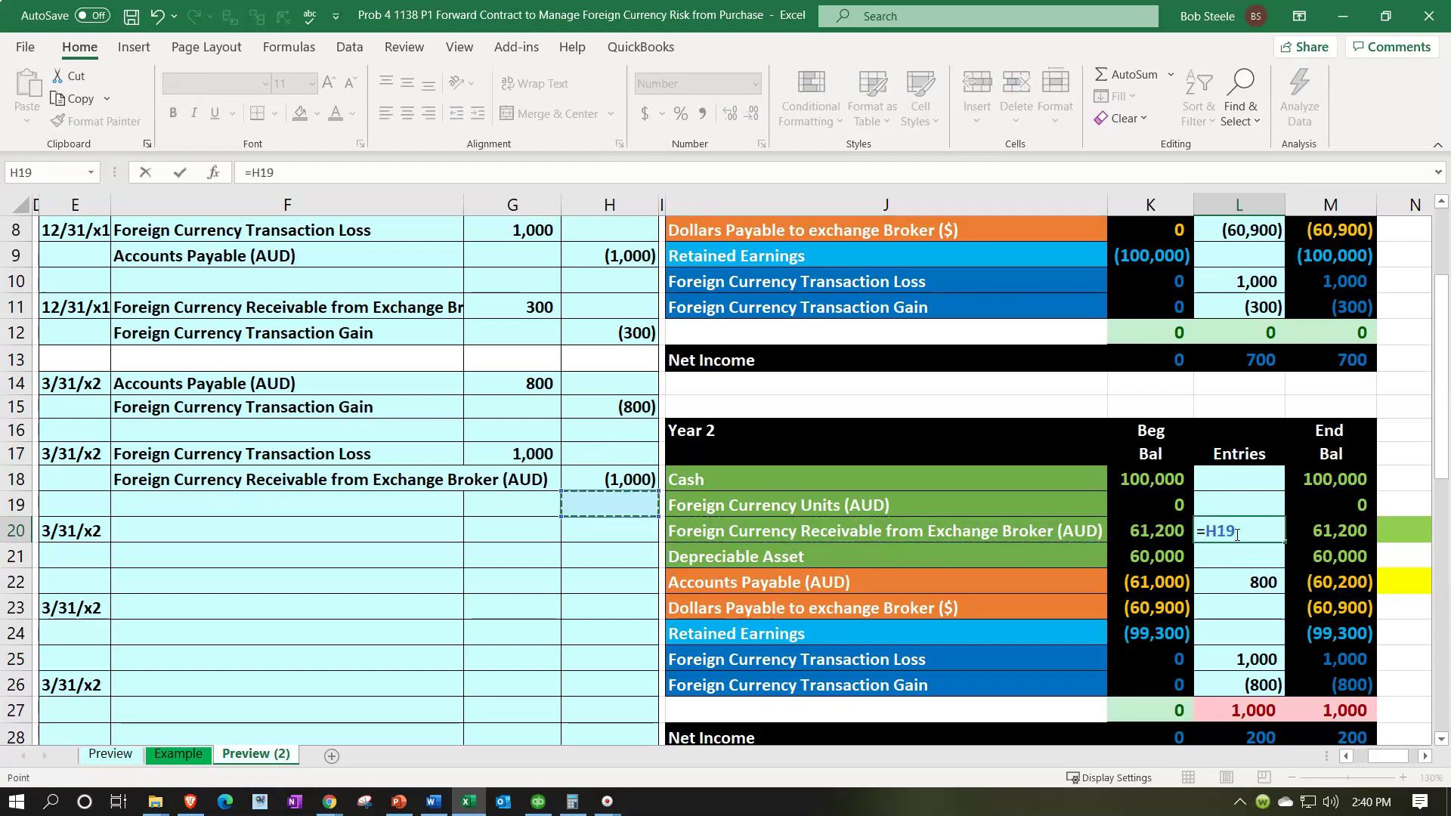
key("Return")
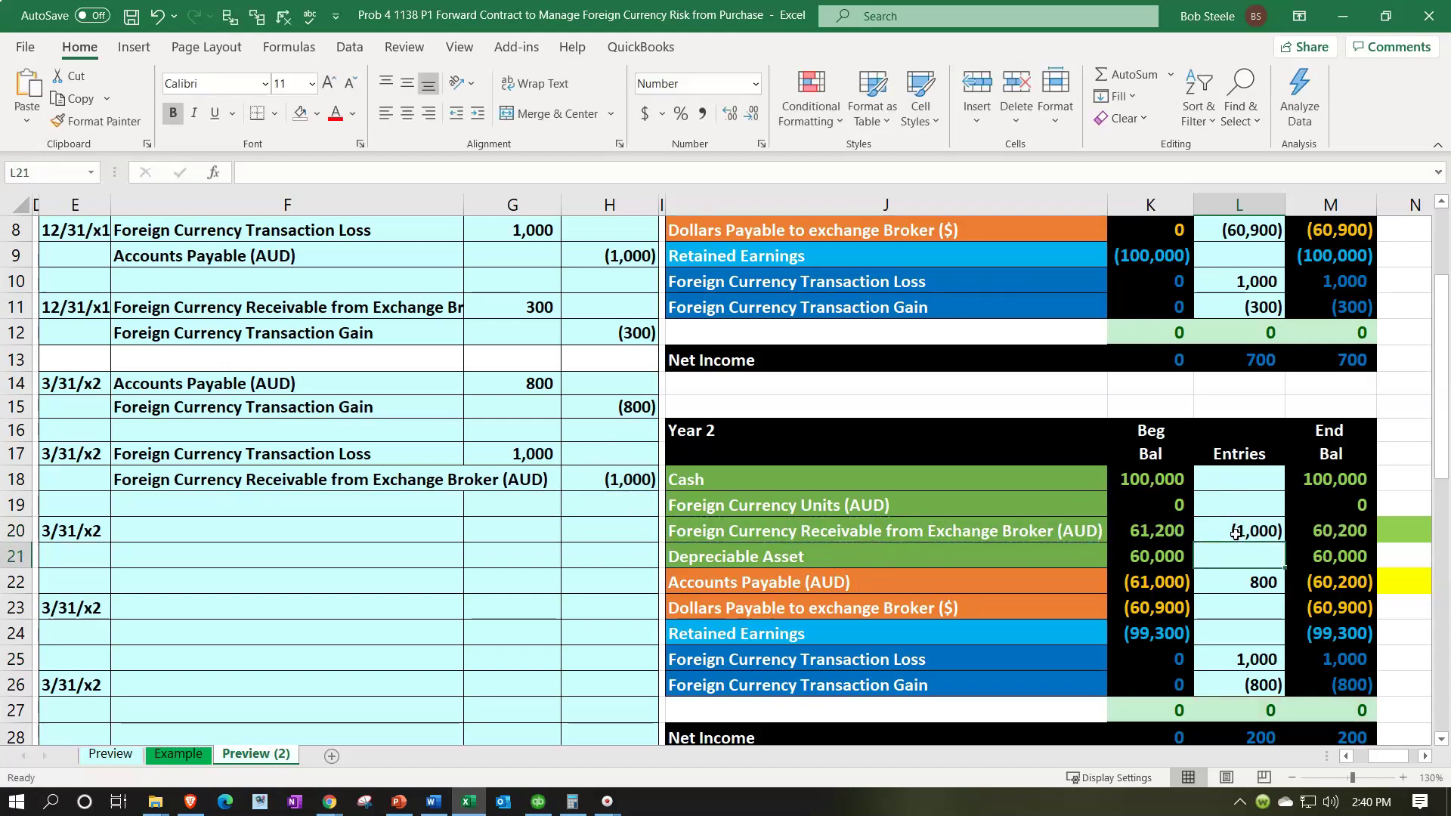
Step: Review the Year 2 ending balances of the Foreign Currency Receivable in M20 and Dollars Payable to exchange Broker ($) in M23
key("Right")
key("Up")
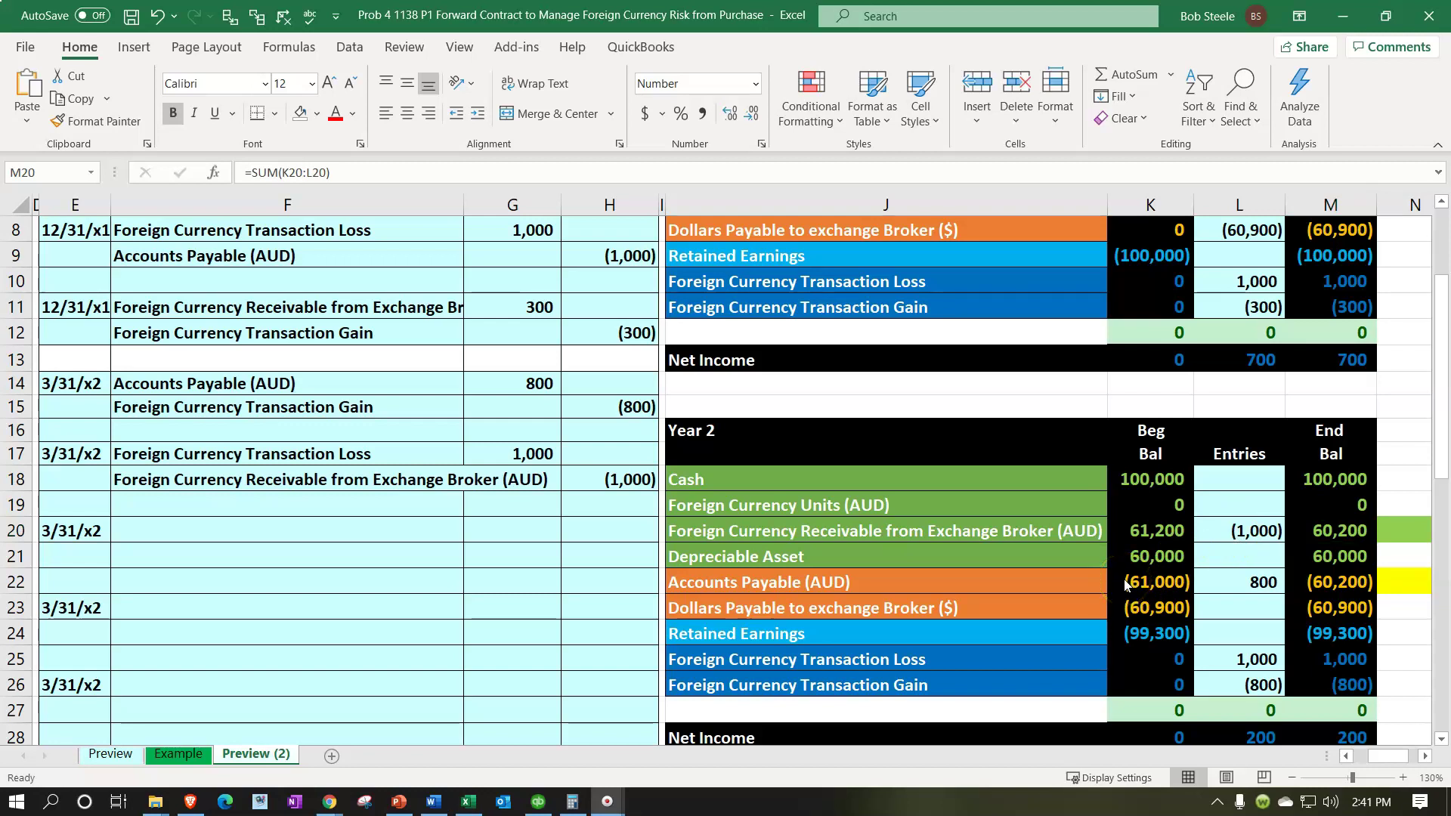
scroll(1125, 581, "up", 3)
scroll(1125, 580, "down", 3)
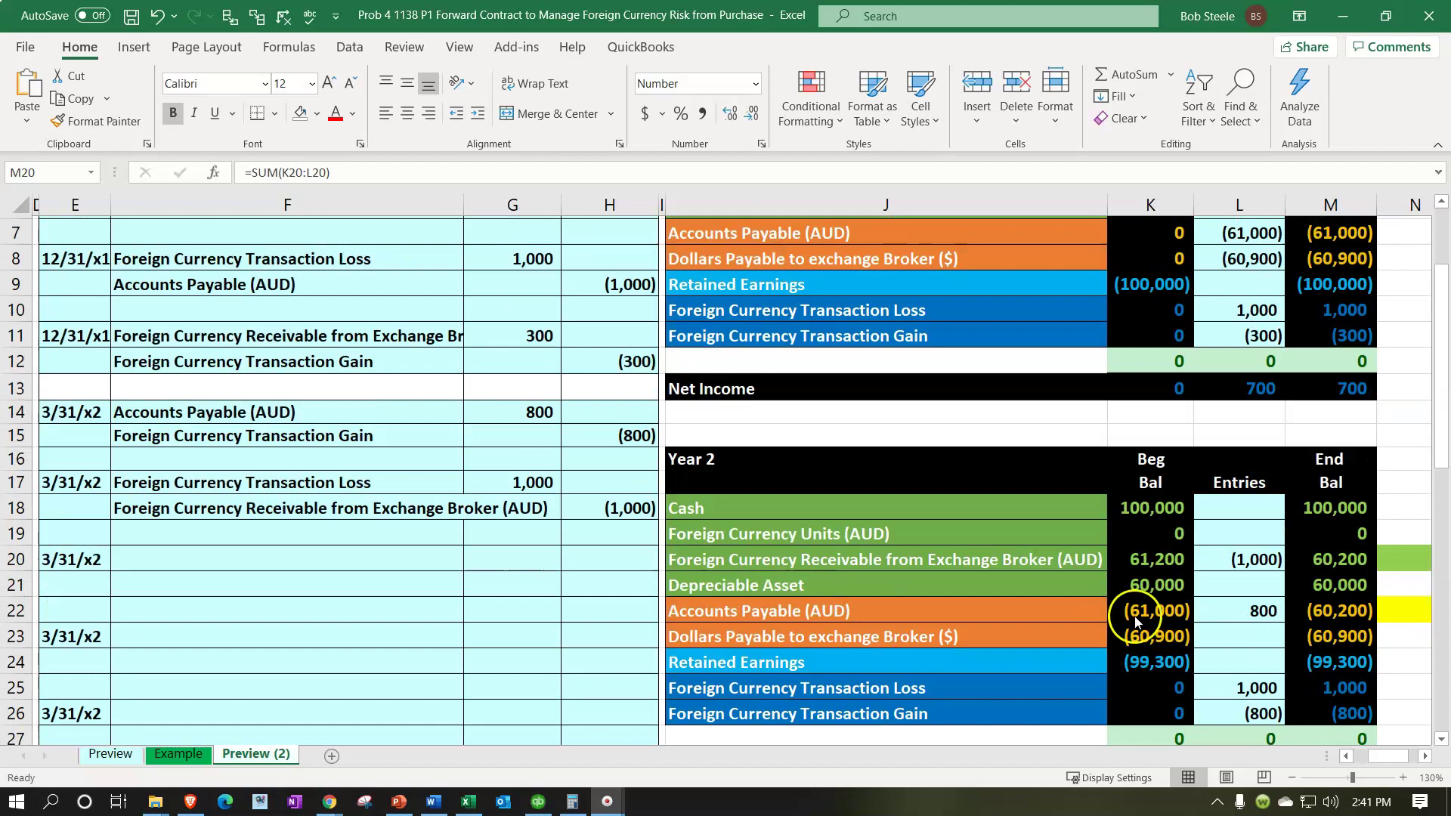
left_click(1315, 599)
left_click(1315, 607)
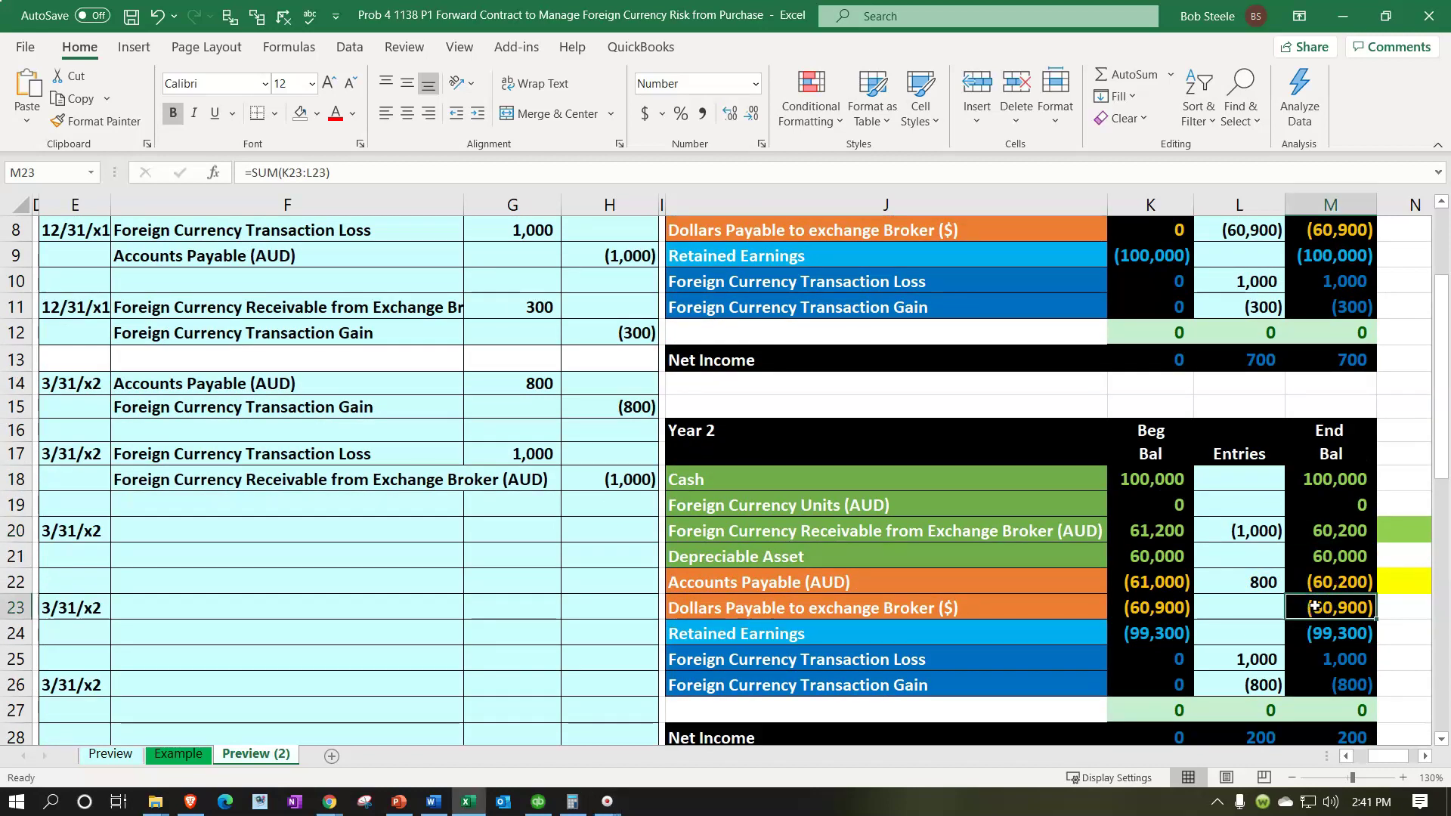
left_click(990, 615)
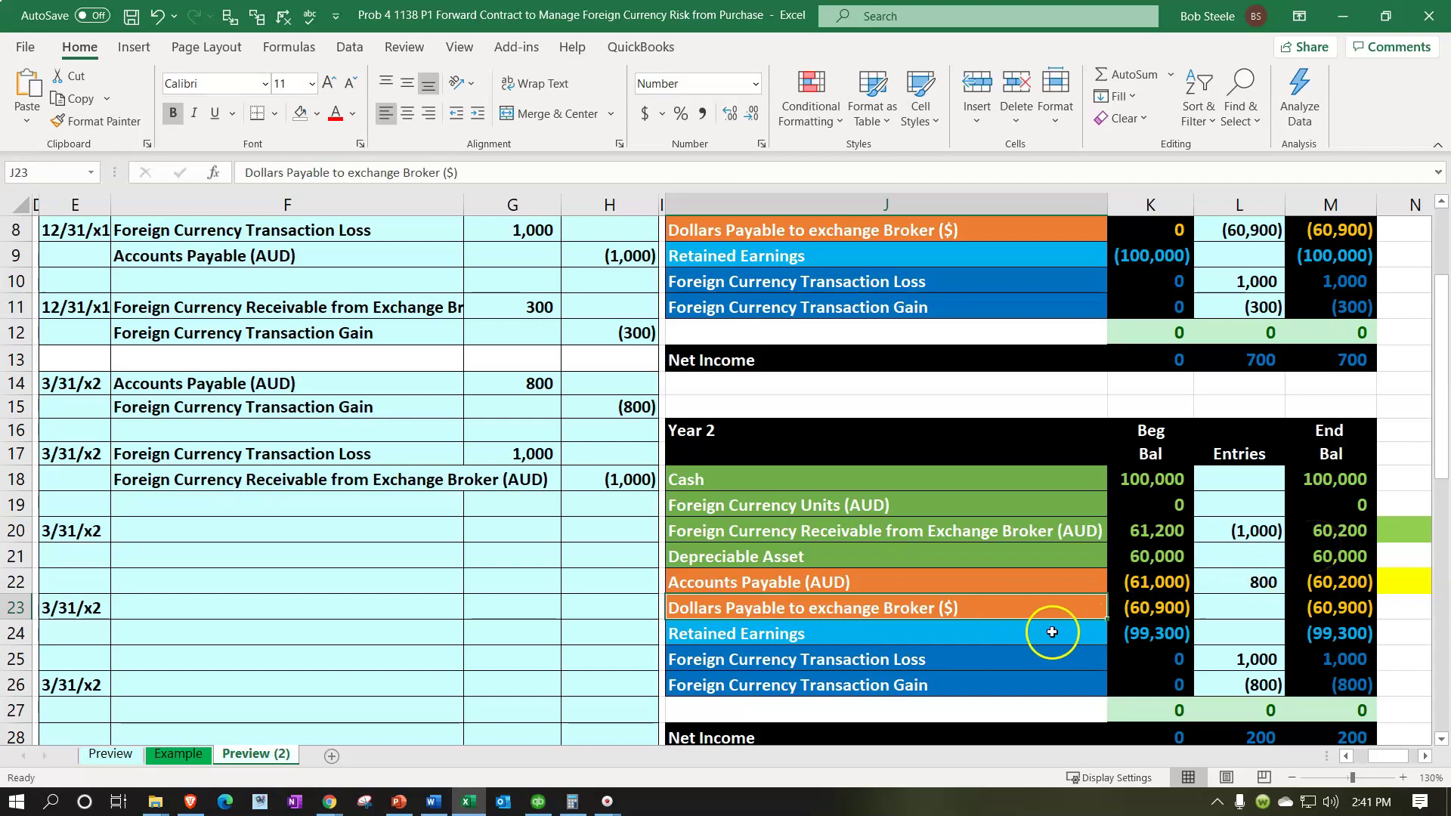
Step: Enter Dollars Payable to exchange Broker ($) as the third 3/31/x2 entry's debit account by linking F20 to J23
key("Left")
key("Left")
key("Left")
key("Left")
key("Up")
key("Up")
key("Up")
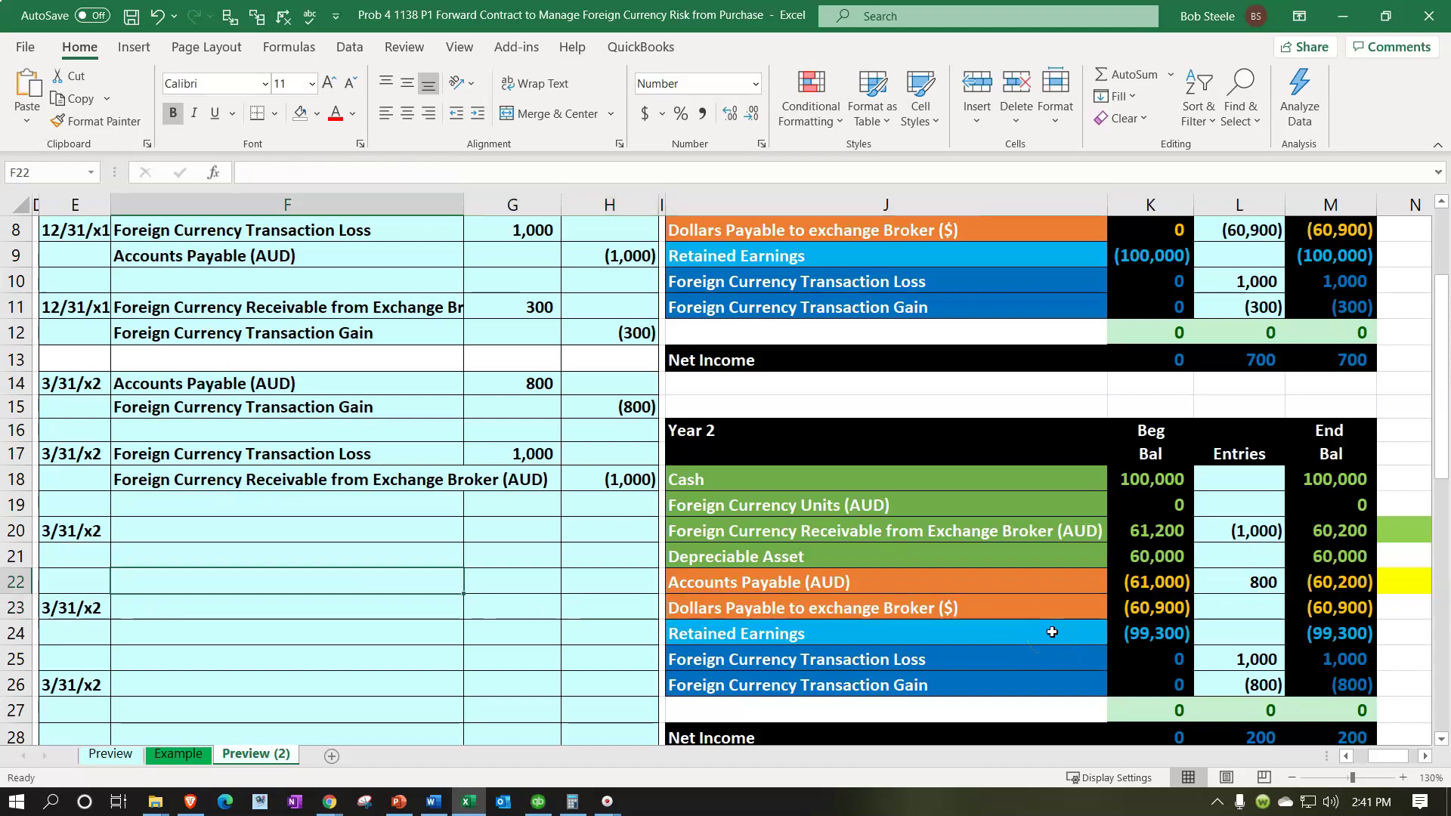
type("=")
key("Down")
key("Down")
key("Down")
key("Right")
key("Right")
key("Right")
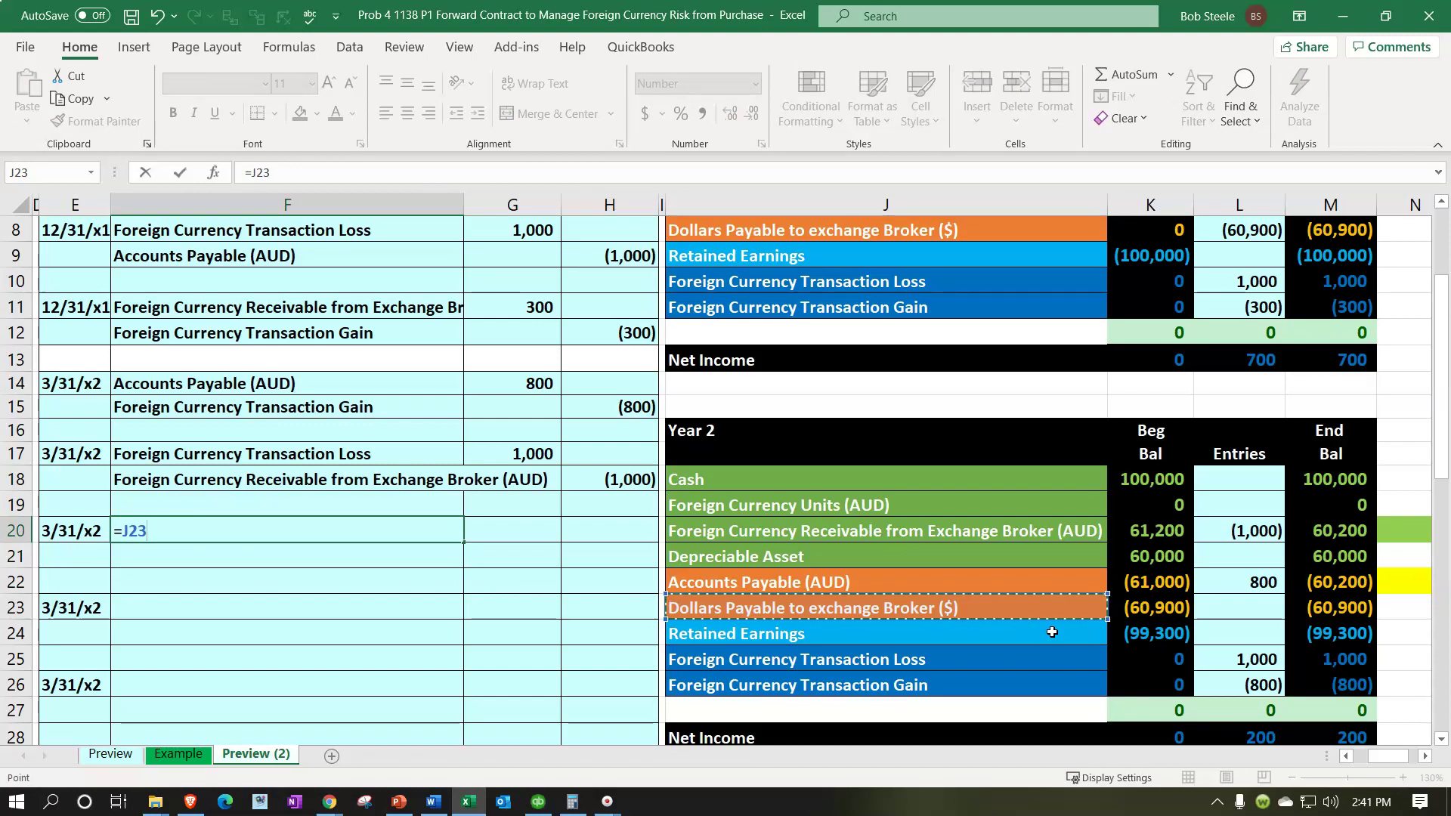
key("Return")
Step: Enter Cash as the third 3/31/x2 entry's credit account by linking F21 to J18
type("+")
key("Right")
key("Right")
key("Right")
key("Right")
key("Up")
key("Up")
key("Up")
key("Return")
Step: Calculate the Dollars Payable to exchange Broker ($) debit in G20 as contract amount times 12/1/x1 forward rate, using =C3*C7
key("Right")
key("Up")
key("Up")
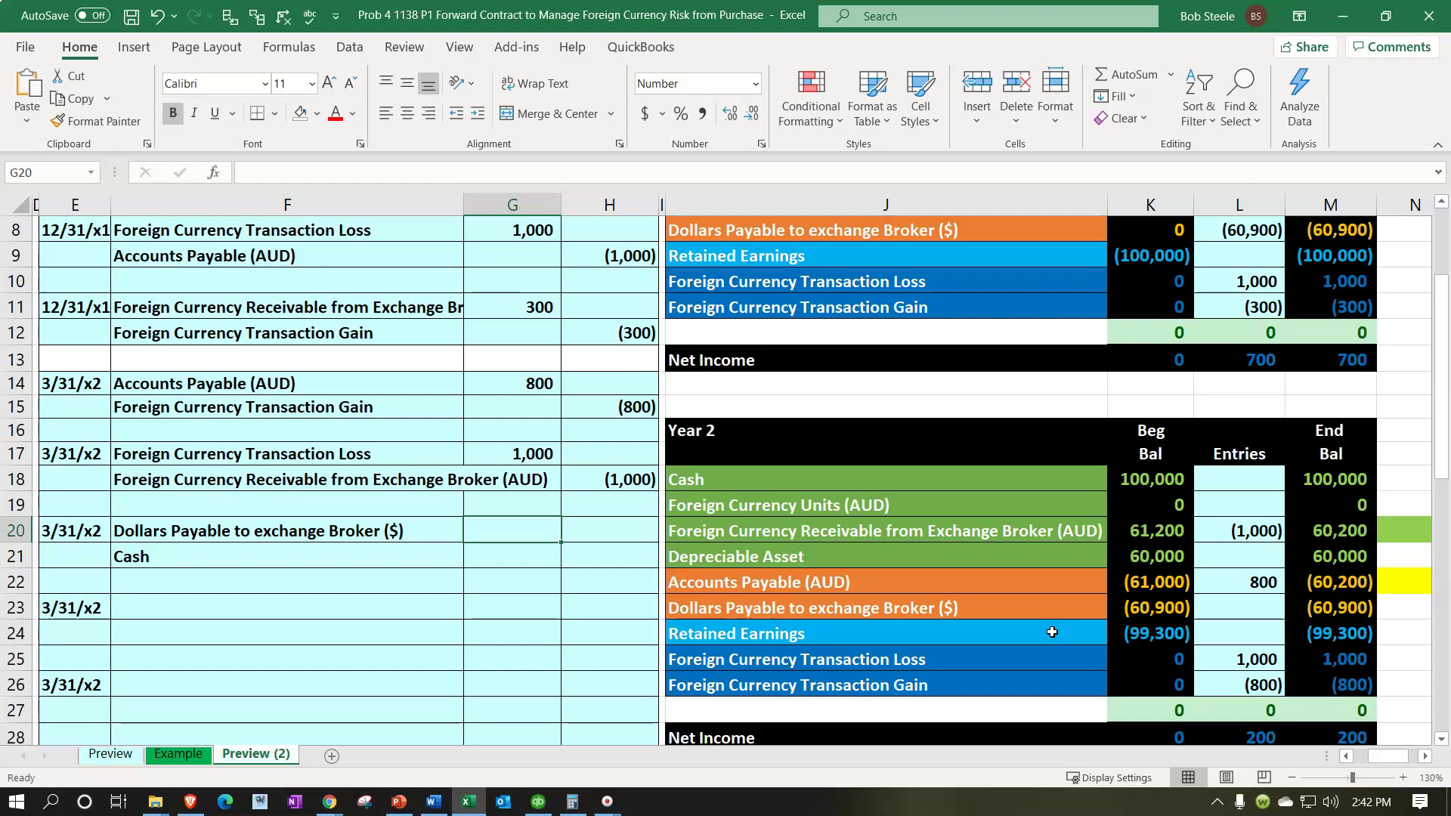
type("=")
key("Left")
key("Left")
key("Left")
key("Left")
key("Left")
key("Left")
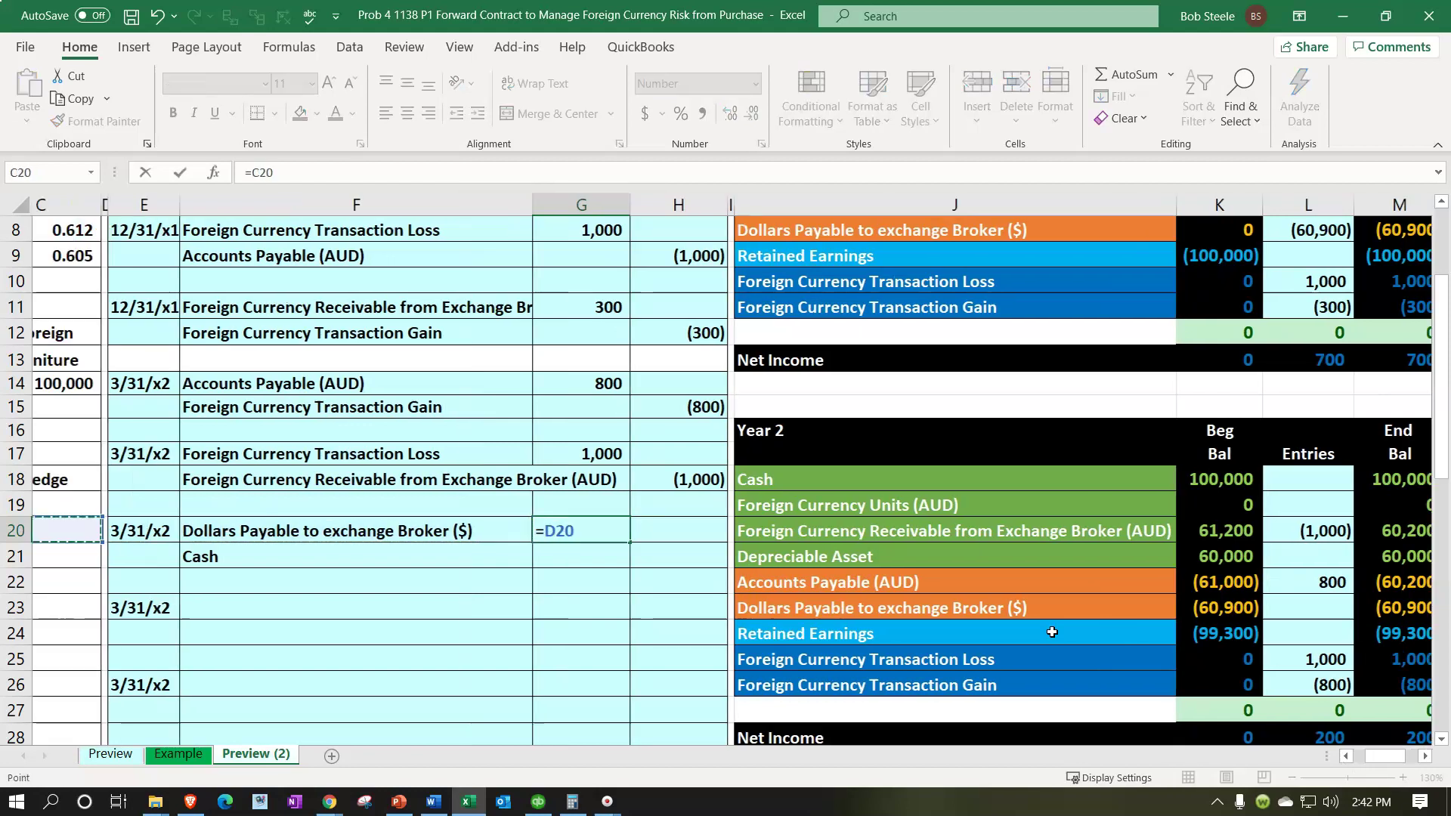
key("Up")
key("Up")
key("Up")
key("Up")
key("Up")
key("Up")
key("Up")
key("Up")
key("Up")
key("Up")
key("Up")
key("Up")
key("Up")
key("Up")
key("Up")
key("Up")
key("Up")
key("Up")
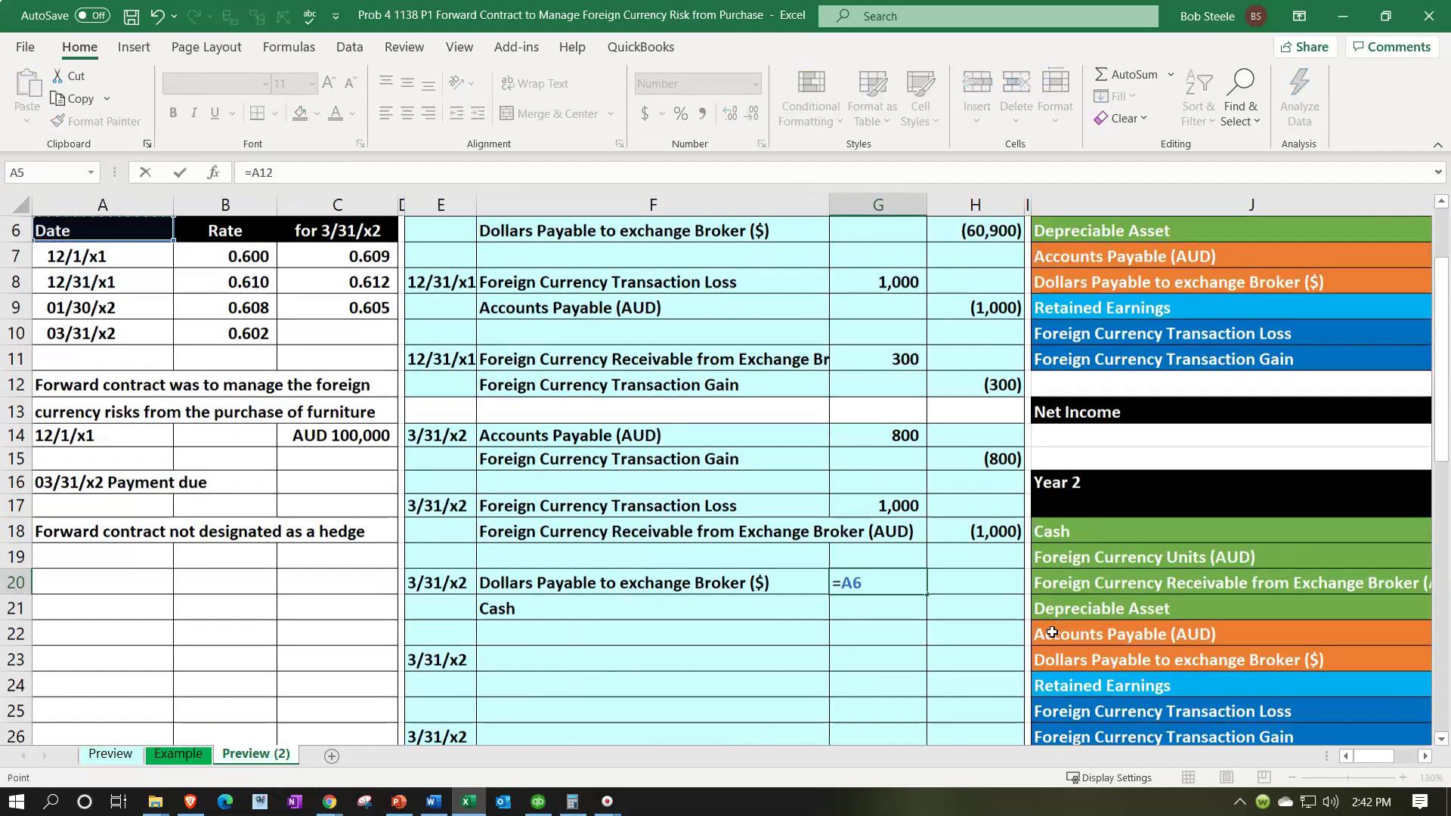
key("Down")
key("Right")
key("Right")
type("*")
key("Left")
key("Left")
key("Left")
key("Left")
key("Up")
key("Up")
key("Up")
key("Up")
key("Up")
key("Up")
key("Up")
key("Up")
key("Up")
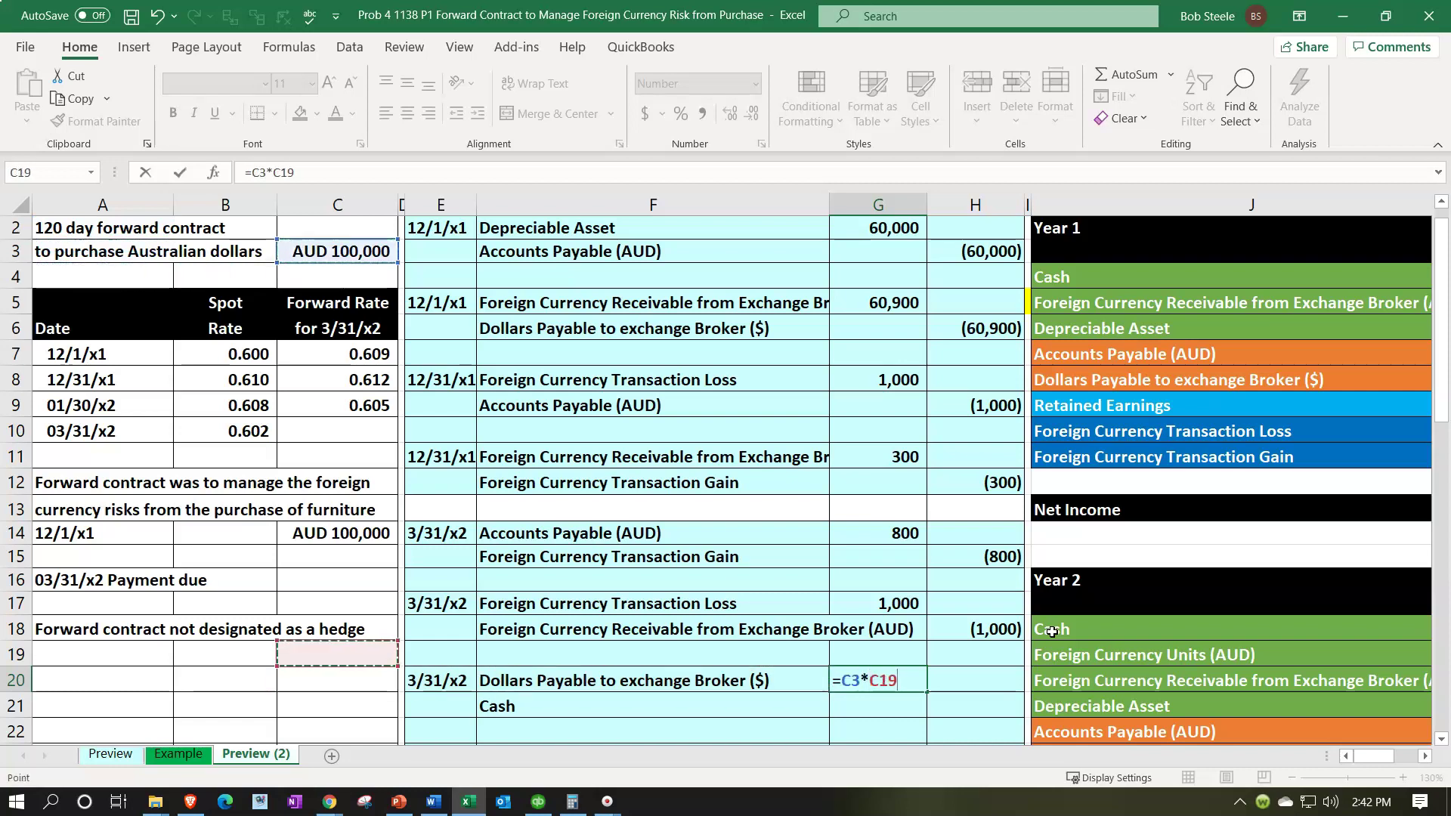
key("Up")
key("Up")
key("Up")
key("Up")
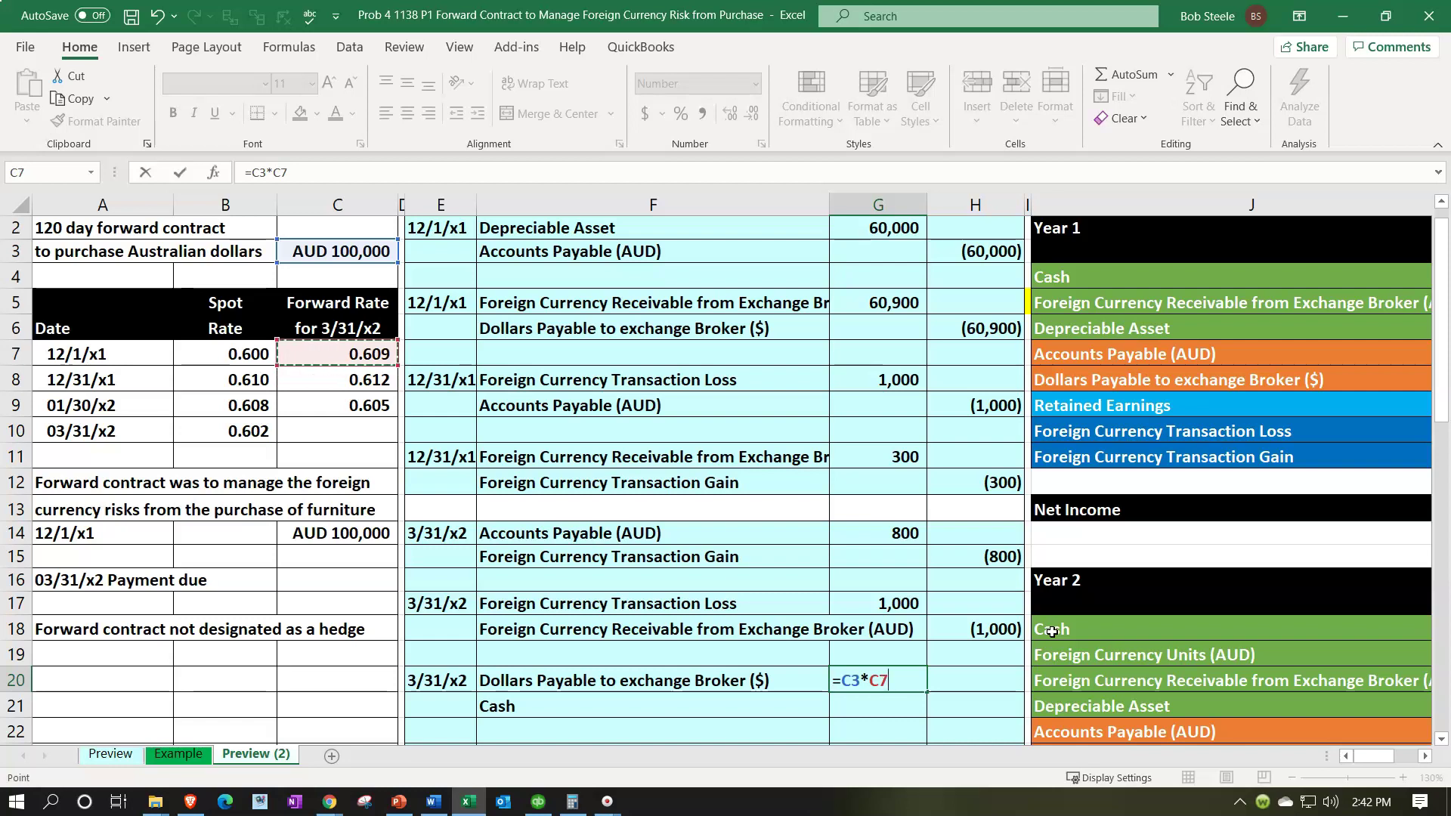
key("Return")
Step: Enter the Cash credit in H21 as the negative of the debit amount in G20
key("Right")
type("-")
key("Left")
key("Up")
key("Return")
Step: Post the debit to Dollars Payable to exchange Broker ($) in the Year 2 entries by linking L23 to G20
key("Down")
key("Down")
key("Down")
key("Down")
key("Down")
key("Down")
key("Down")
key("Right")
key("Right")
key("Right")
key("Right")
key("Right")
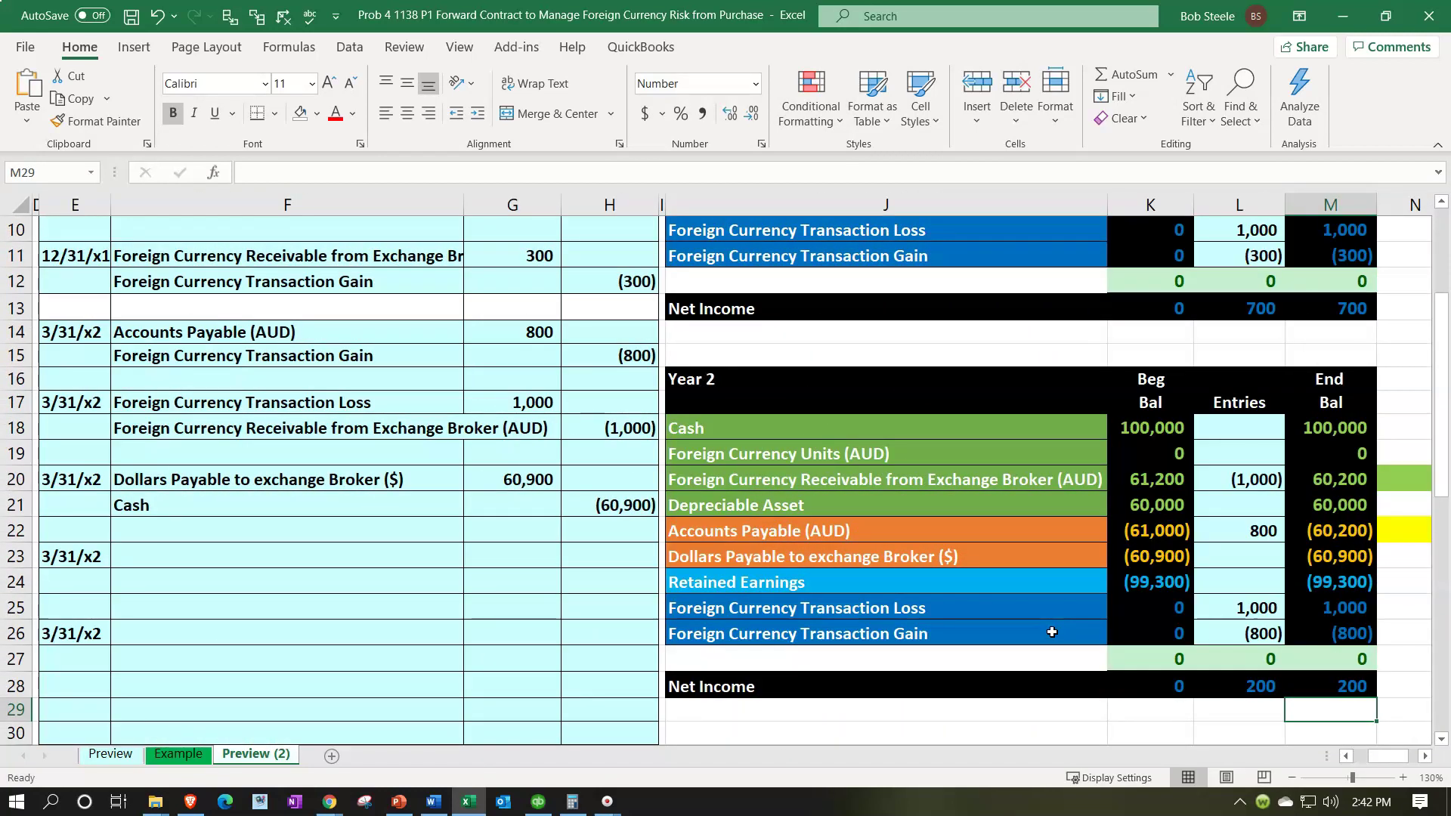
key("Up")
key("Up")
key("Up")
key("Up")
key("Up")
key("Up")
key("Up")
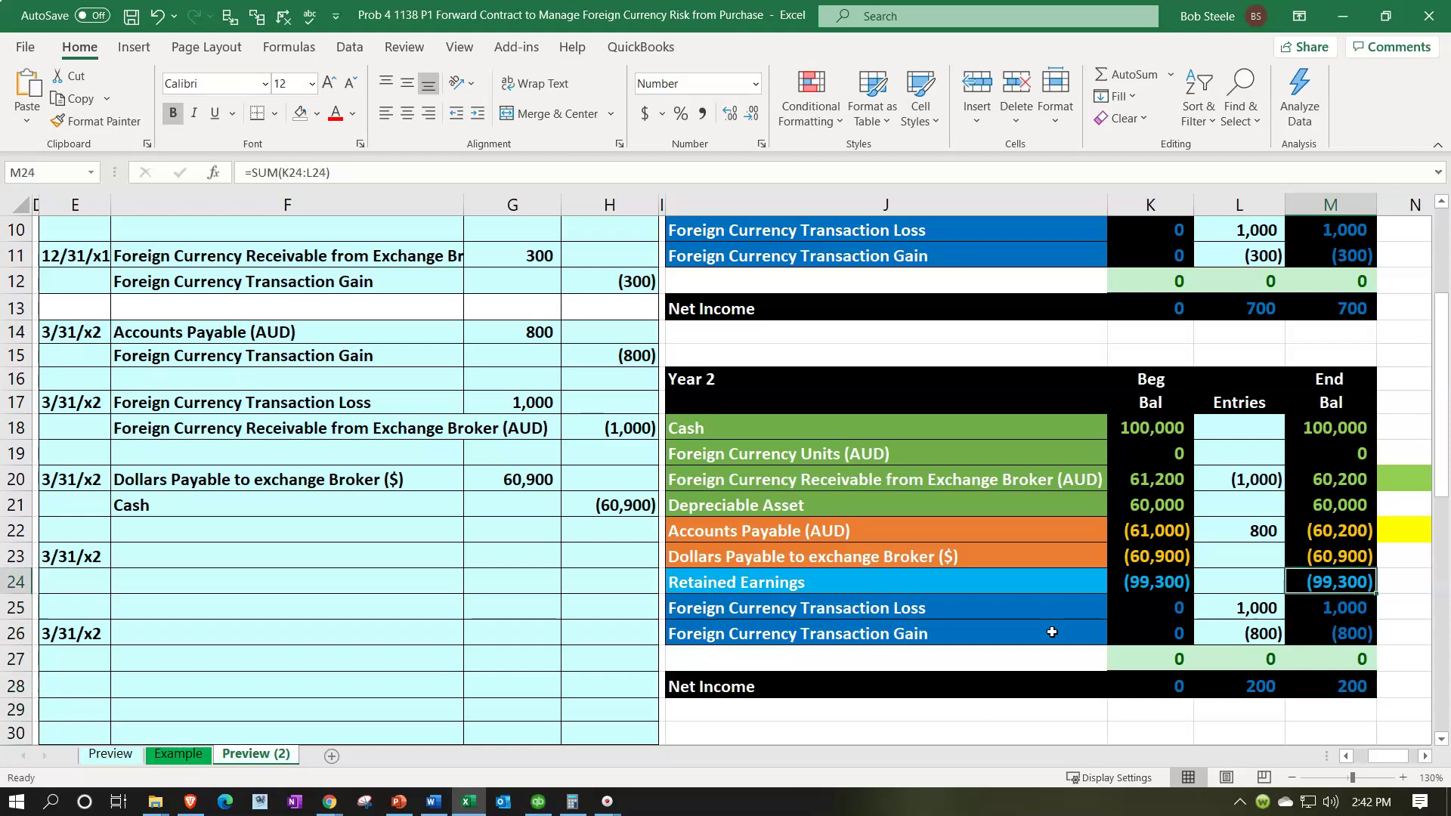
key("Left")
key("Down")
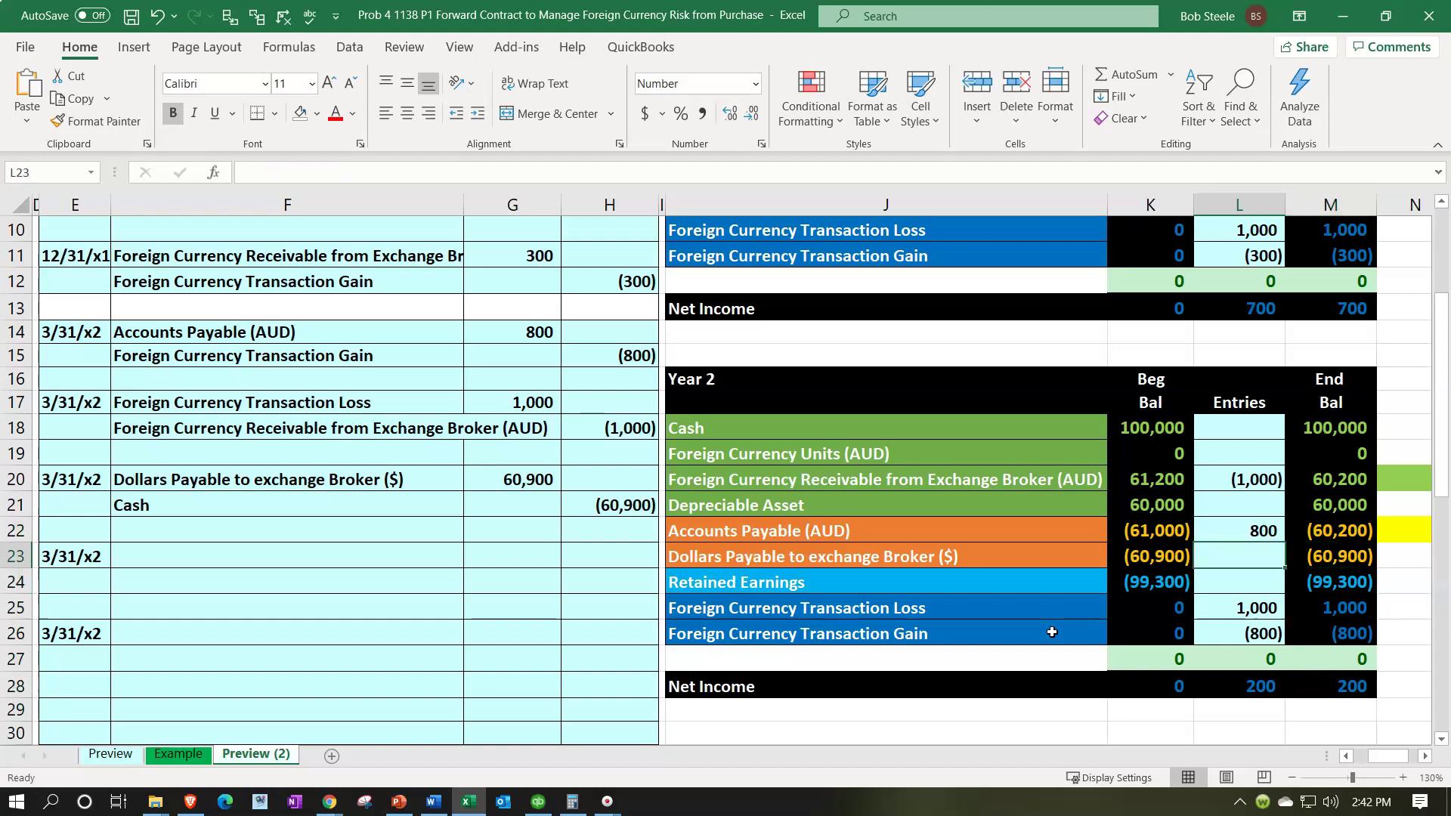
type("=")
key("Left")
key("Left")
key("Left")
key("Left")
key("Left")
key("Up")
key("Up")
key("Up")
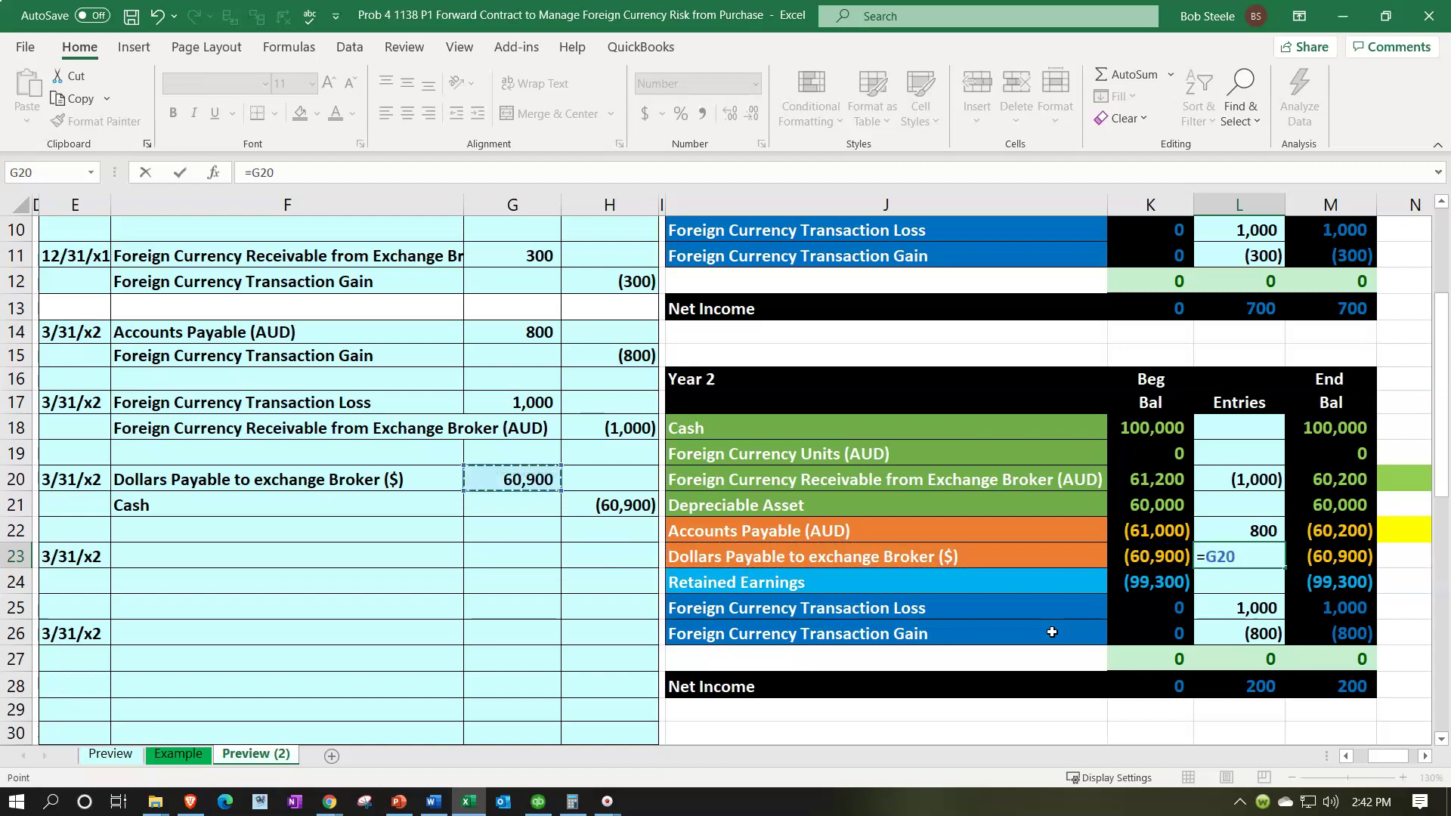
key("Return")
Step: Post the credit to Cash in the Year 2 entries by linking L18 to H21
key("Up")
key("Right")
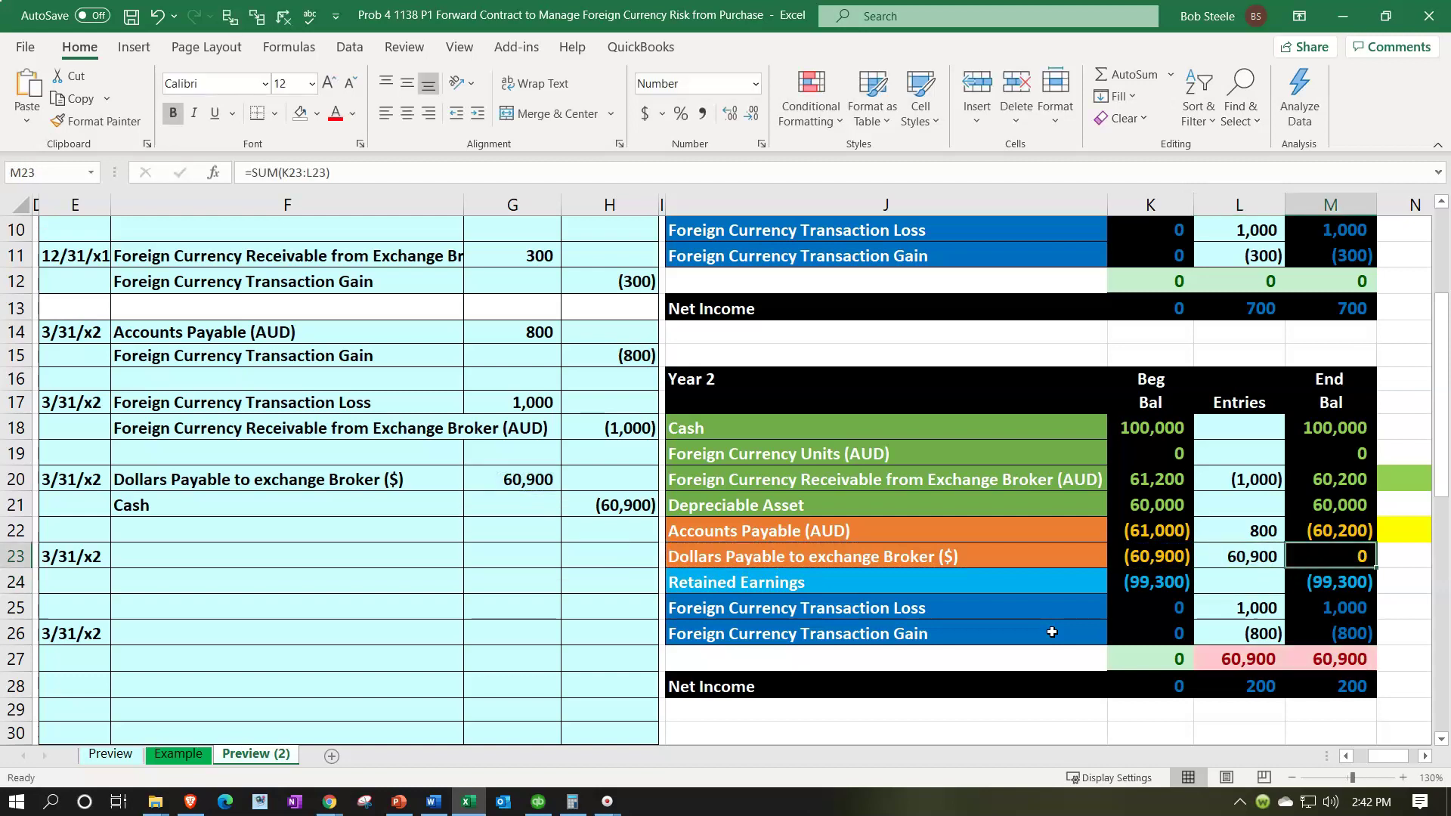
key("Up")
key("Up")
key("Up")
key("Up")
key("Up")
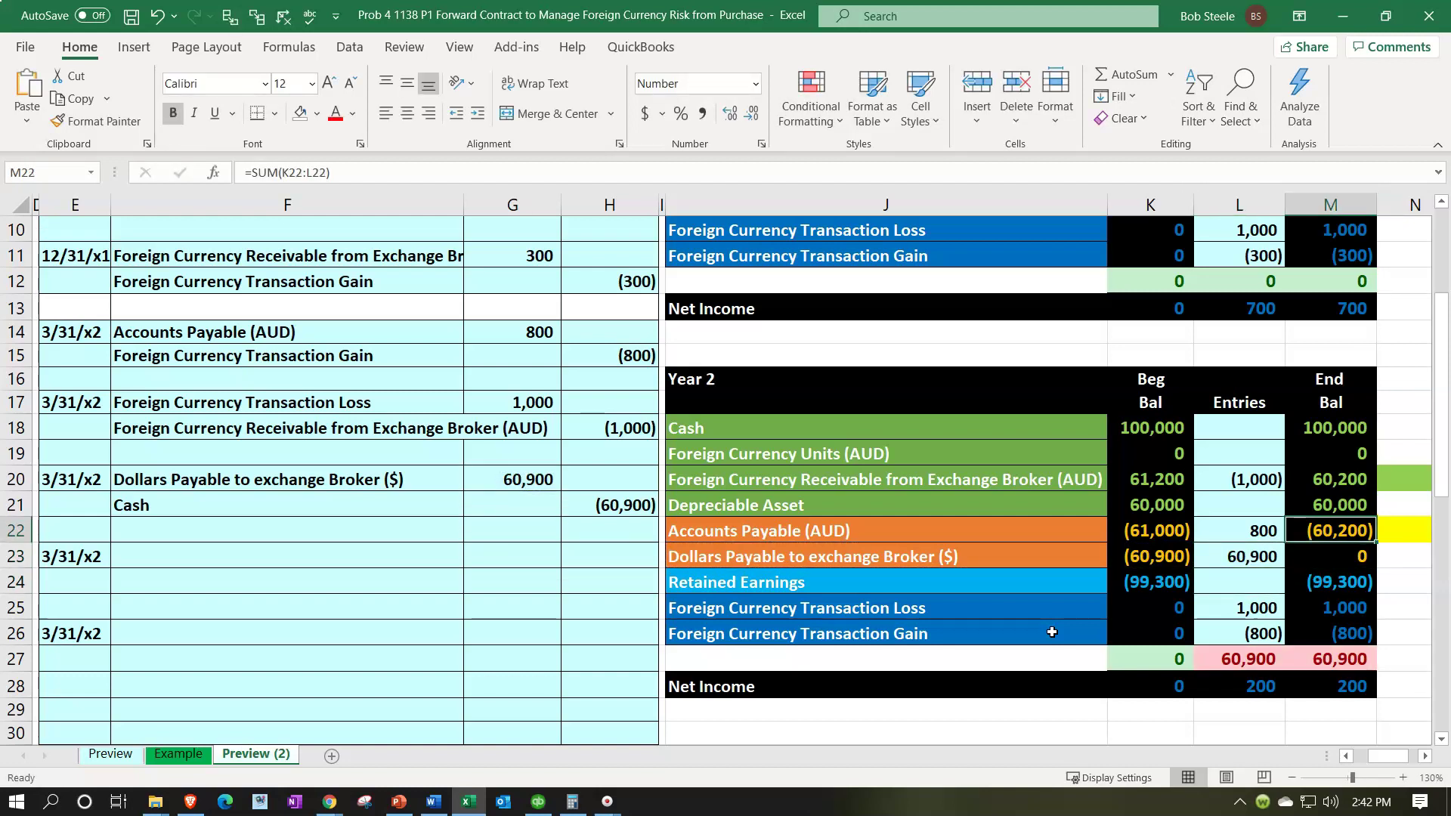
key("Left")
type("=")
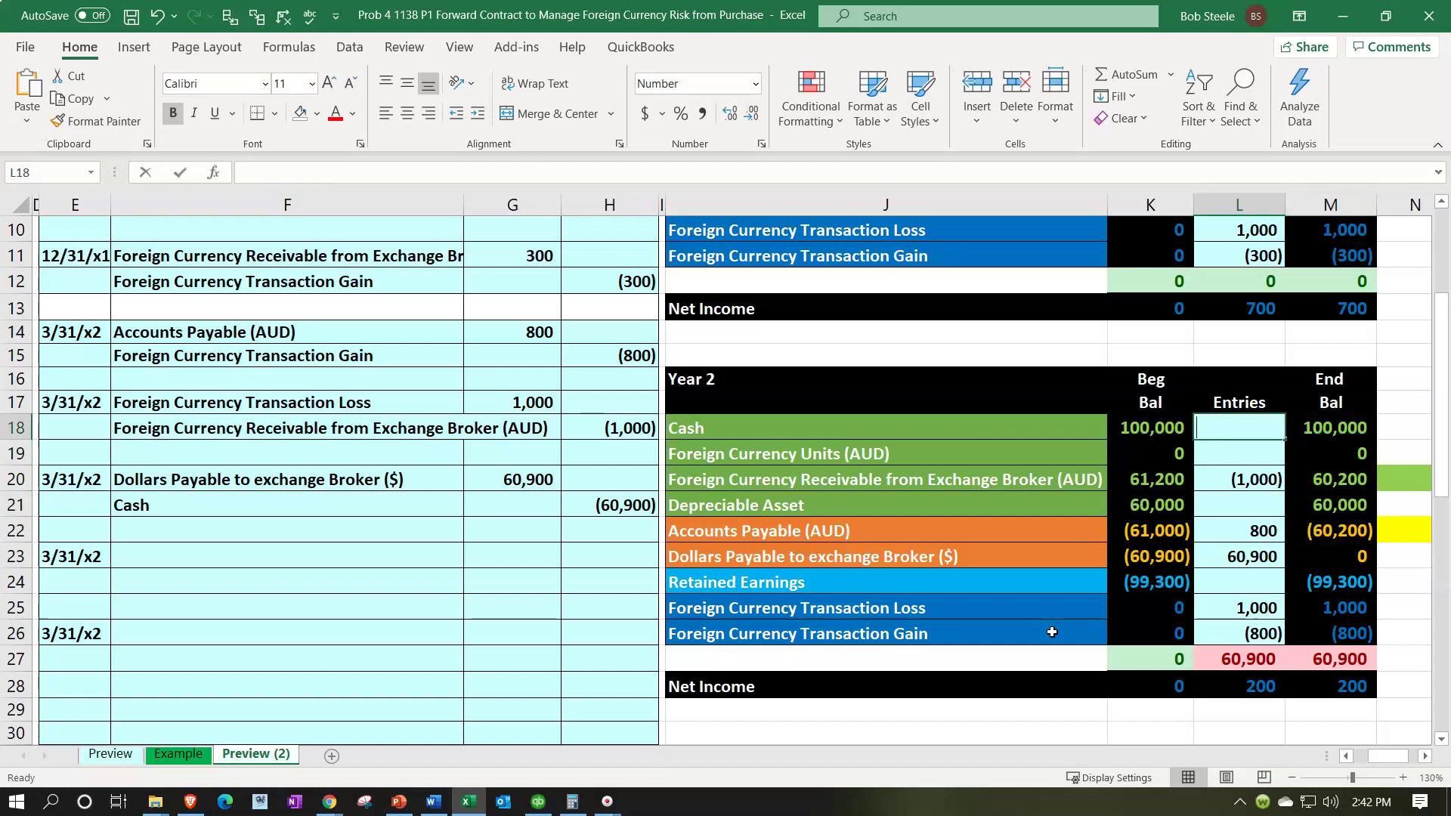
key("Left")
key("Left")
key("Left")
key("Left")
key("Down")
key("Down")
key("Down")
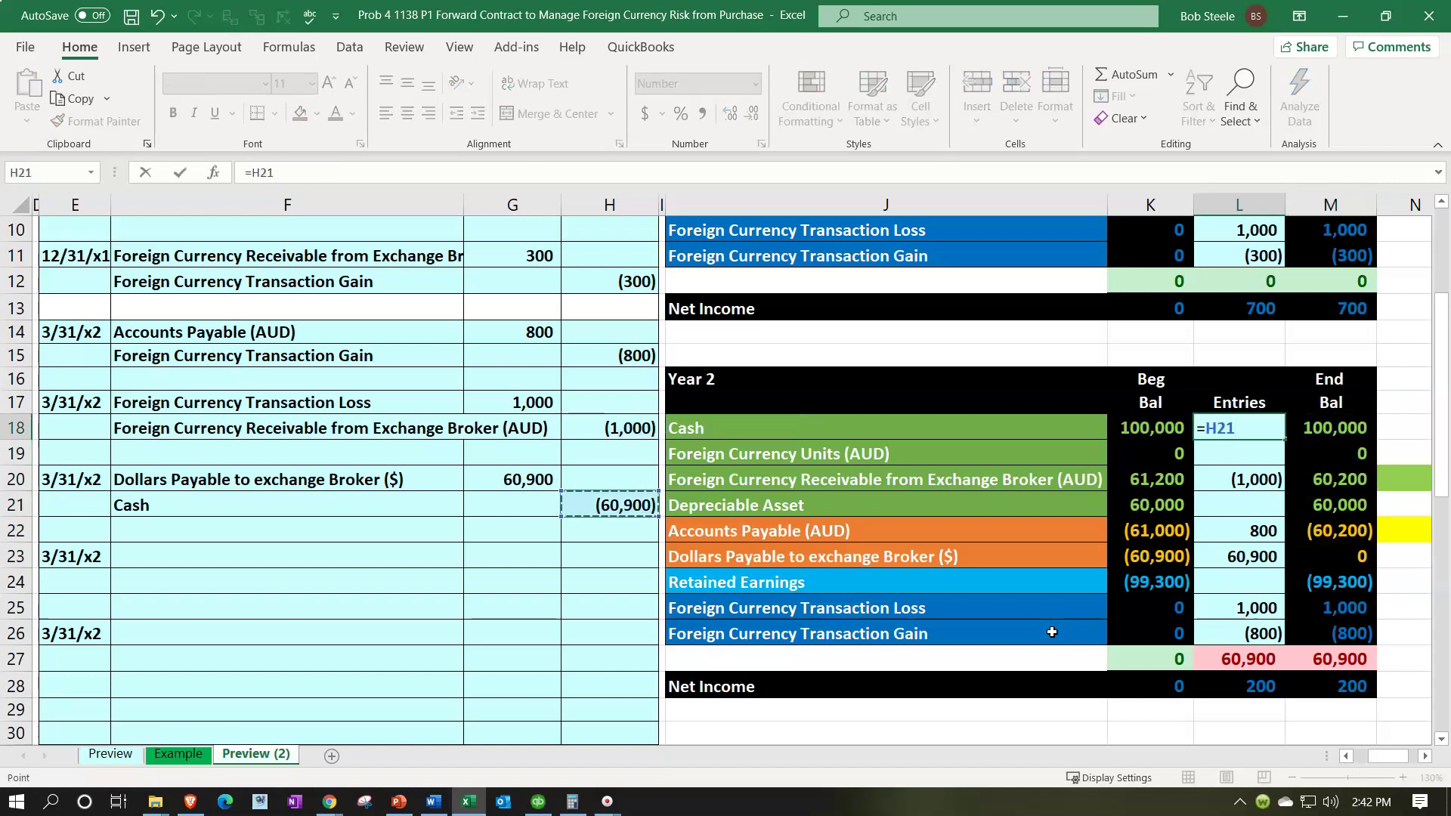
key("Return")
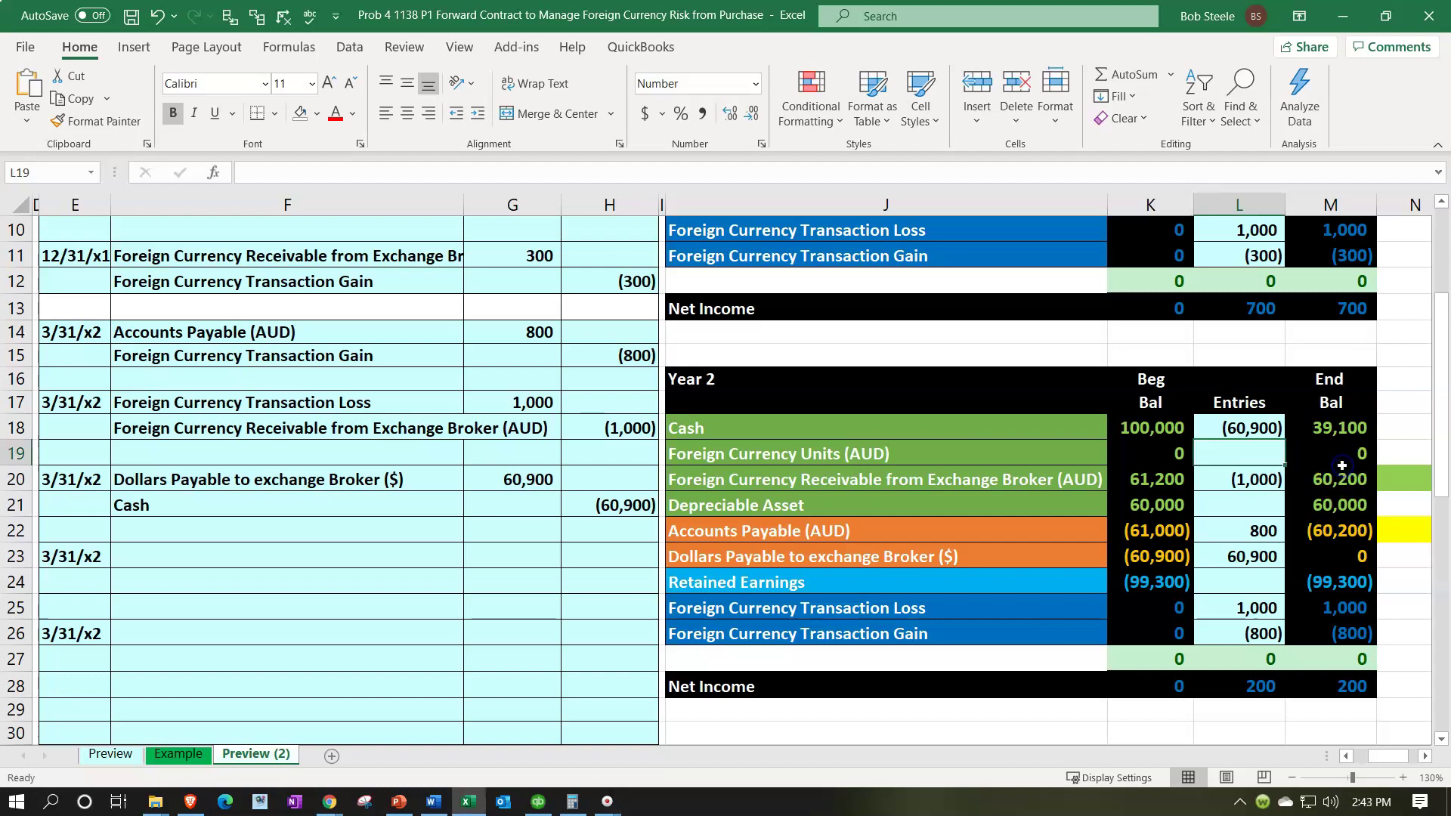
Step: Compare the Year 2 ending balances of Foreign Currency Receivable and Accounts Payable (AUD), and locate the Foreign Currency Units (AUD) account
left_click(1342, 476)
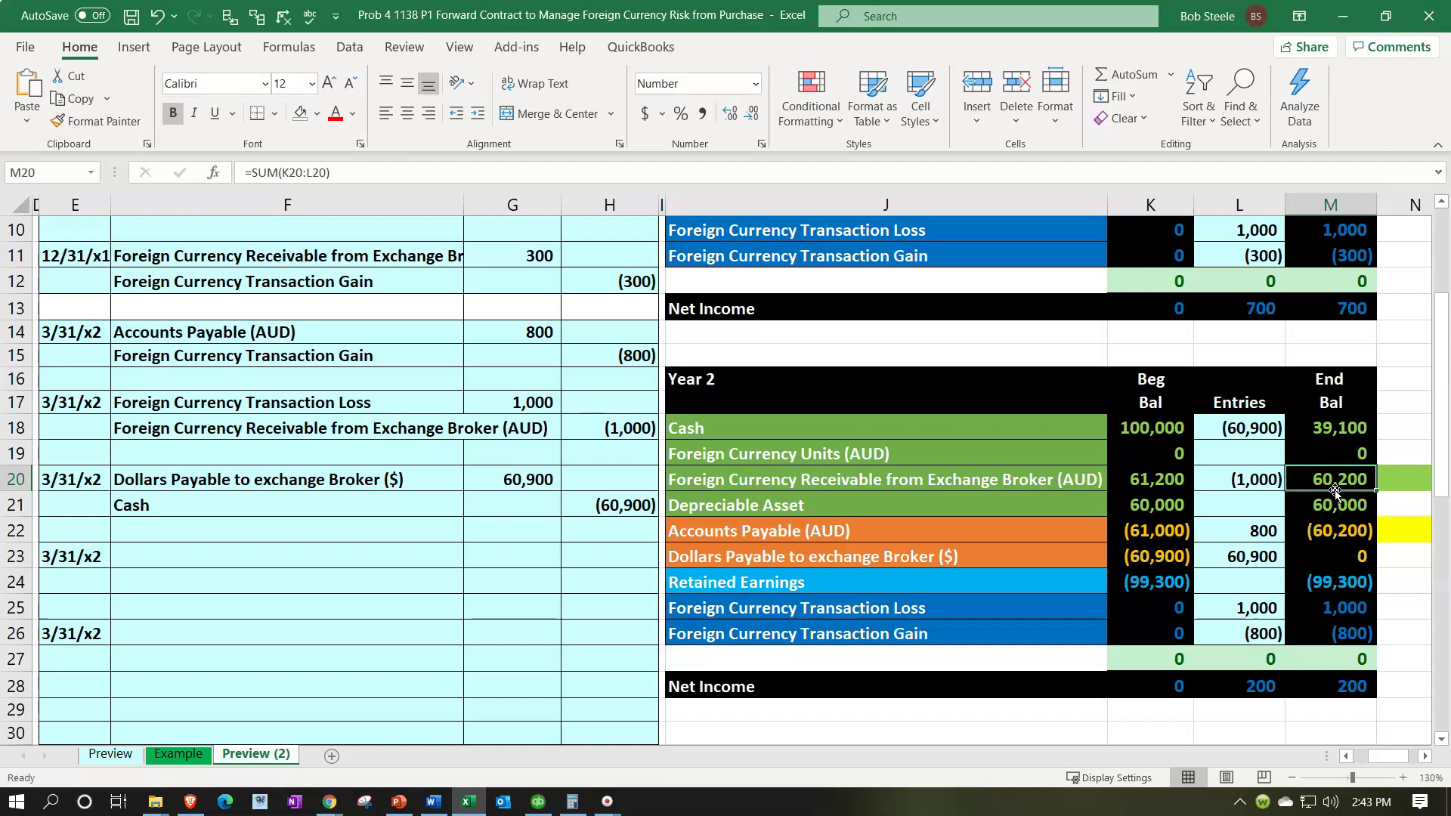
left_click(1328, 535)
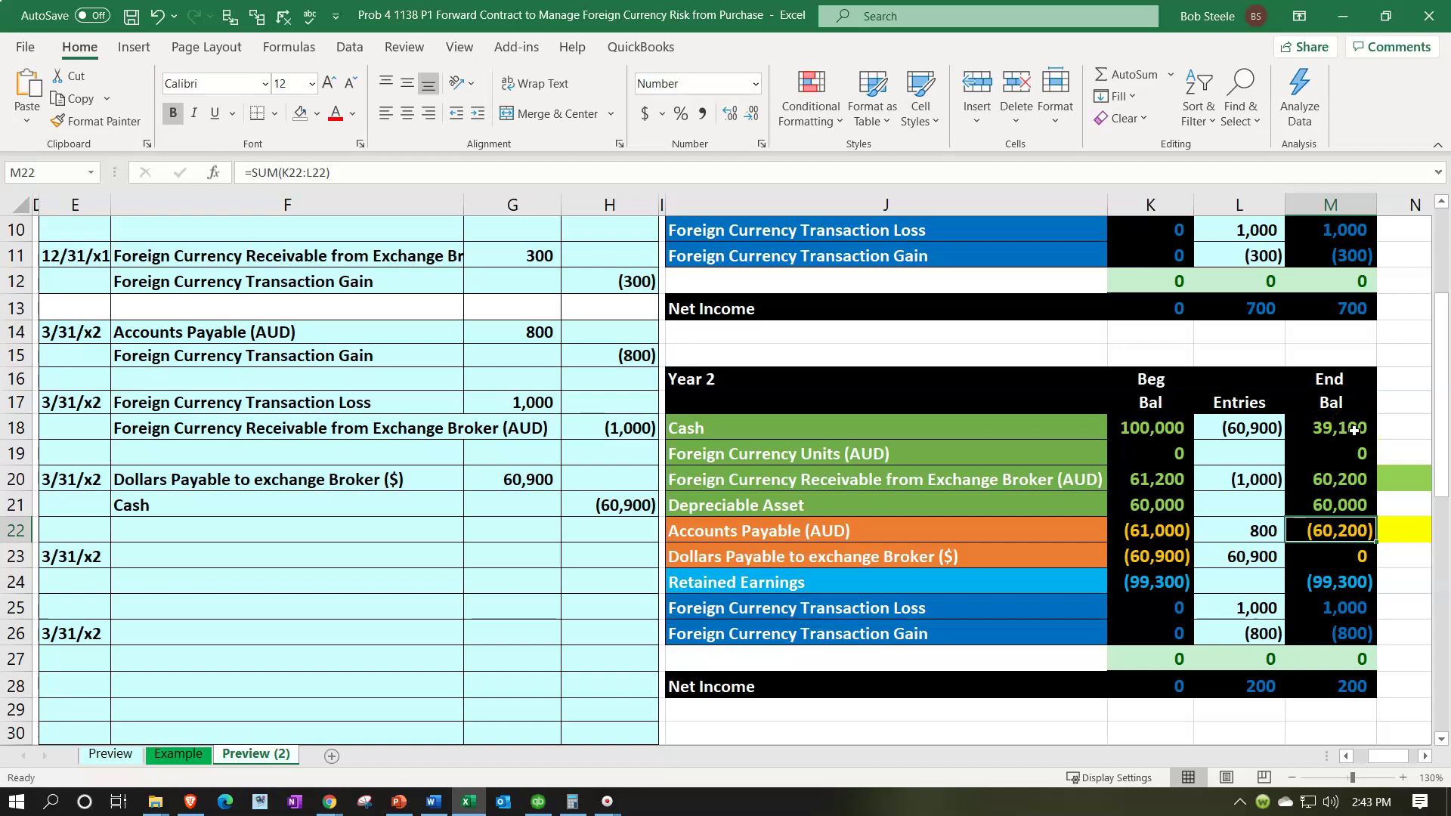
left_click(1343, 480)
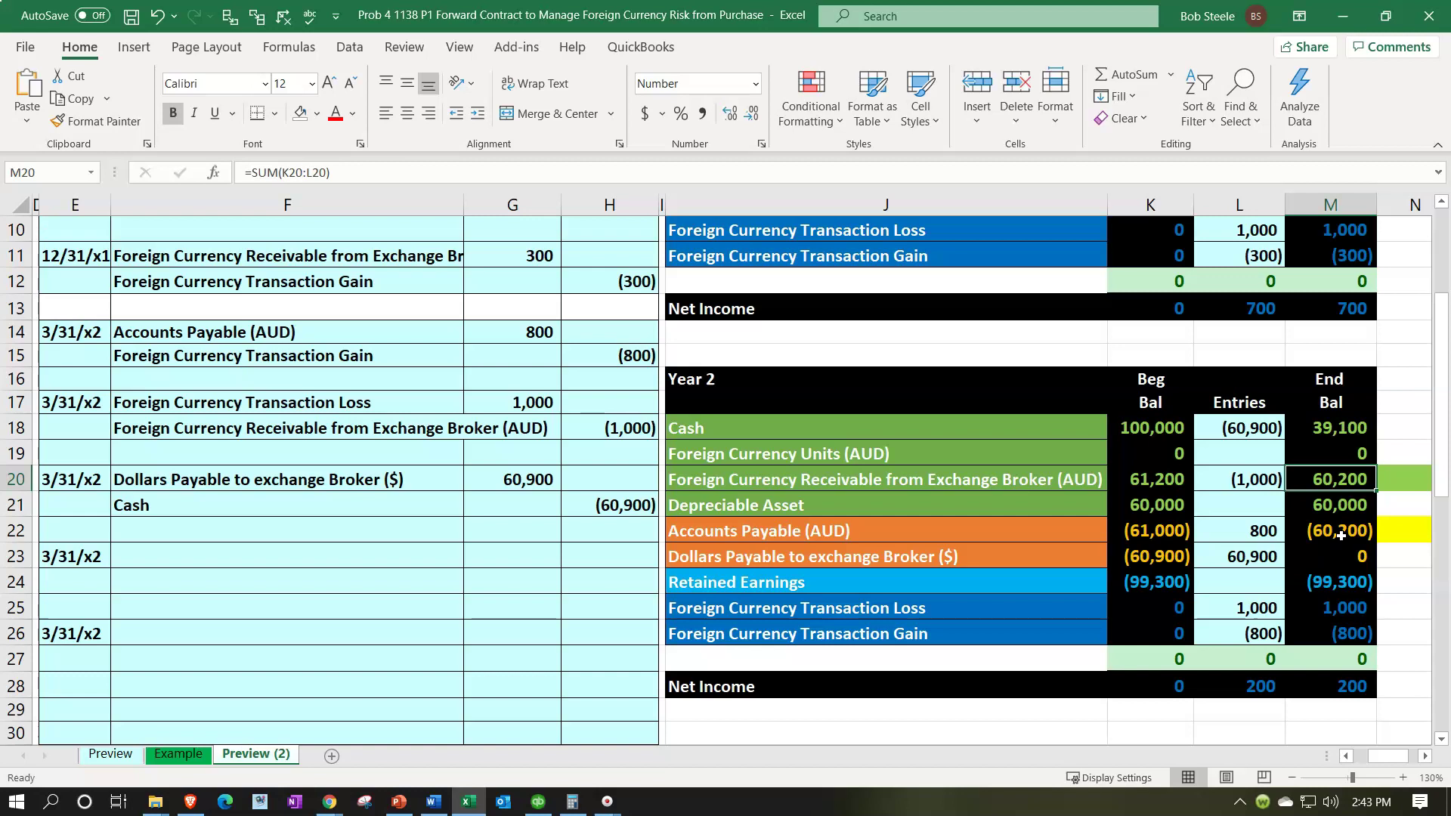
left_click(1362, 492)
left_click(941, 446)
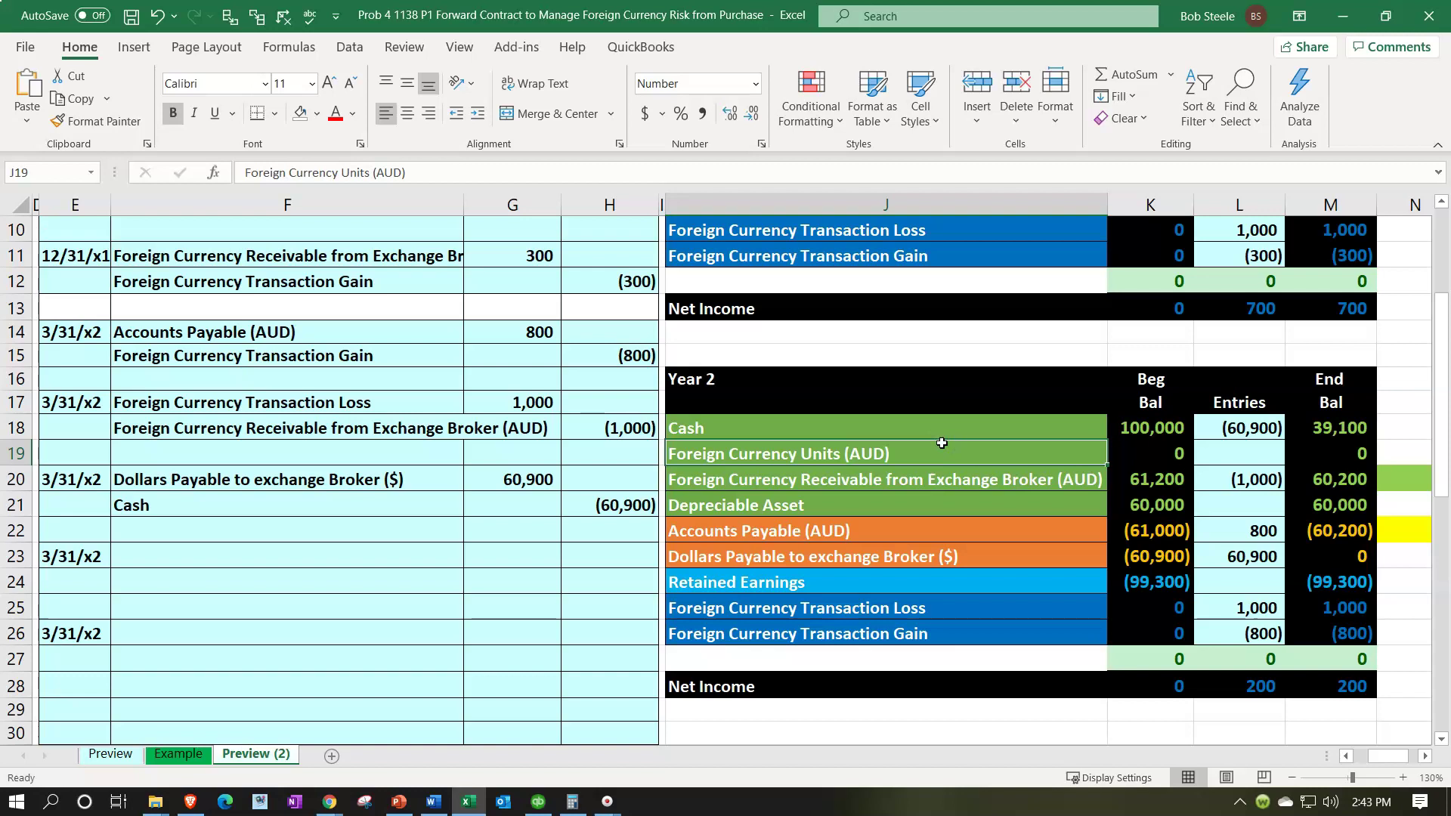
Step: Enter Foreign Currency Units (AUD) as the fourth 3/31/x2 entry's debit account by linking F23 to J19
left_click(236, 558)
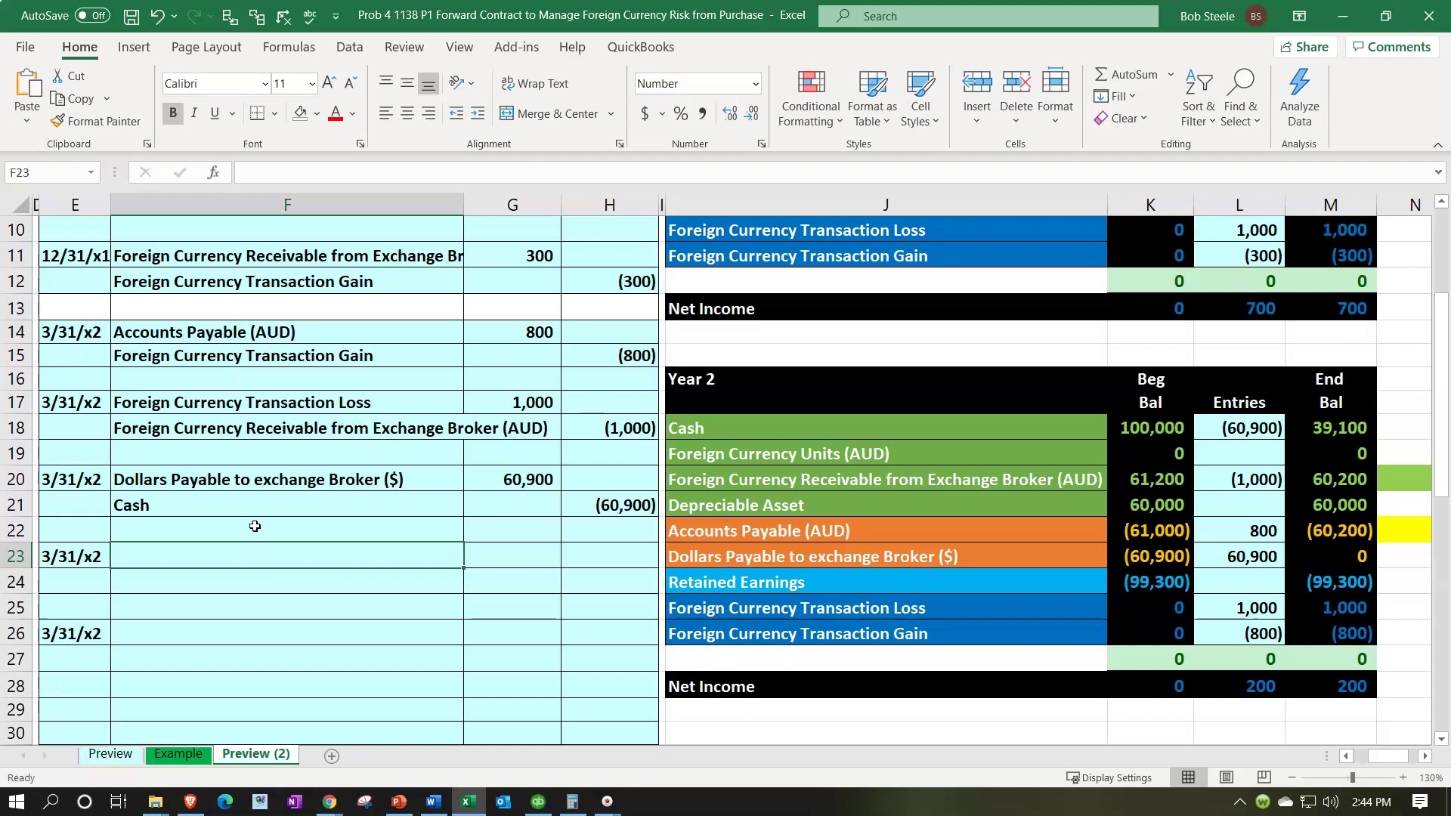
type("=")
key("Right")
key("Right")
key("Right")
key("Right")
key("Up")
key("Up")
key("Up")
key("Up")
key("Return")
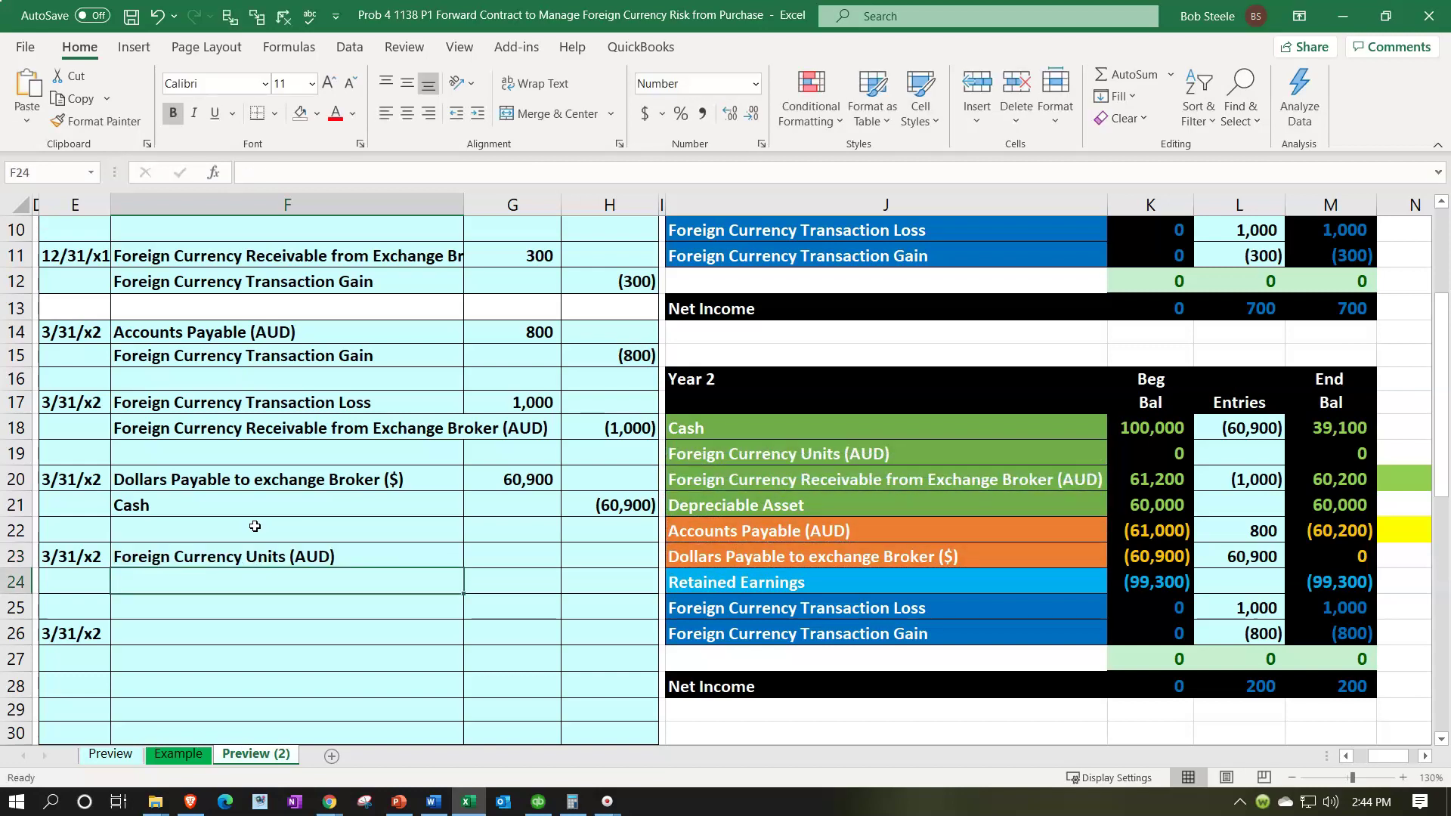
Step: Calculate the Foreign Currency Units (AUD) debit in G23 by multiplying the 03/31/x2 spot rate by AUD 100,000 with =B10*C14
key("Up")
key("Right")
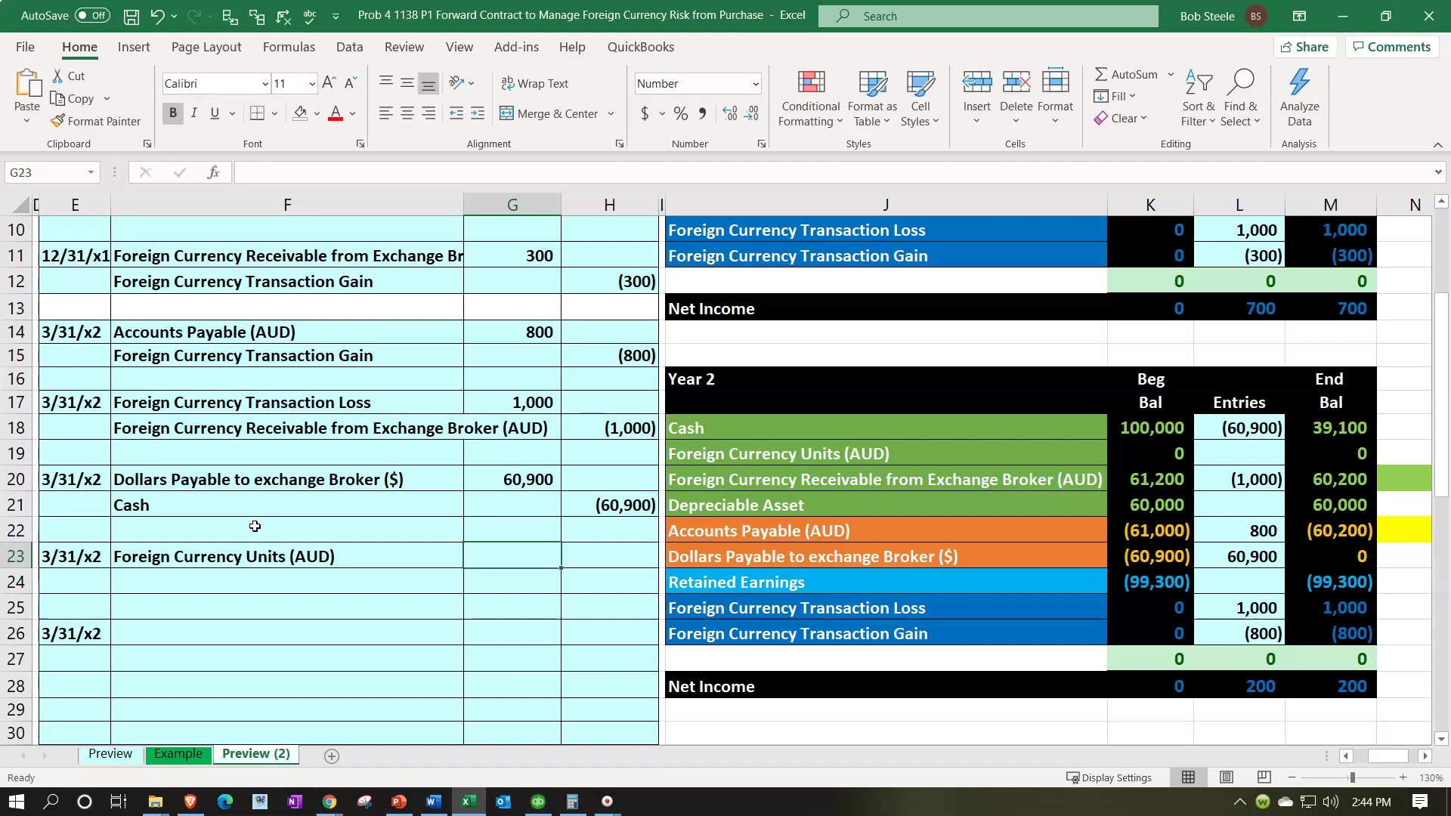
type("=")
key("Left")
key("Left")
key("Left")
key("Left")
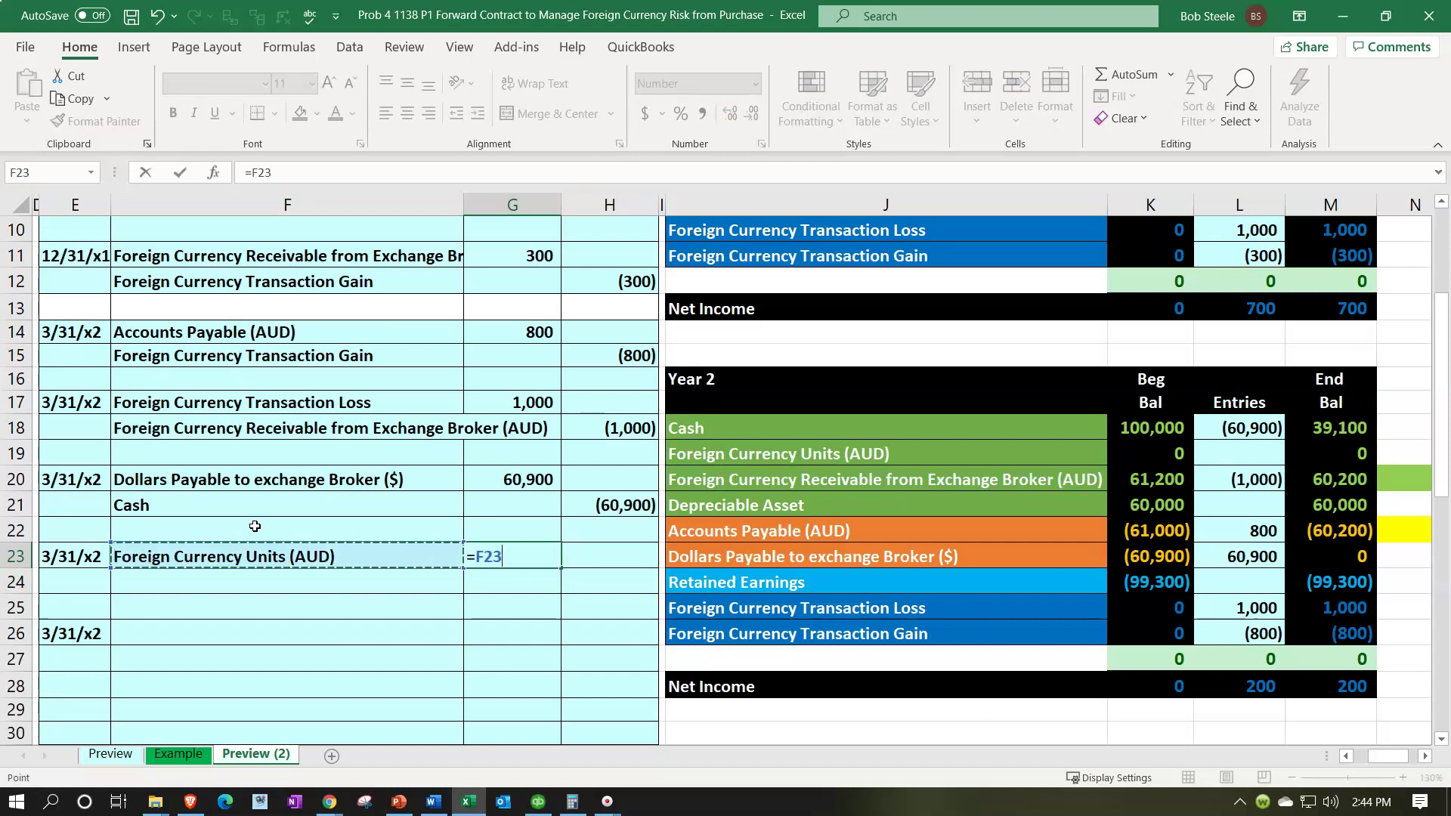
key("Left")
key("Left")
key("Up")
key("Up")
key("Up")
key("Up")
key("Up")
key("Up")
key("Up")
key("Up")
key("Up")
key("Up")
key("Up")
key("Up")
key("Up")
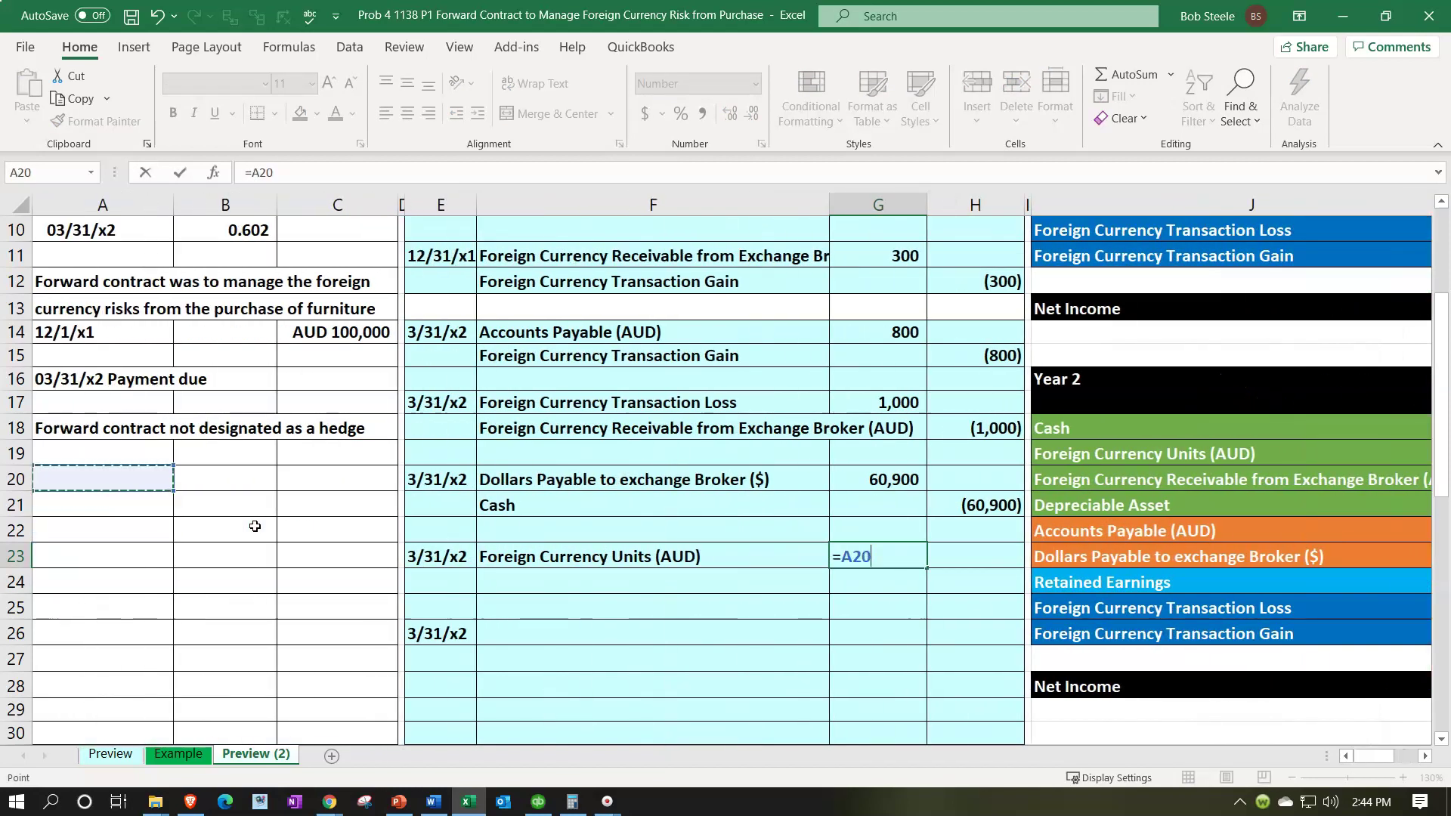
key("Up")
key("Up")
key("Up")
key("Up")
key("Up")
key("Down")
key("Down")
key("Down")
key("Down")
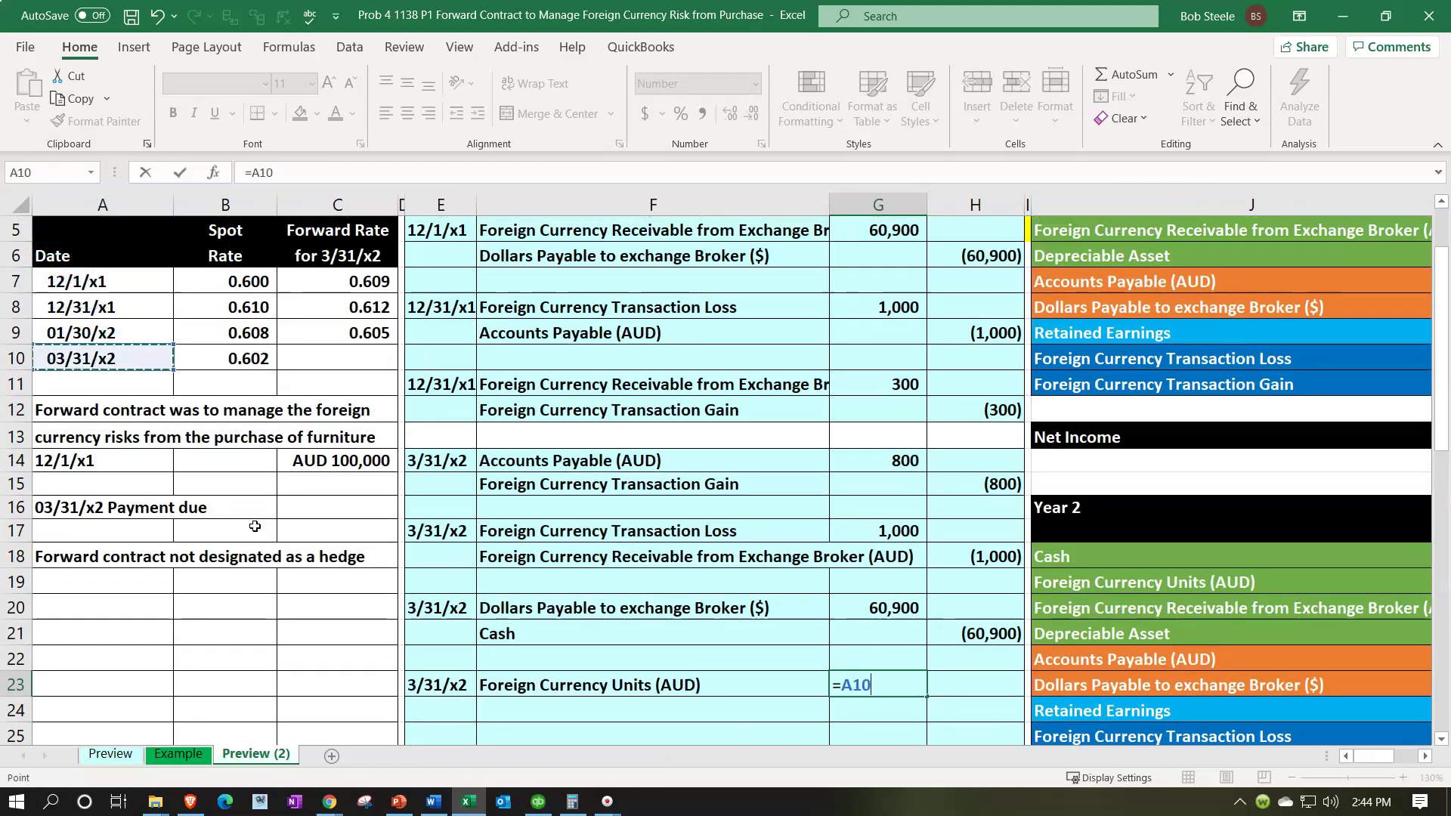
key("Right")
type("*")
key("Left")
key("Left")
key("Left")
key("Up")
key("Up")
key("Up")
key("Up")
key("Up")
key("Up")
key("Up")
key("Up")
key("Up")
key("Left")
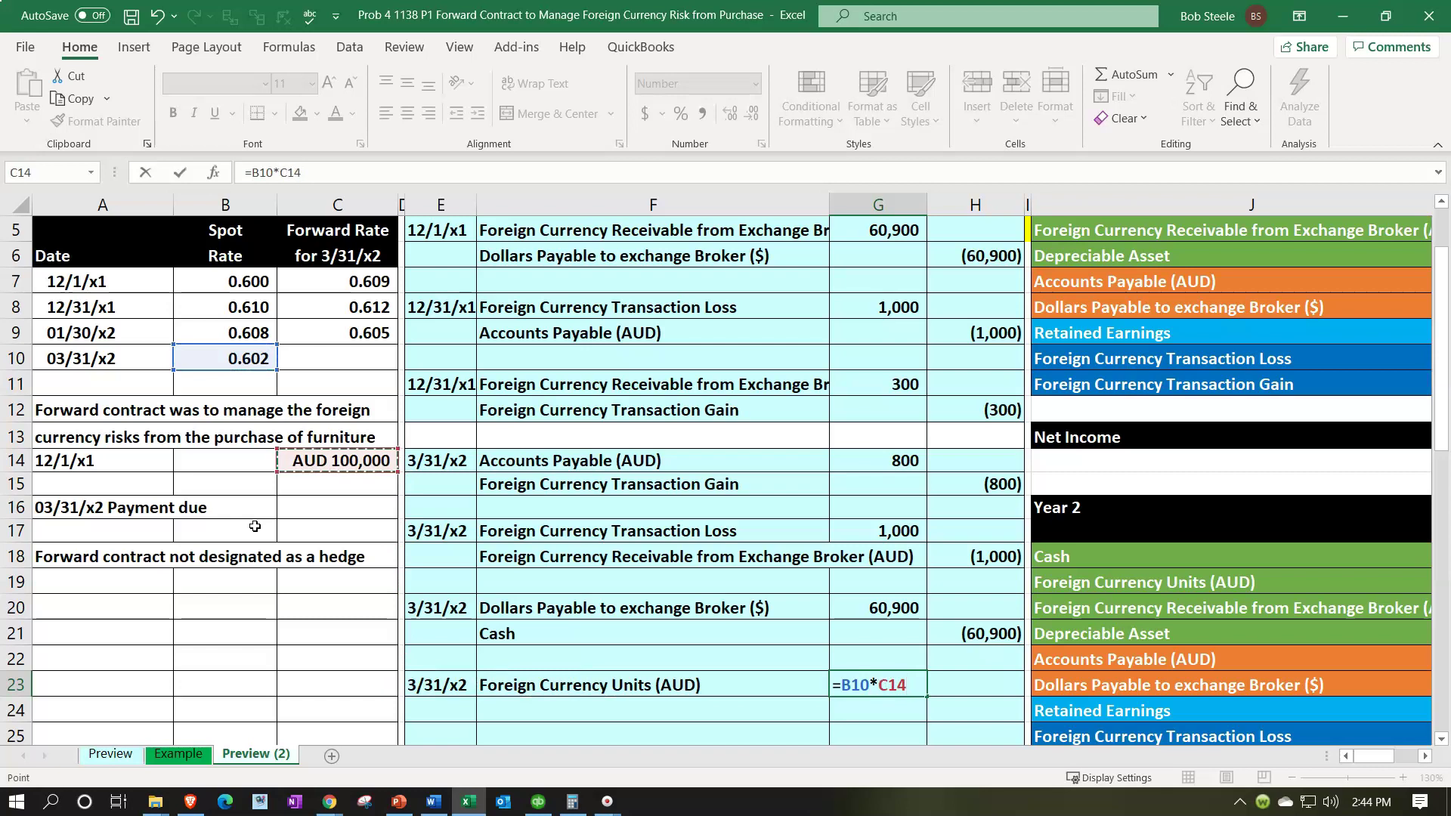
key("Return")
Step: Enter Foreign Currency Receivable from Exchange Broker (AUD) as the fourth 3/31/x2 entry's credit account by linking F24 to J20
scroll(254, 526, "down", 1)
key("Left")
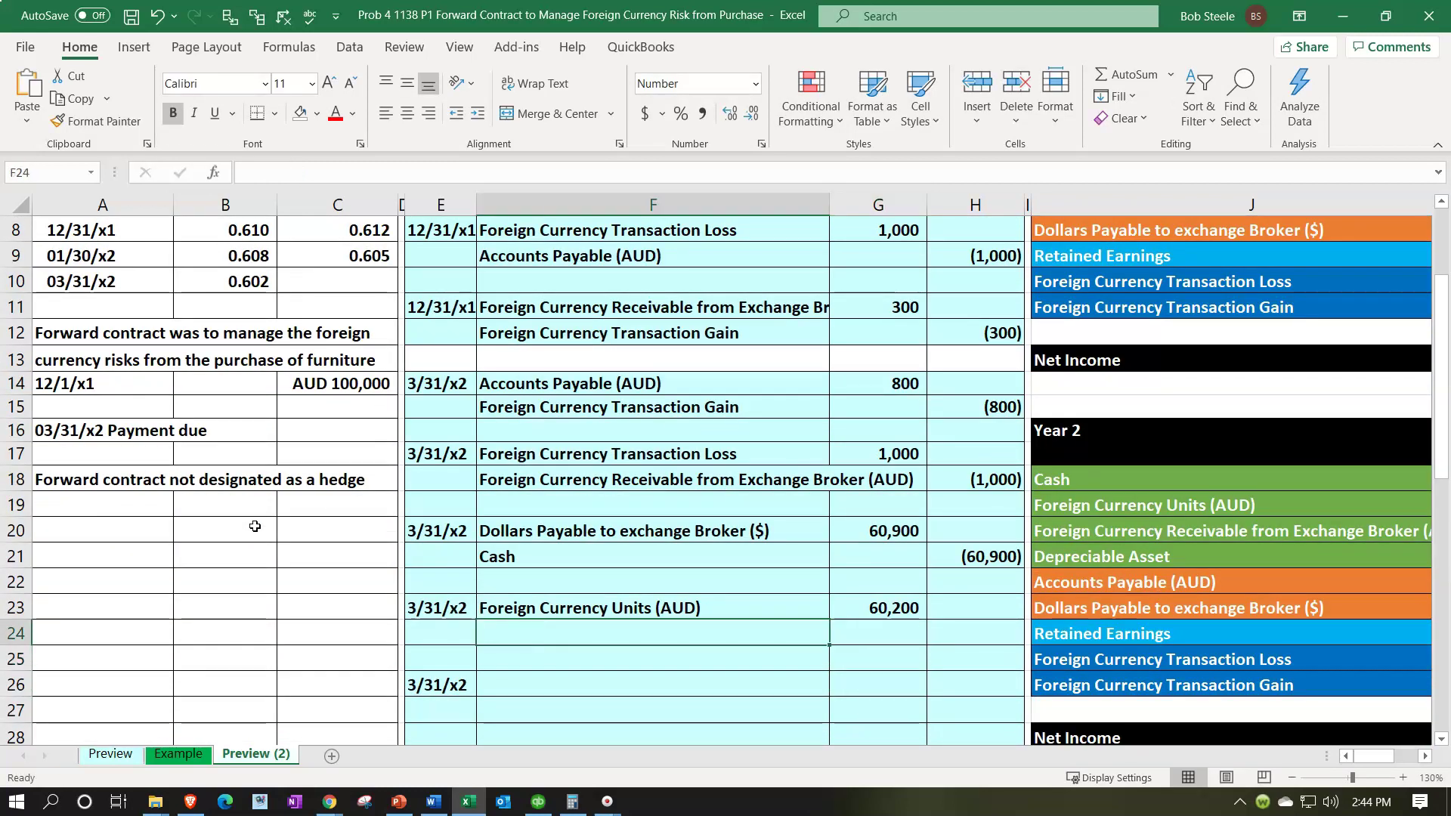
type("=")
key("Right")
key("Right")
key("Right")
key("Right")
key("Right")
key("Right")
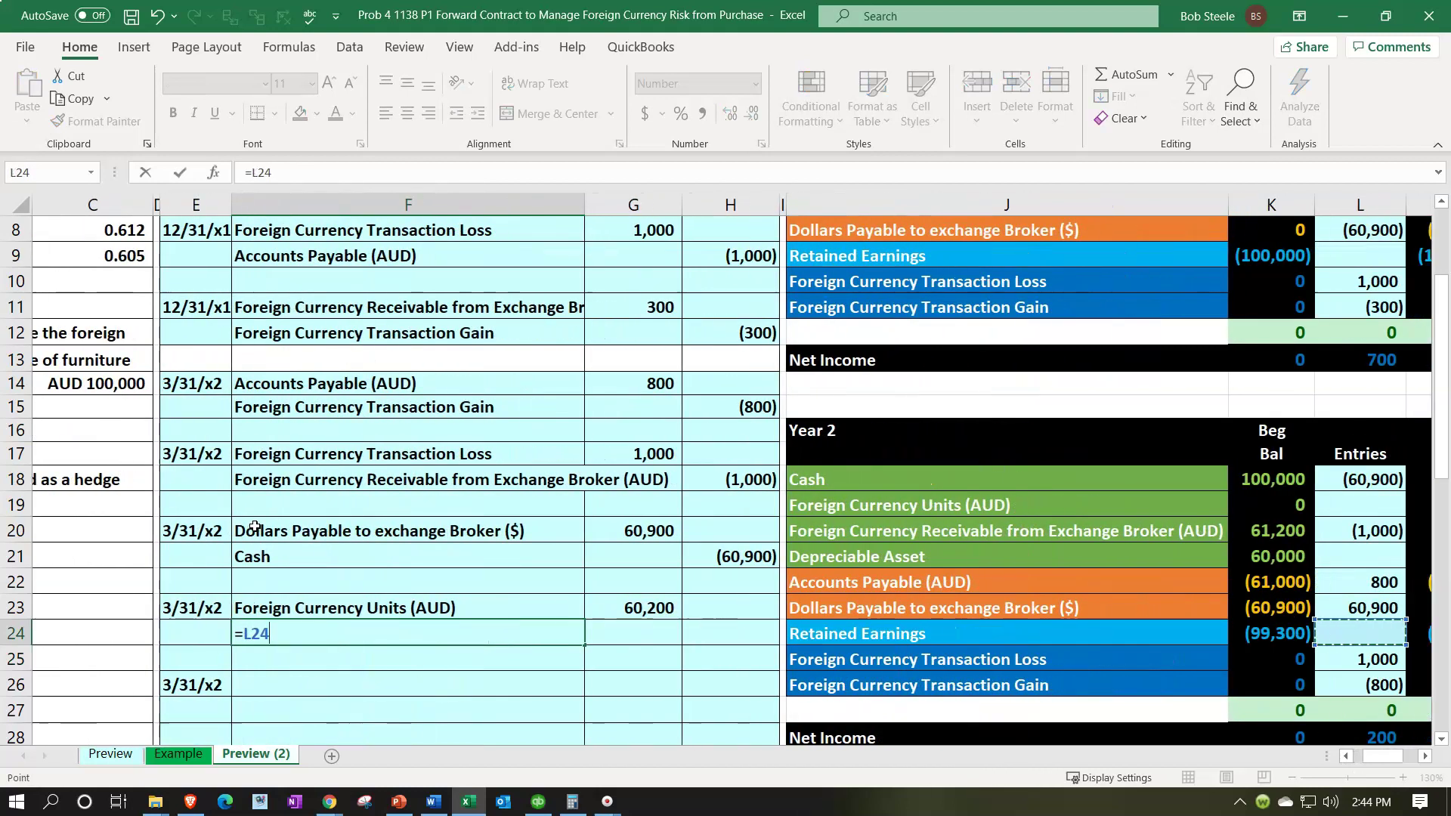
key("Right")
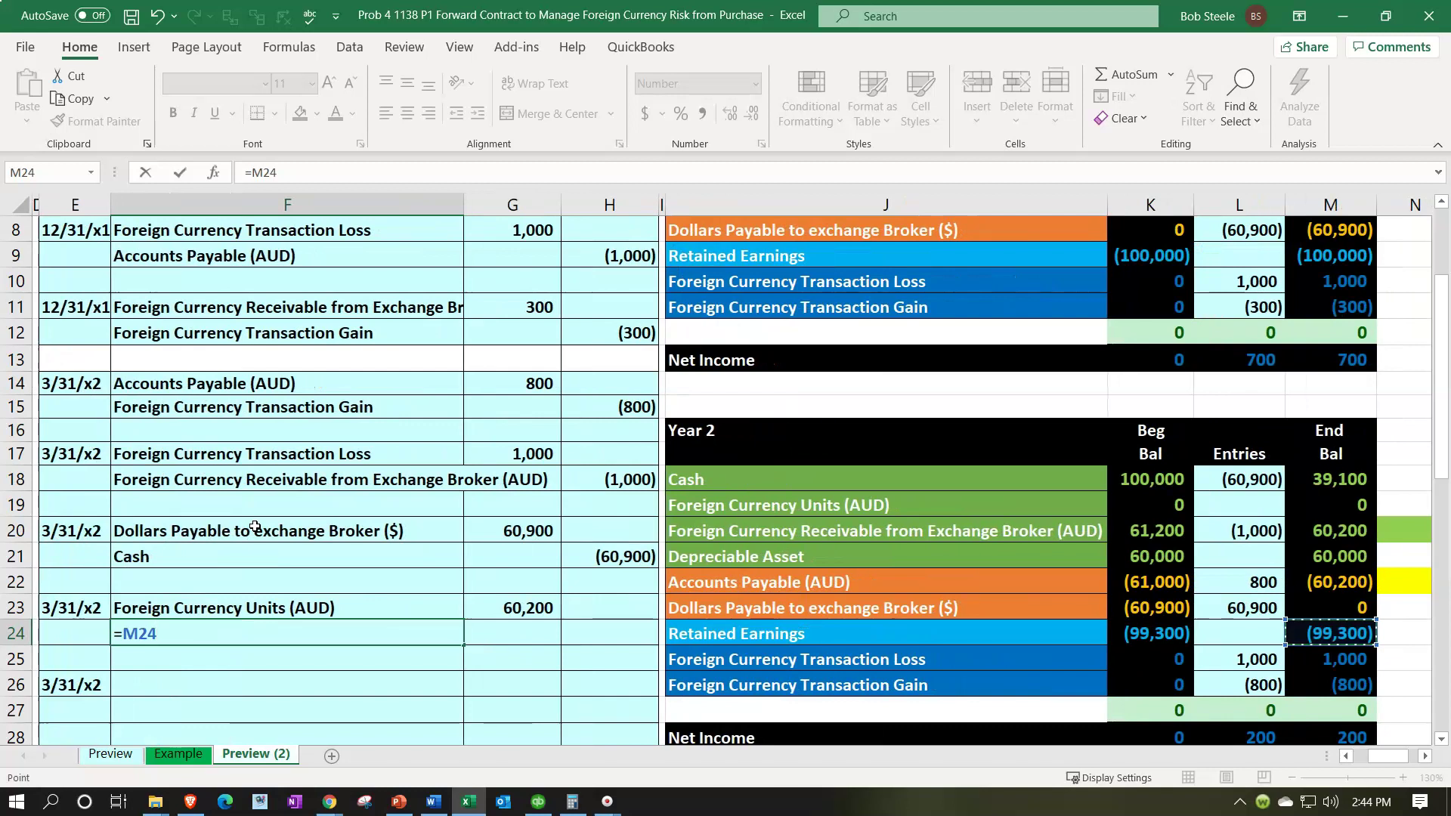
key("Up")
key("Up")
key("Up")
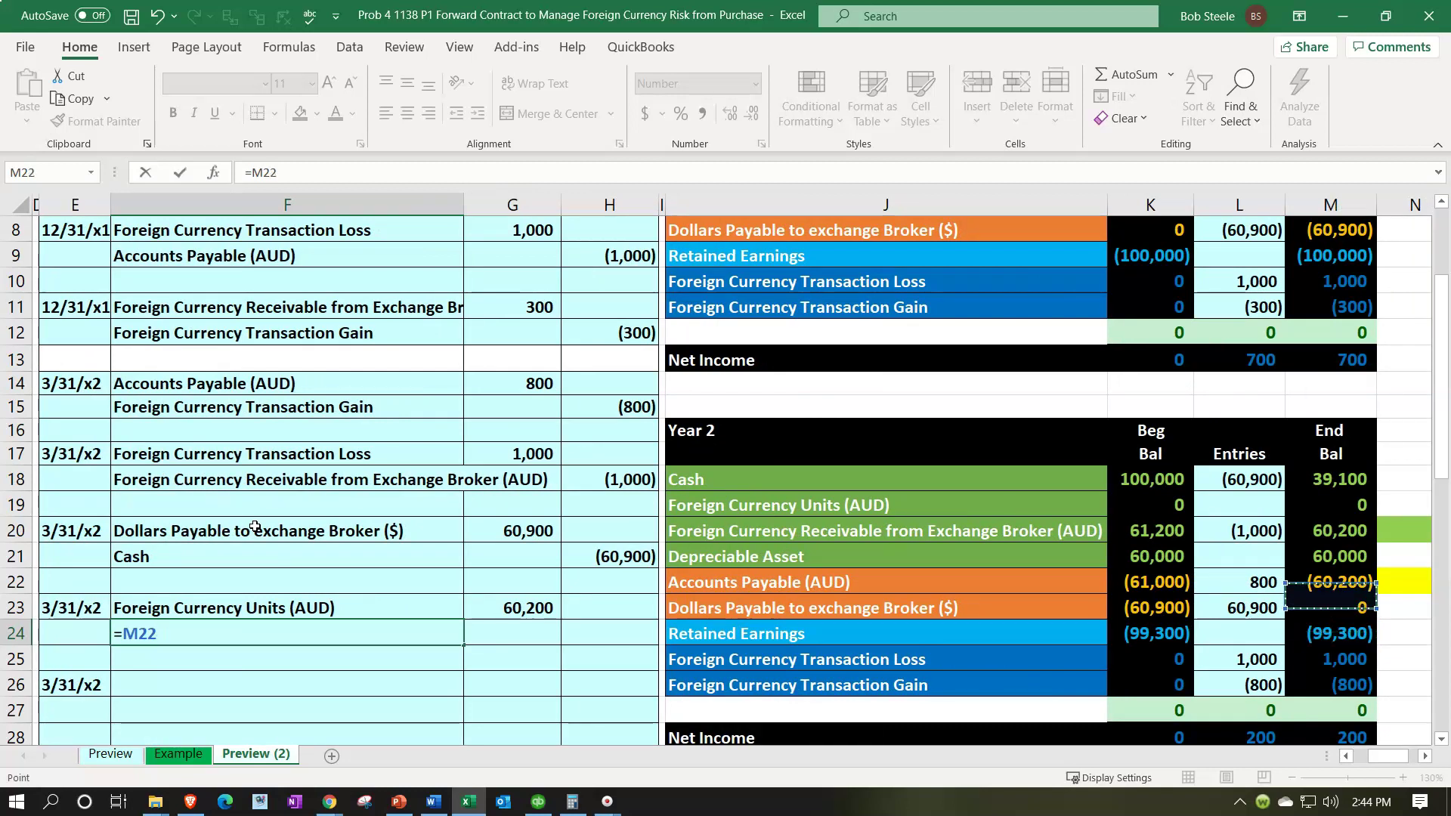
key("Left")
key("Left")
key("Left")
key("Up")
key("Return")
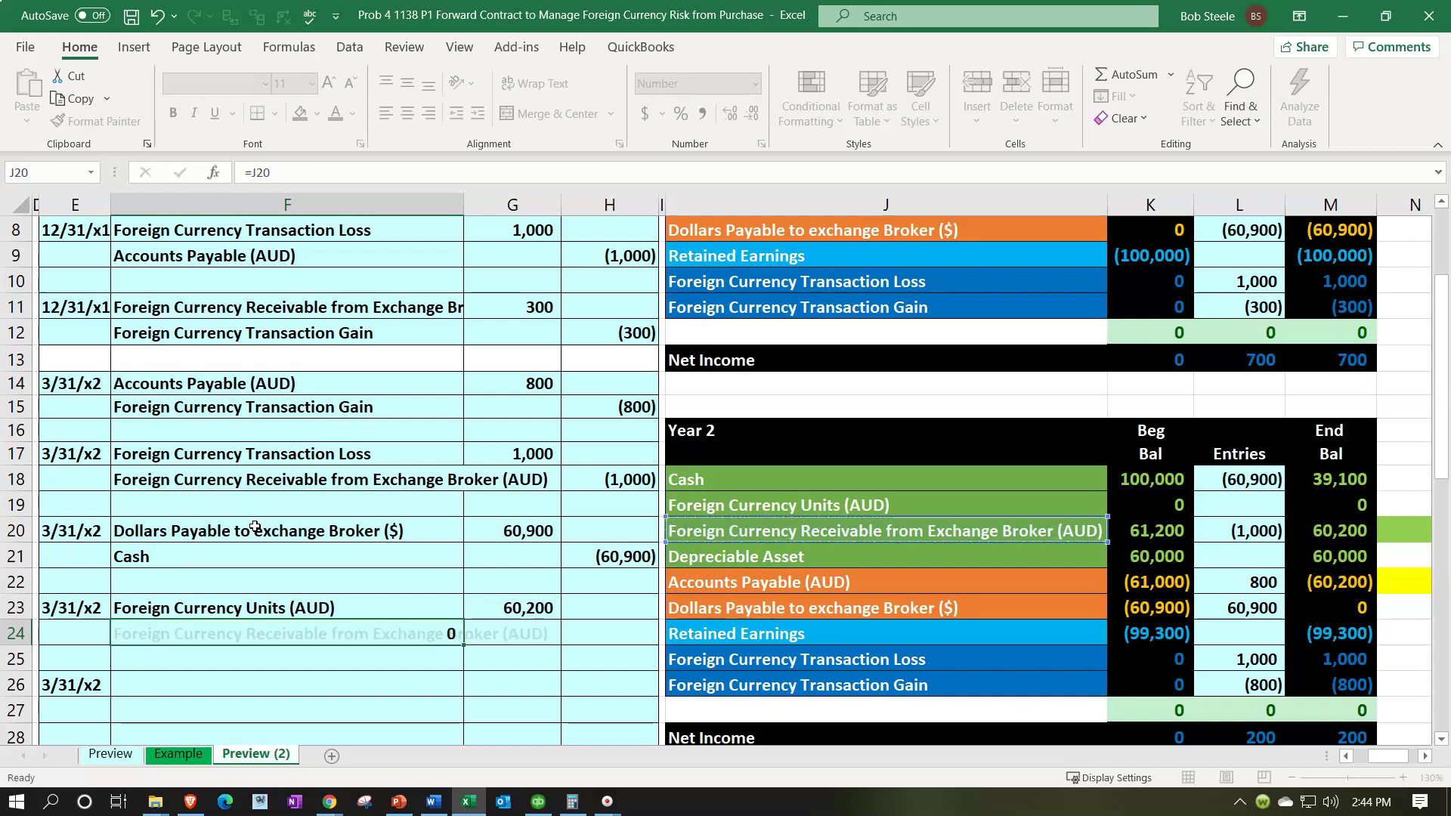
Step: Enter the fourth 3/31/x2 entry's credit amount in H24 as the negative of the debit in G23
key("Right")
key("Right")
key("Up")
type("-")
key("Left")
key("Up")
key("Return")
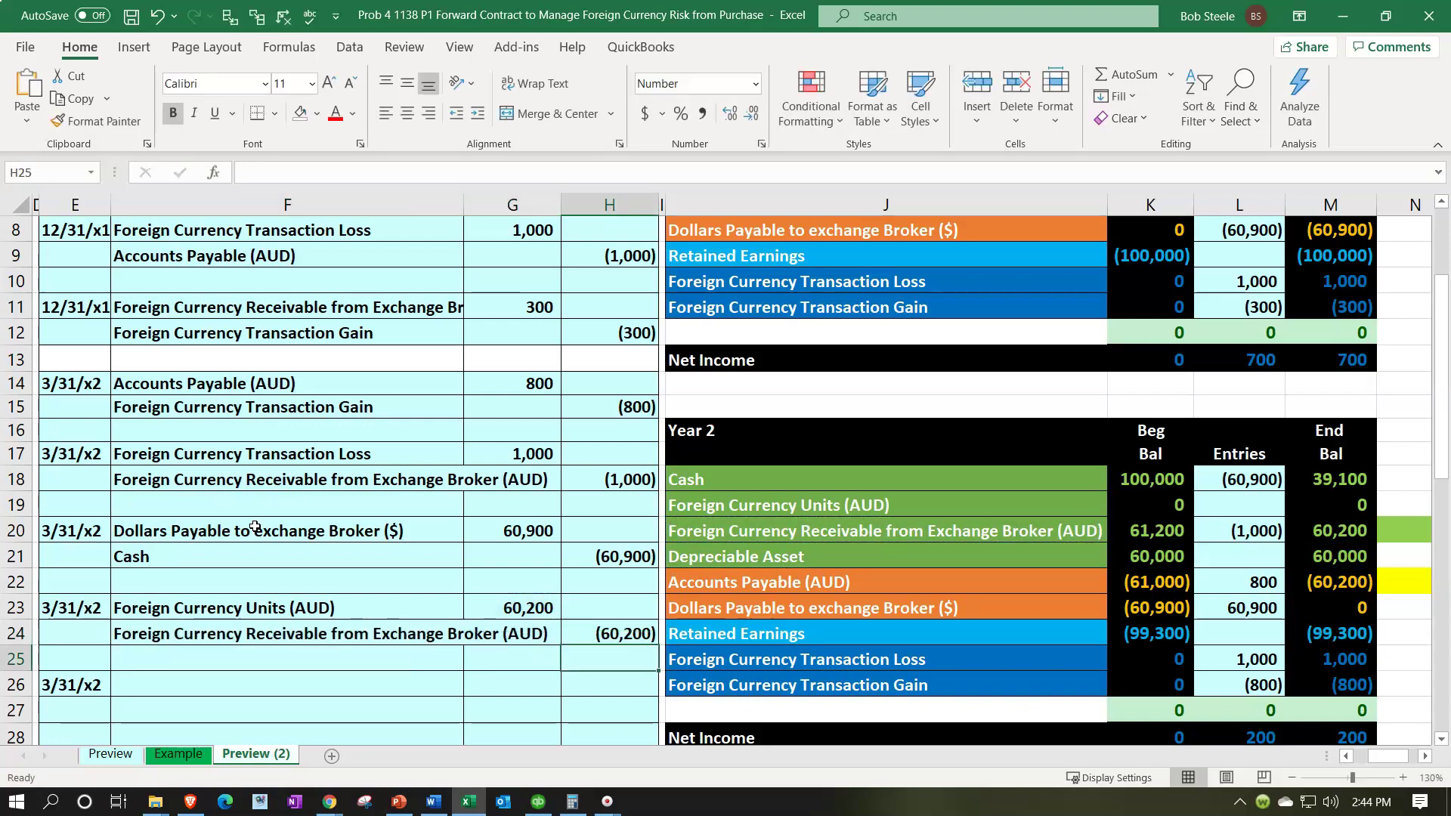
Step: Post the debit to Foreign Currency Units (AUD) in the Year 2 entries by linking L19 to G23
key("Right")
key("Right")
key("Right")
key("Right")
key("Up")
key("Up")
key("Up")
key("Up")
key("Up")
key("Up")
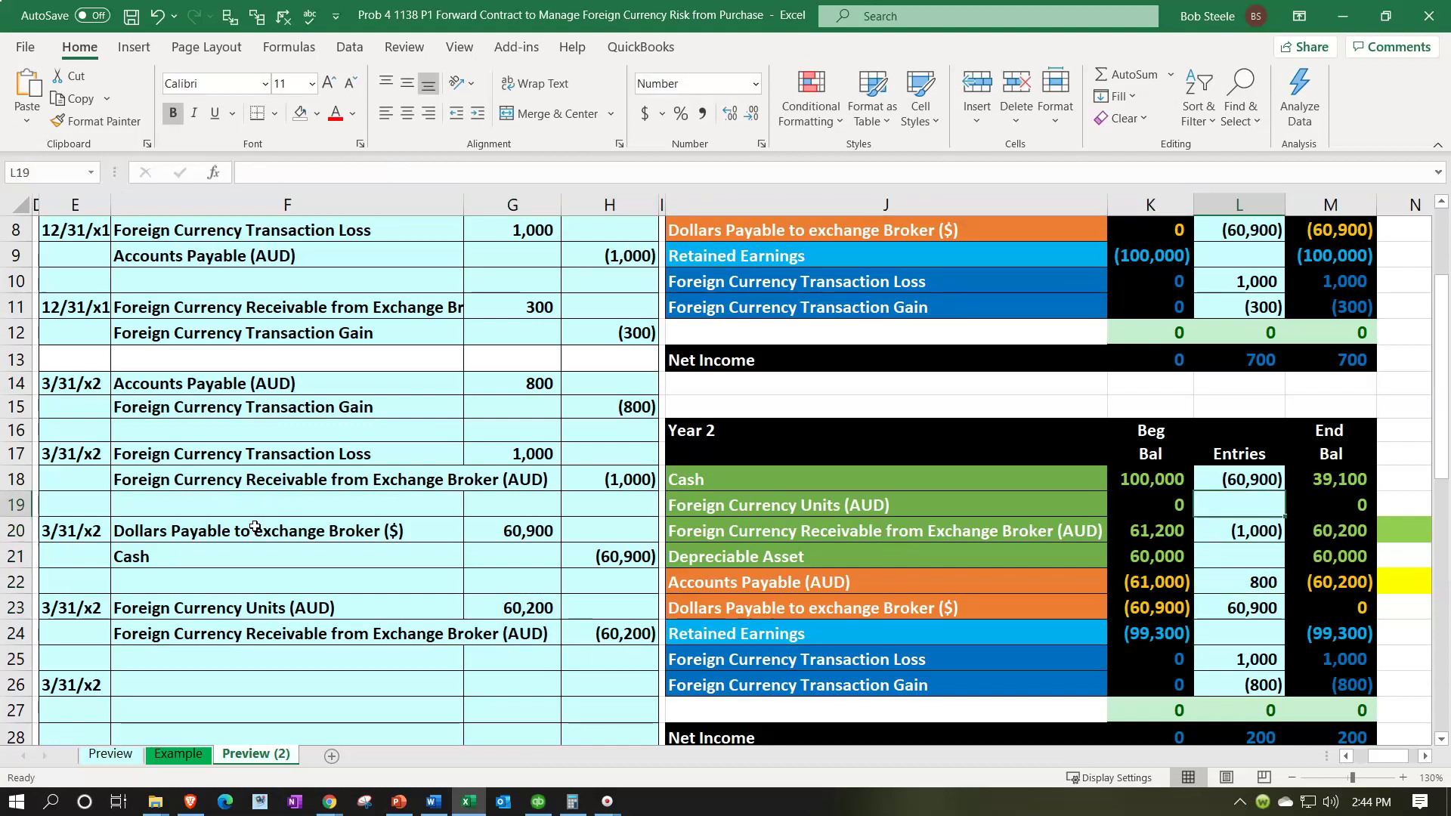
type("=")
key("Left")
key("Left")
key("Left")
key("Left")
key("Left")
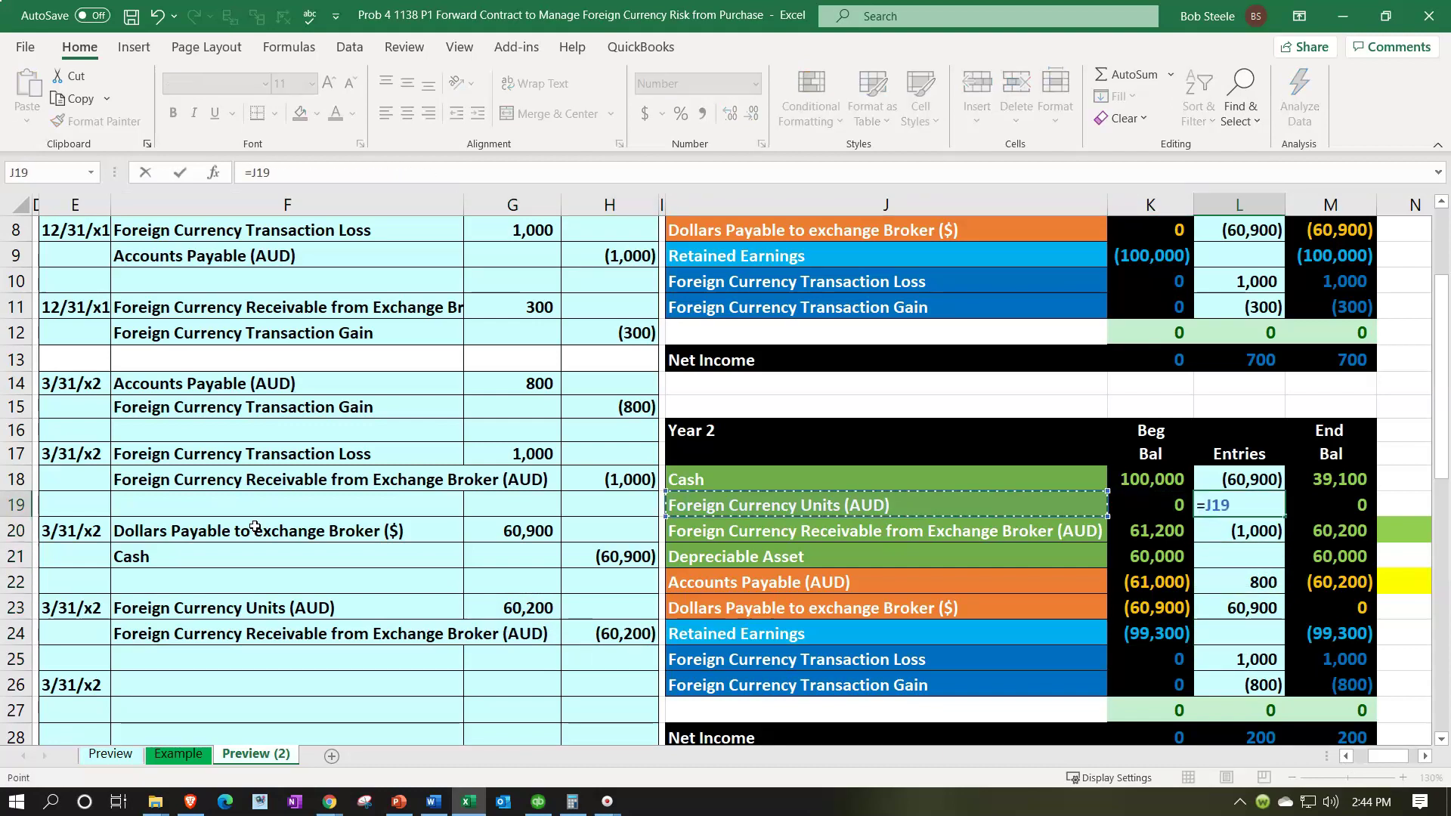
key("Down")
key("Down")
key("Down")
key("Down")
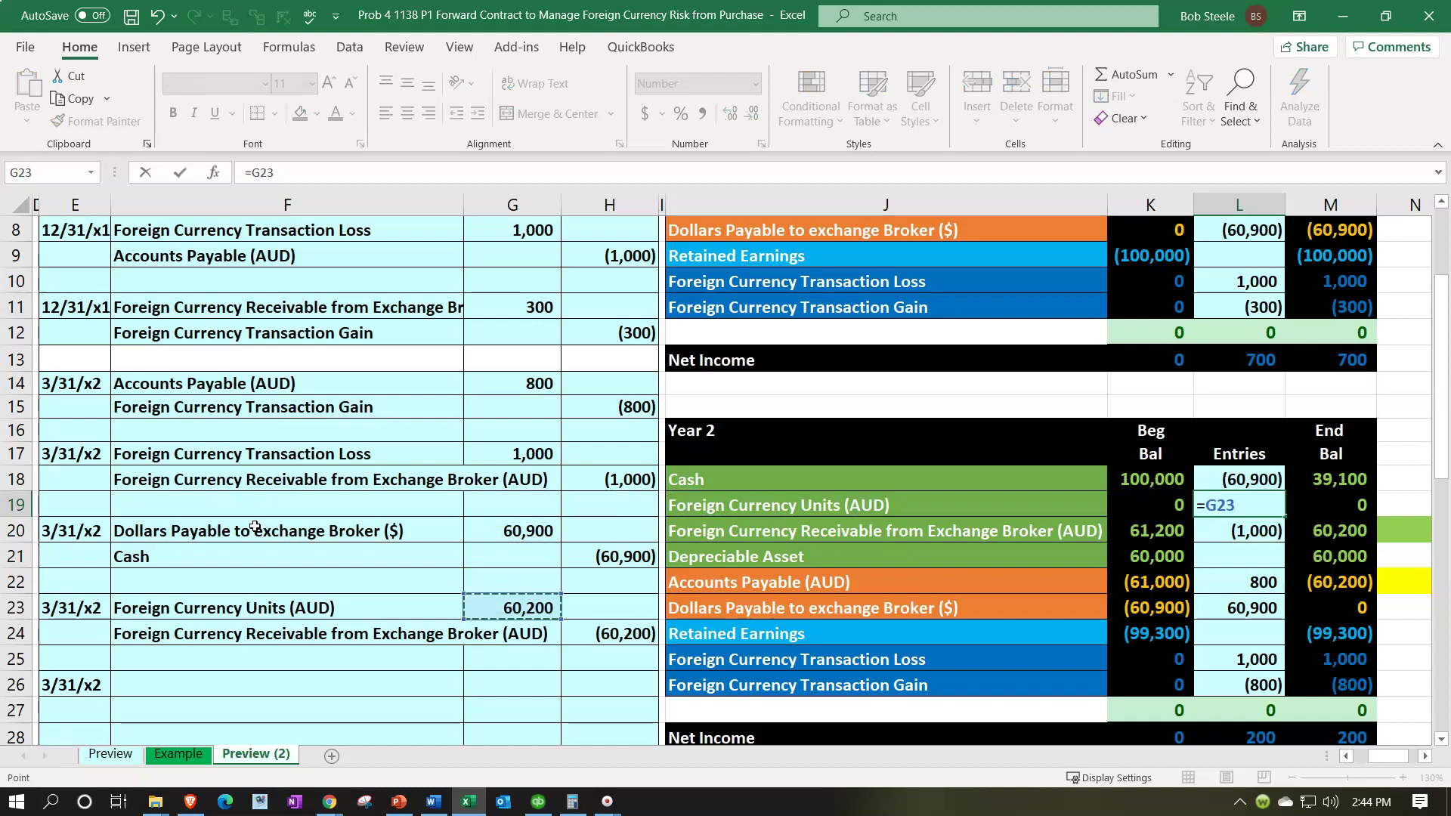
key("Return")
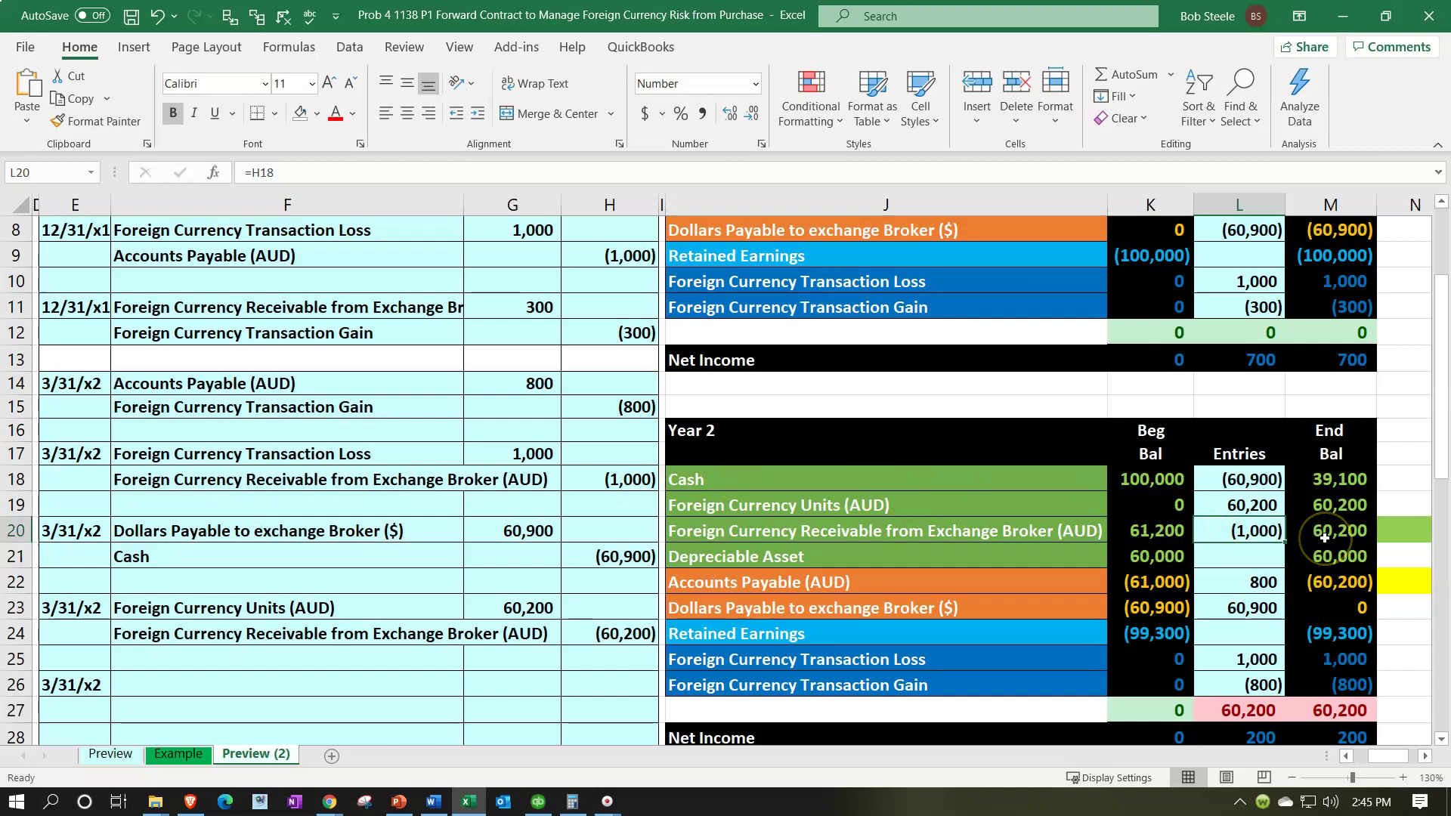
Step: Add the H24 credit to the Foreign Currency Receivable posting in L20, making the formula =H18+H24
double_click(1267, 523)
type("+")
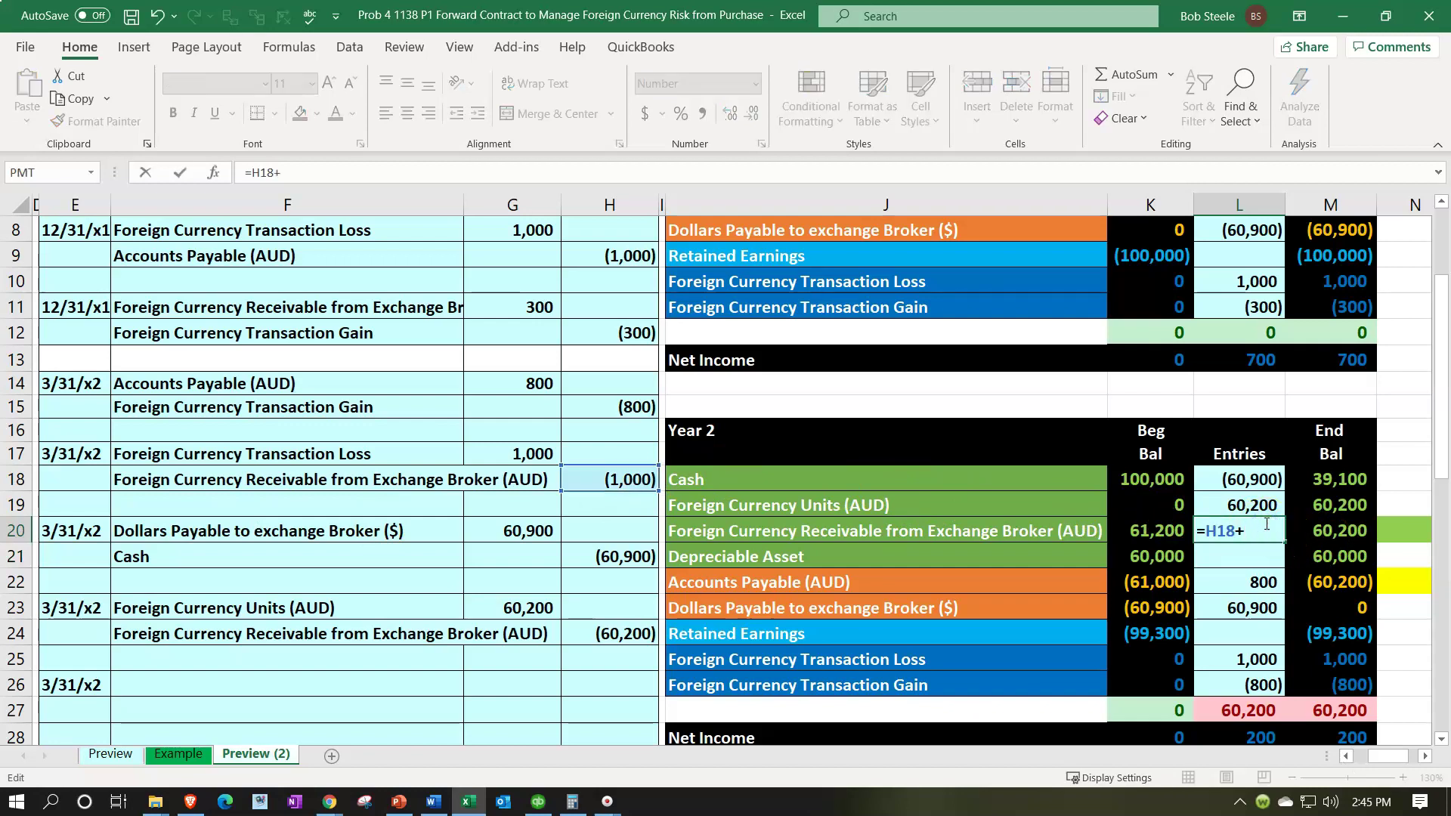
left_click(632, 568)
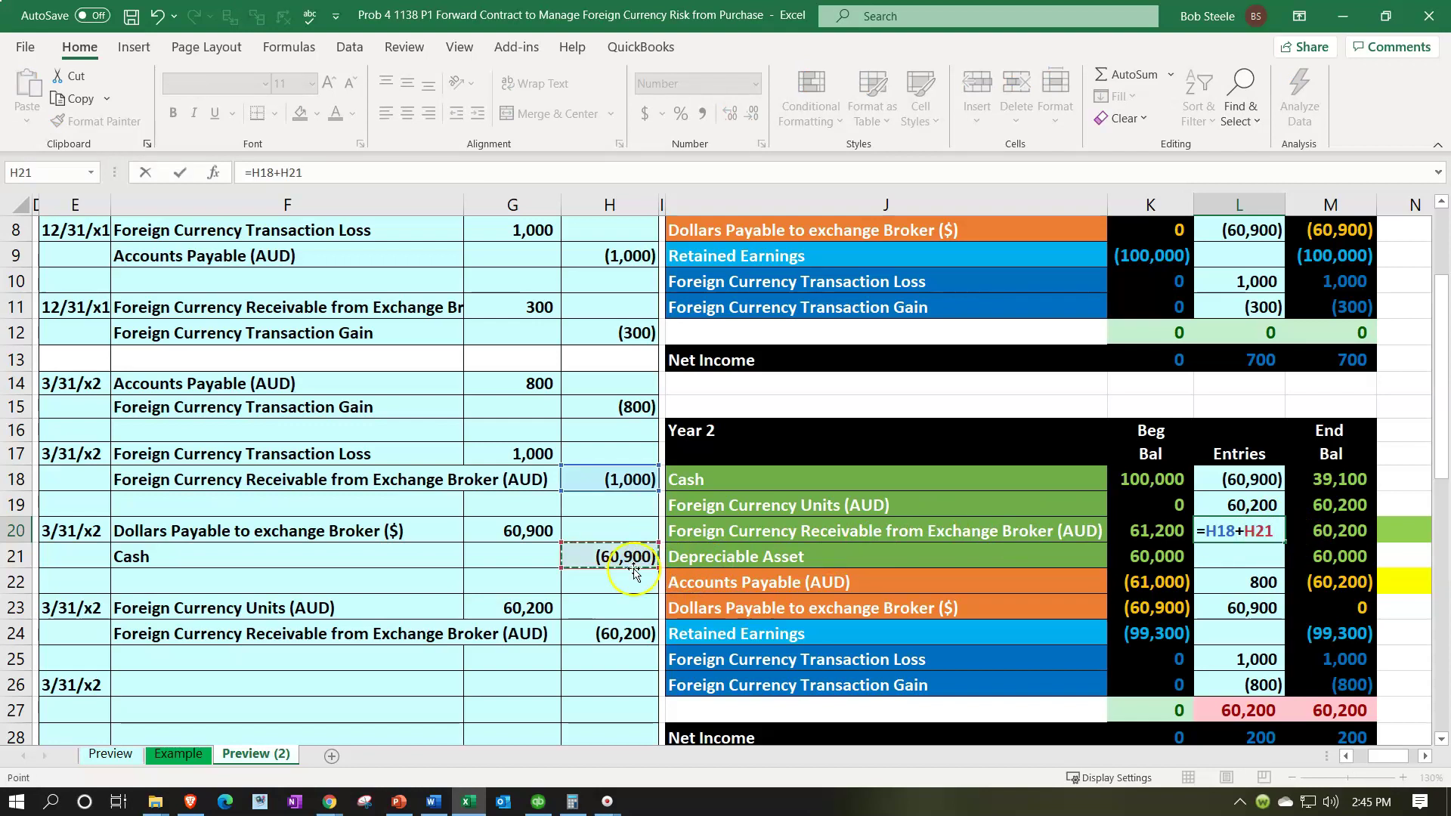
left_click(629, 632)
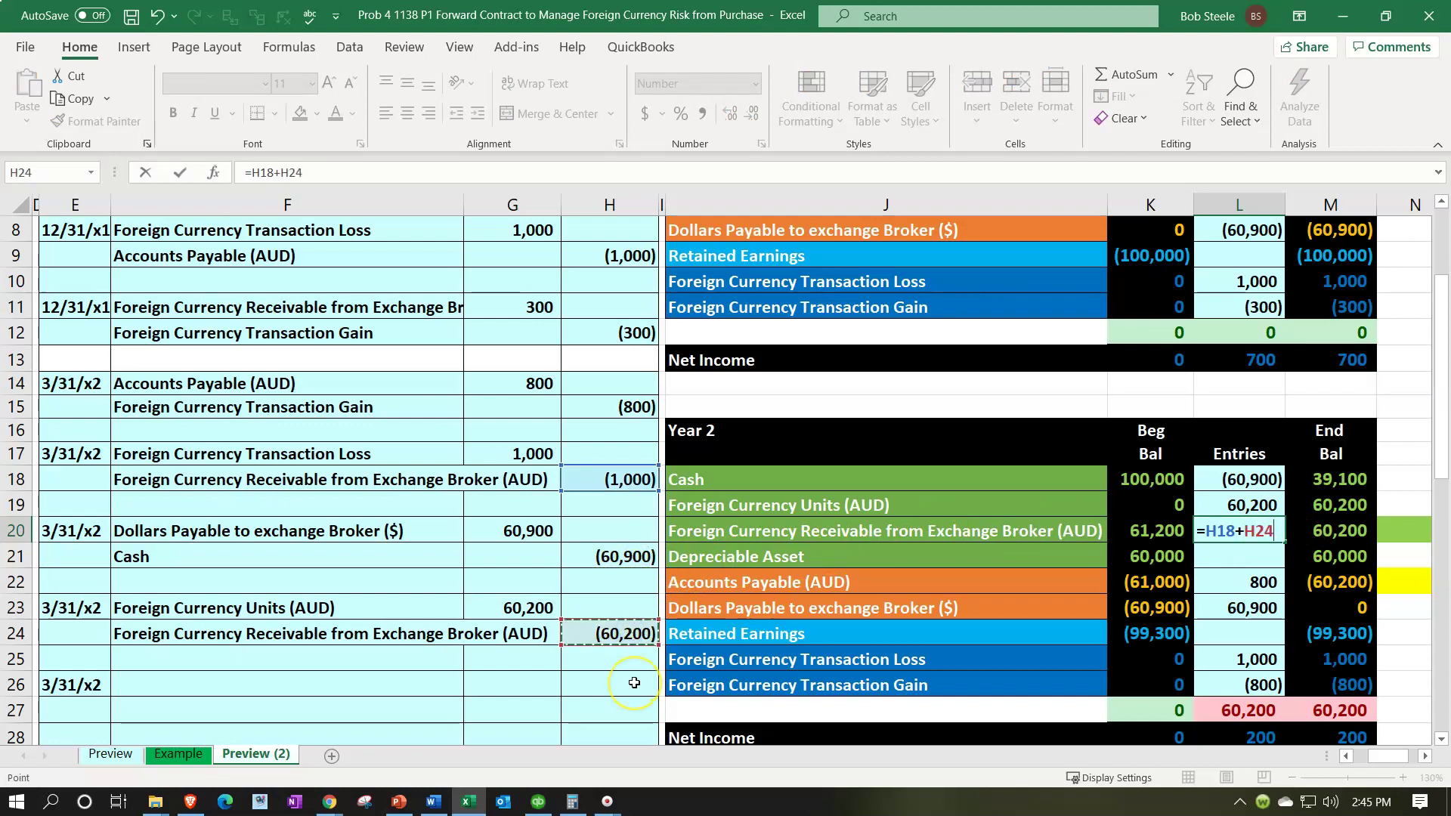
key("Return")
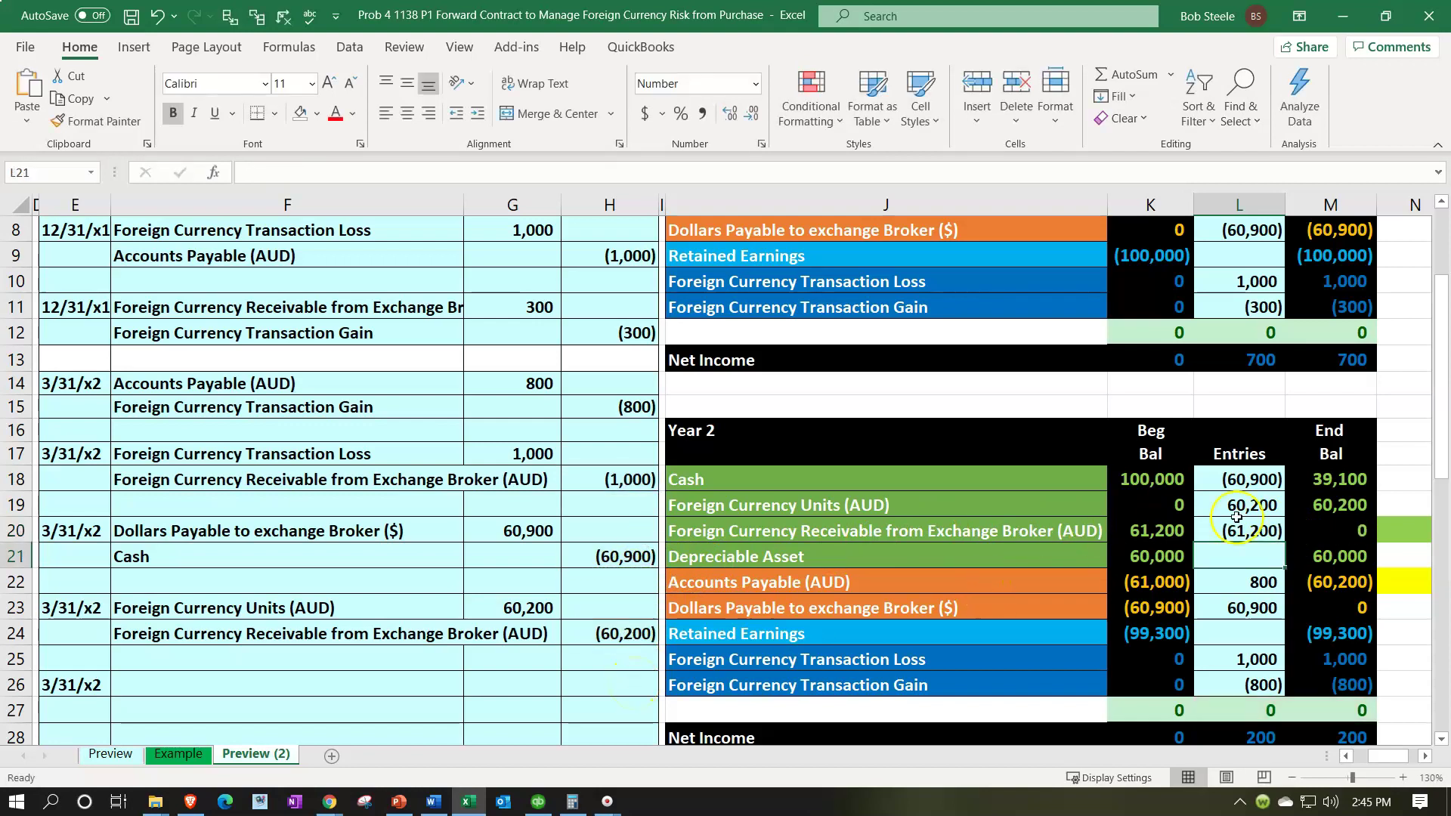
left_click(1316, 528)
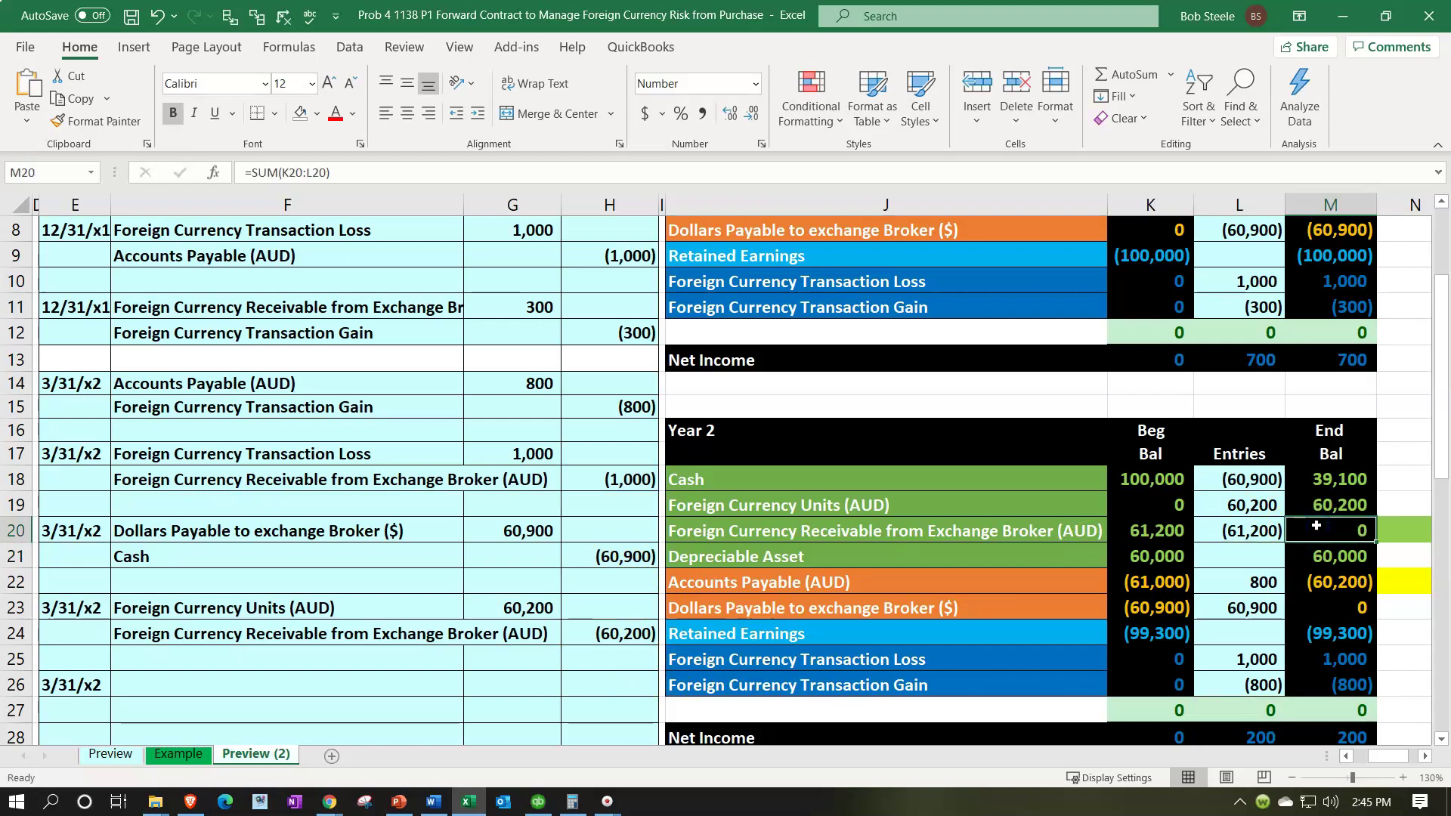
Step: Enter Accounts Payable (AUD) as the fifth 3/31/x2 entry's debit account by linking F26 to J22
left_click(1325, 513)
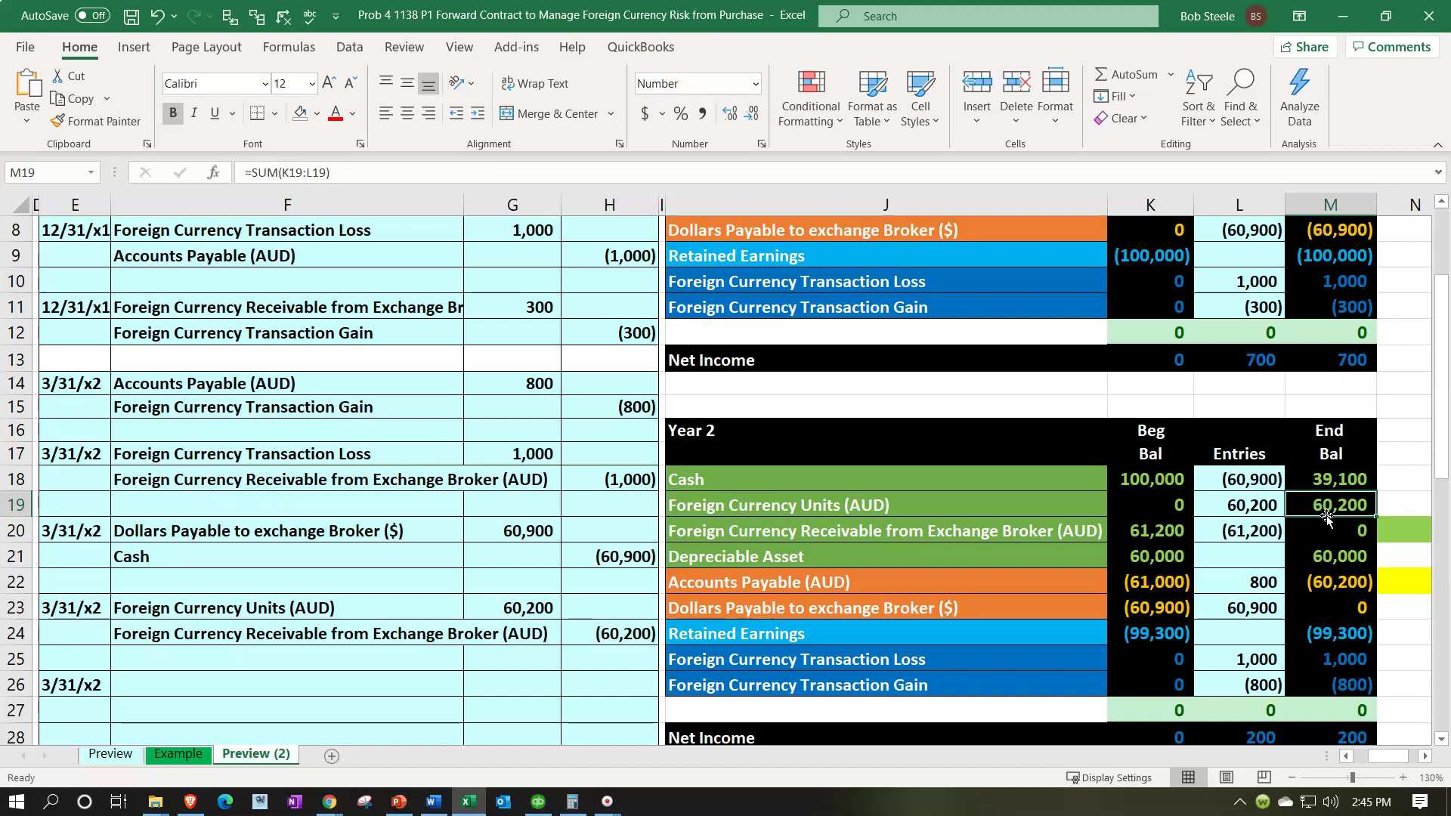
key("Down")
key("Down")
key("Down")
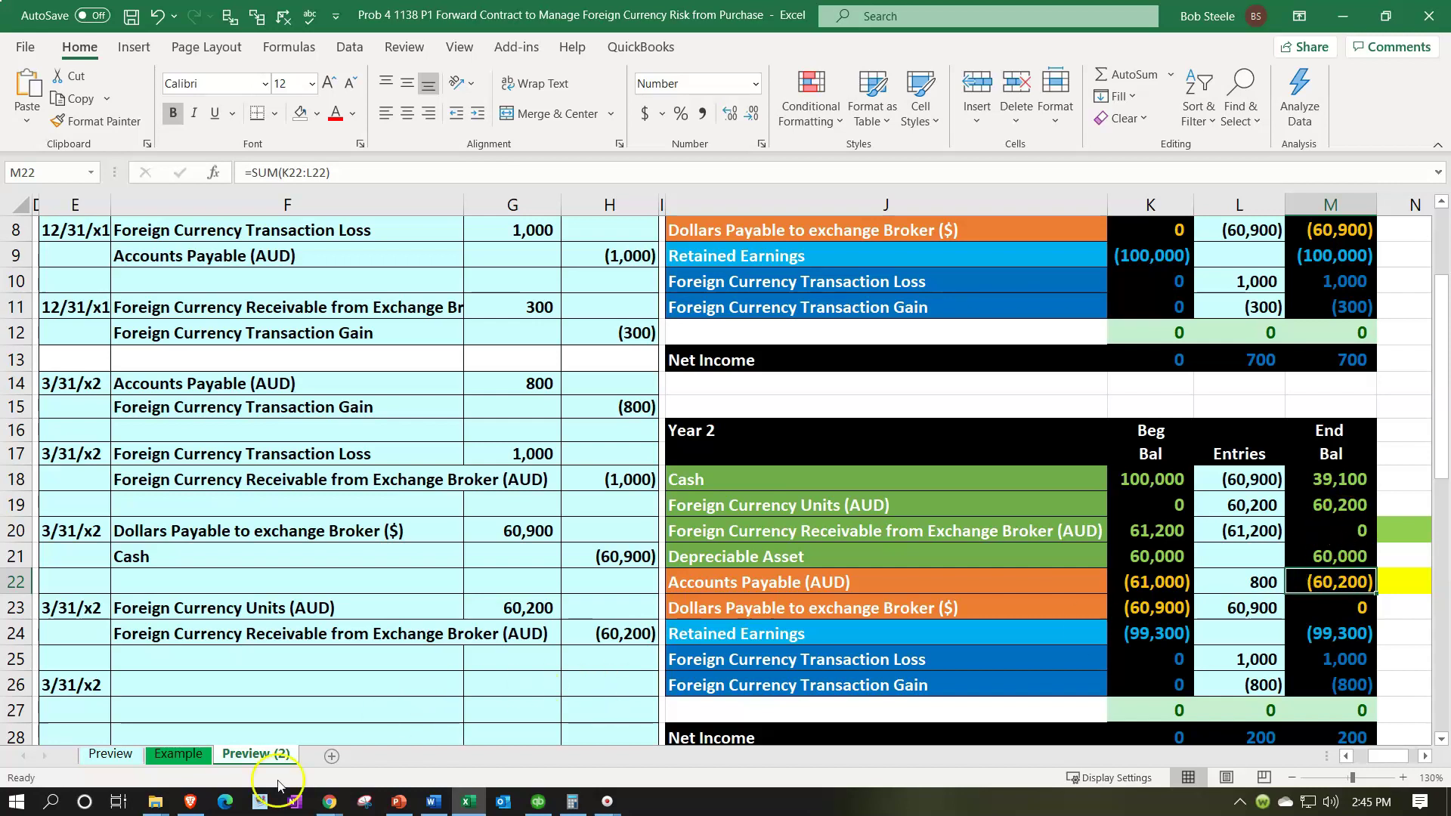
left_click(202, 688)
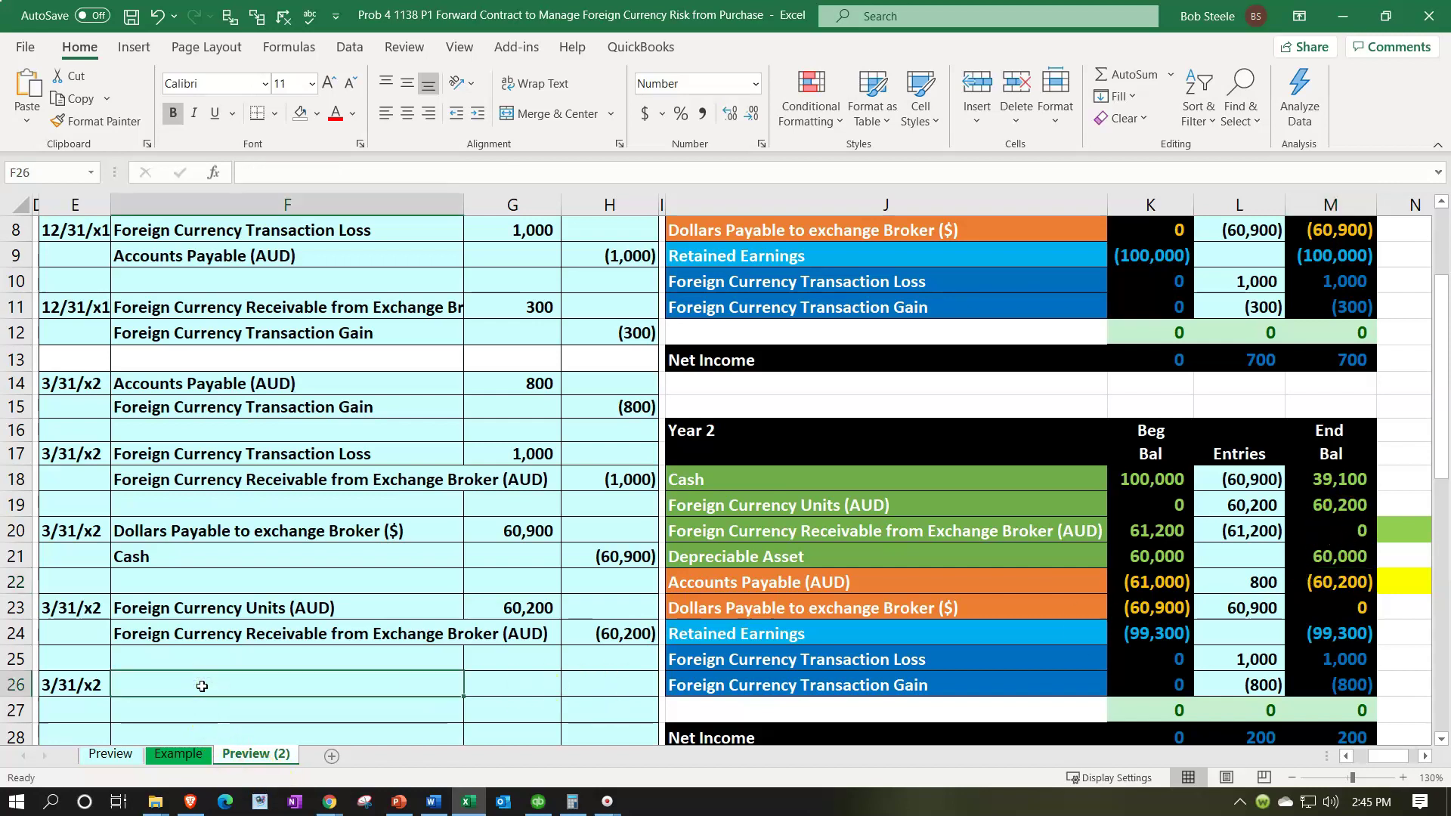
type("=")
key("Right")
key("Right")
key("Right")
key("Right")
key("Up")
key("Up")
key("Up")
key("Up")
key("Return")
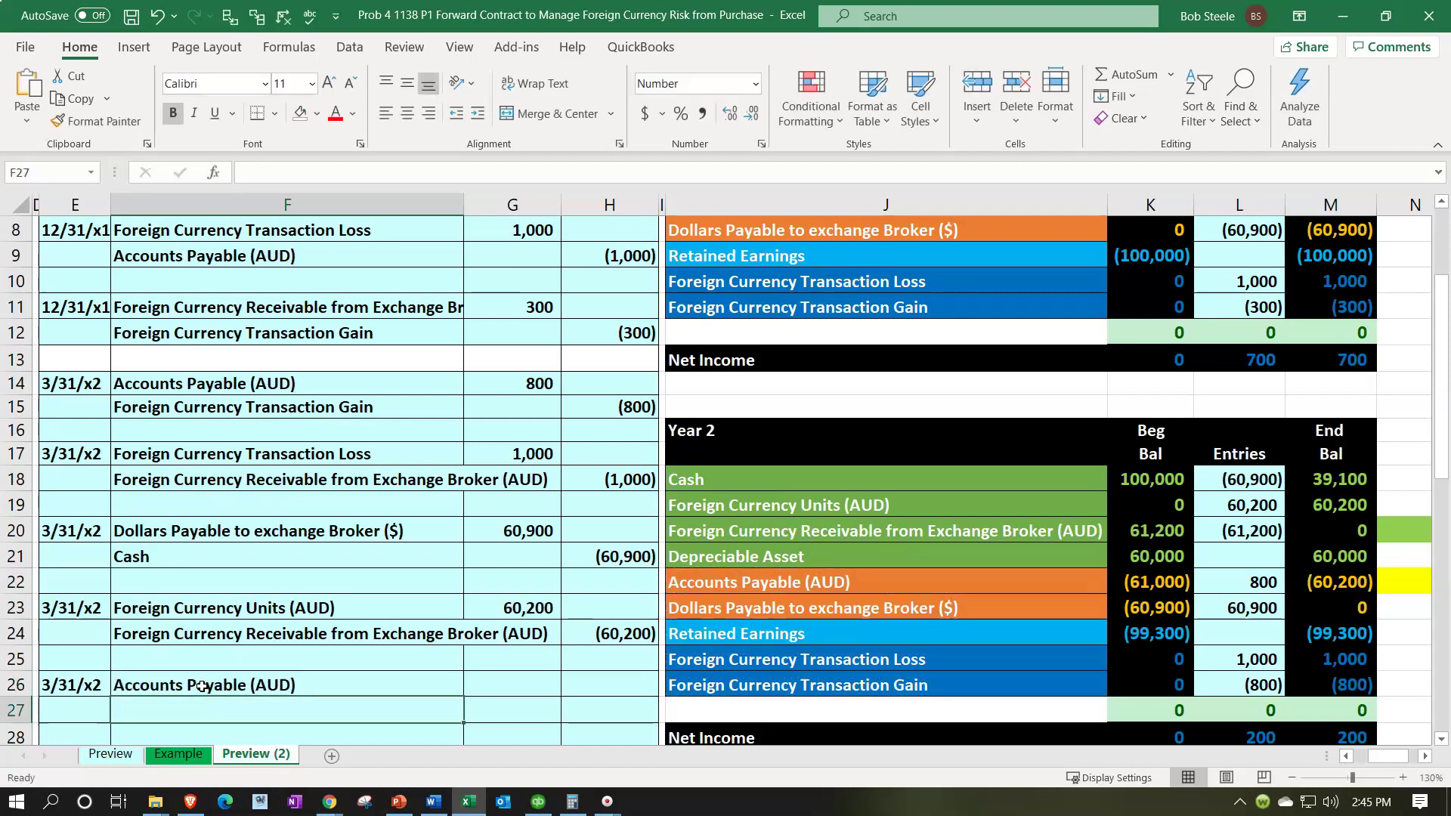
Step: Enter Foreign Currency Units (AUD) as the fifth 3/31/x2 entry's credit account by linking F27 to J19
type("=")
key("Down")
key("Down")
key("Up")
key("Up")
key("Right")
key("Right")
key("Right")
key("Up")
key("Up")
key("Up")
key("Up")
key("Up")
key("Up")
key("Up")
key("Up")
key("Right")
key("Return")
Step: Calculate the fifth 3/31/x2 entry's Accounts Payable (AUD) debit in G26 with the formula =B10*C14
key("Right")
key("Up")
key("Up")
type("=")
key("Left")
key("Left")
key("Left")
key("Left")
key("Left")
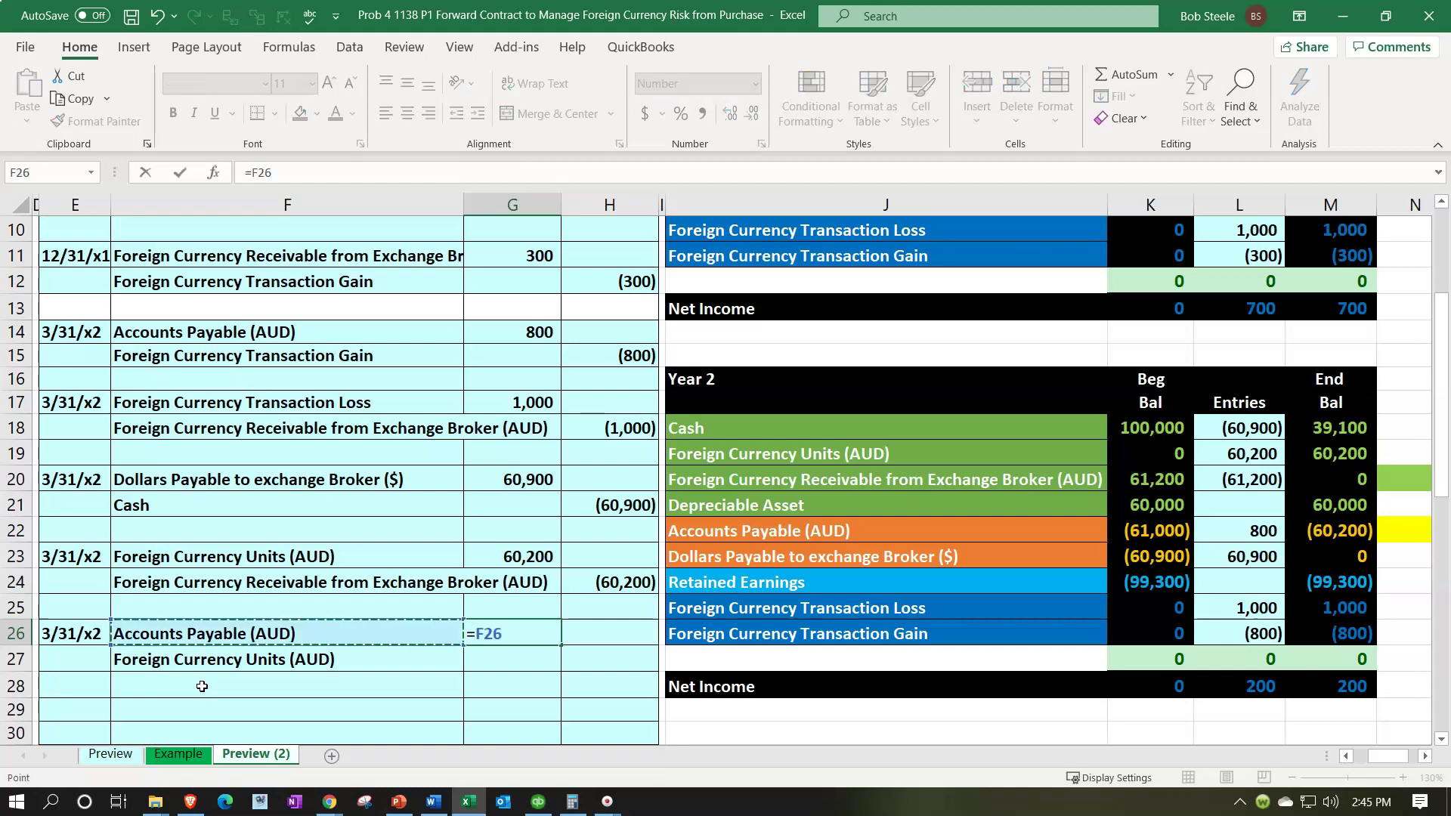
key("Left")
key("Up")
key("Up")
key("Up")
key("Up")
key("Up")
key("Up")
key("Up")
key("Up")
key("Up")
key("Up")
key("Up")
key("Up")
key("Up")
key("Up")
key("Up")
key("Up")
key("Up")
key("Up")
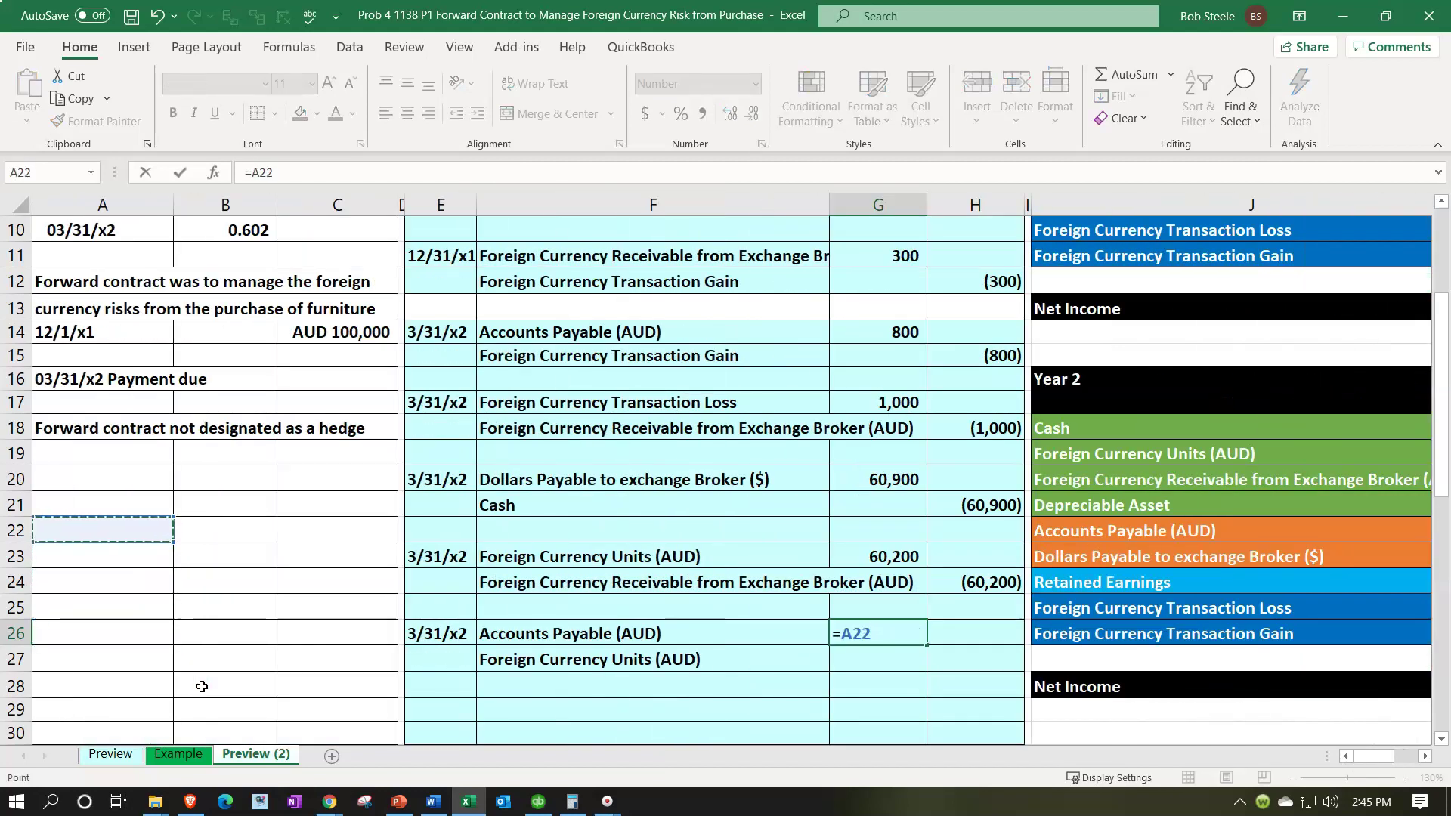
key("Down")
key("Down")
key("Right")
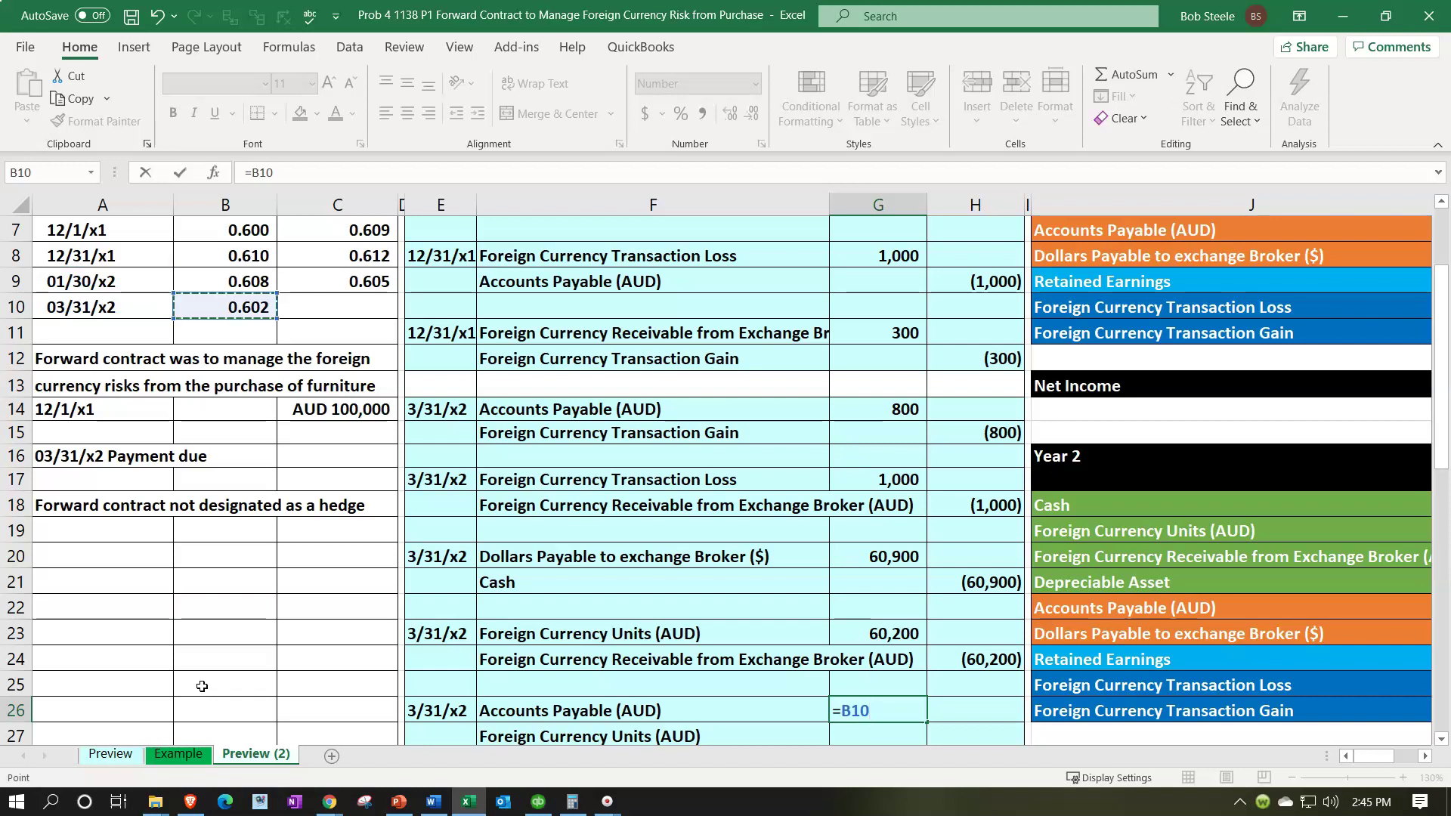
type("*")
key("Left")
key("Left")
key("Left")
key("Up")
key("Up")
key("Up")
key("Up")
key("Up")
key("Up")
key("Up")
key("Up")
key("Up")
key("Up")
key("Left")
key("Up")
key("Up")
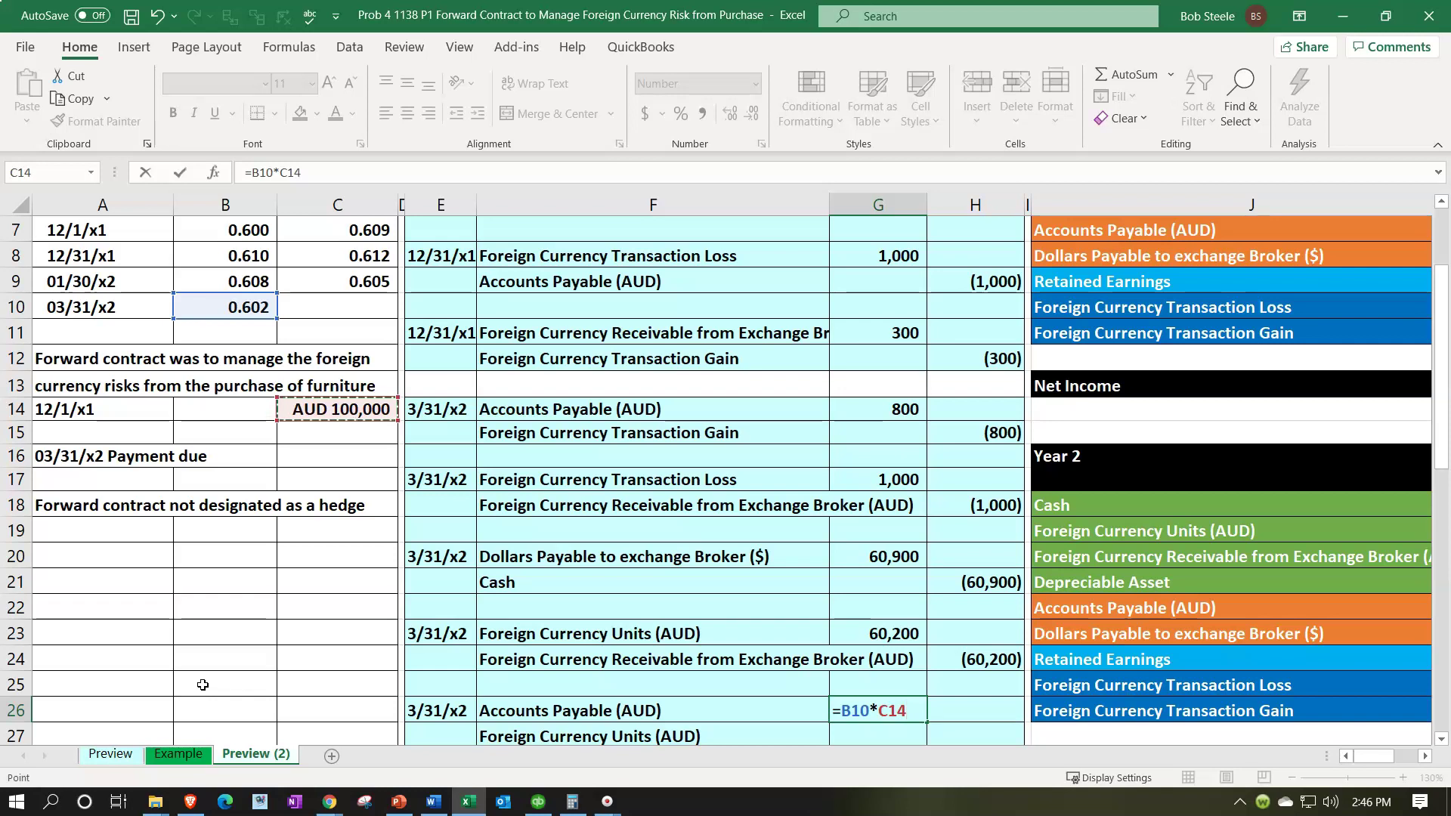
key("Return")
Step: Enter the Foreign Currency Units (AUD) credit in H27 as the negative of the G26 debit
scroll(203, 684, "down", 1)
key("Right")
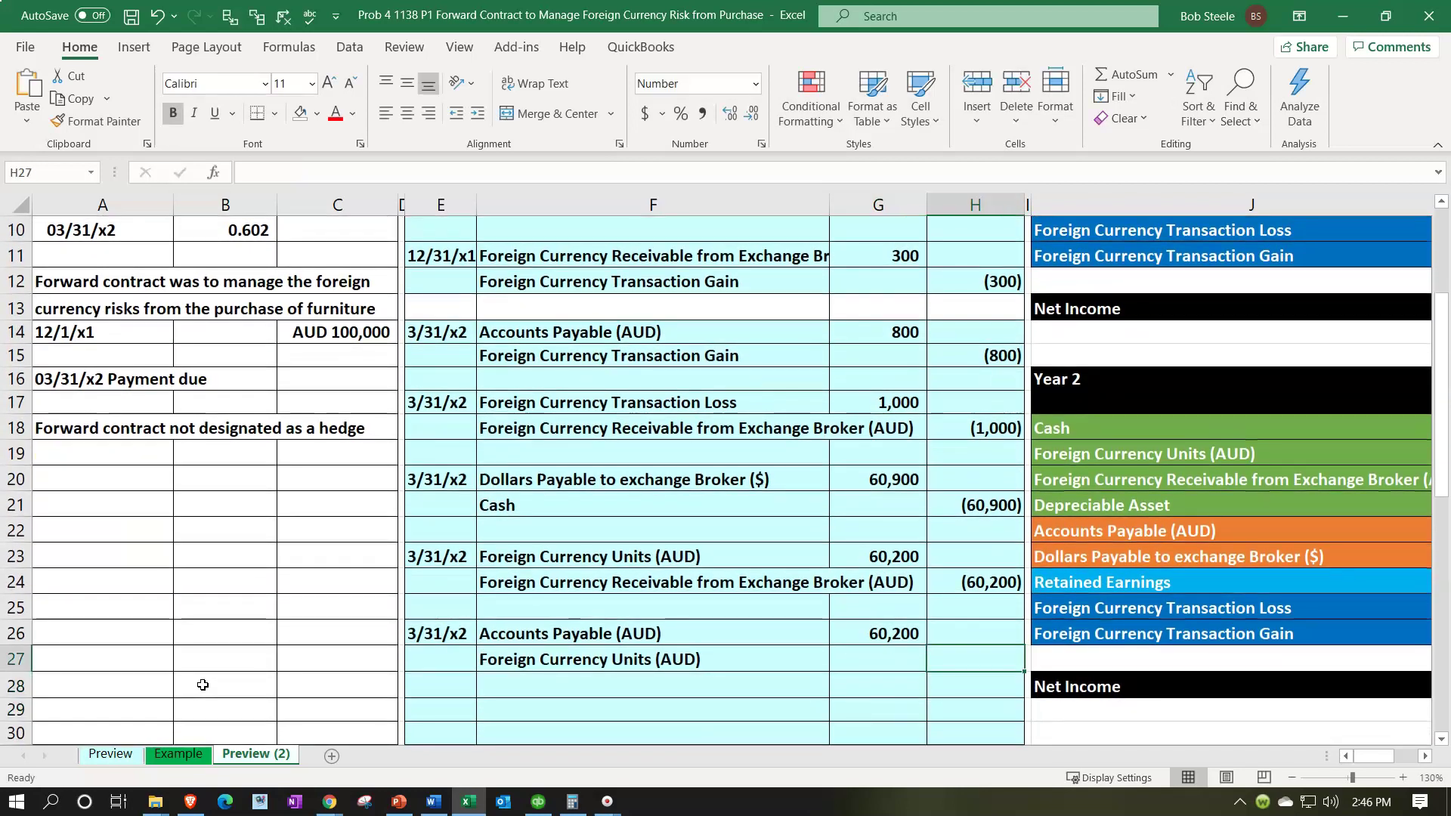
type("=-")
key("Up")
key("Left")
key("Return")
key("Right")
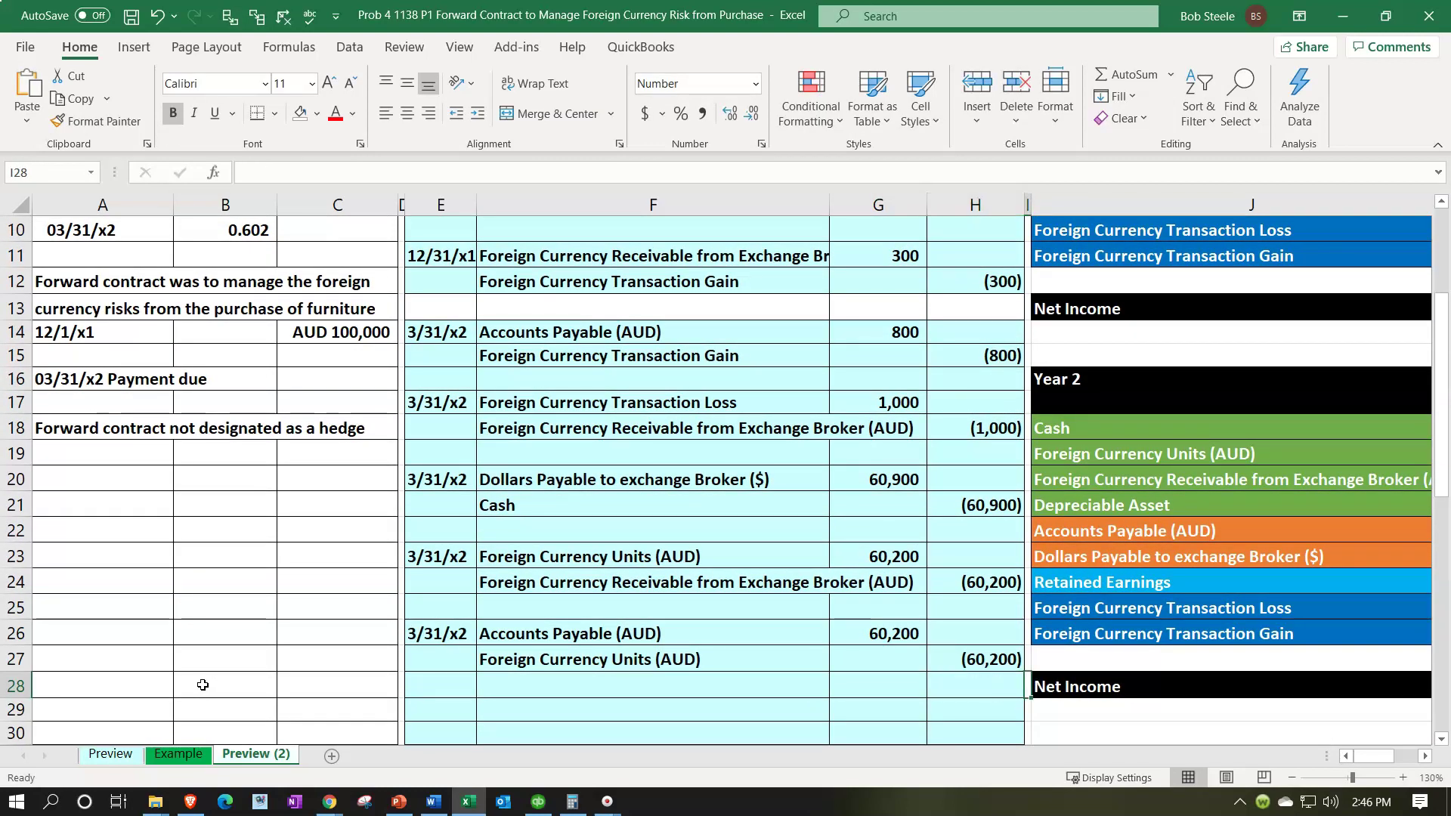
Step: Add the G26 debit to the Year 2 Accounts Payable (AUD) posting in L22, making the formula =G14+G26
key("Right")
key("Right")
key("Right")
key("Right")
key("Right")
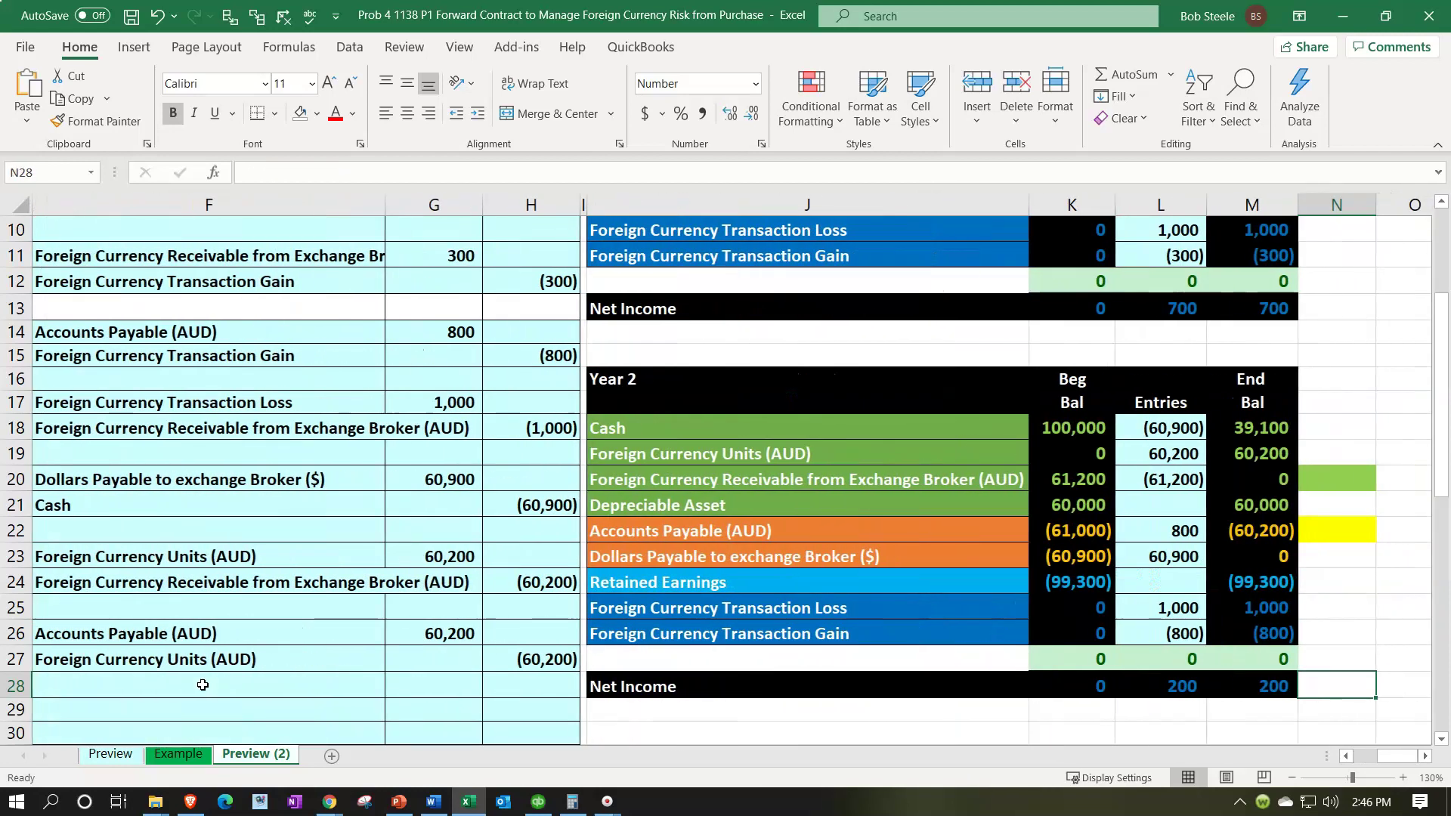
left_click_drag(200, 634, 452, 634)
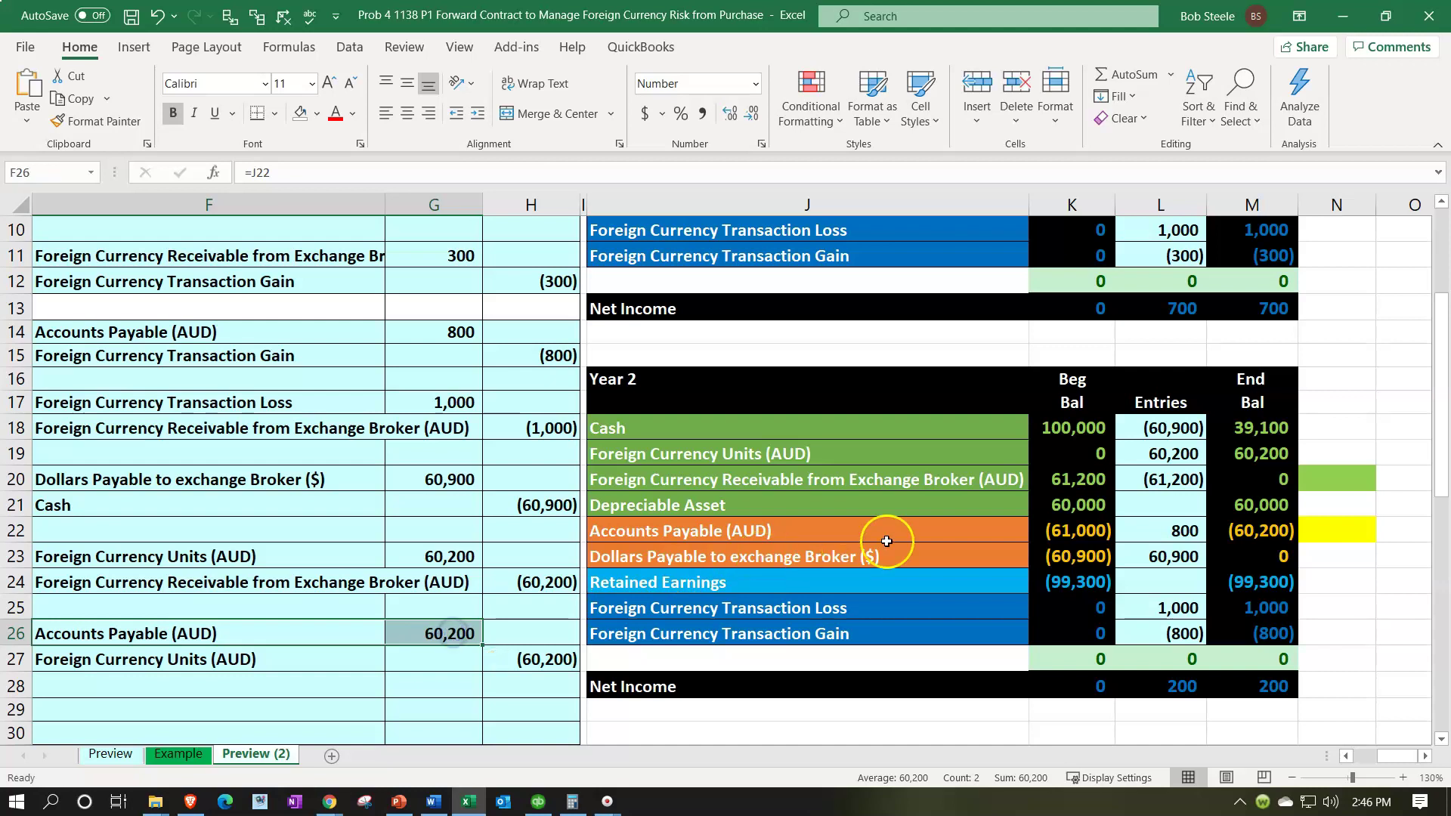
left_click(1164, 533)
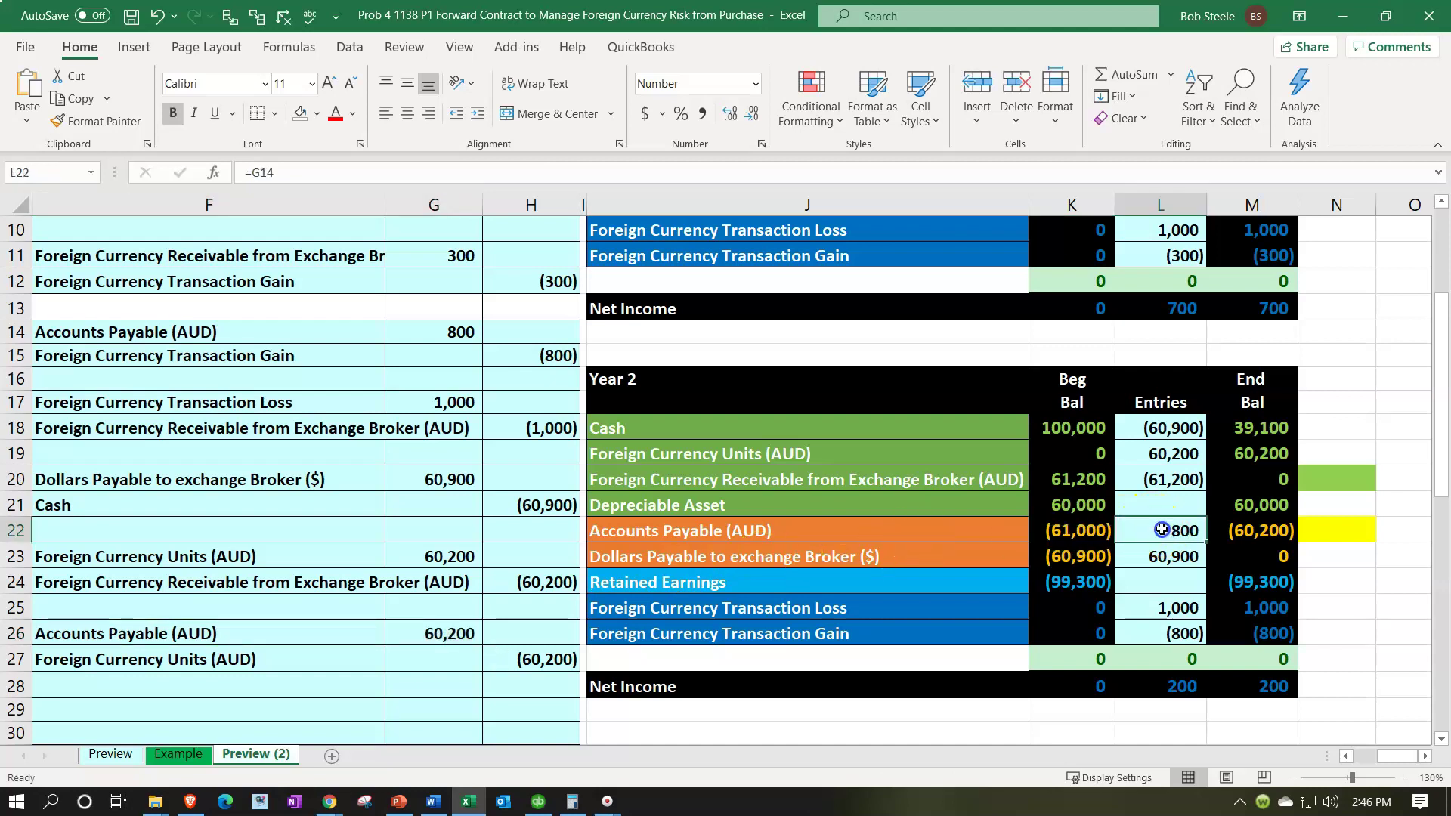
double_click(1168, 530)
type("+")
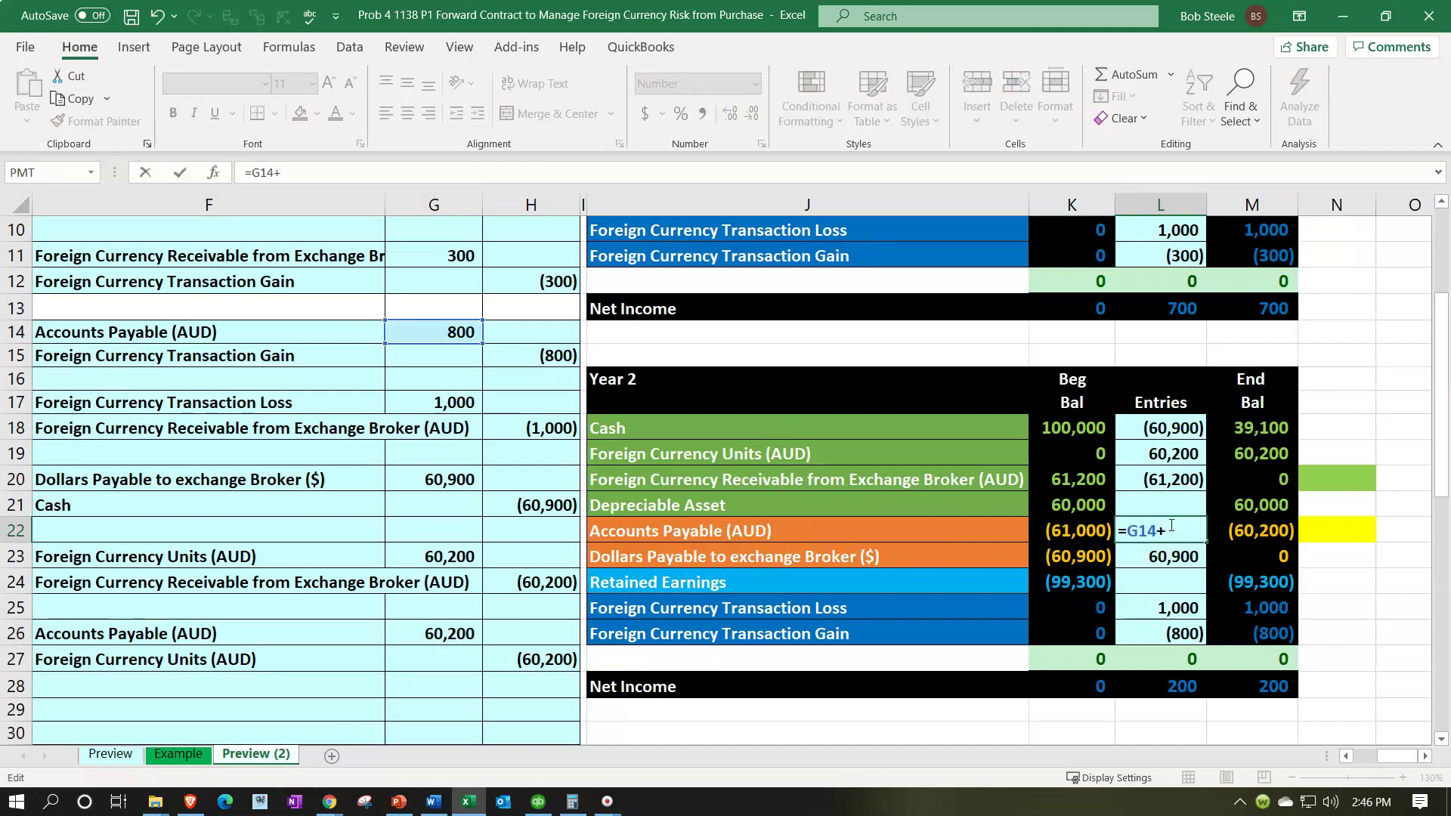
left_click(436, 629)
key("Return")
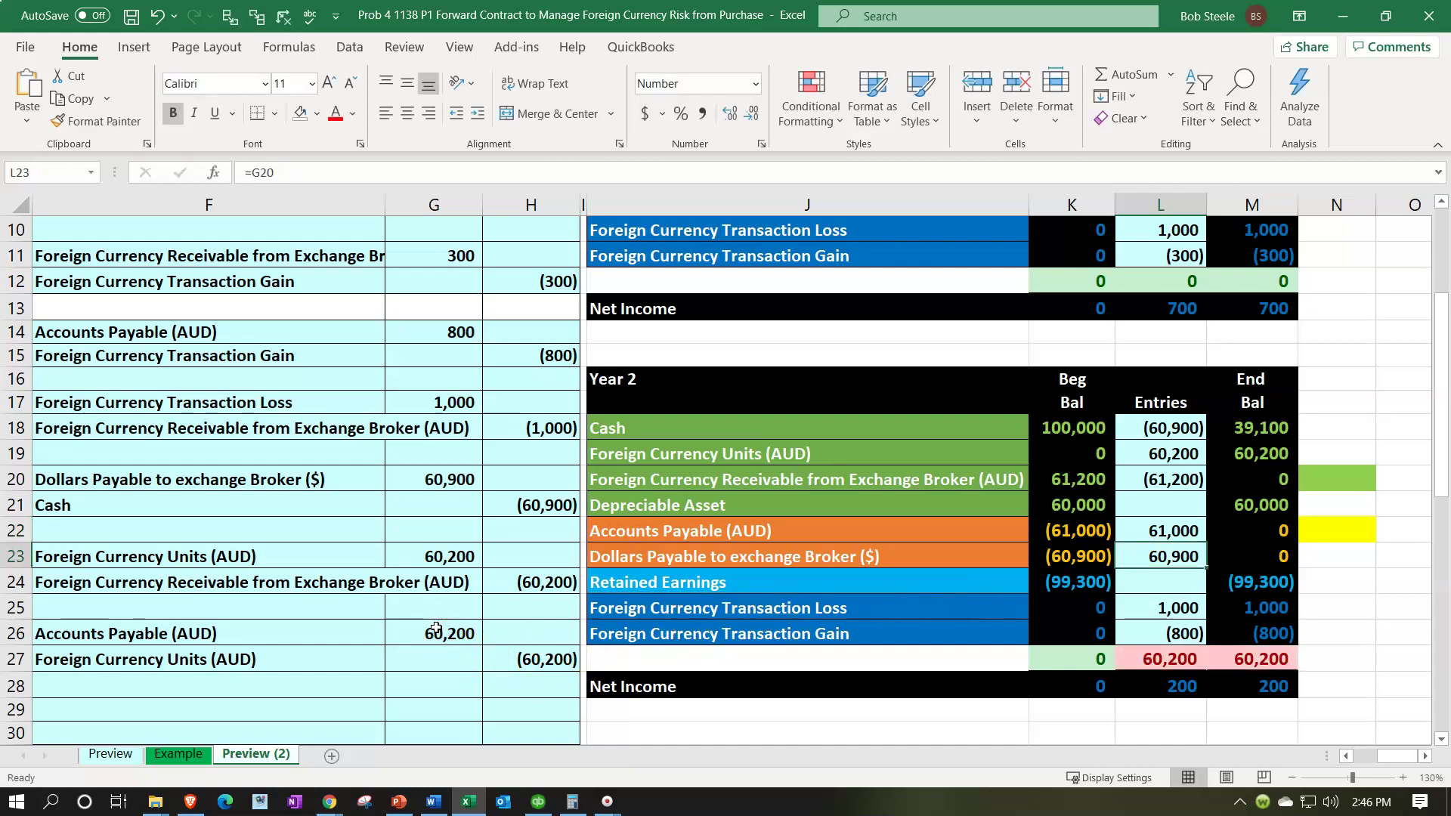
Step: Add the H27 credit to the Year 2 Foreign Currency Units (AUD) posting in L19, making the formula =G23+H27
left_click(1241, 542)
left_click(200, 662)
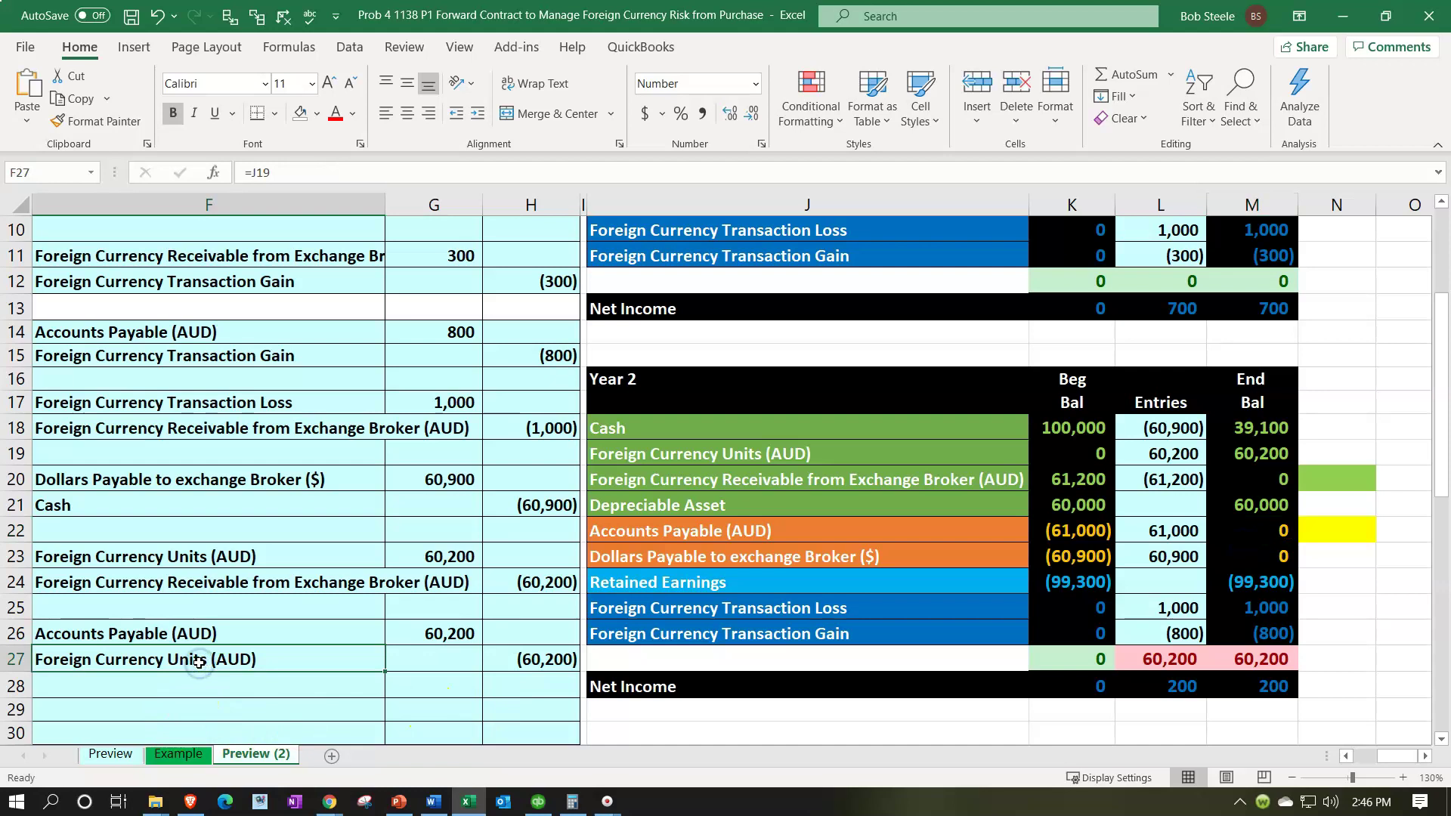
double_click(1165, 454)
type("+")
left_click(552, 662)
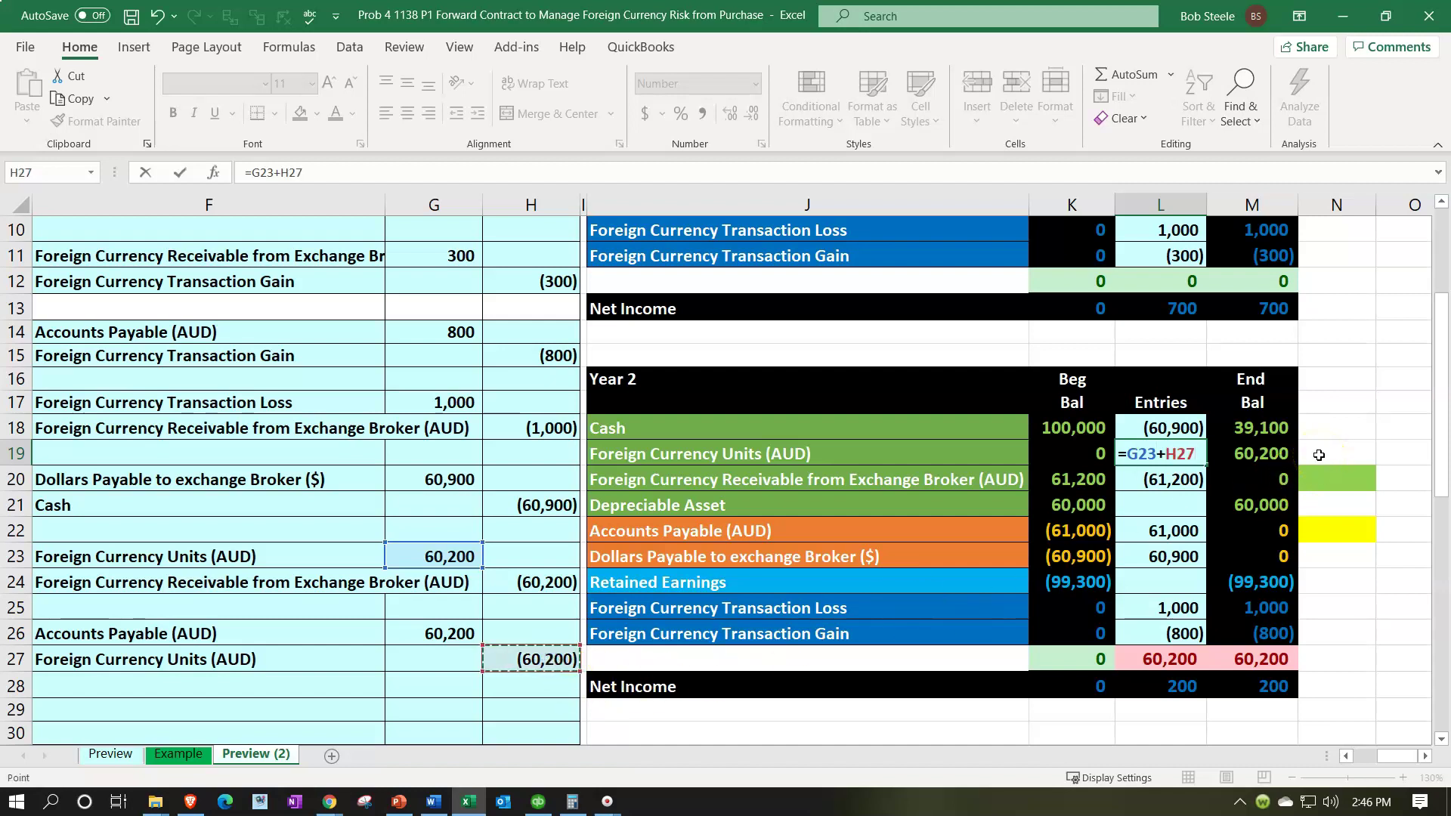
key("Return")
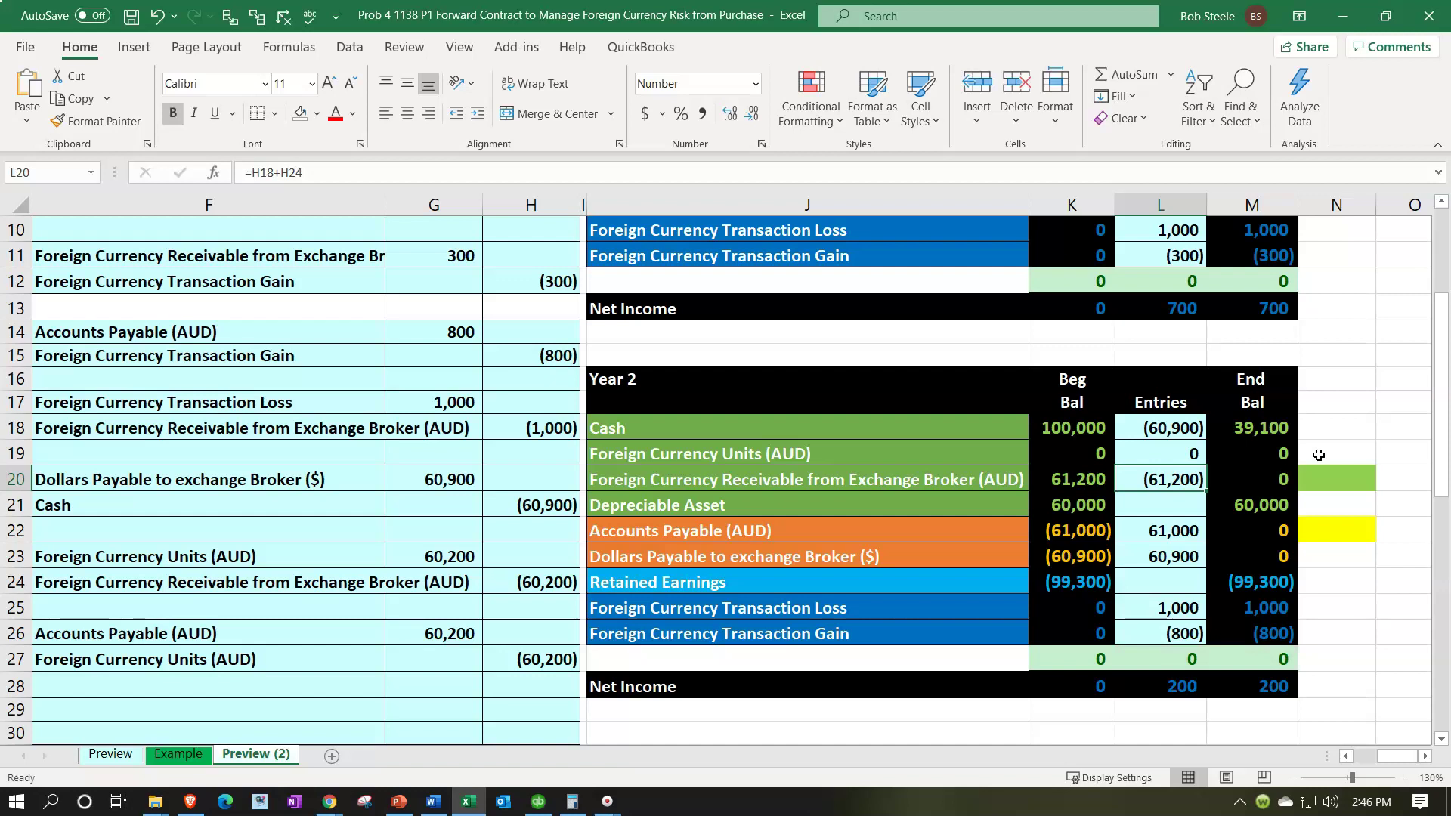
Step: Examine the Year 2 ending balances from Cash through Depreciable Asset and compare them with the Year 1 entries and balances
left_click(1257, 428)
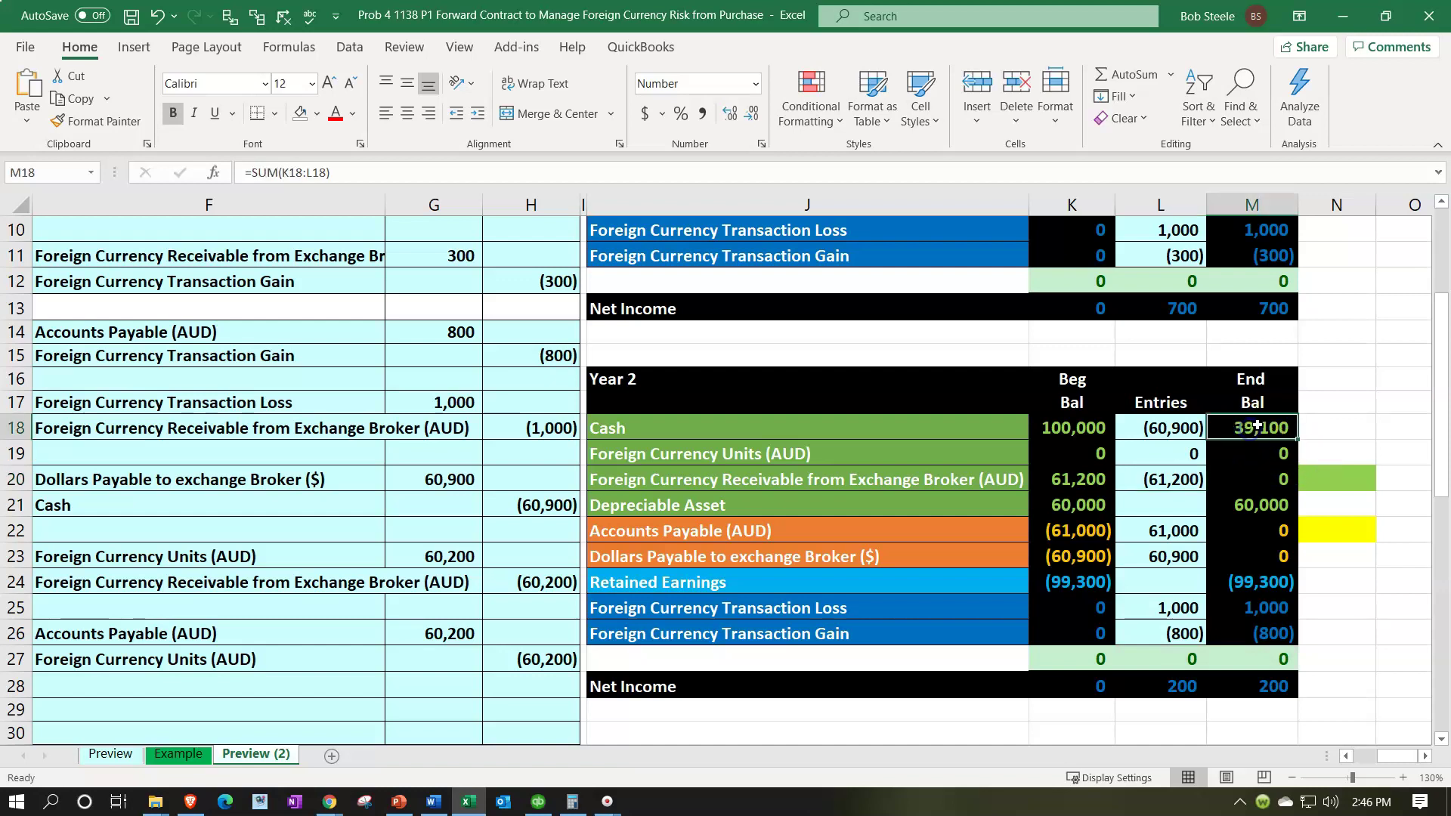
key("Down")
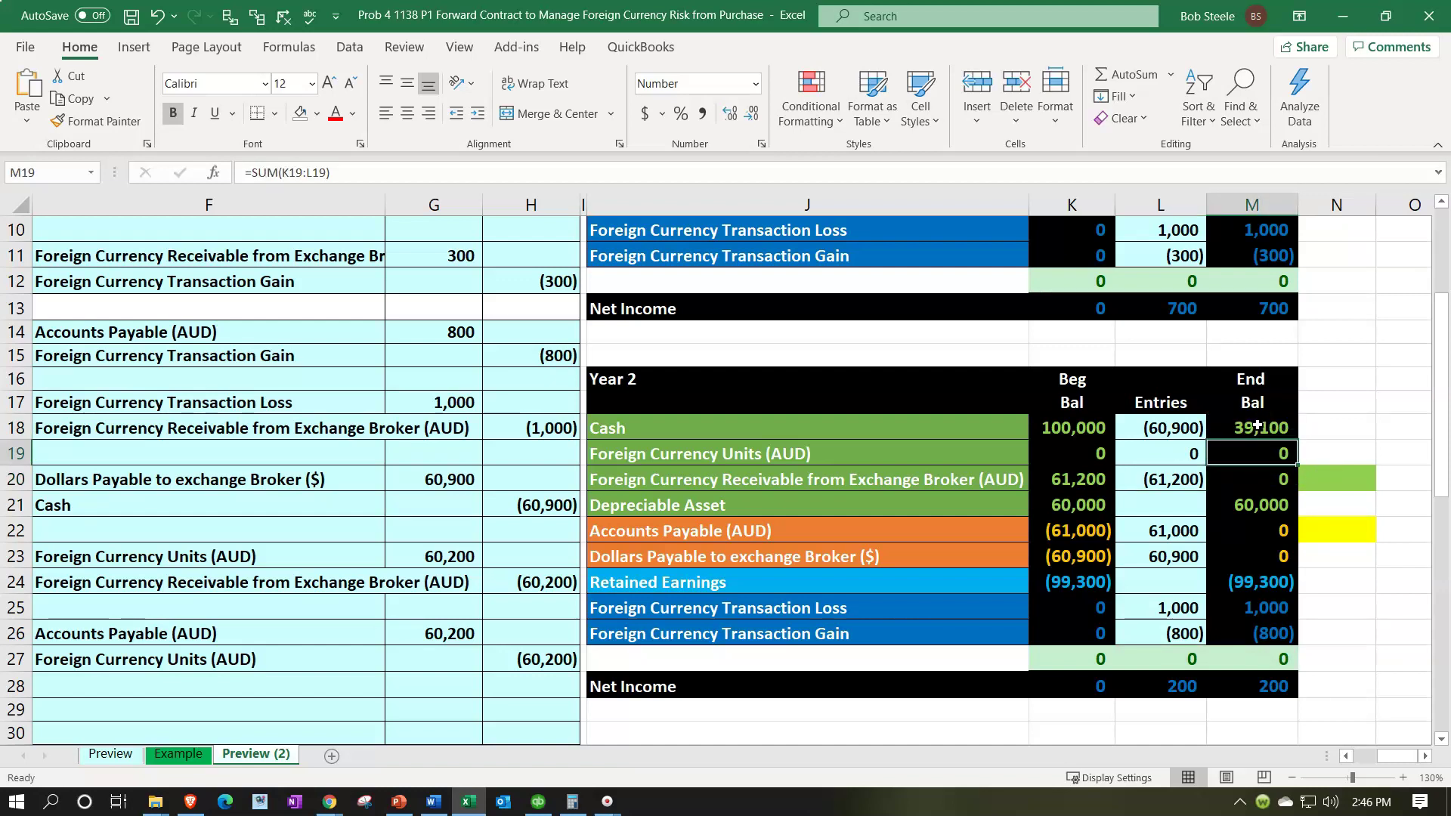
key("Down")
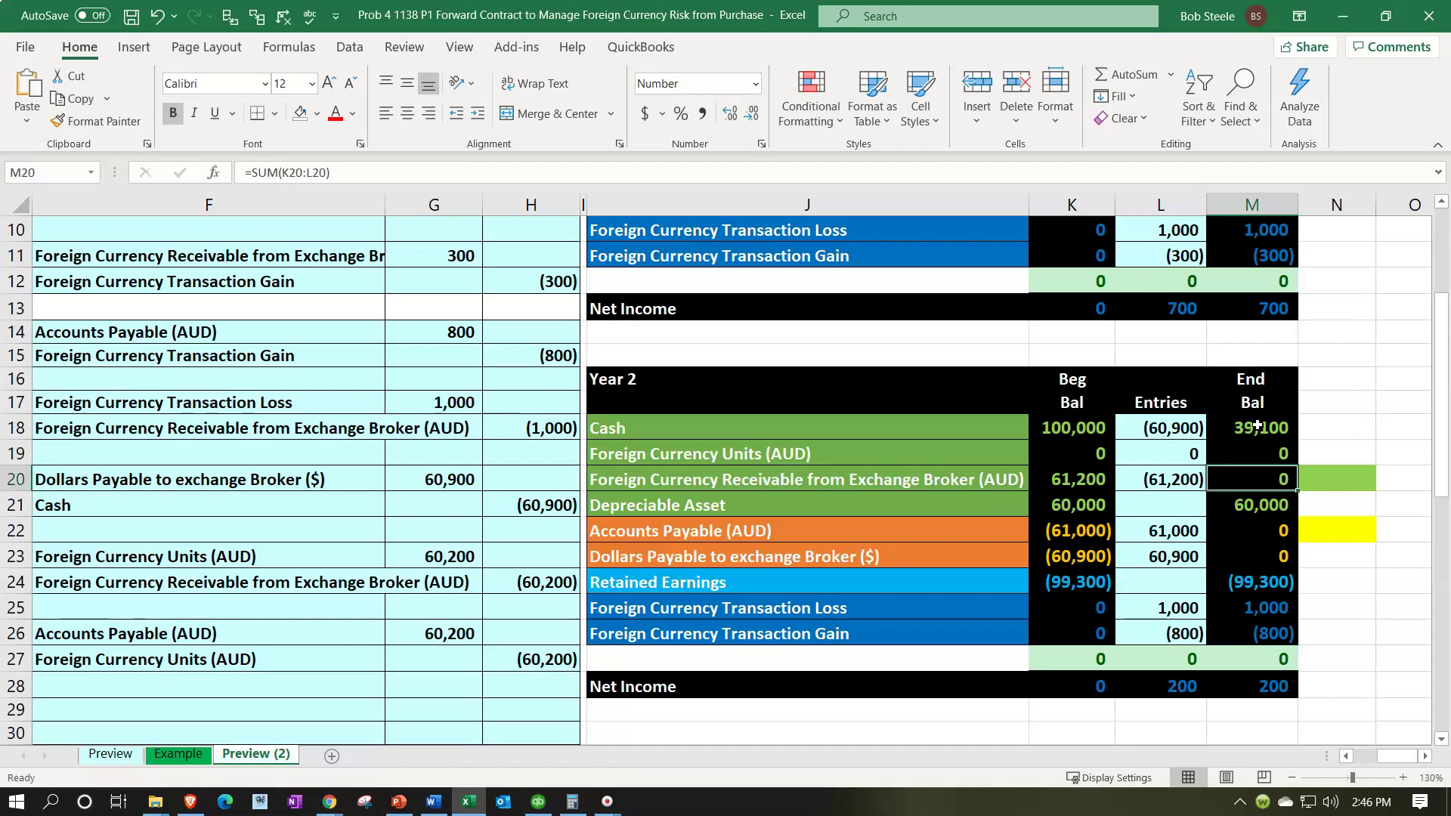
key("Down")
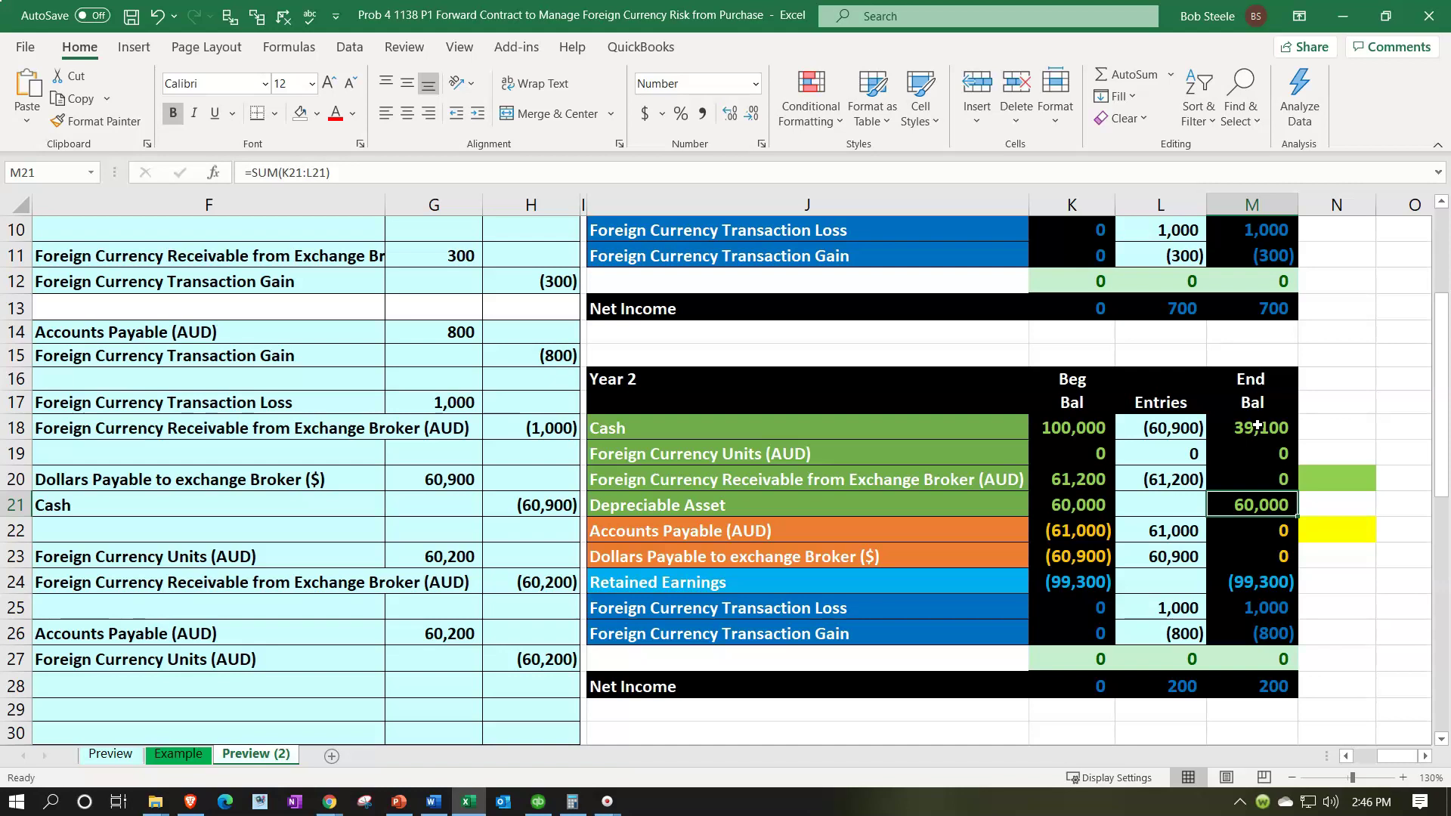
scroll(763, 540, "up", 3)
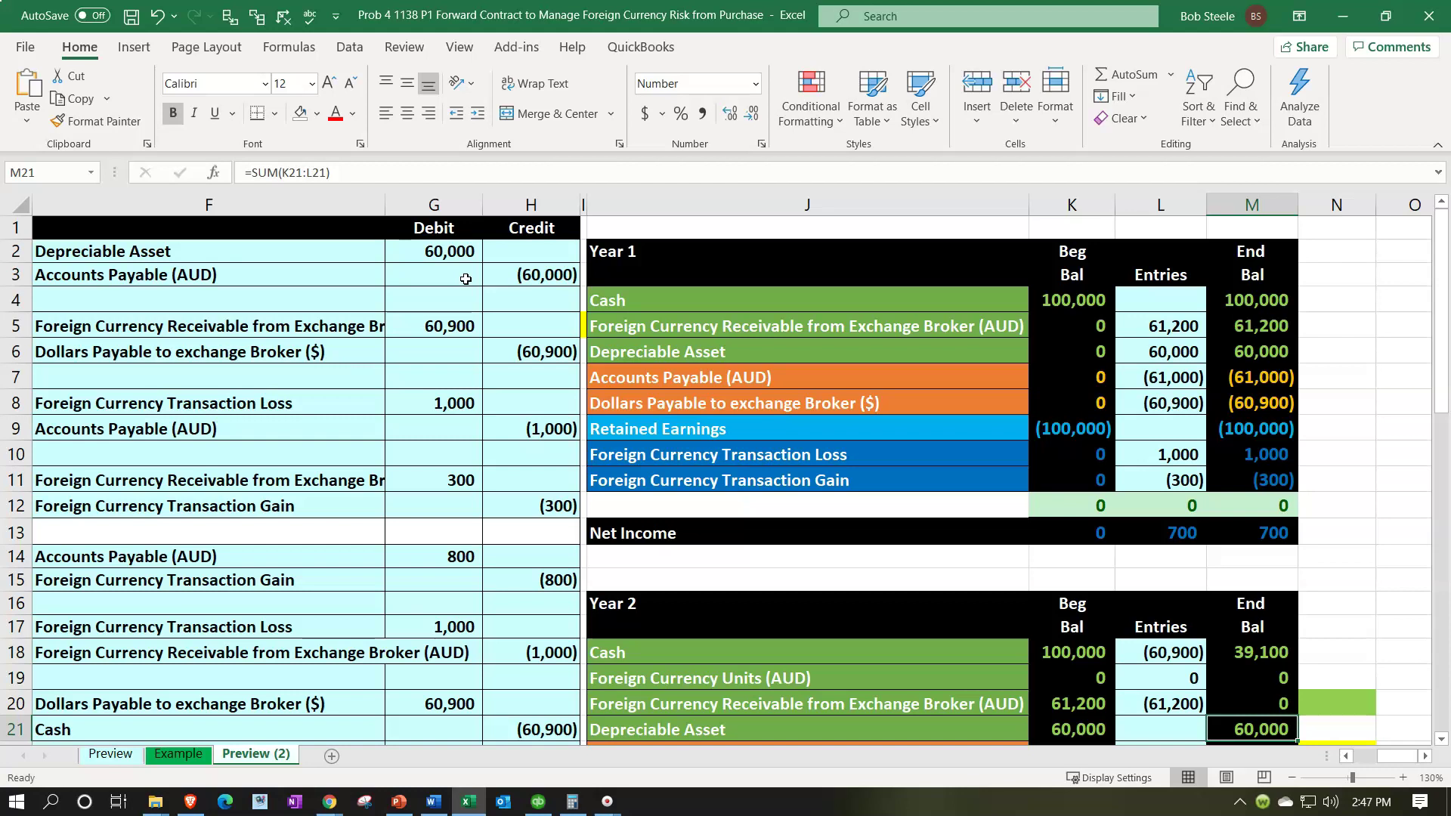
scroll(892, 517, "down", 1)
scroll(892, 517, "down", 2)
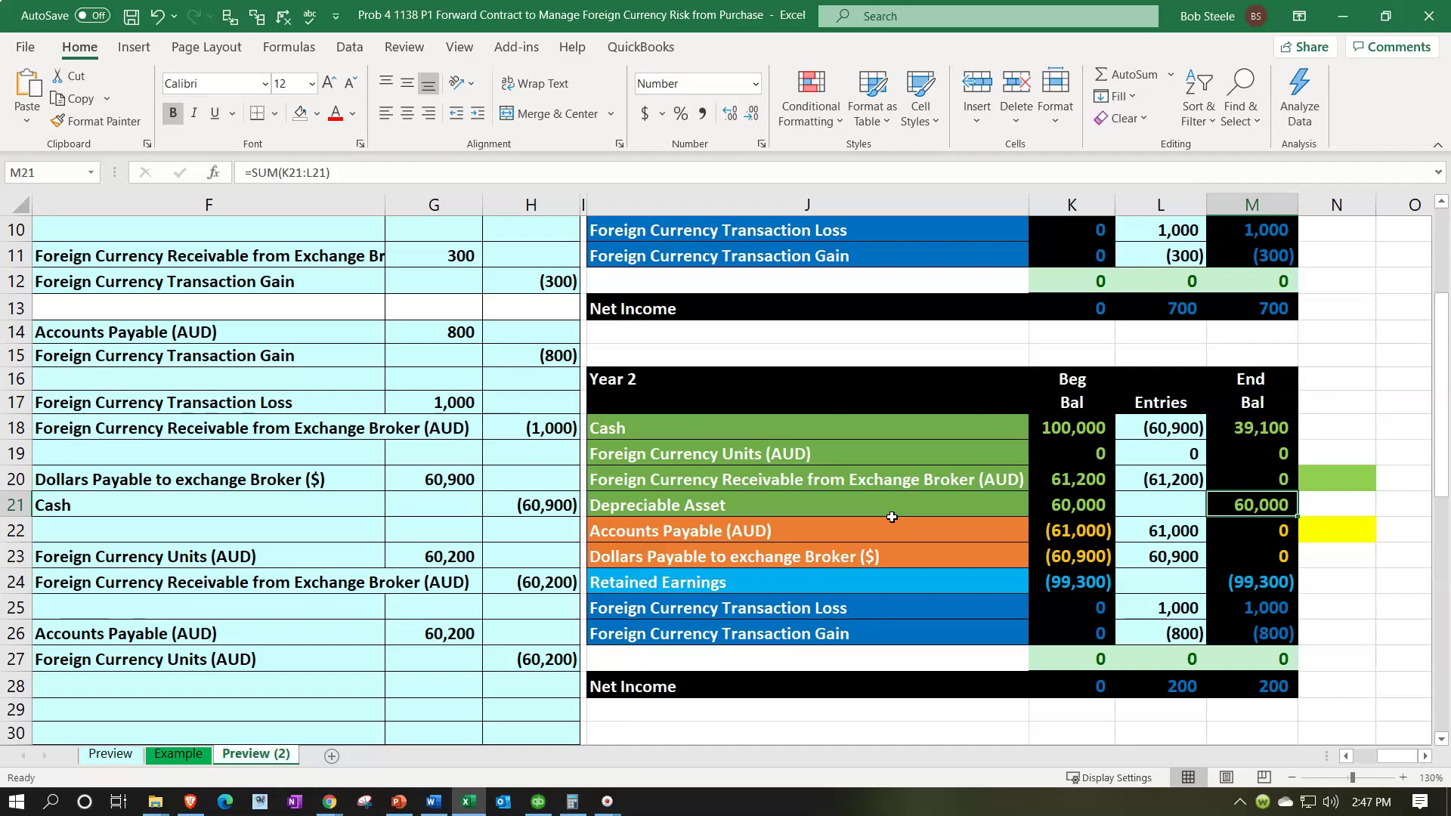
left_click(1304, 505)
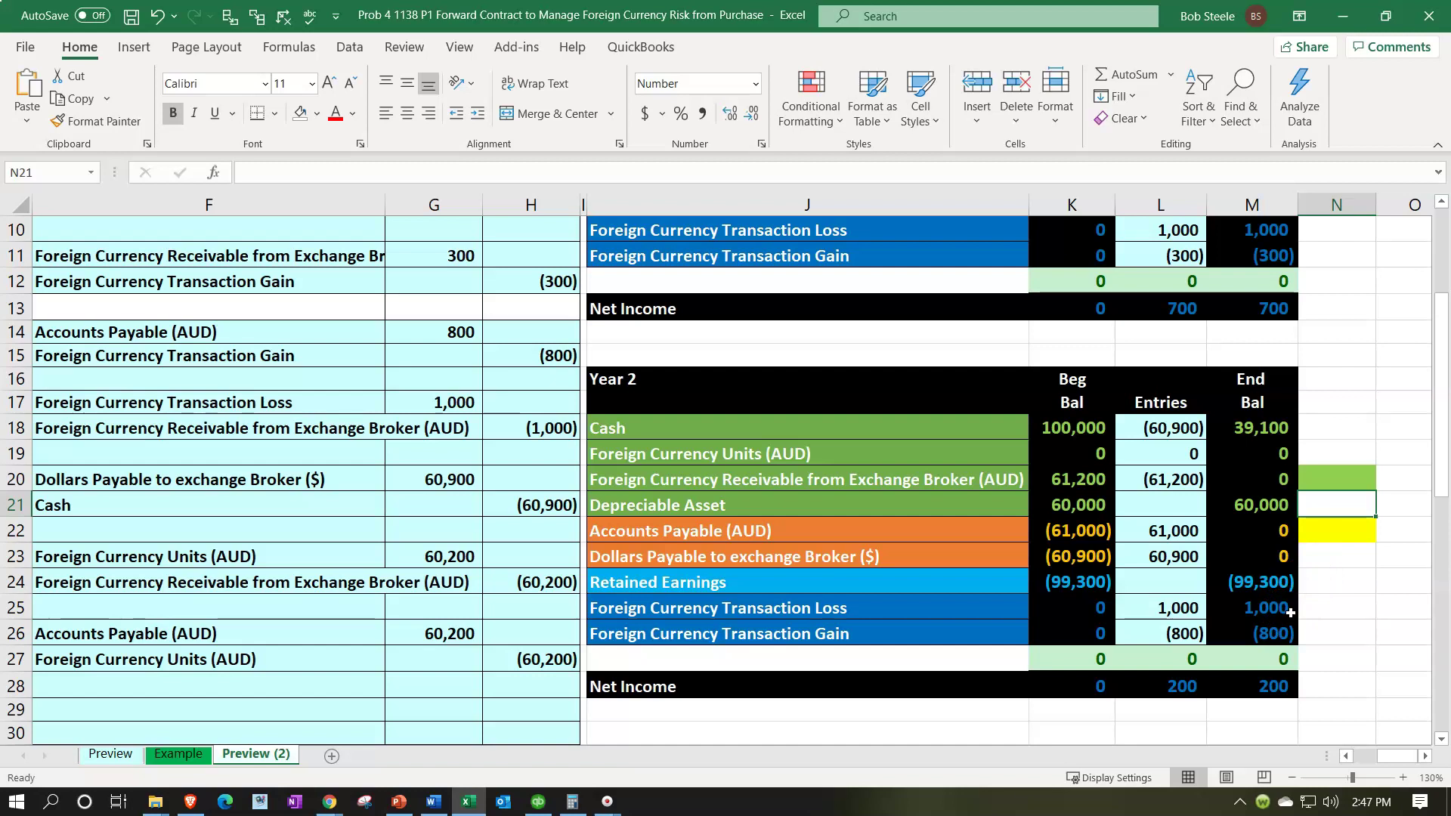
left_click(1251, 508)
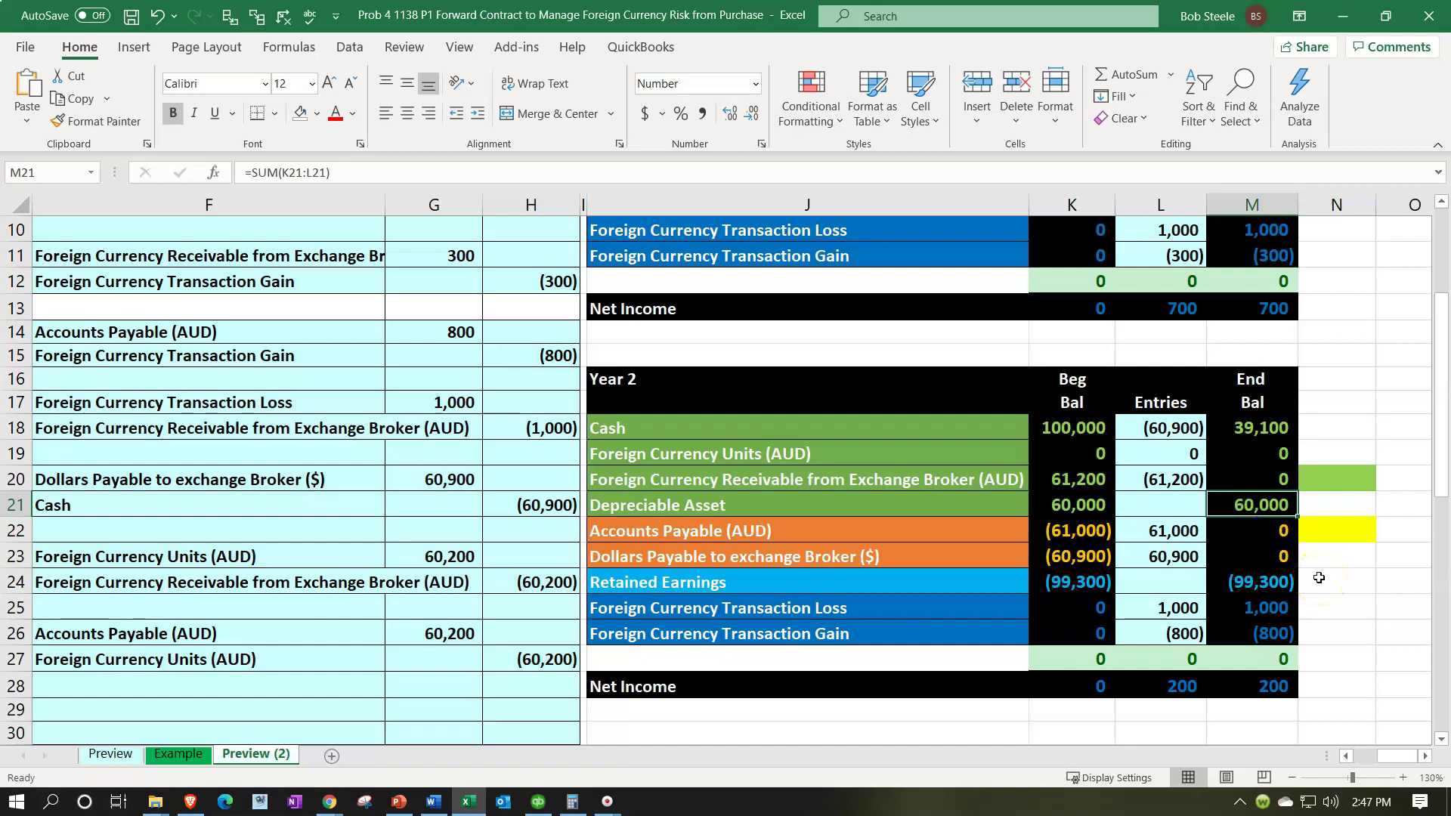
Step: Check the combined Year 1 and Year 2 foreign currency transaction losses and gains against each year's net income and the Accounts Payable adjustment in G14
left_click(1289, 606)
left_click_drag(1289, 606, 1279, 622)
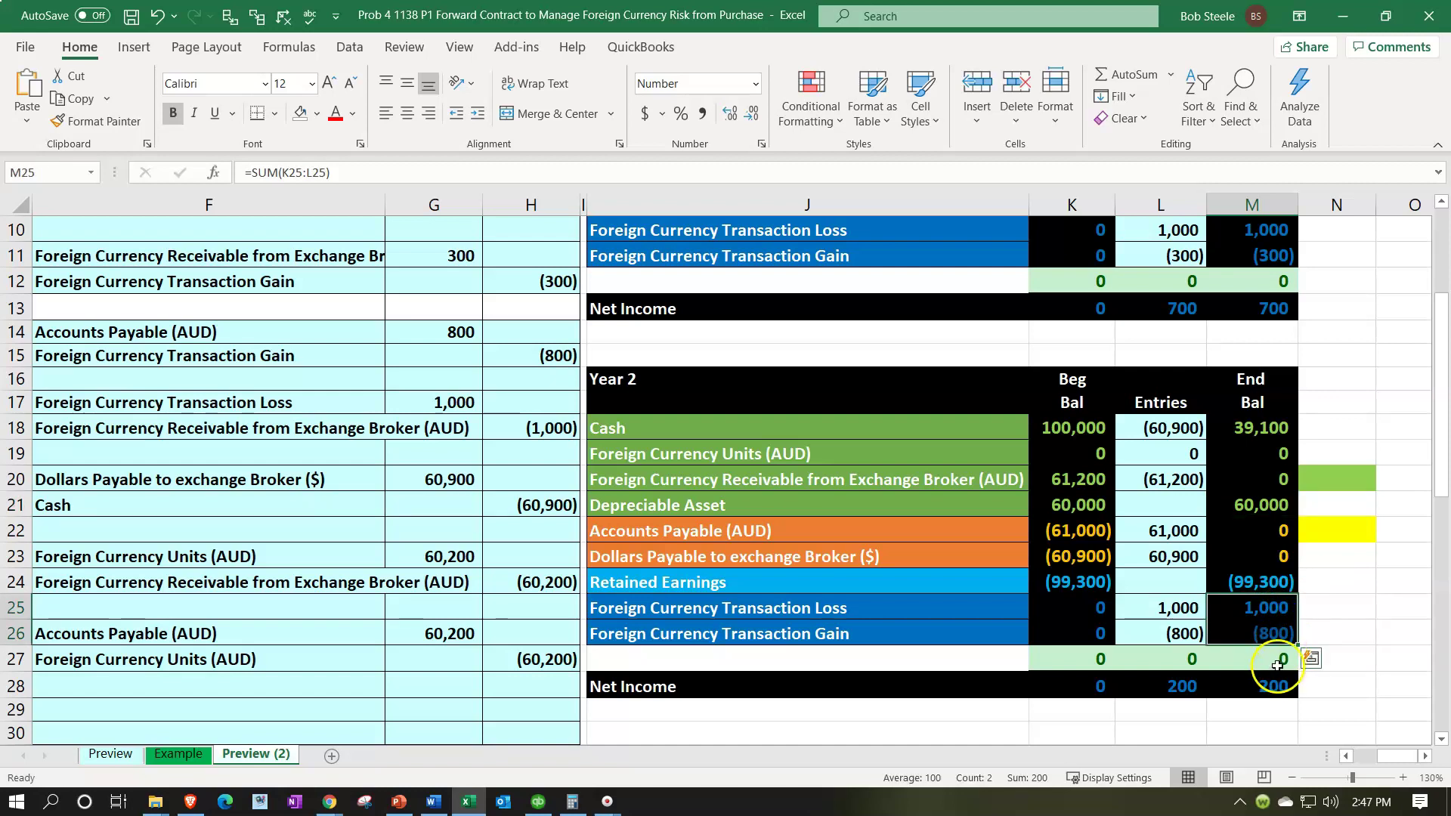
left_click(1266, 609)
left_click_drag(1266, 609, 1263, 652)
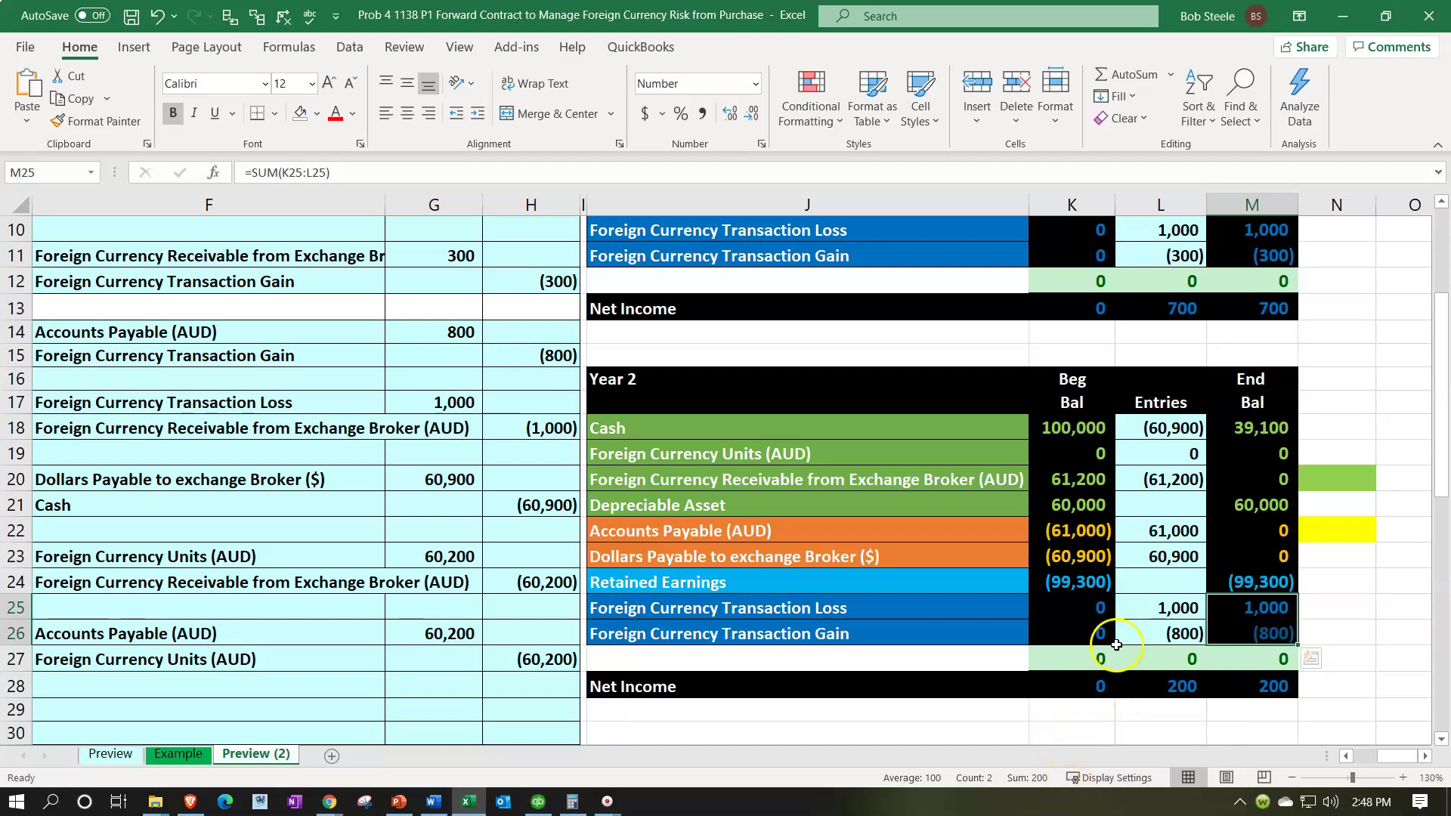
scroll(1229, 421, "up", 1)
left_click_drag(1248, 307, 1248, 341)
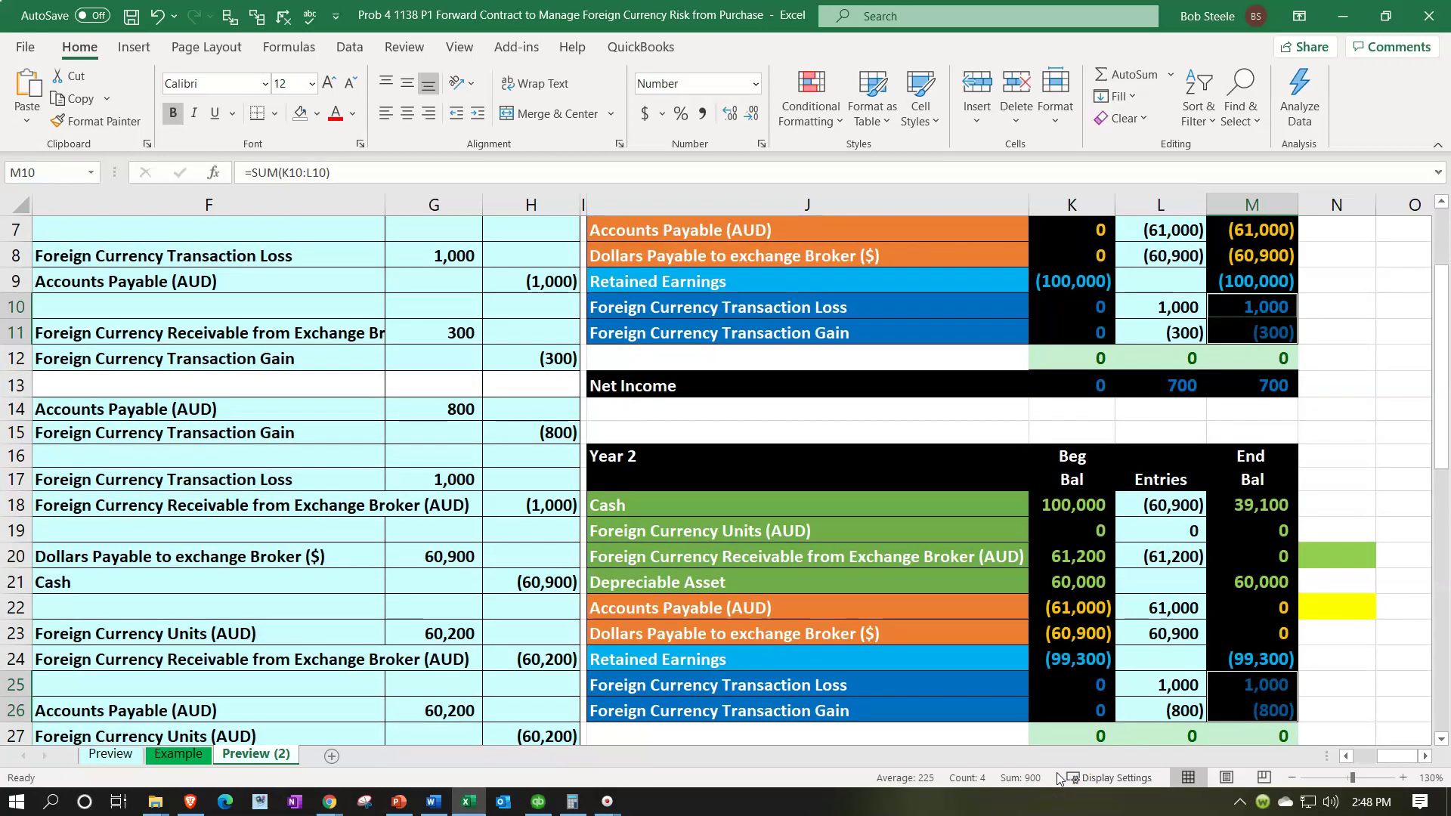
left_click(1131, 654)
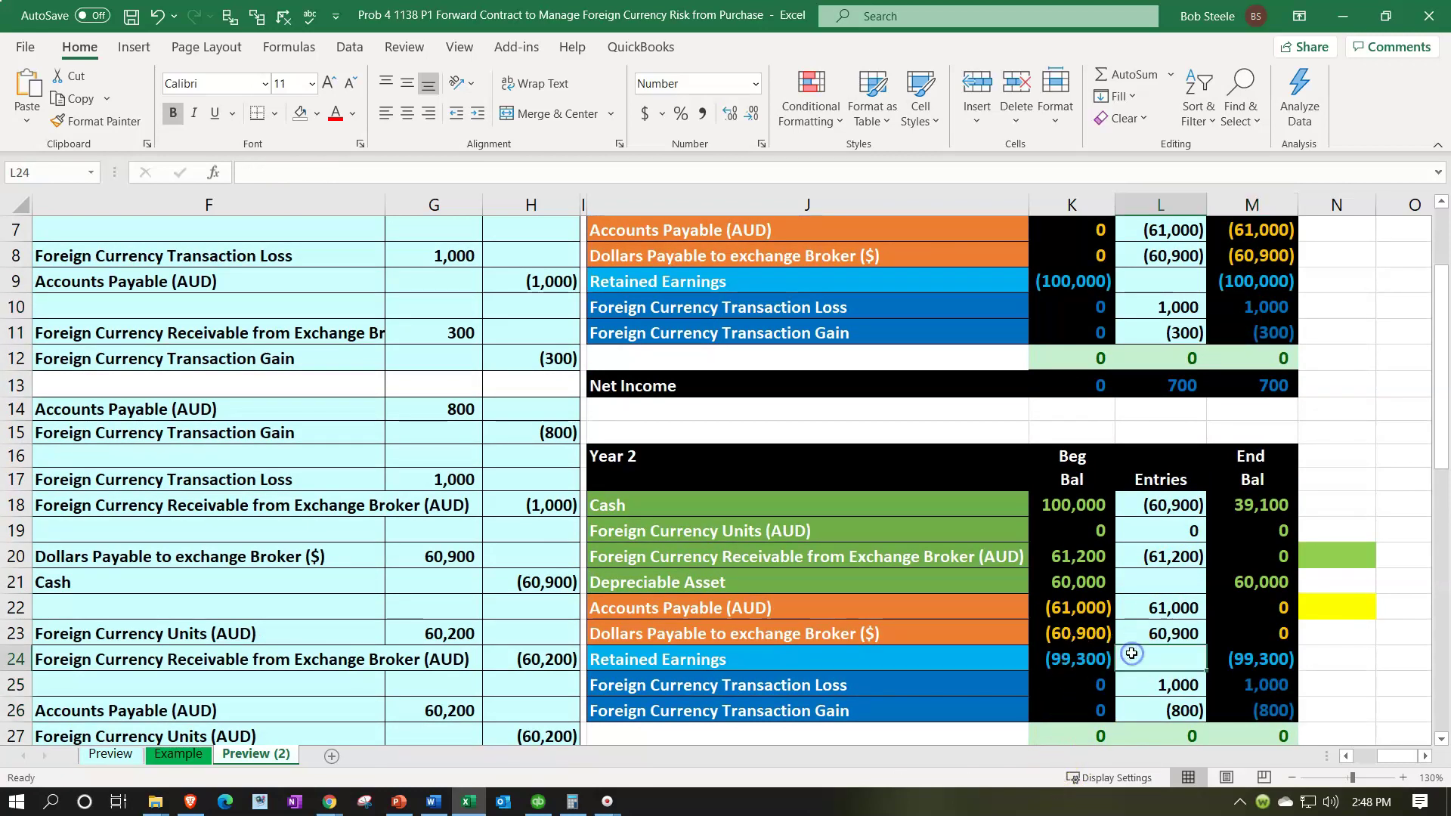
left_click(1261, 386)
scroll(1301, 520, "down", 1)
left_click(1289, 685)
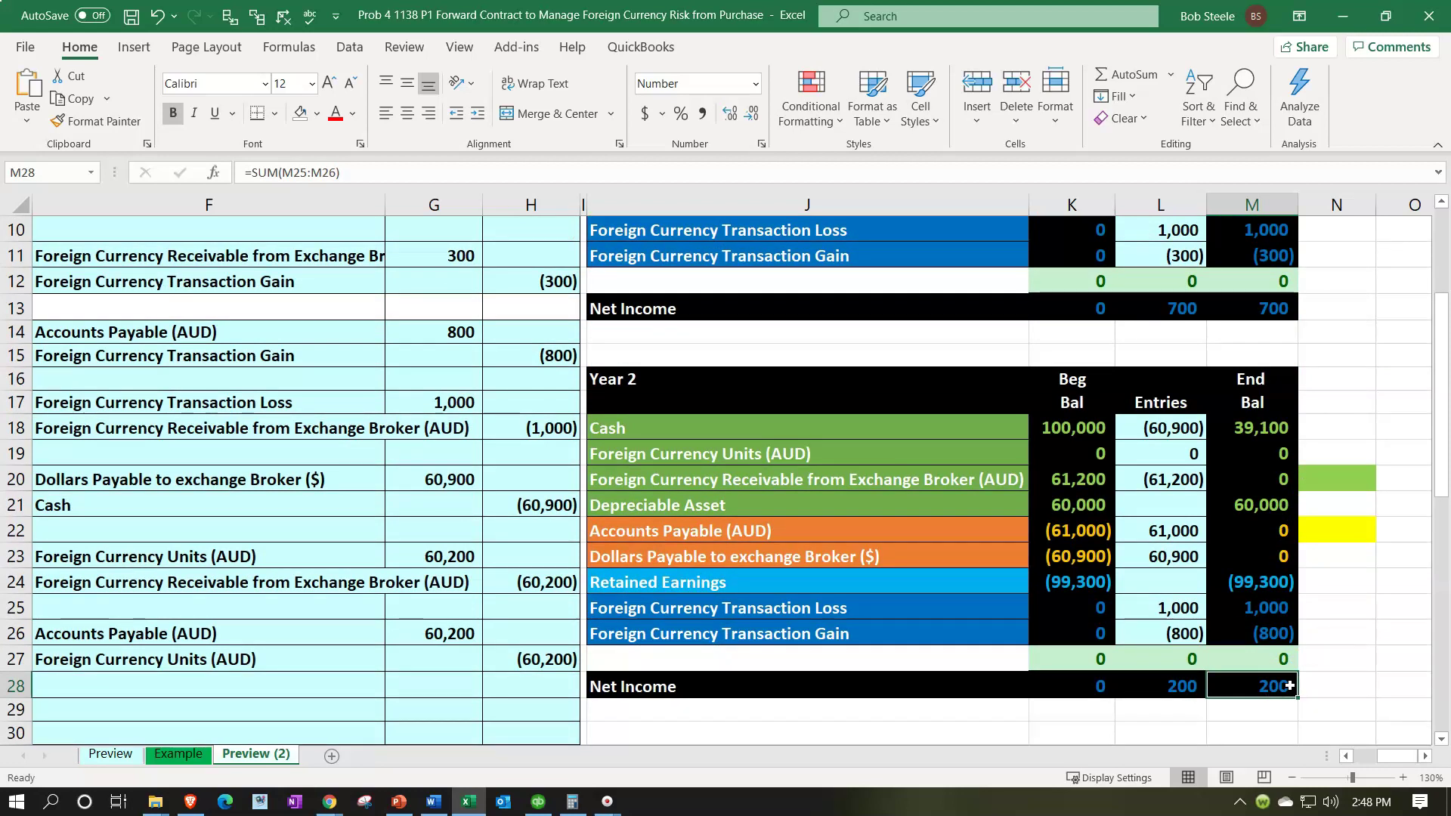
left_click(453, 580)
left_click(416, 330)
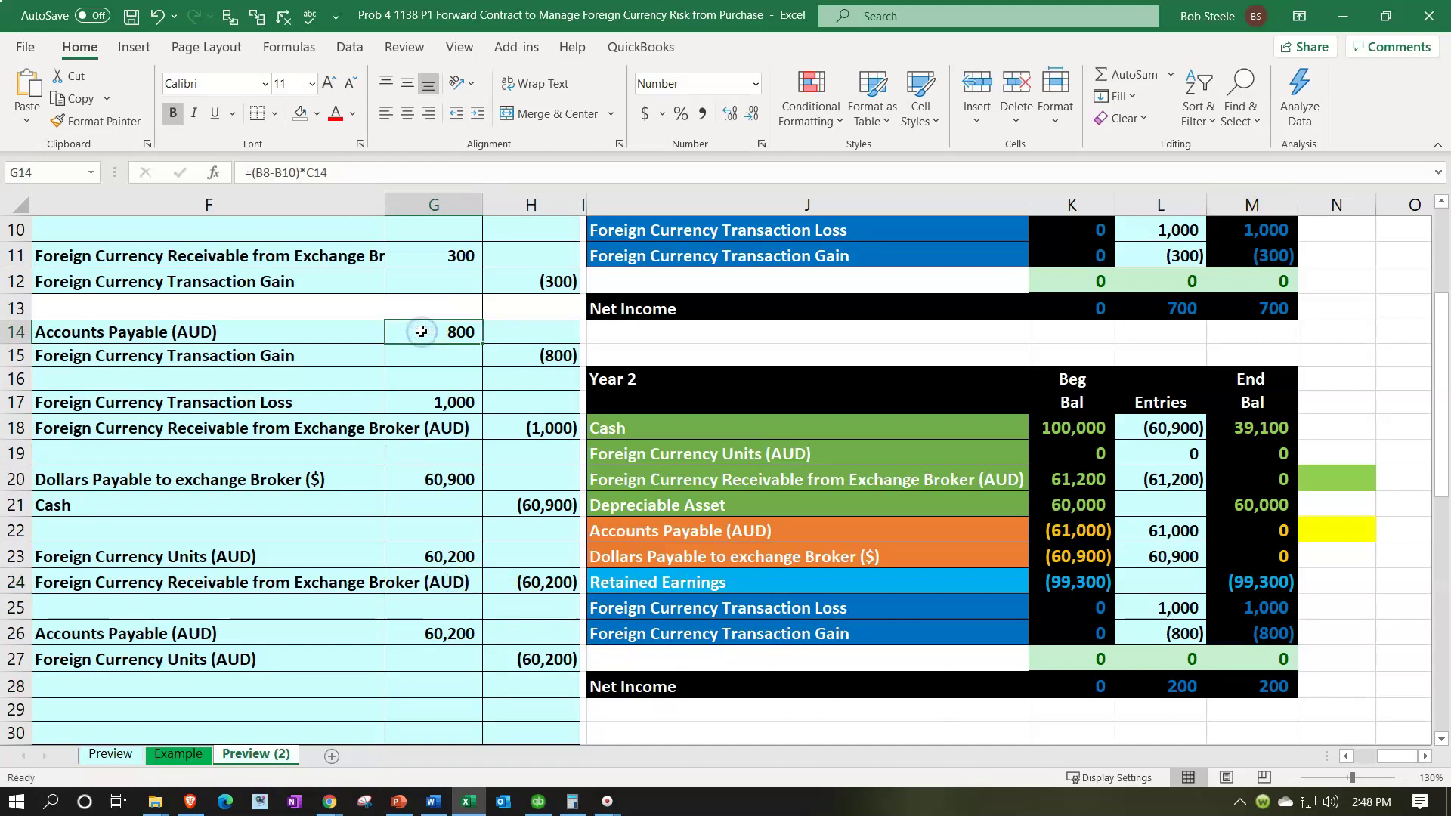